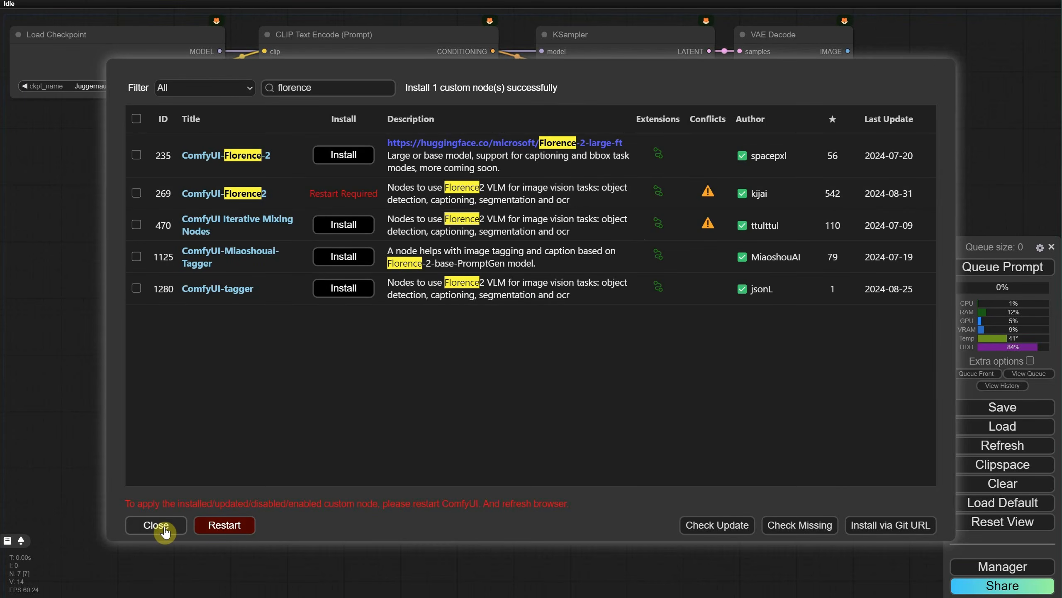
# Step: Close the custom node list and open the ComfyUI v0.2.0 release notes linked in the manager's news
pyautogui.click(156, 526)
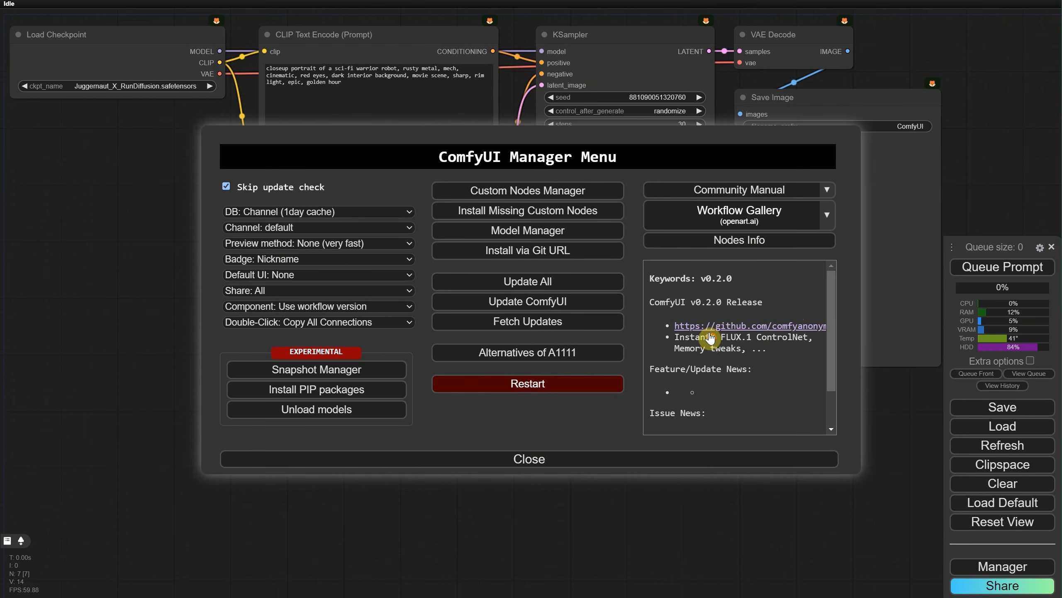
pyautogui.moveTo(712, 338); pyautogui.dragTo(790, 351)
pyautogui.click(787, 360)
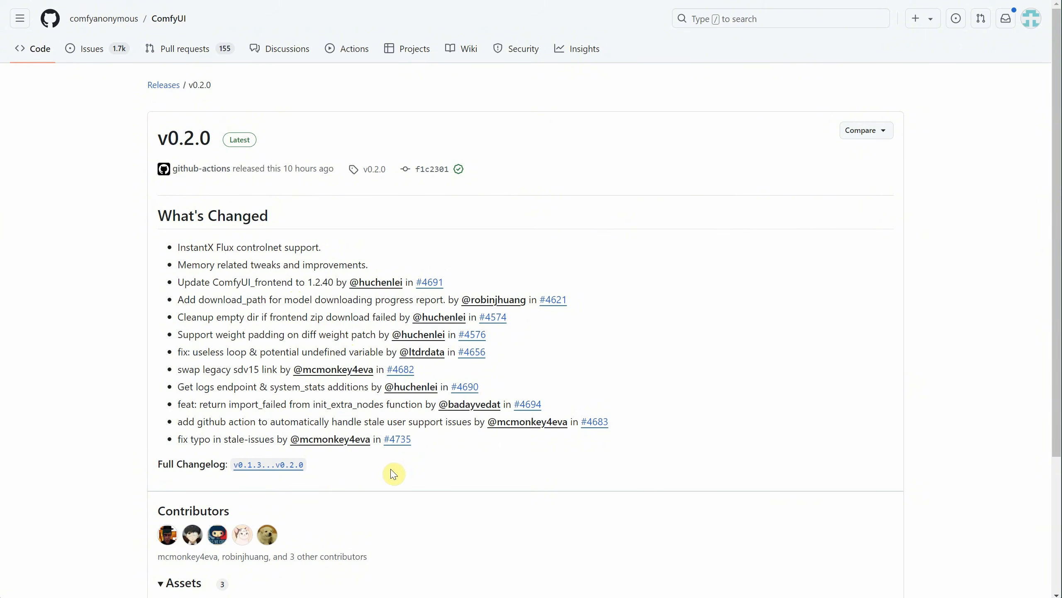
# Step: Open the ComfyUI repository page and look through its release history
pyautogui.click(169, 19)
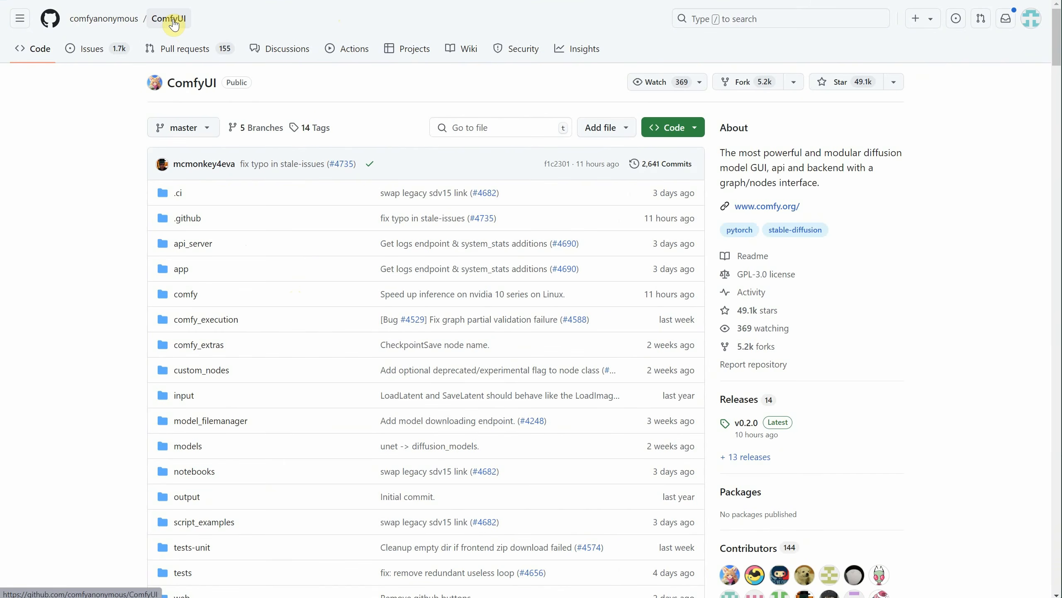
pyautogui.scroll(-3, 386, 140)
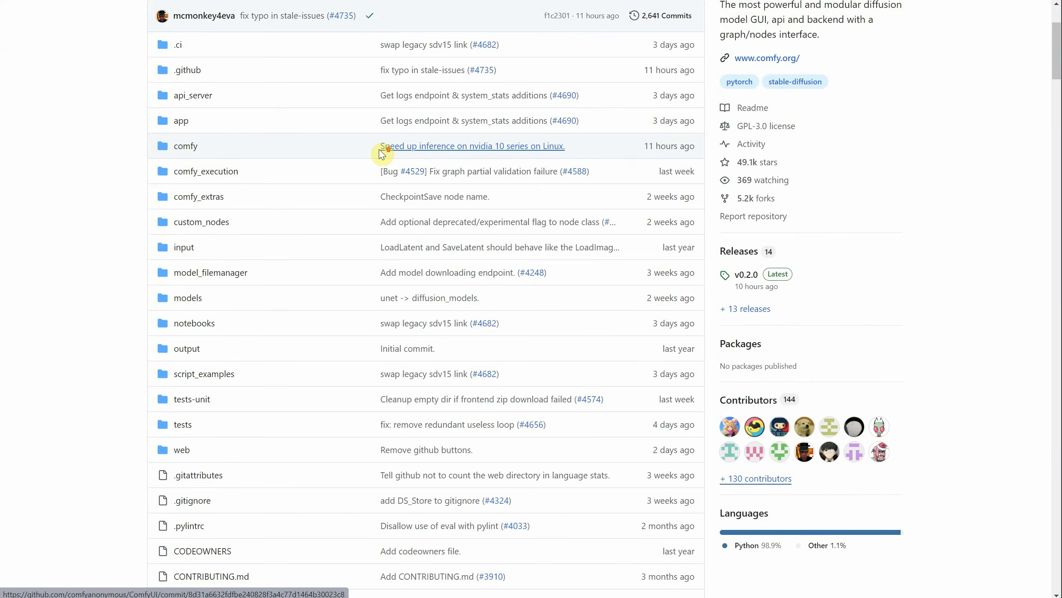
pyautogui.click(750, 332)
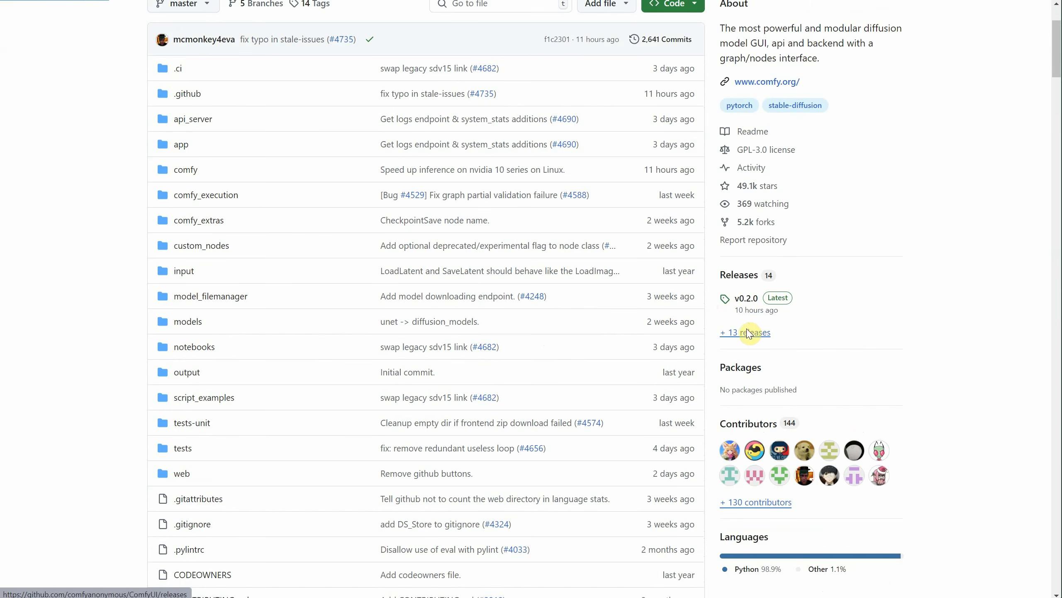
pyautogui.scroll(-5, 586, 182)
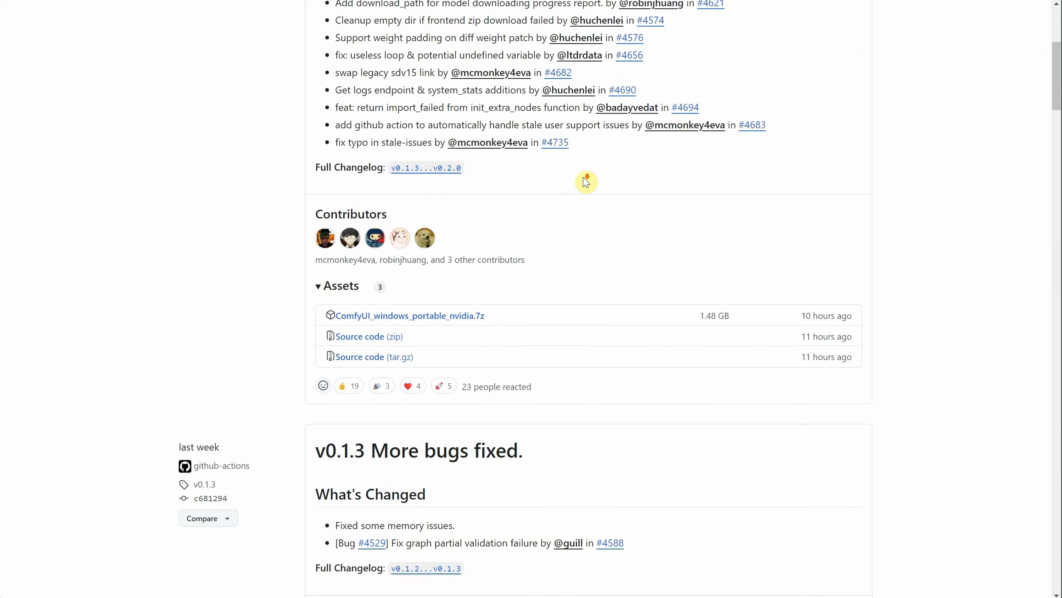
pyautogui.scroll(-6, 585, 181)
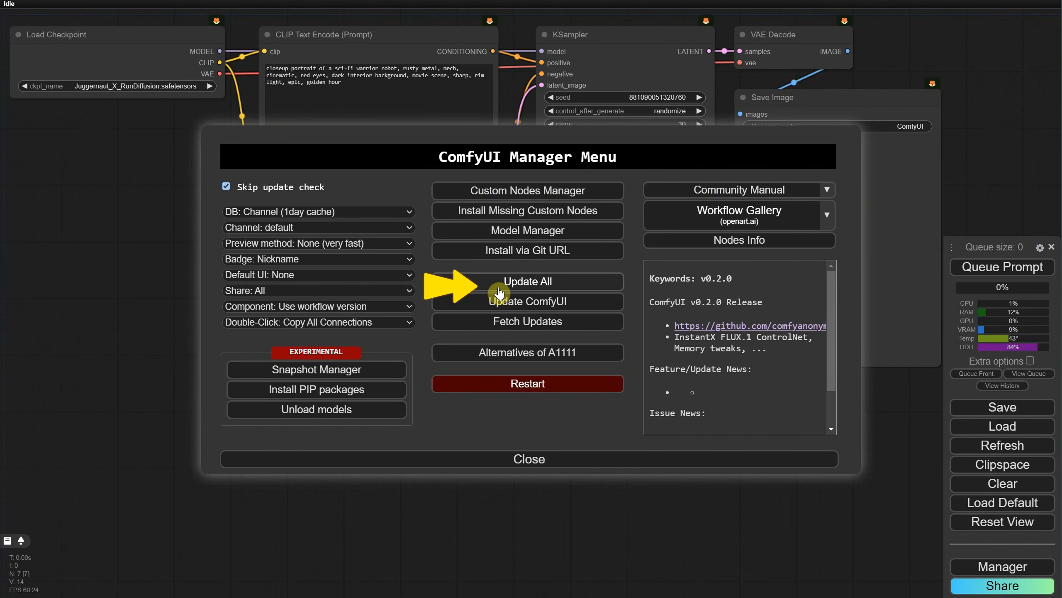
# Step: Update ComfyUI and all installed extensions from the manager and reboot the server
pyautogui.click(601, 310)
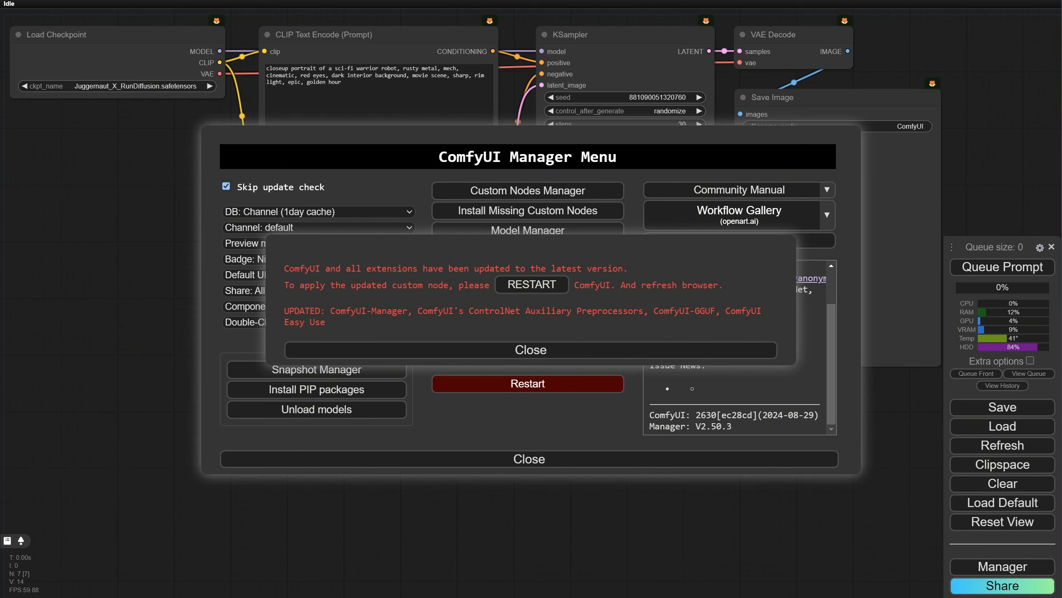
pyautogui.click(515, 289)
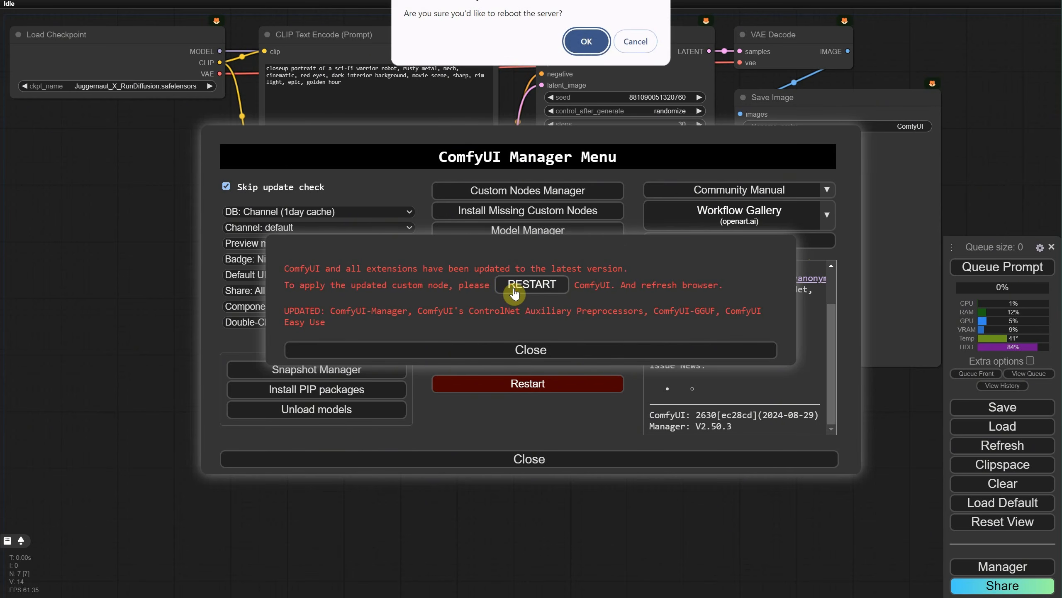
pyautogui.click(586, 42)
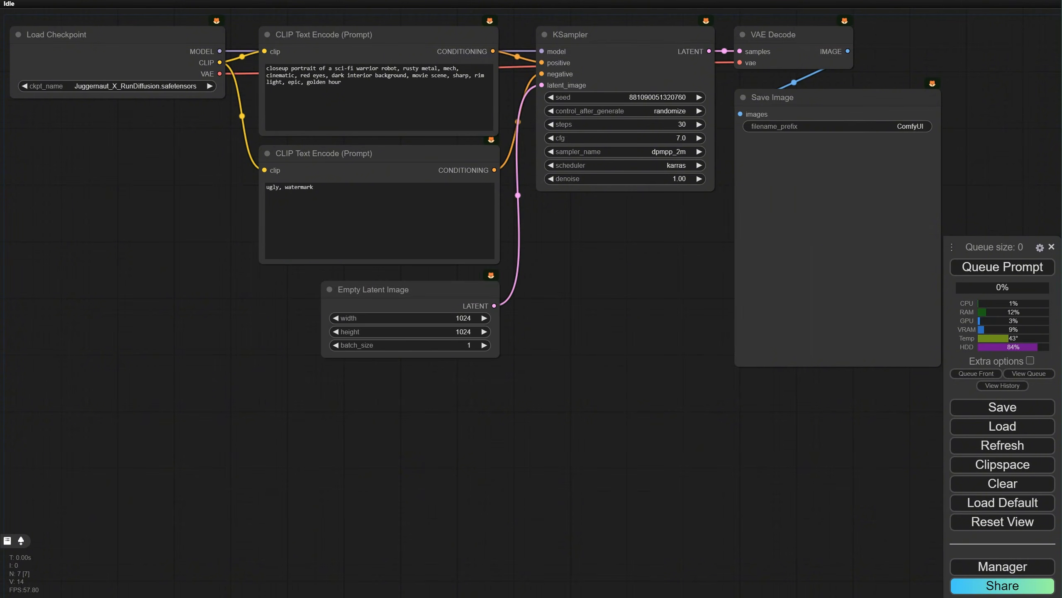
# Step: Filter the custom nodes list to Installed and look through it for ComfyUI-Florence2
pyautogui.click(987, 567)
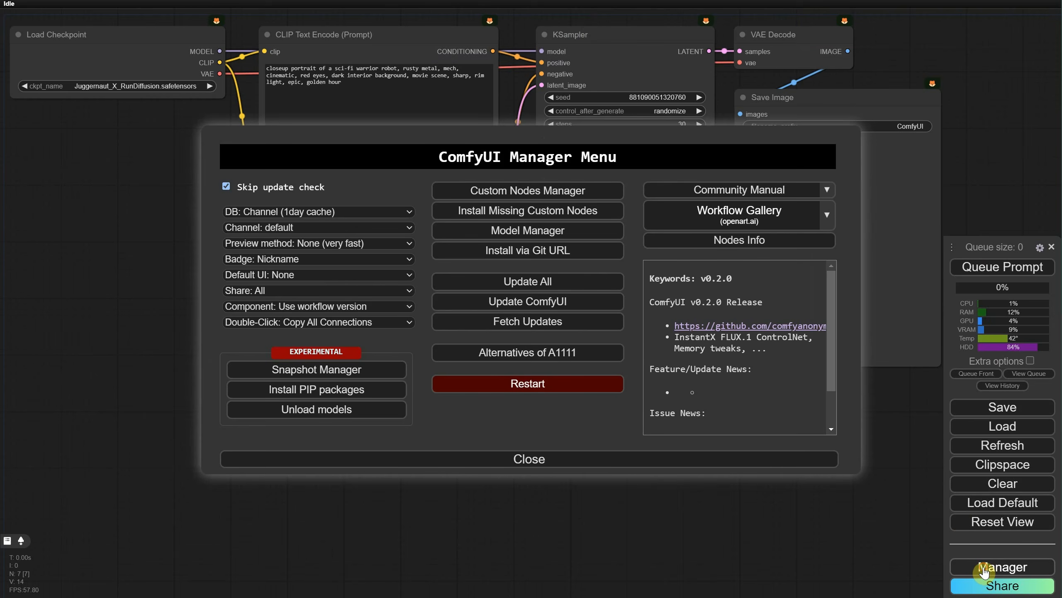
pyautogui.click(528, 195)
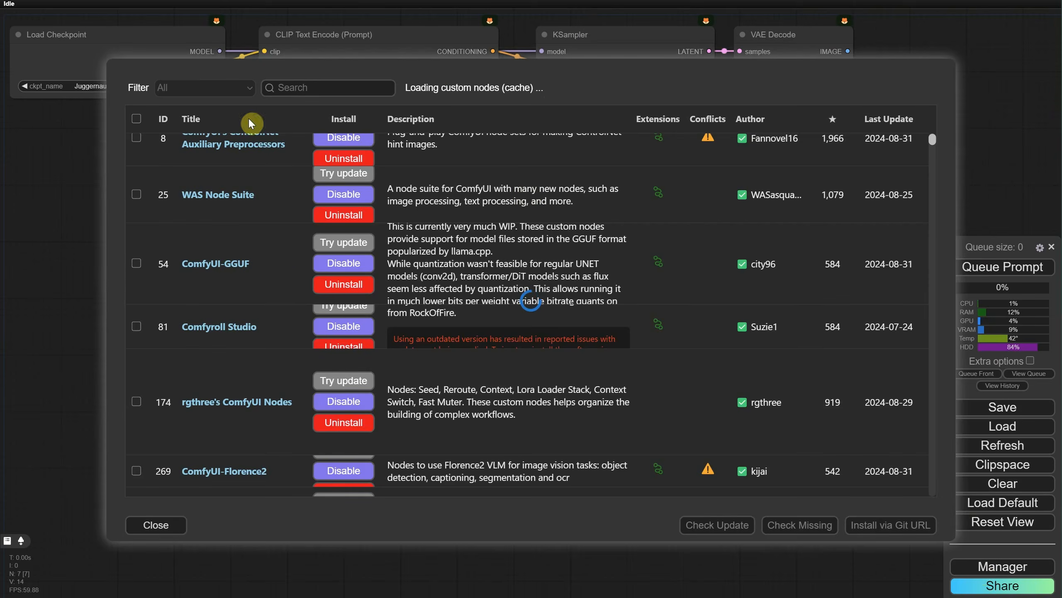
pyautogui.click(227, 89)
pyautogui.click(206, 121)
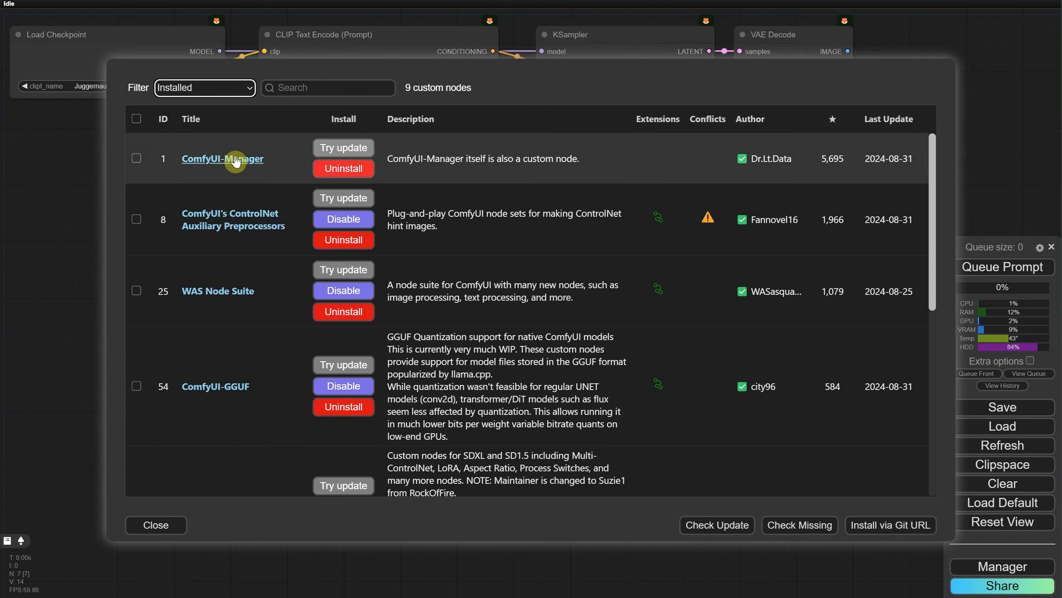
pyautogui.scroll(-10, 248, 218)
pyautogui.scroll(-1, 247, 219)
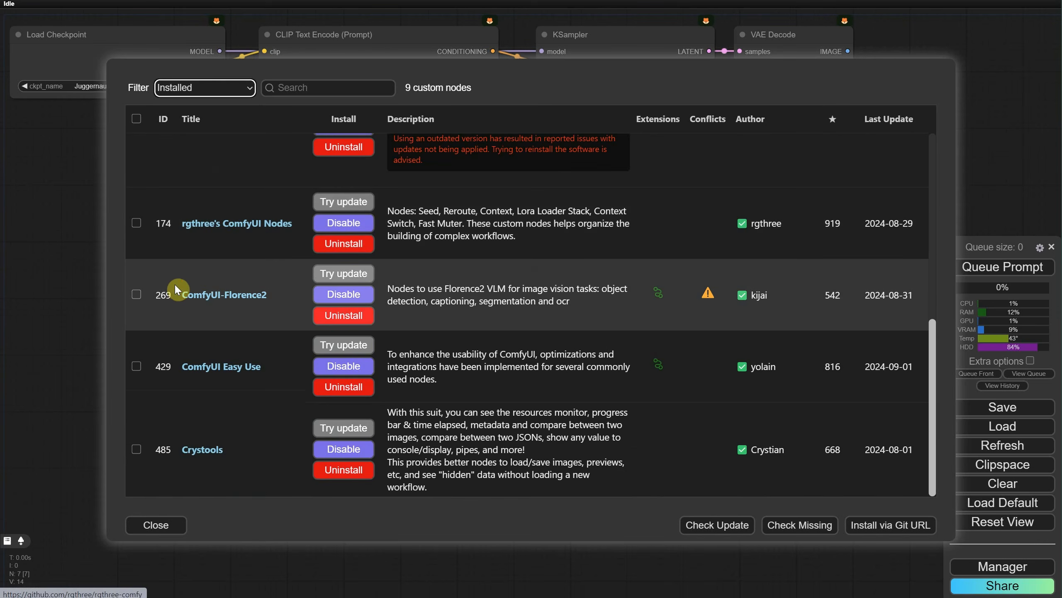
# Step: Open the ComfyUI-Florence2 repository page and read the README's installation instructions for the portable version
pyautogui.click(223, 294)
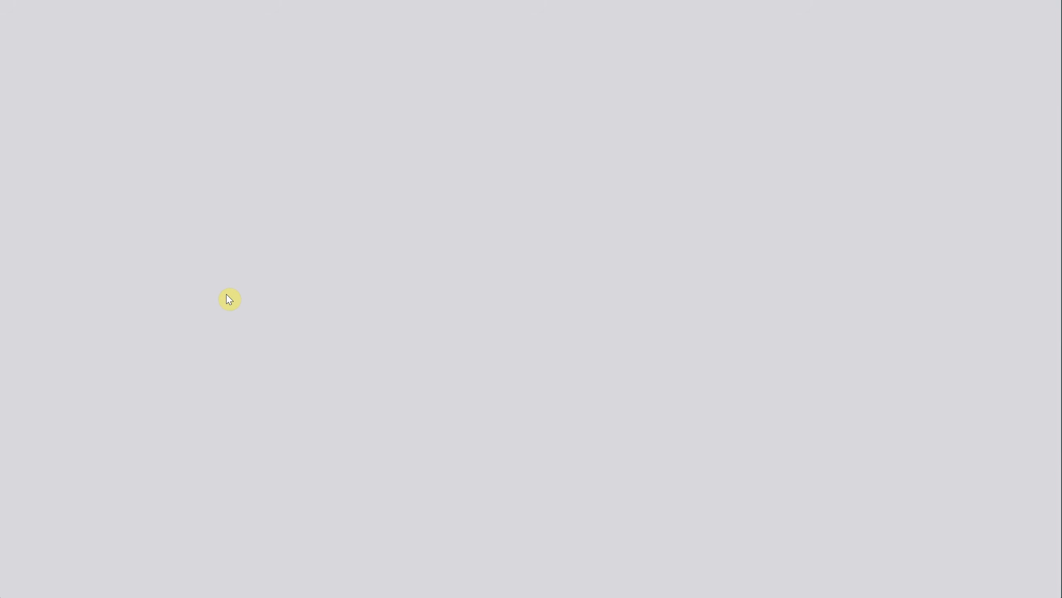
pyautogui.scroll(-10, 332, 209)
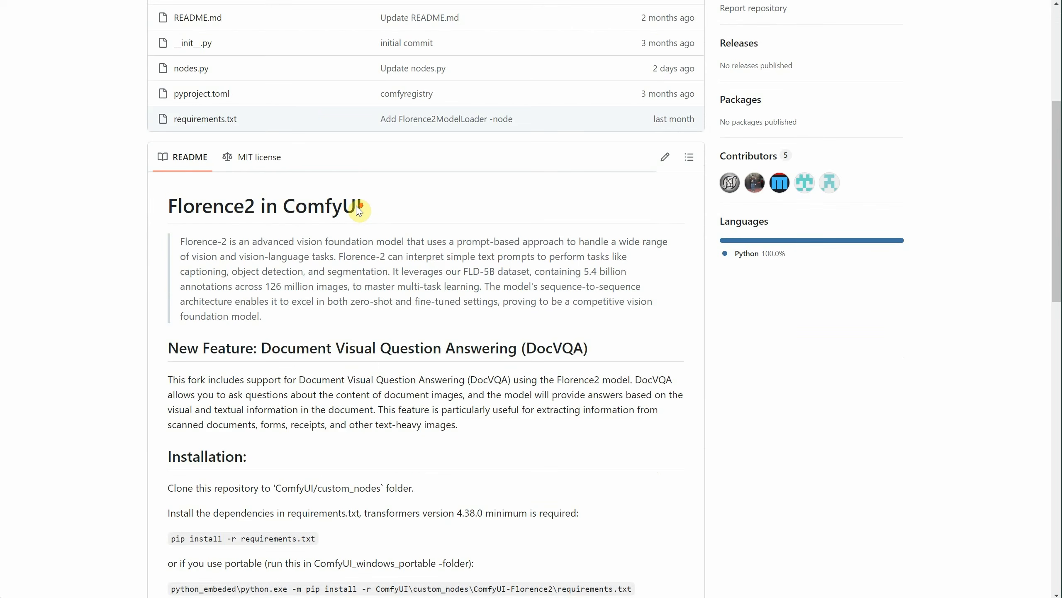
pyautogui.scroll(-3, 359, 207)
pyautogui.scroll(2, 360, 202)
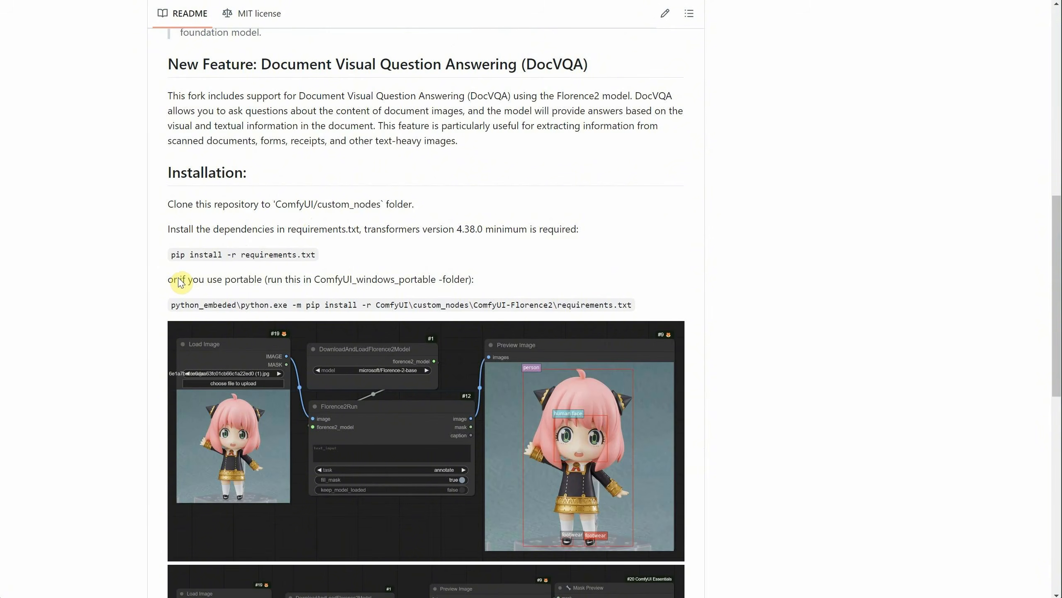
pyautogui.moveTo(175, 283); pyautogui.dragTo(263, 280)
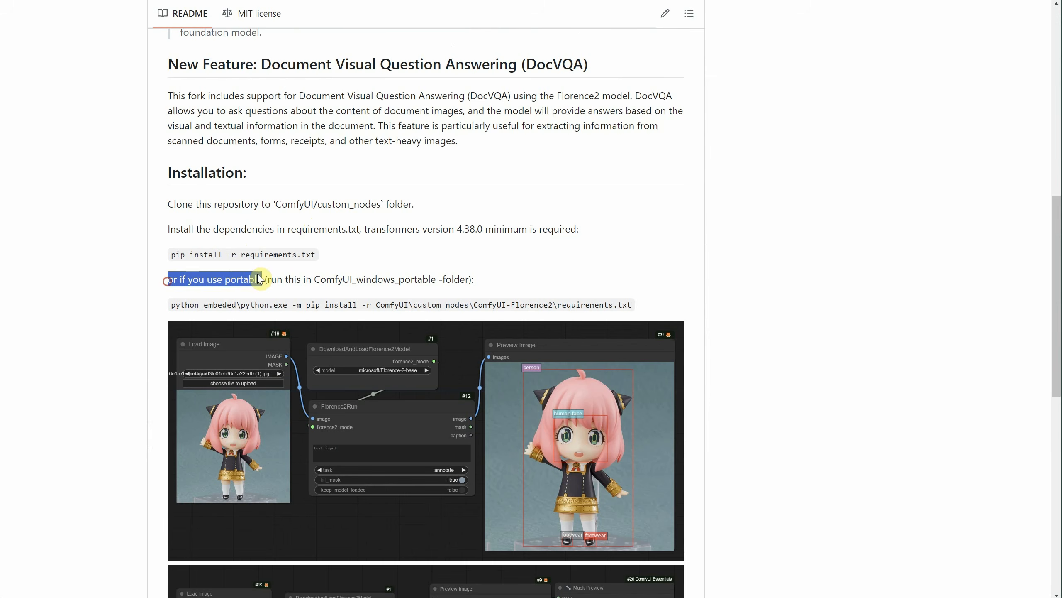
pyautogui.click(330, 272)
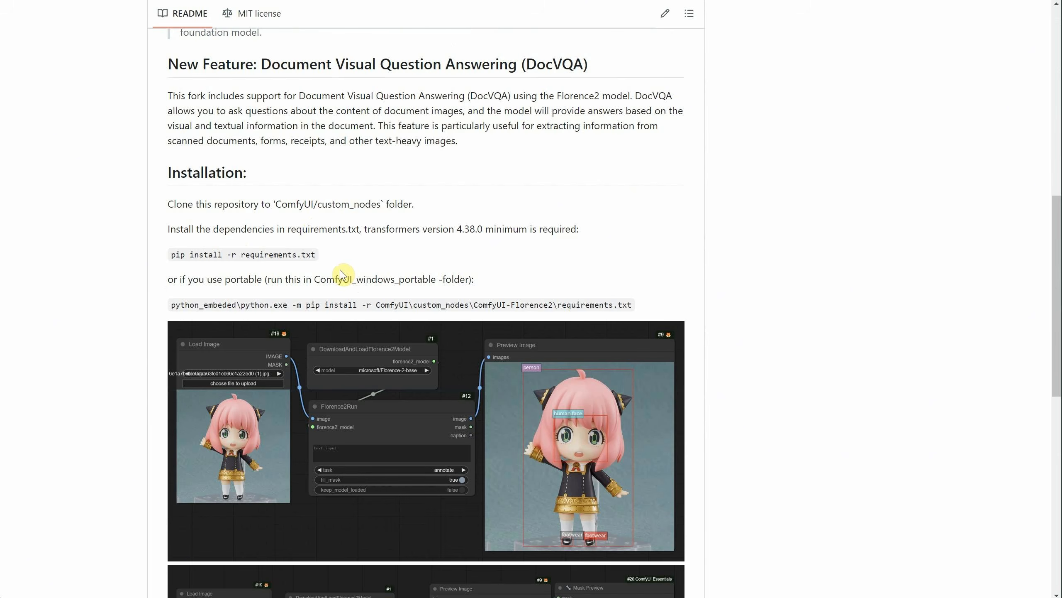
pyautogui.moveTo(314, 279); pyautogui.dragTo(435, 278)
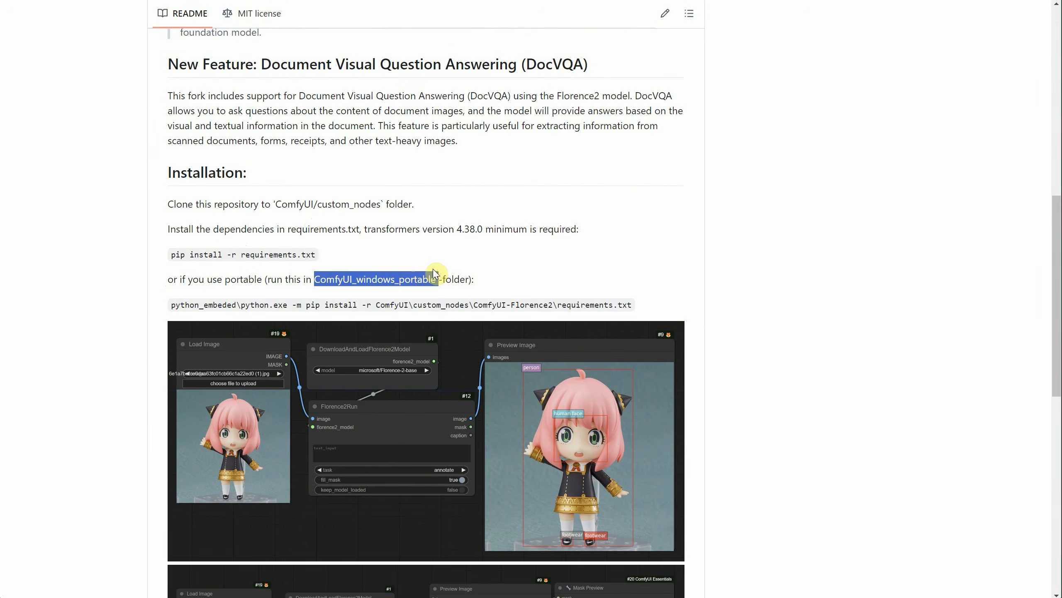
pyautogui.click(539, 259)
# Step: Copy the README's pip install command for the portable version's ComfyUI-Florence2 requirements
pyautogui.moveTo(175, 309); pyautogui.dragTo(601, 304)
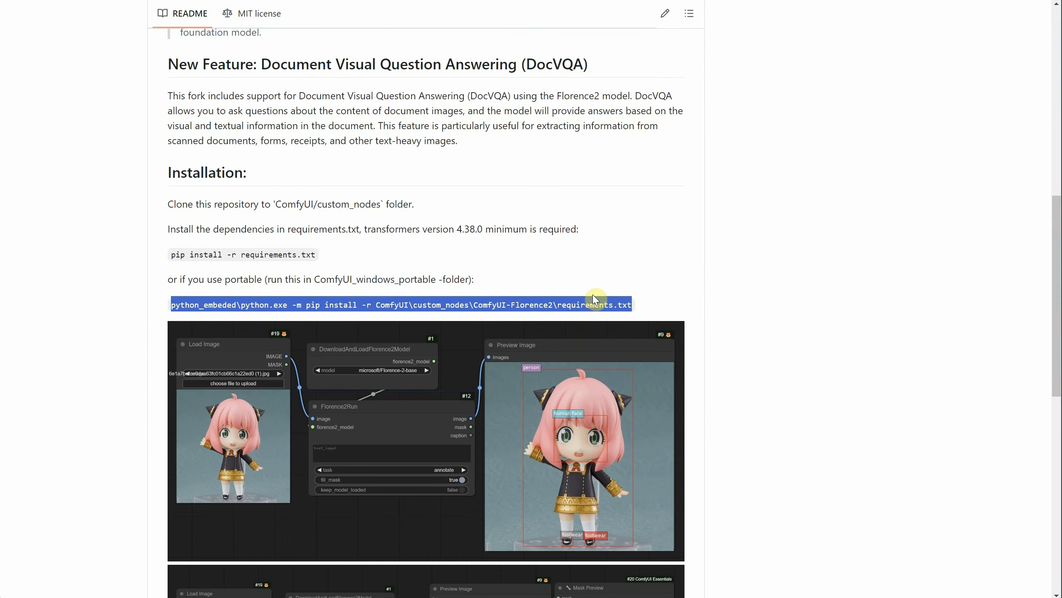
pyautogui.rightClick(585, 305)
pyautogui.click(615, 319)
# Step: Switch to File Explorer, open a command prompt in ComfyUI_windows_portable, and install the Florence2 requirements with the copied command
pyautogui.hotkey('alt', 'Tab')
pyautogui.doubleClick(118, 118)
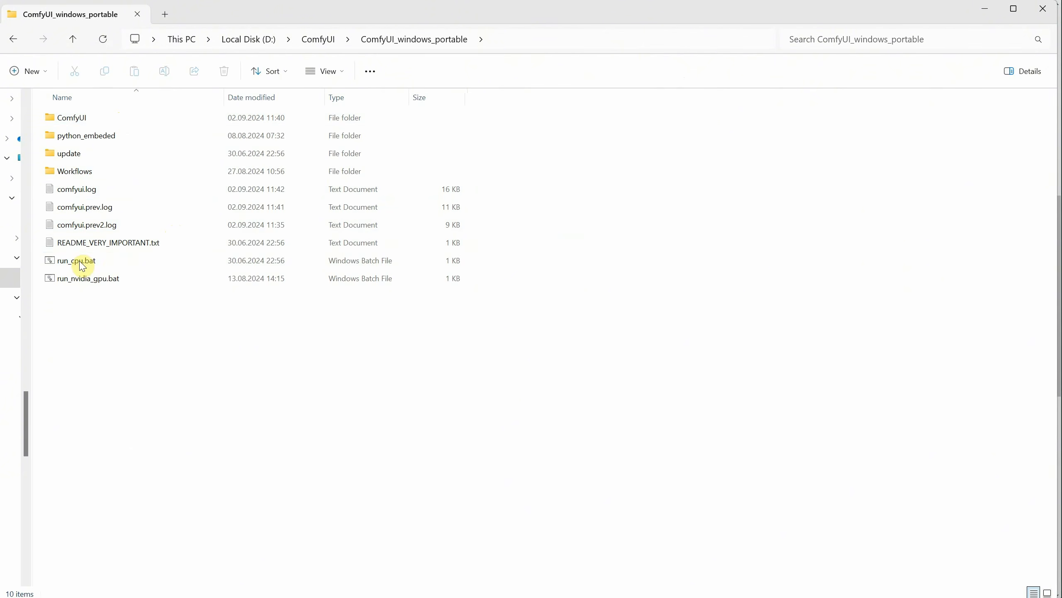
pyautogui.click(516, 39)
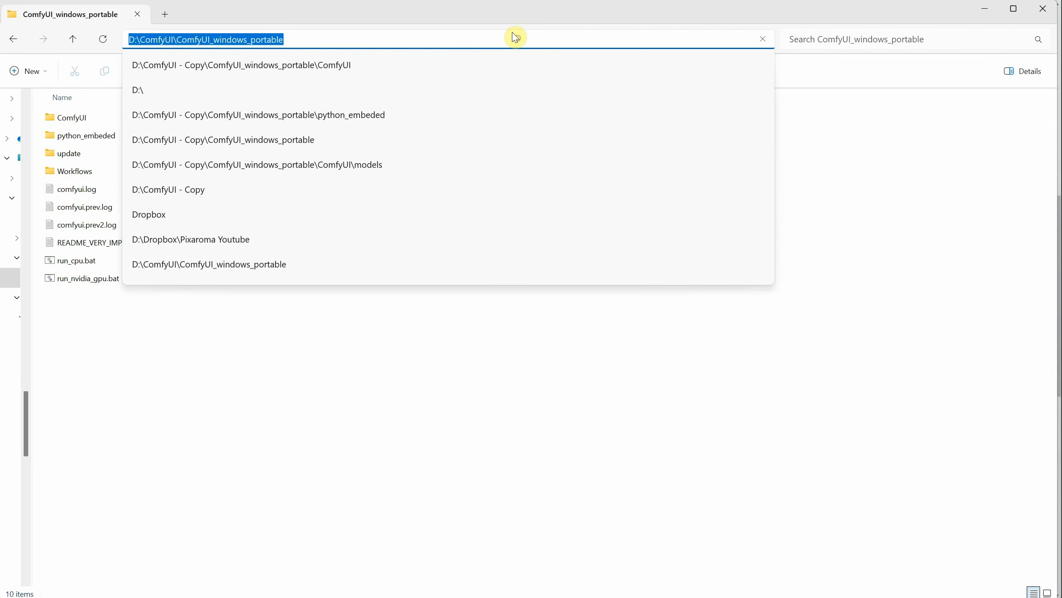
pyautogui.write('cmd')
pyautogui.press('Return')
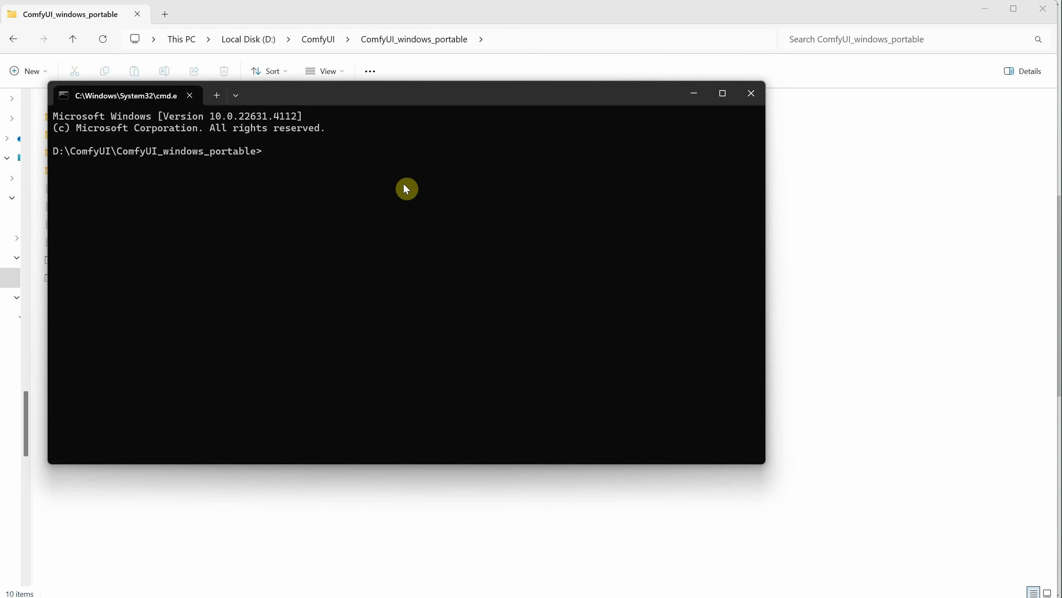
pyautogui.write('python_embeded\\python.exe -m pip install -r ComfyUI\\custom_nodes\\ComfyUI-Florence2\\requirements.txt')
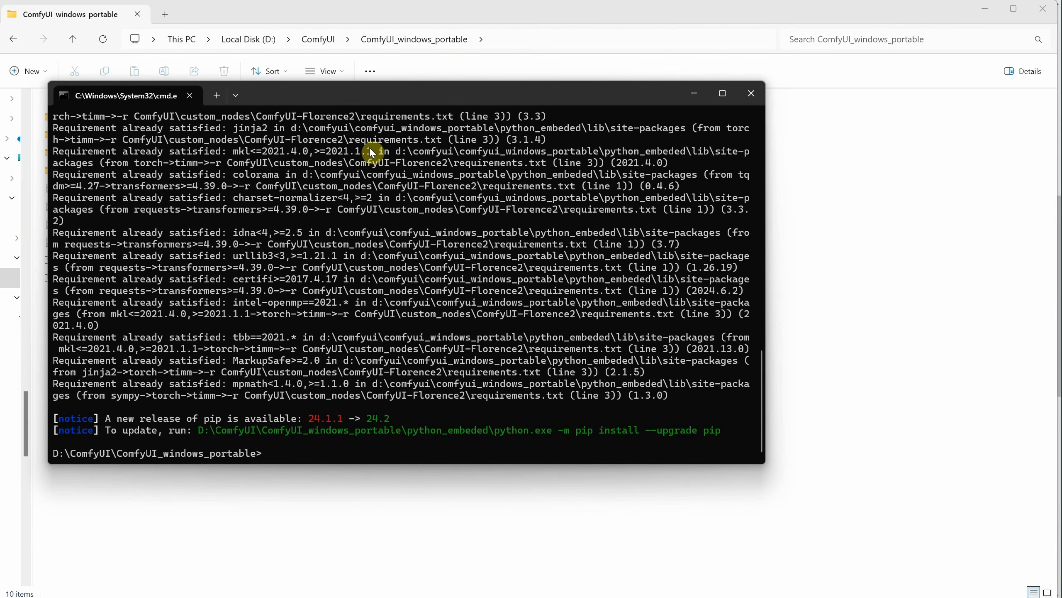
pyautogui.click(751, 94)
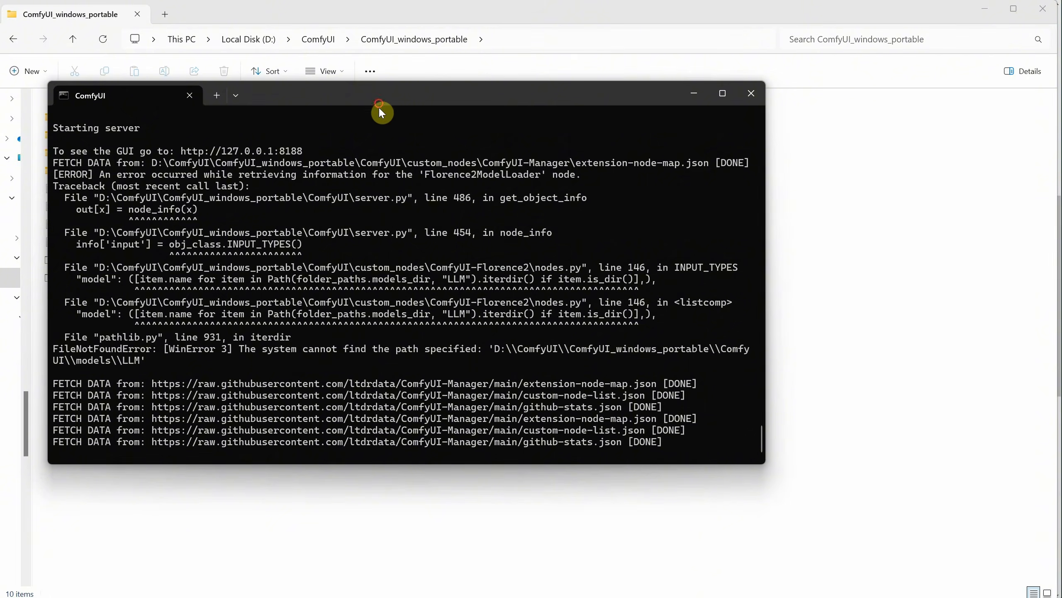
# Step: Shut down the running ComfyUI server console and restart the server with run_nvidia_gpu.bat
pyautogui.moveTo(379, 108); pyautogui.dragTo(406, 113)
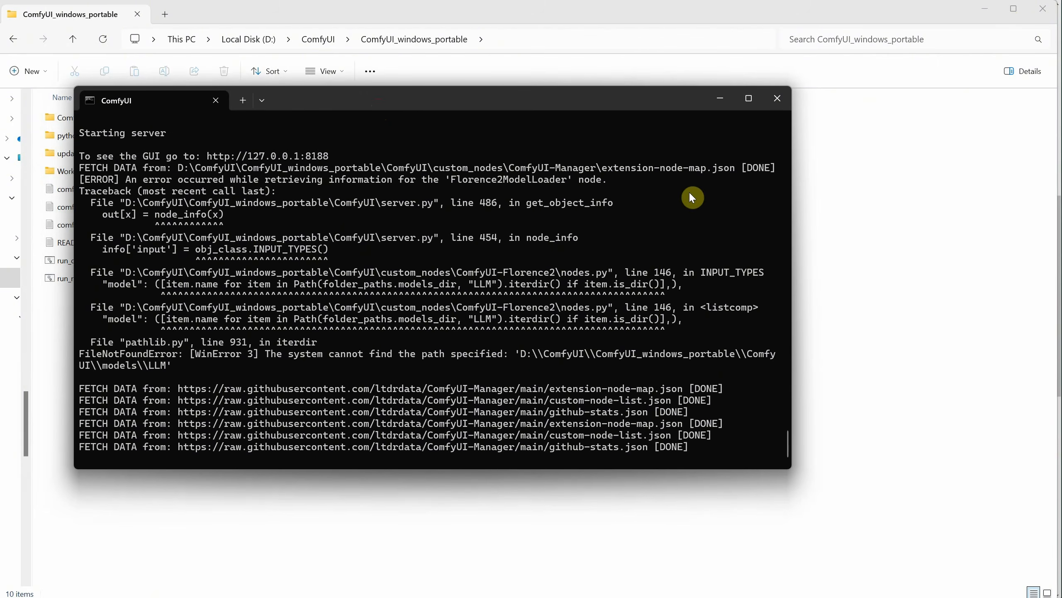
pyautogui.click(783, 105)
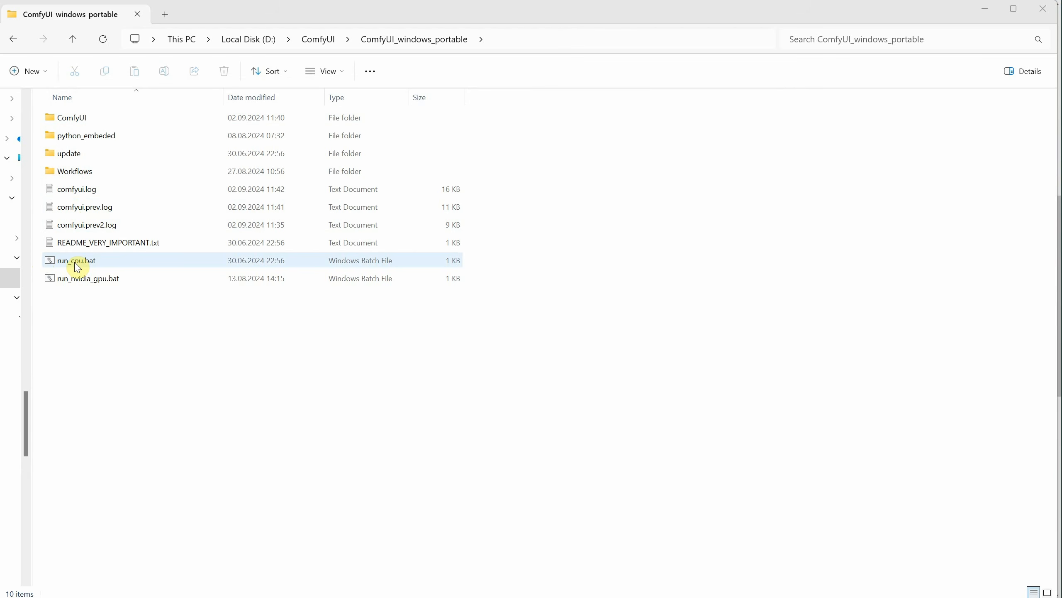
pyautogui.doubleClick(76, 280)
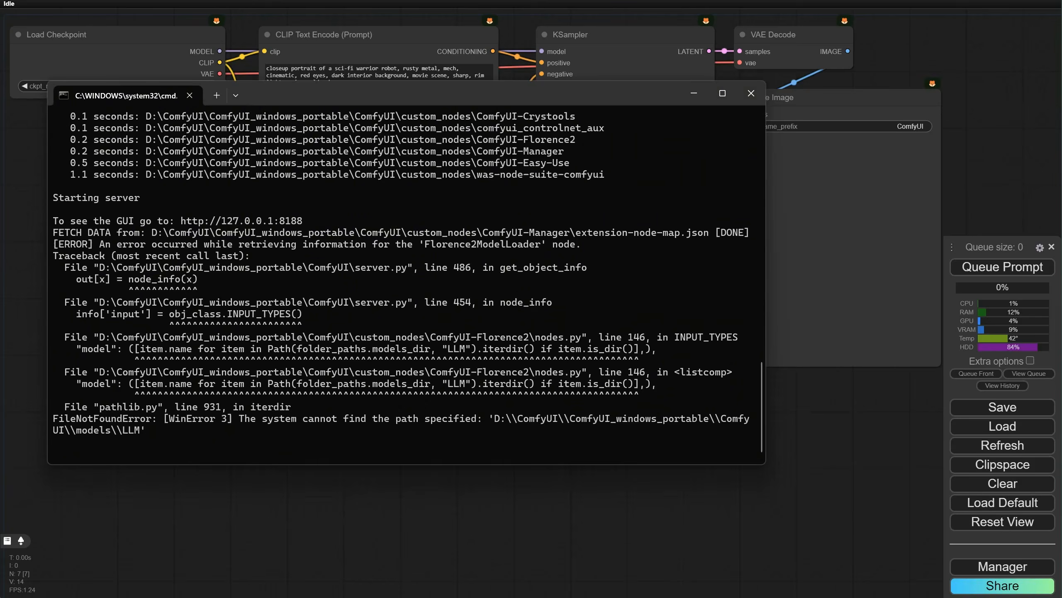
# Step: Examine the path error in the server console and browse the ComfyUI folder for the models\LLM path it names
pyautogui.moveTo(158, 418); pyautogui.dragTo(414, 437)
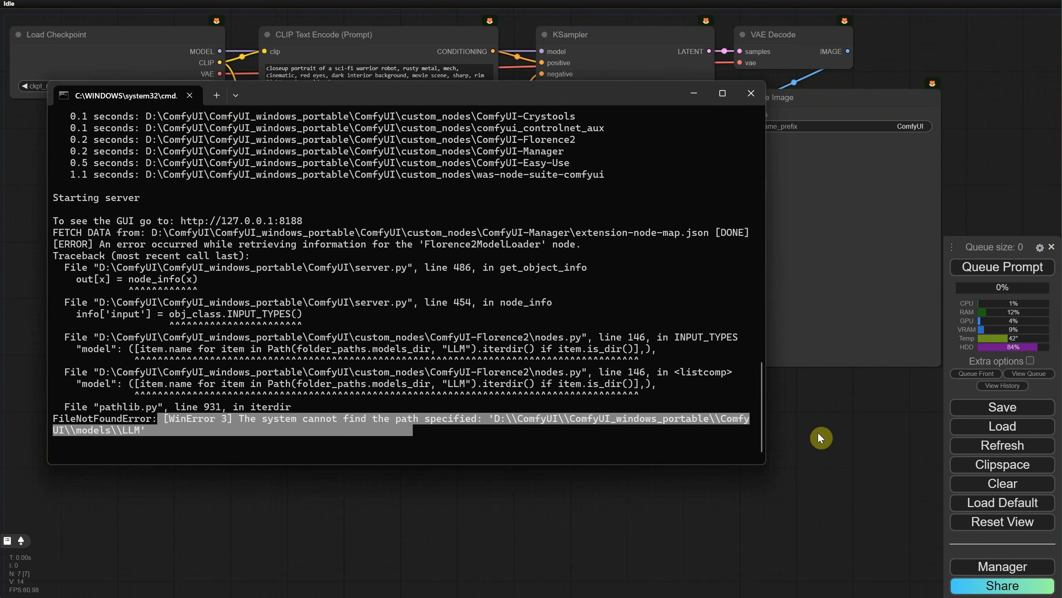
pyautogui.hotkey('alt', 'Tab')
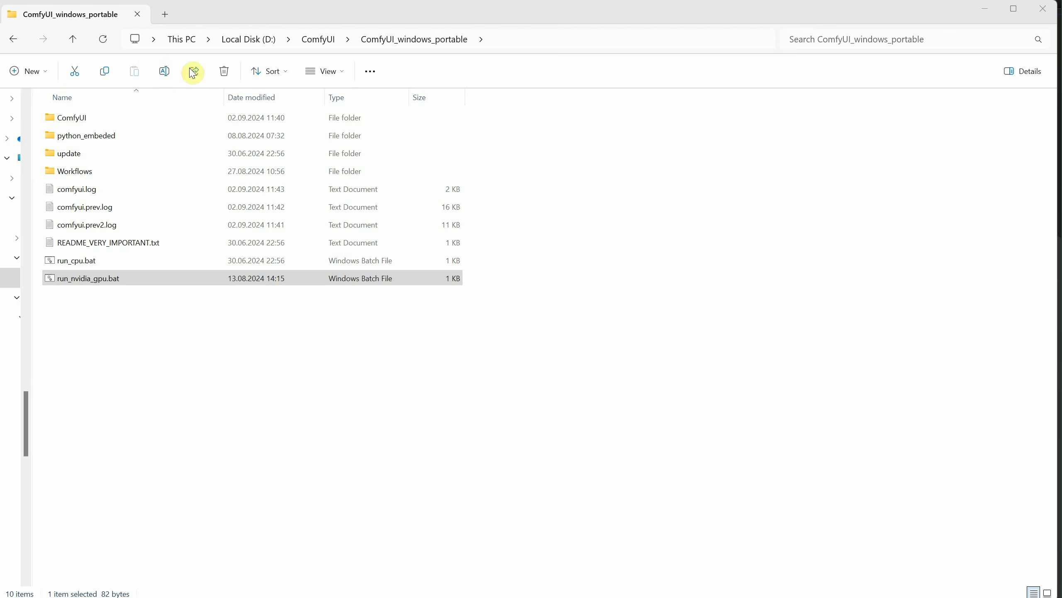
pyautogui.doubleClick(60, 116)
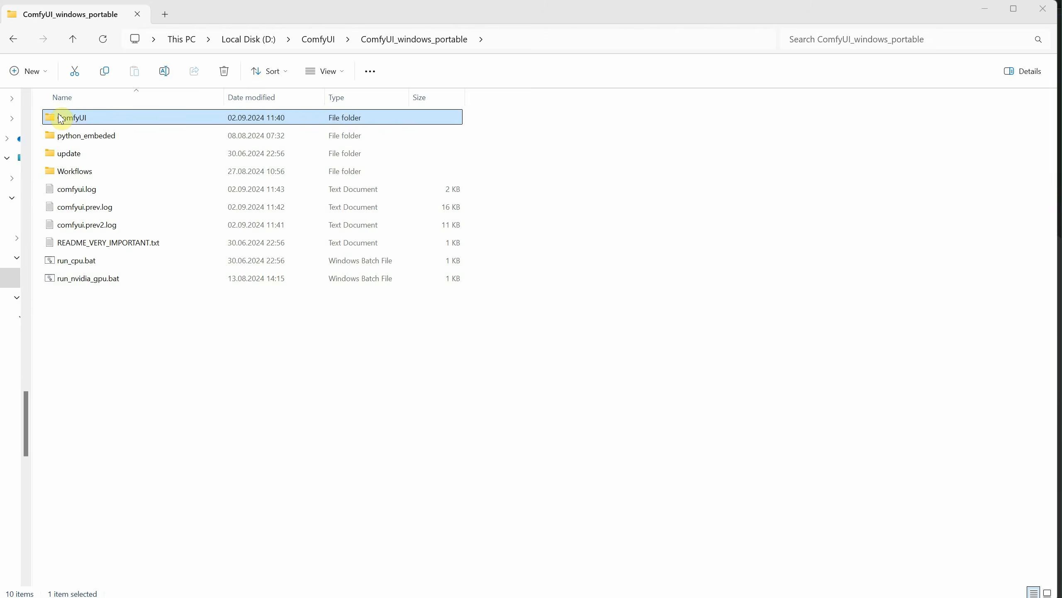
pyautogui.click(106, 333)
pyautogui.doubleClick(108, 335)
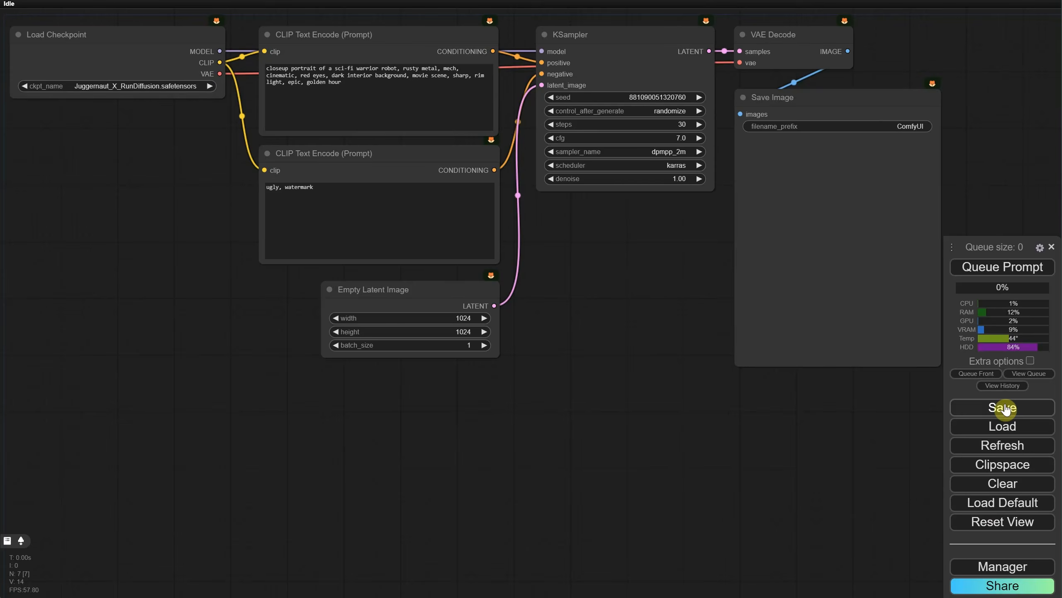
# Step: Clear the current workflow from the ComfyUI canvas
pyautogui.click(1000, 486)
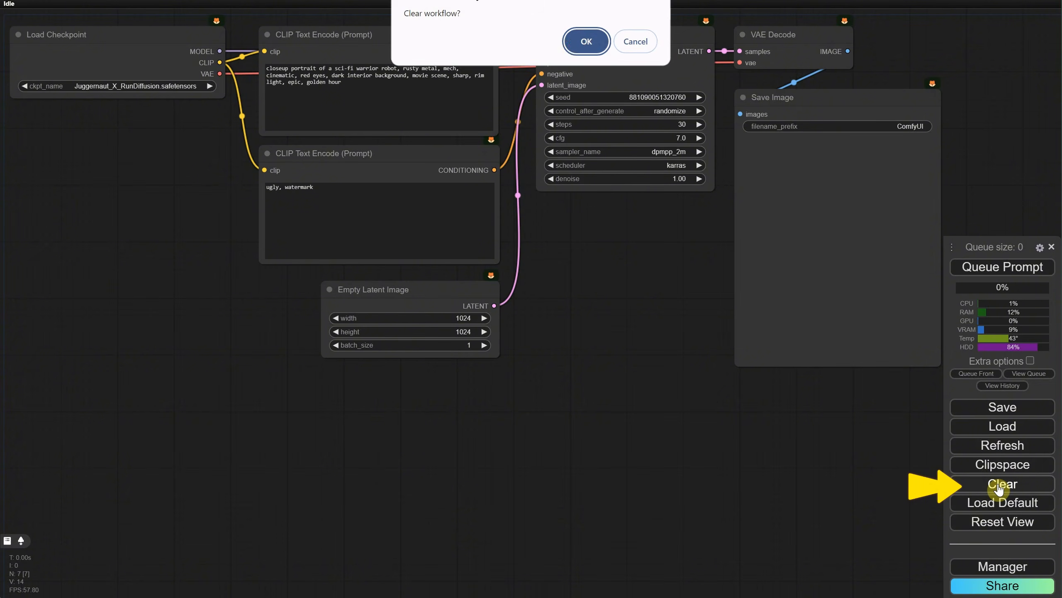
pyautogui.click(578, 43)
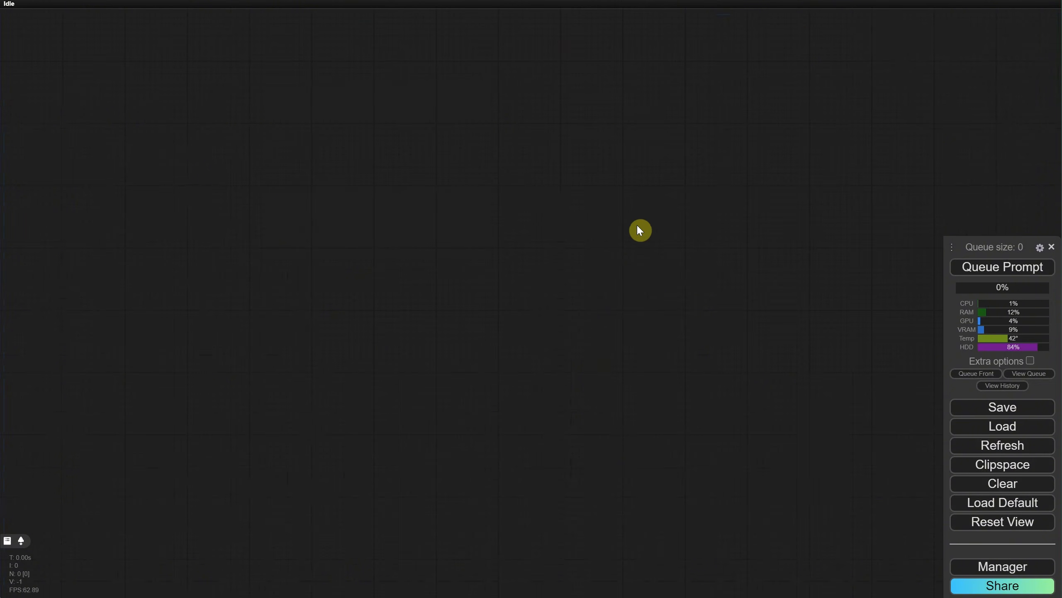
# Step: Add a Florence2Run node to the empty canvas
pyautogui.doubleClick(488, 216)
pyautogui.write('florence')
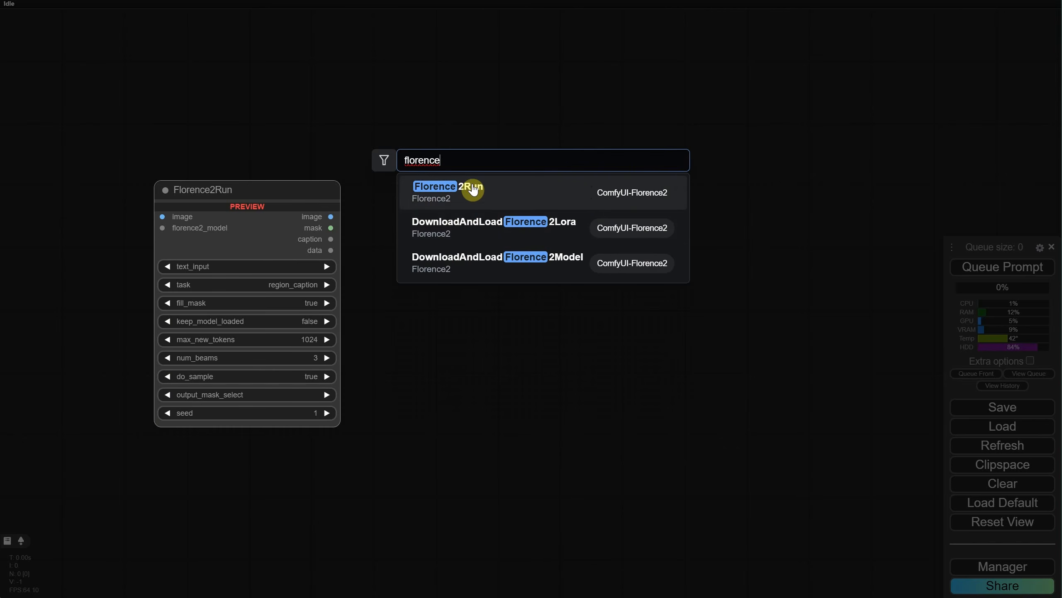
pyautogui.click(482, 196)
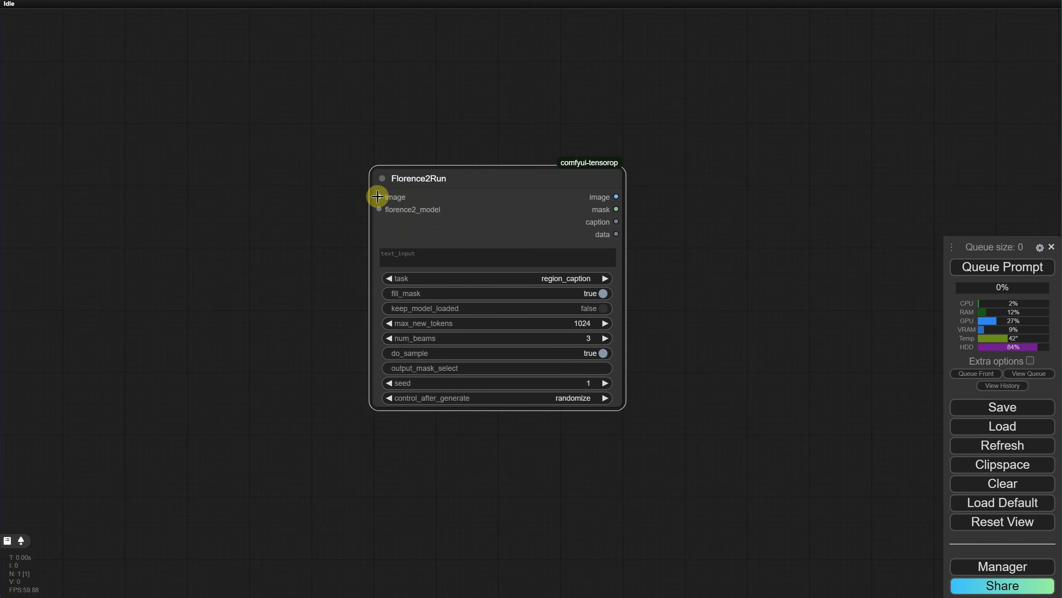
# Step: Add a Load Image node beside Florence2Run and connect its IMAGE output to the Florence2Run image input
pyautogui.doubleClick(253, 190)
pyautogui.write('load')
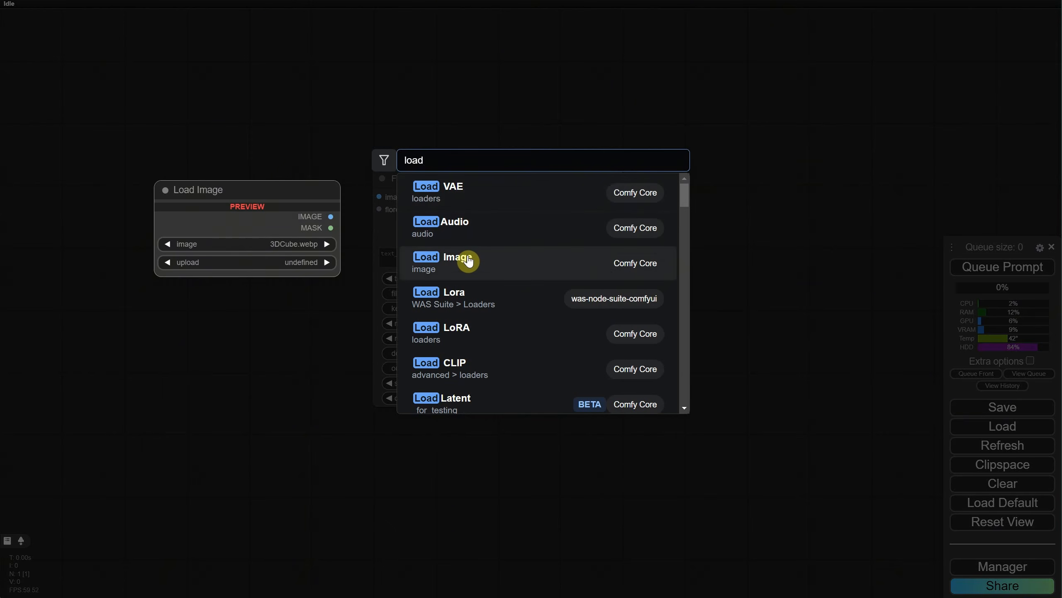
pyautogui.click(488, 268)
pyautogui.moveTo(366, 183); pyautogui.dragTo(225, 179)
pyautogui.moveTo(307, 193); pyautogui.dragTo(379, 197)
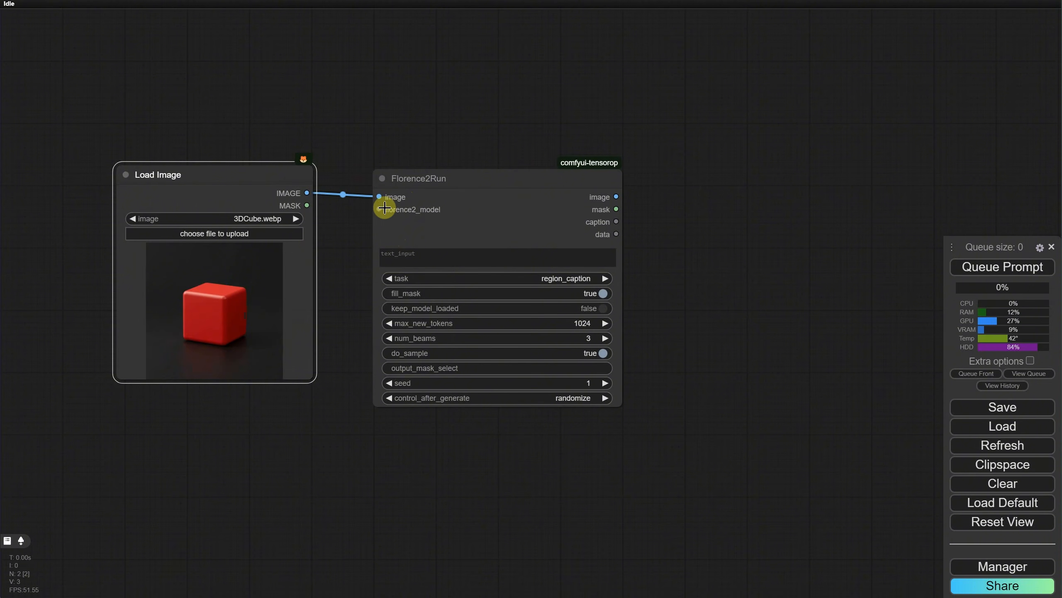
# Step: Add a DownloadAndLoadFlorence2Model node below Load Image and connect its florence2_model output to Florence2Run
pyautogui.doubleClick(330, 449)
pyautogui.write('florence')
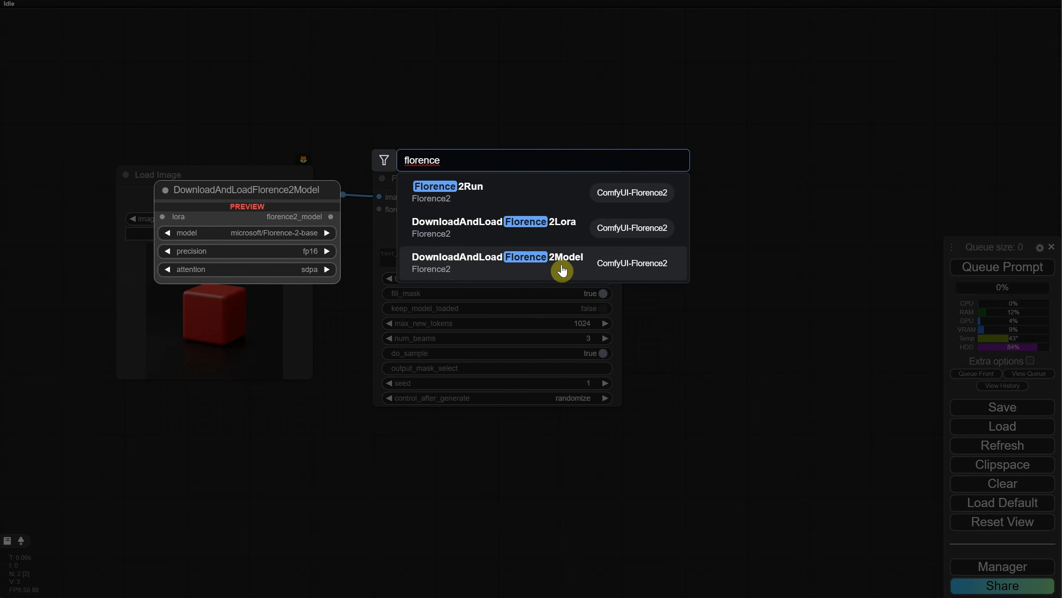
pyautogui.click(562, 267)
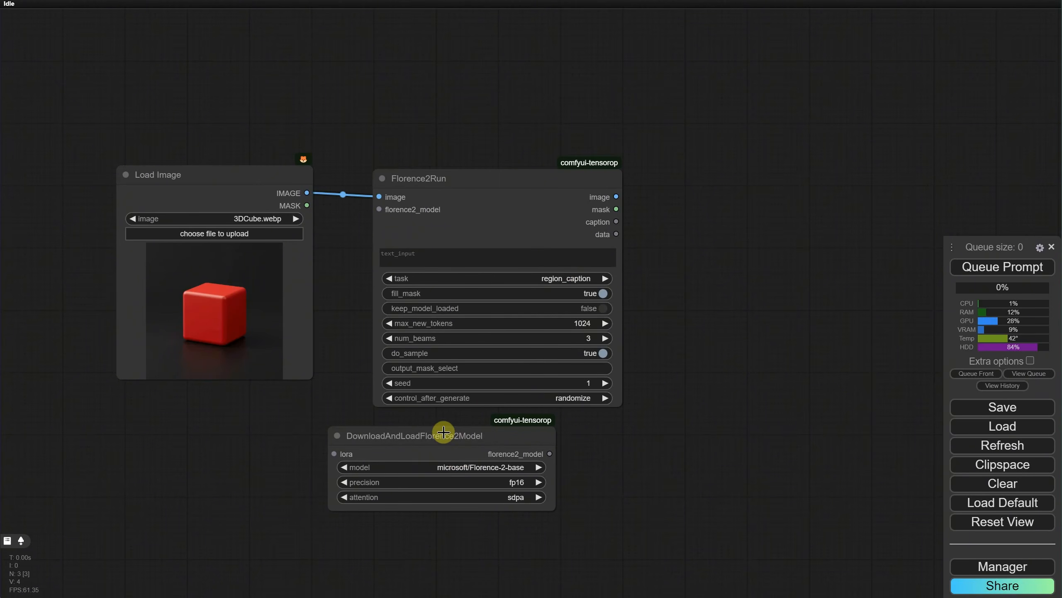
pyautogui.moveTo(440, 435); pyautogui.dragTo(215, 406)
pyautogui.moveTo(325, 425); pyautogui.dragTo(379, 209)
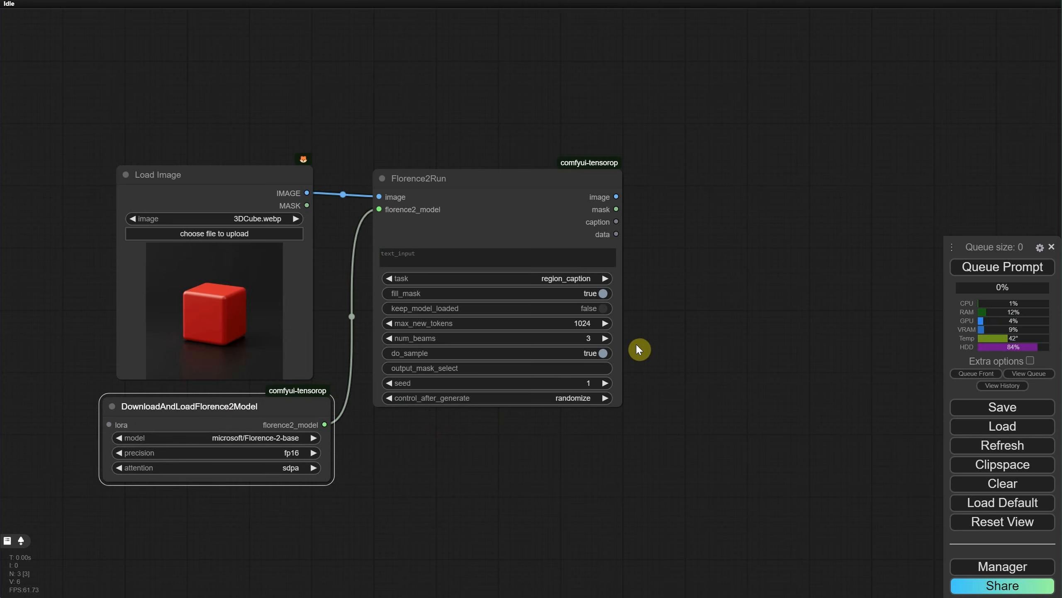
# Step: Add a Show Any node fed by the Florence2Run caption output, place it beside Florence2Run and enlarge it
pyautogui.moveTo(616, 222); pyautogui.dragTo(684, 225)
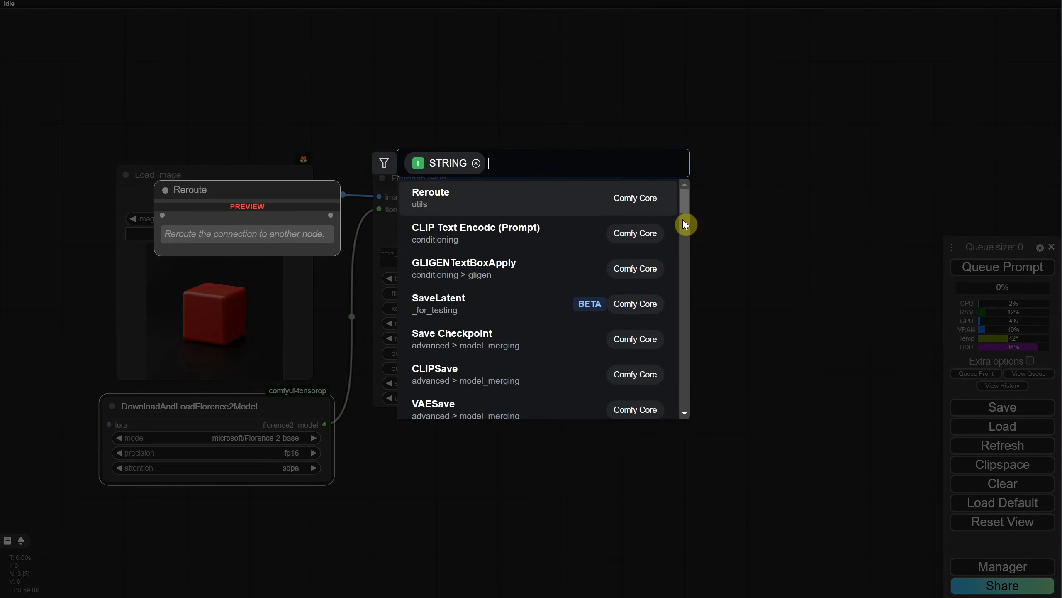
pyautogui.write('shoiw')
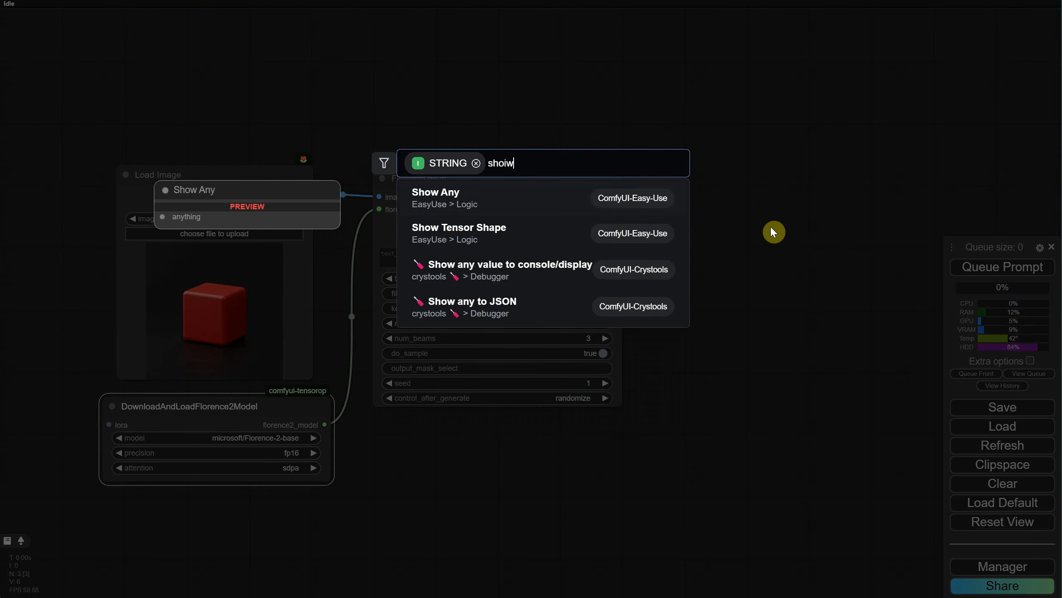
pyautogui.click(554, 207)
pyautogui.moveTo(735, 219); pyautogui.dragTo(689, 182)
pyautogui.moveTo(774, 208); pyautogui.dragTo(923, 405)
# Step: Run the workflow with the microsoft/Florence-2-base model and check the model download in the server console
pyautogui.click(981, 271)
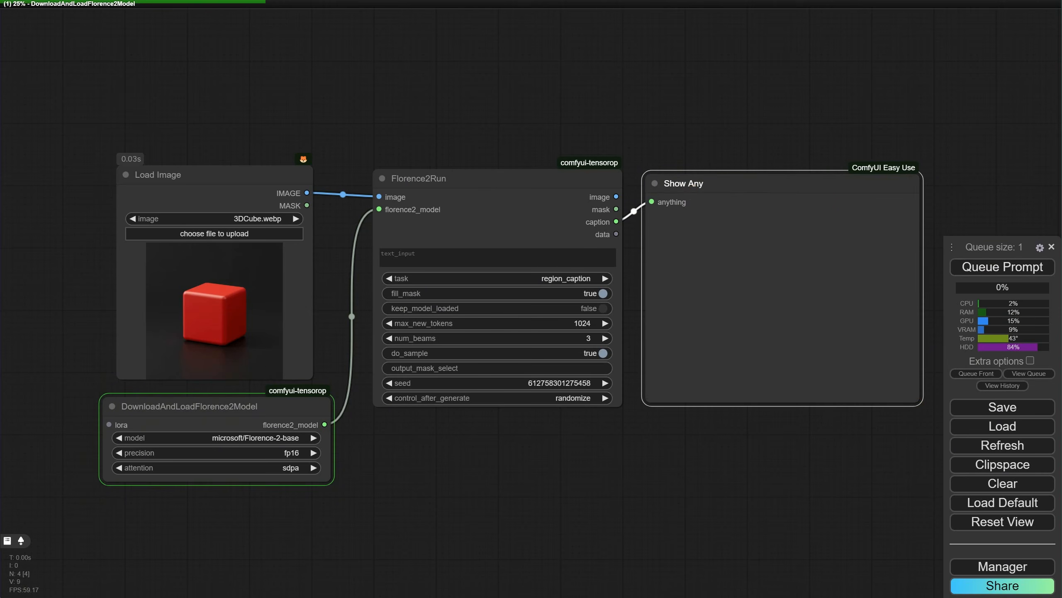
pyautogui.hotkey('alt', 'Tab')
pyautogui.click(671, 385)
pyautogui.scroll(-3, 671, 385)
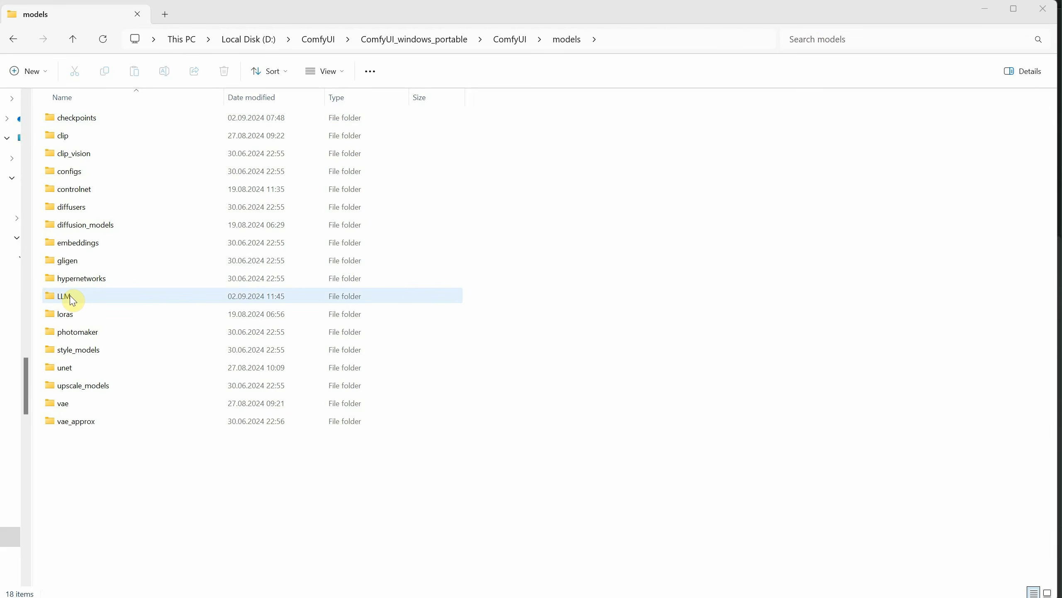
pyautogui.doubleClick(71, 300)
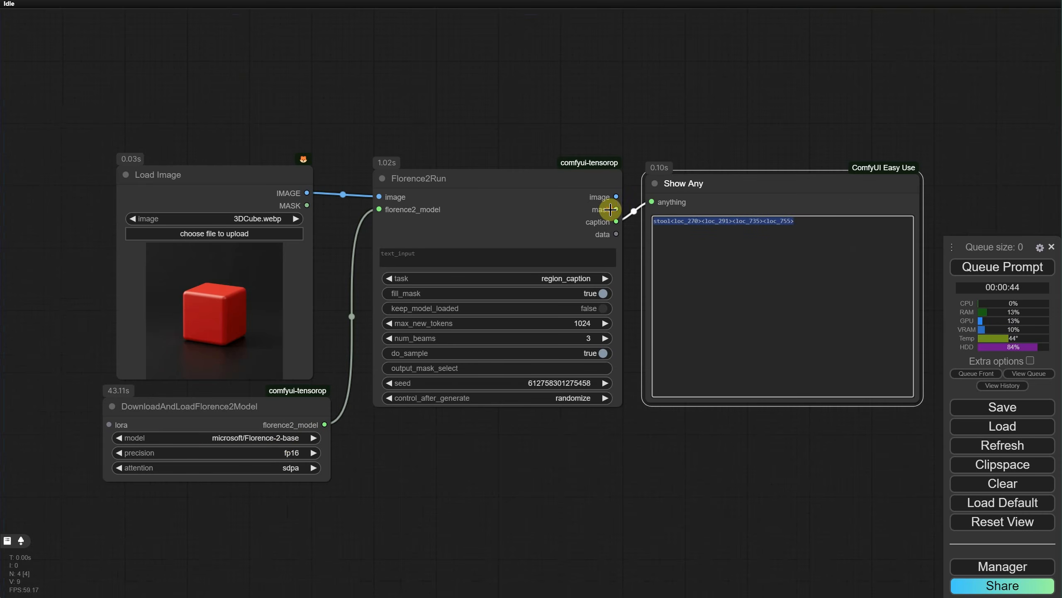
# Step: Set the Florence2Run task to caption and run the workflow
pyautogui.scroll(2, 668, 433)
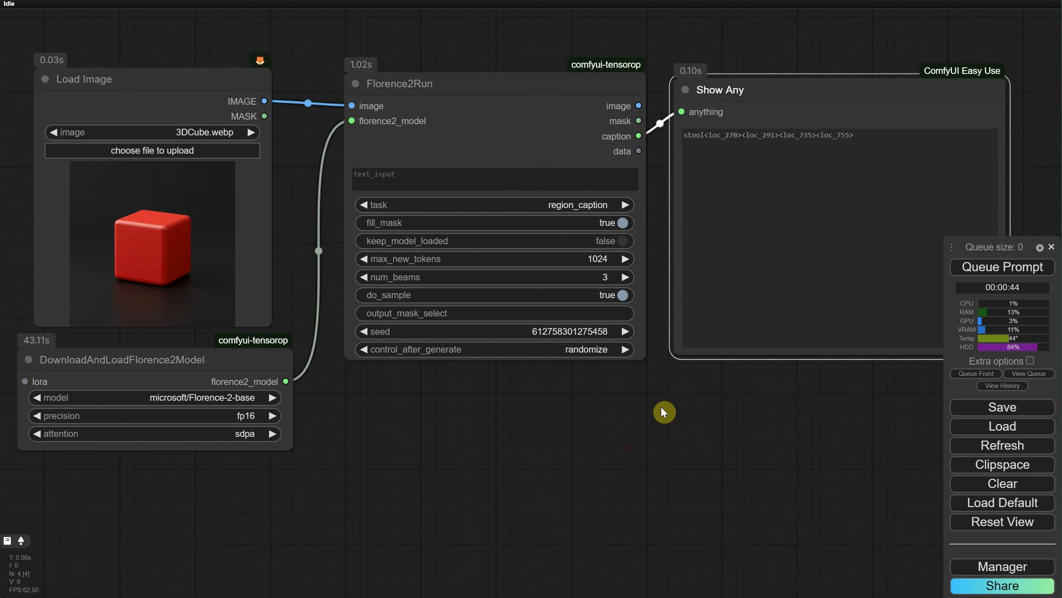
pyautogui.moveTo(662, 407); pyautogui.dragTo(659, 413)
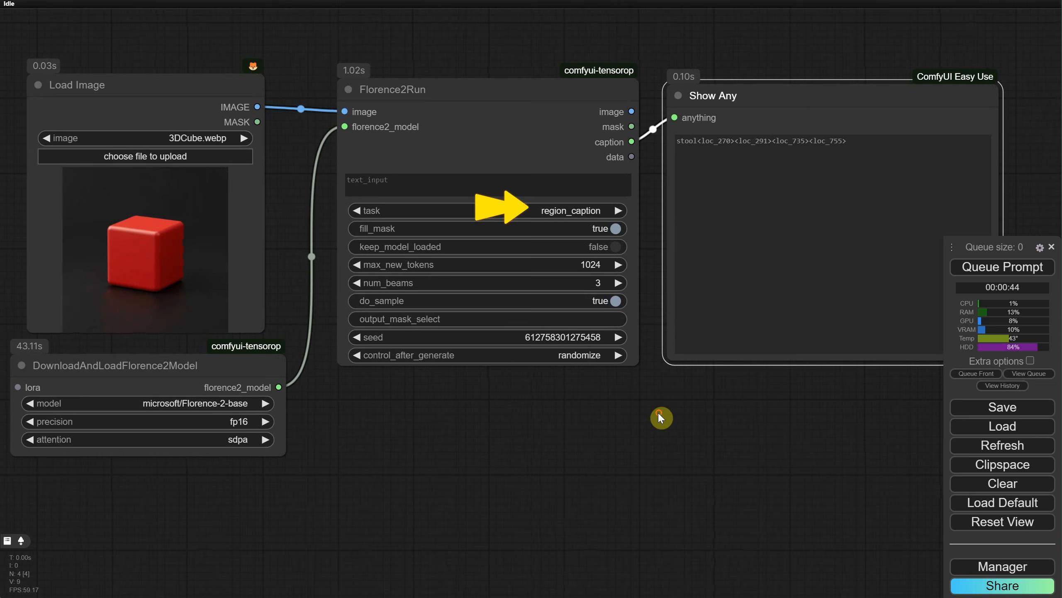
pyautogui.click(532, 210)
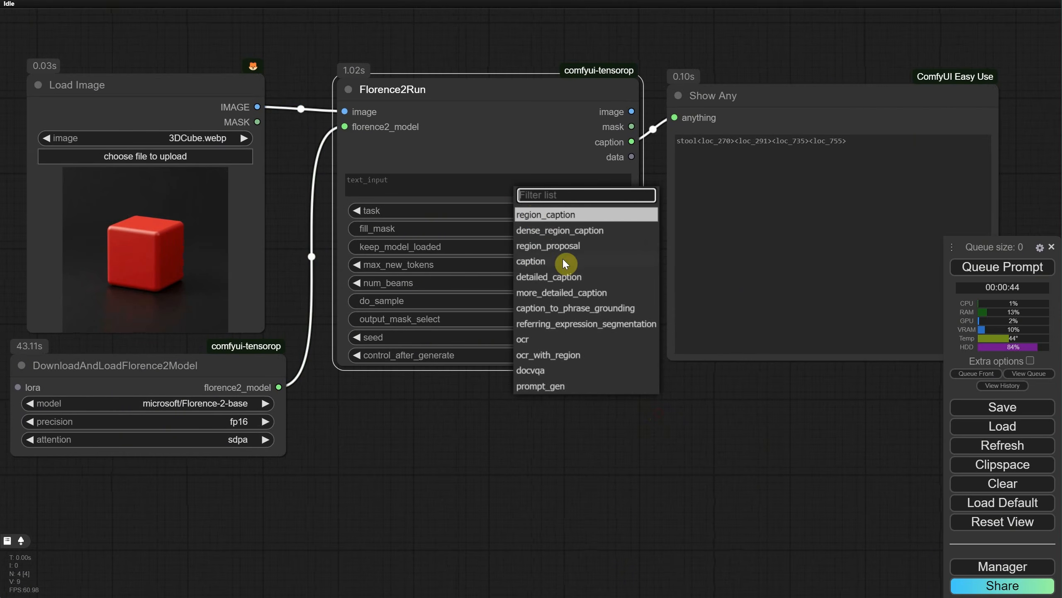
pyautogui.click(539, 262)
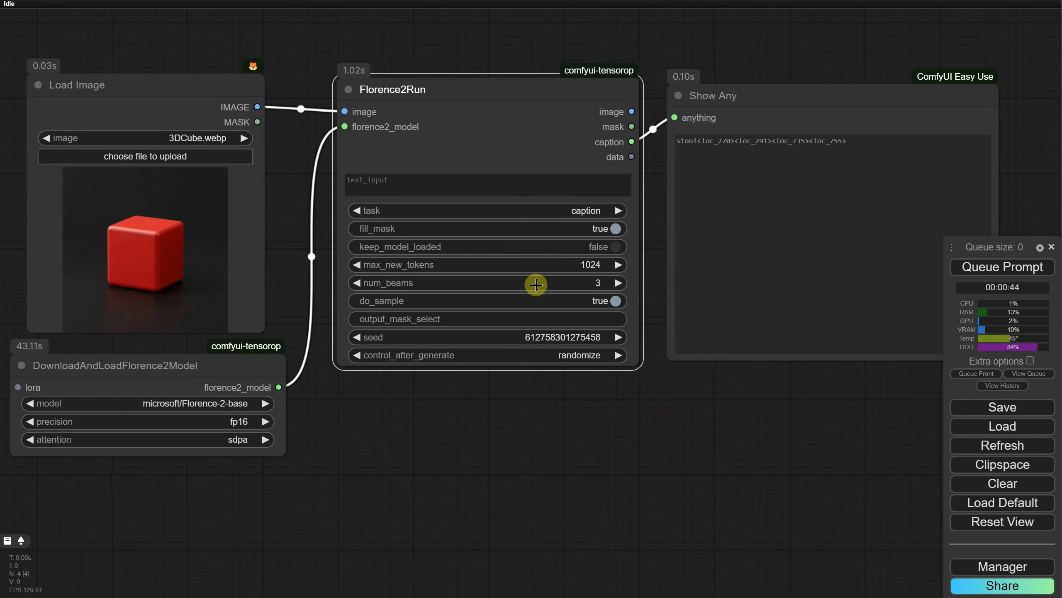
pyautogui.click(988, 270)
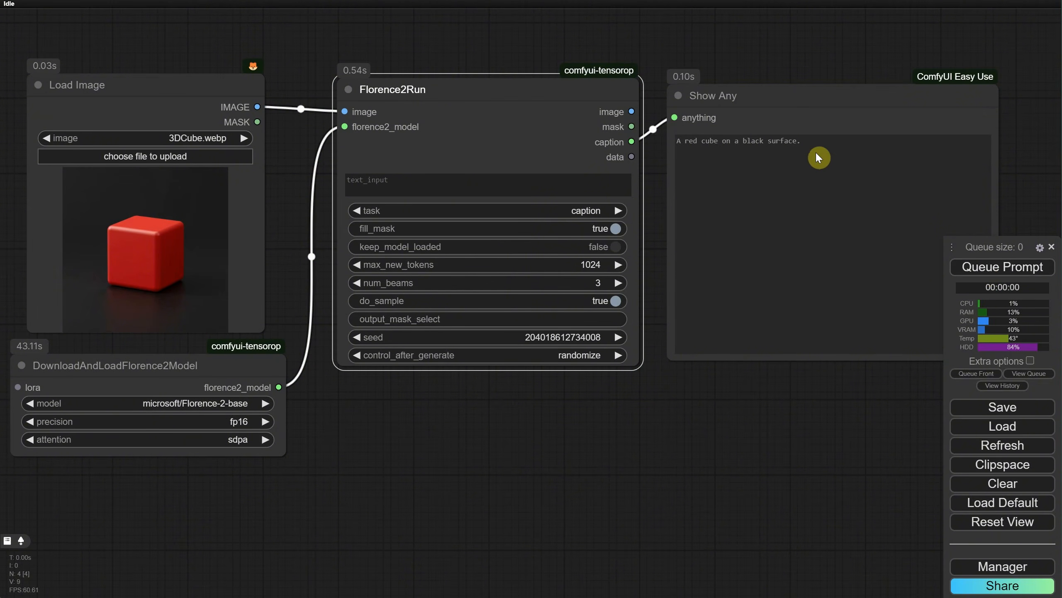
# Step: Set the Florence2Run task to detailed_caption and run the workflow again
pyautogui.click(579, 212)
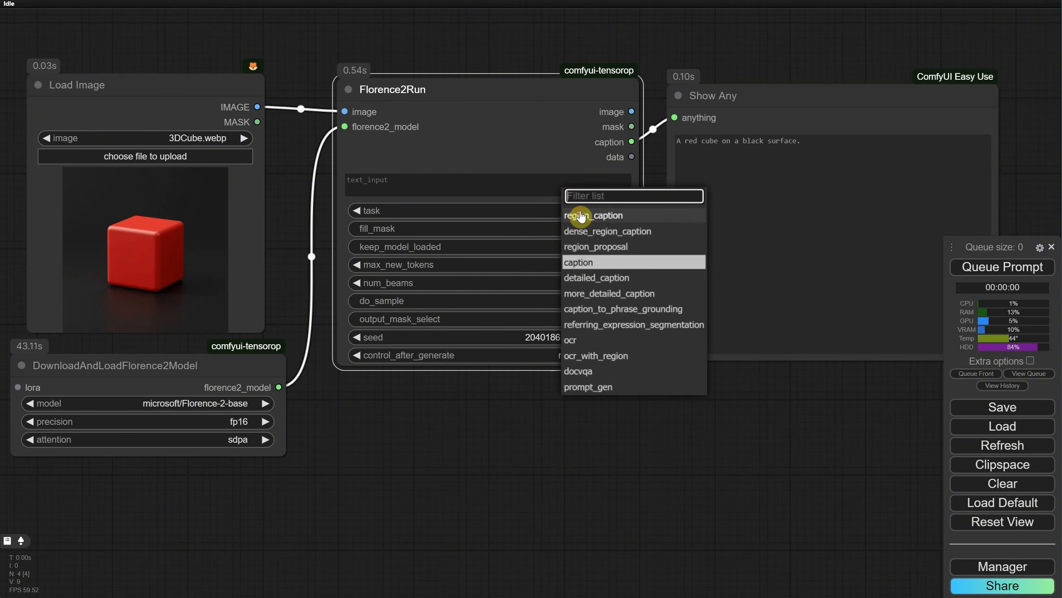
pyautogui.click(598, 278)
pyautogui.click(996, 270)
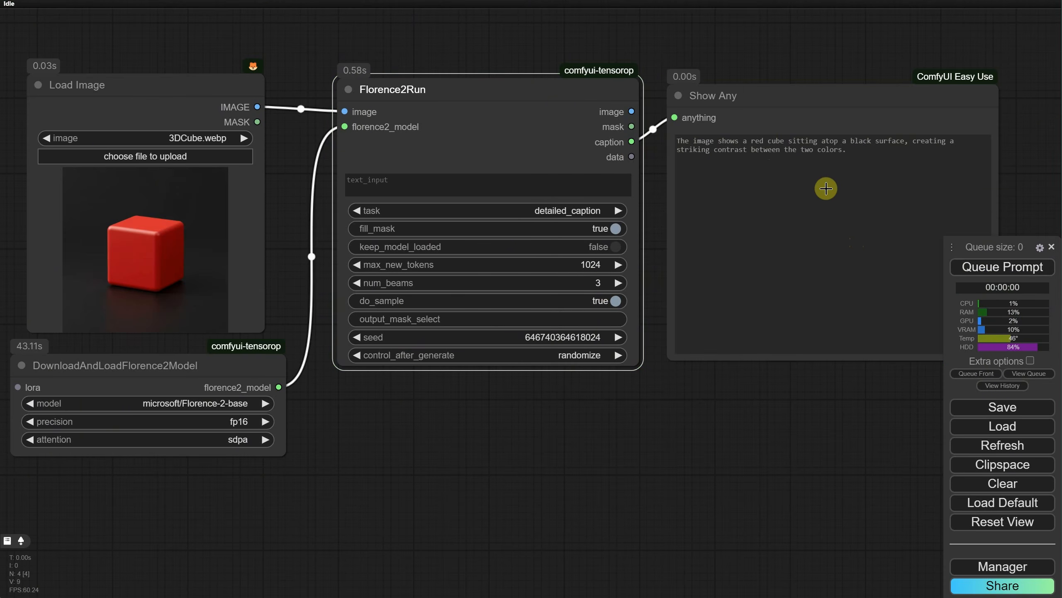
# Step: Switch the Florence2Run task to more_detailed_caption and generate a new description of the cube image
pyautogui.click(535, 211)
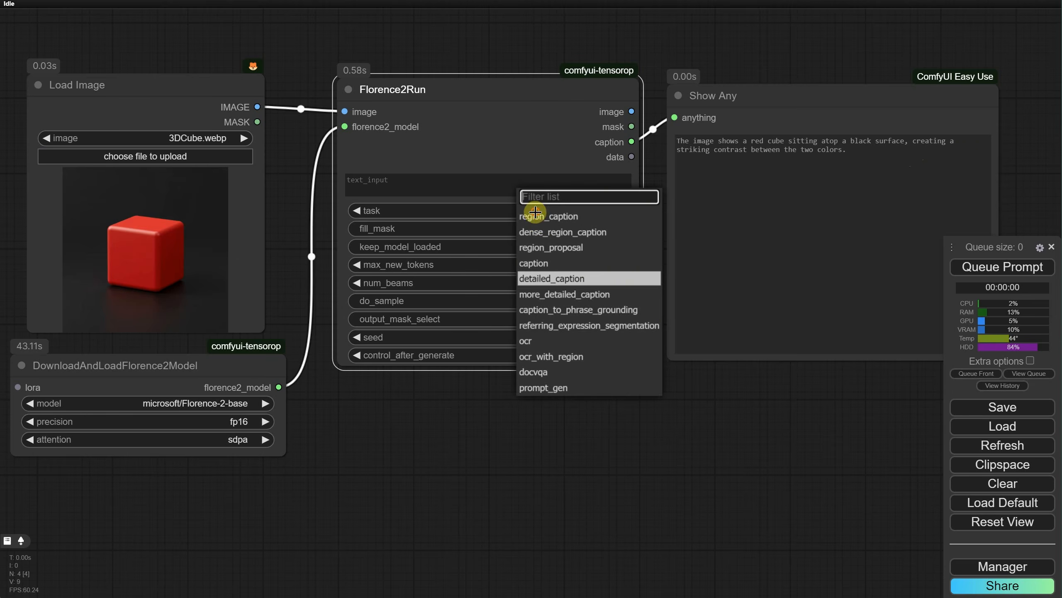
pyautogui.click(571, 300)
pyautogui.click(1022, 271)
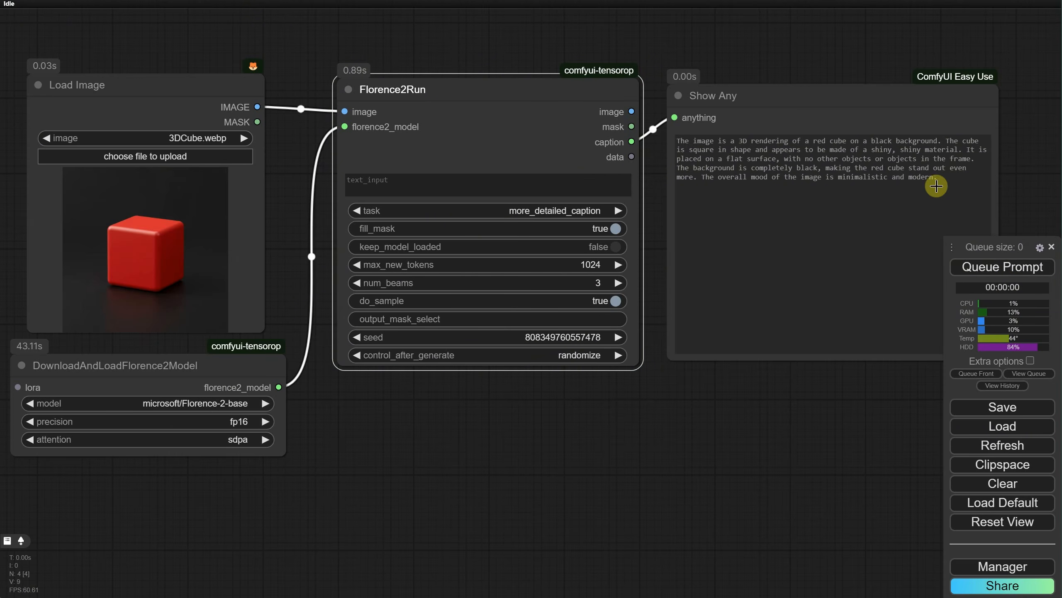
# Step: Set the Florence2 model to gokaygokay/Florence-2-SD3-Captioner, run the workflow and check the download in the server console
pyautogui.click(199, 403)
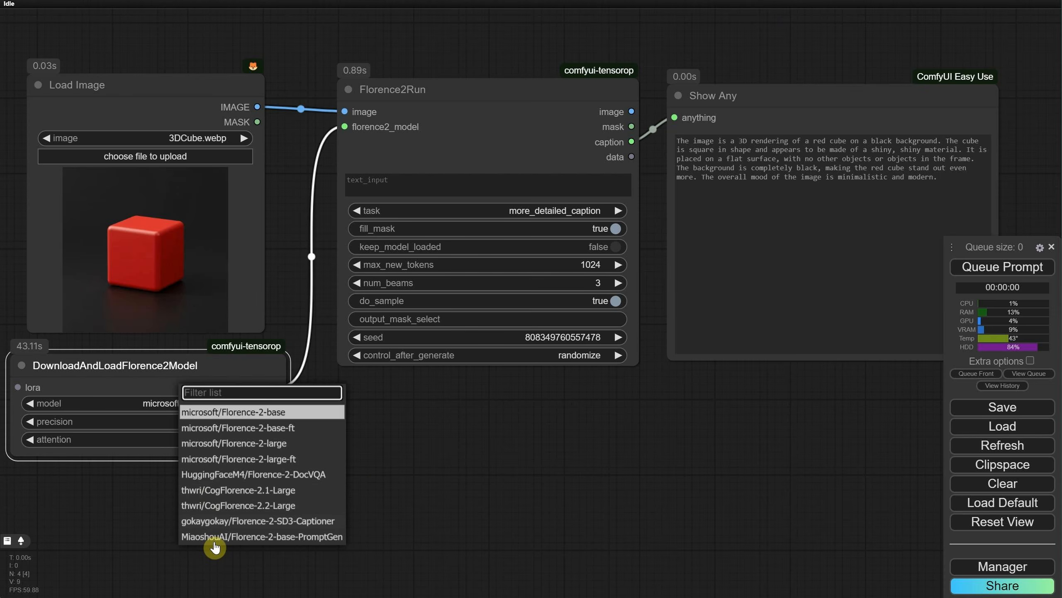
pyautogui.click(251, 523)
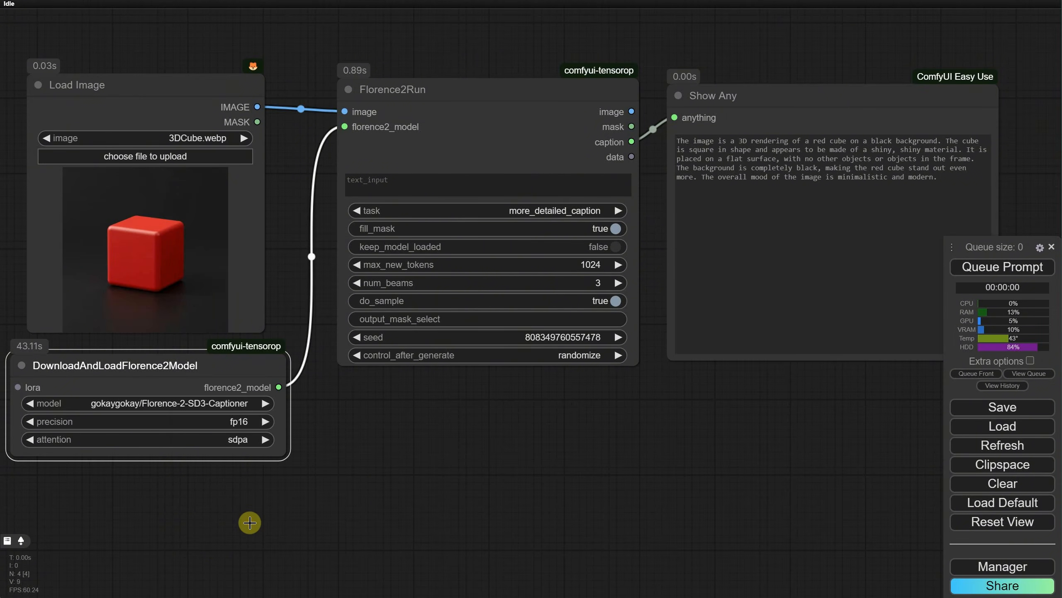
pyautogui.click(971, 268)
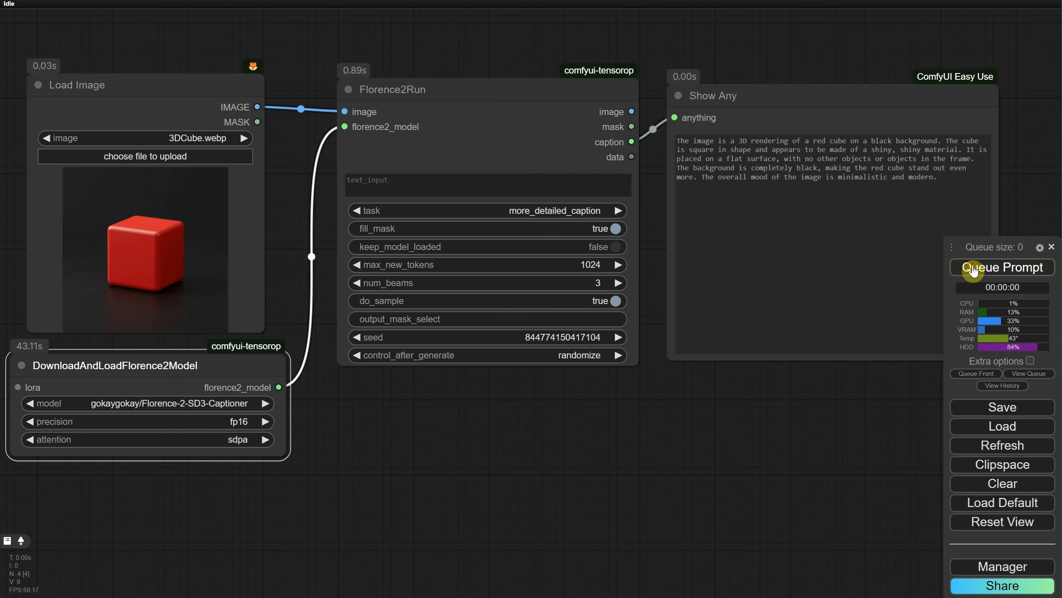
pyautogui.hotkey('alt', 'Tab')
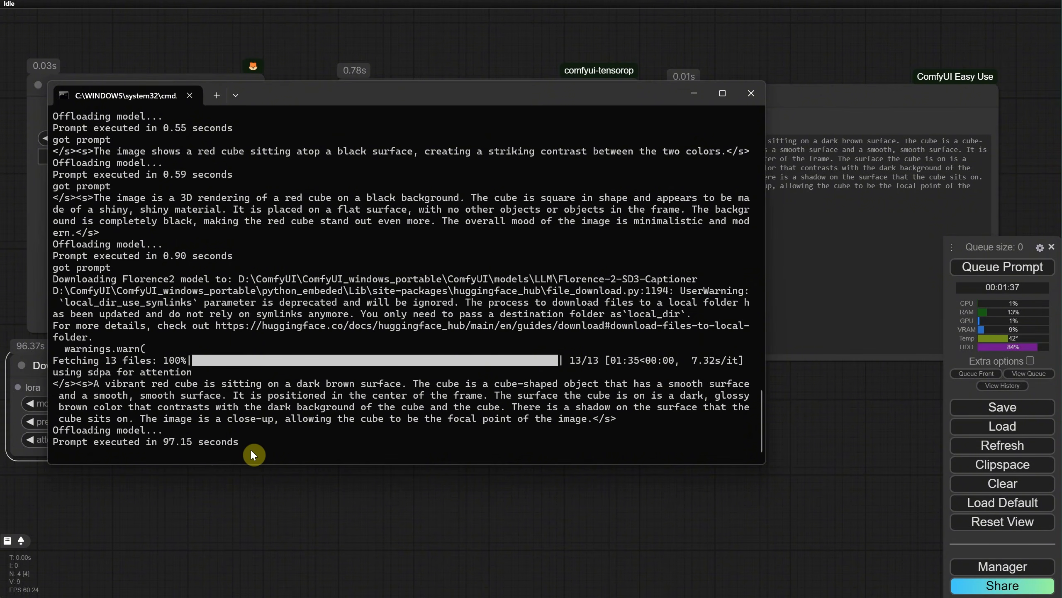
# Step: Return to the workflow and generate two more captions with the SD3-Captioner model
pyautogui.click(988, 268)
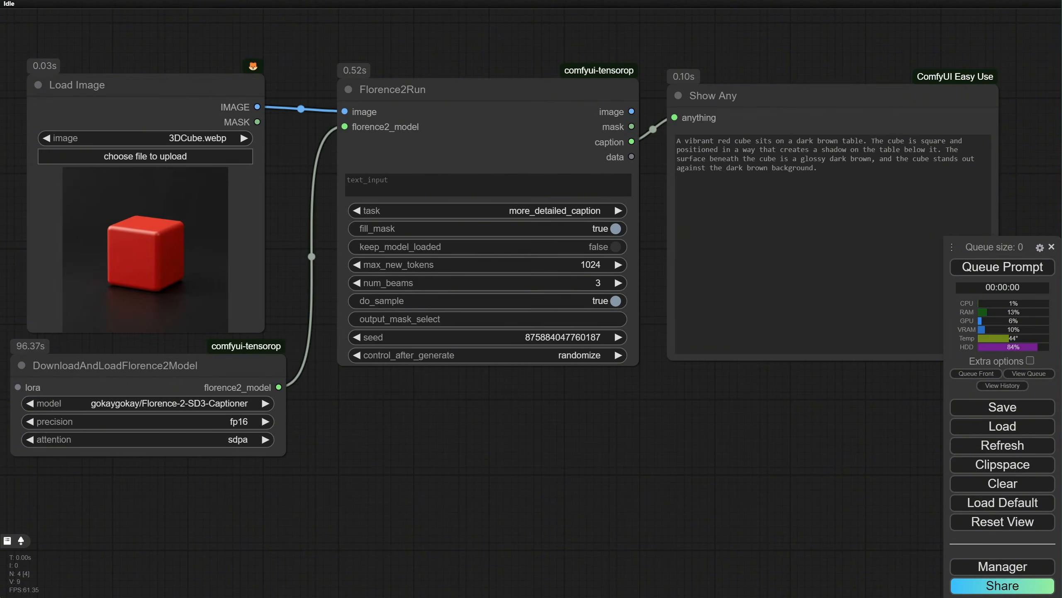
pyautogui.click(295, 595)
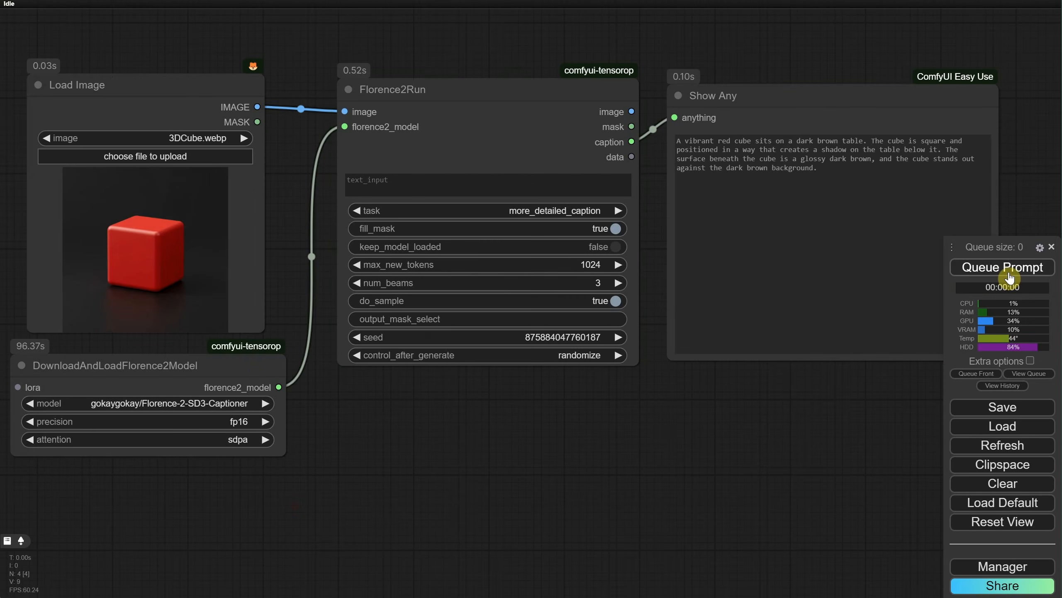
pyautogui.click(1003, 267)
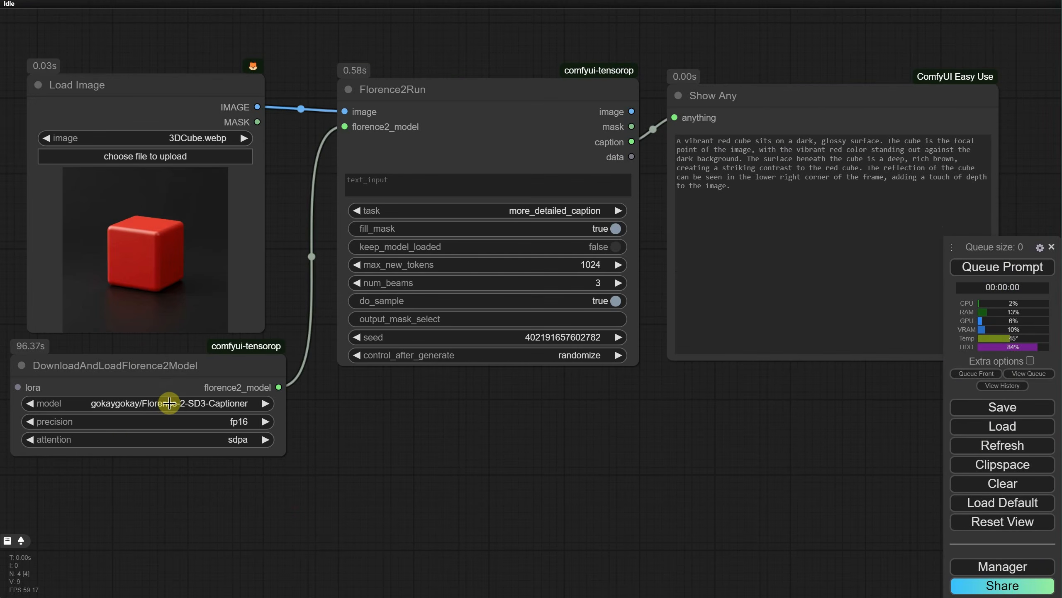
# Step: Change the Florence2 model to MiaoshouAI/Florence-2-base-PromptGen, run the workflow and check the download progress in the server console
pyautogui.click(170, 403)
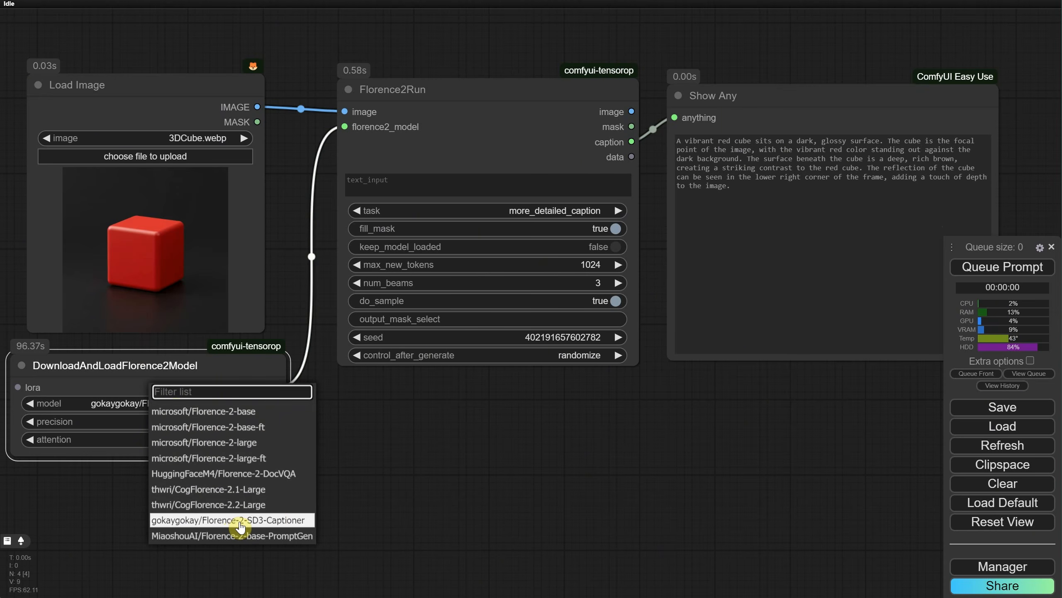
pyautogui.click(222, 536)
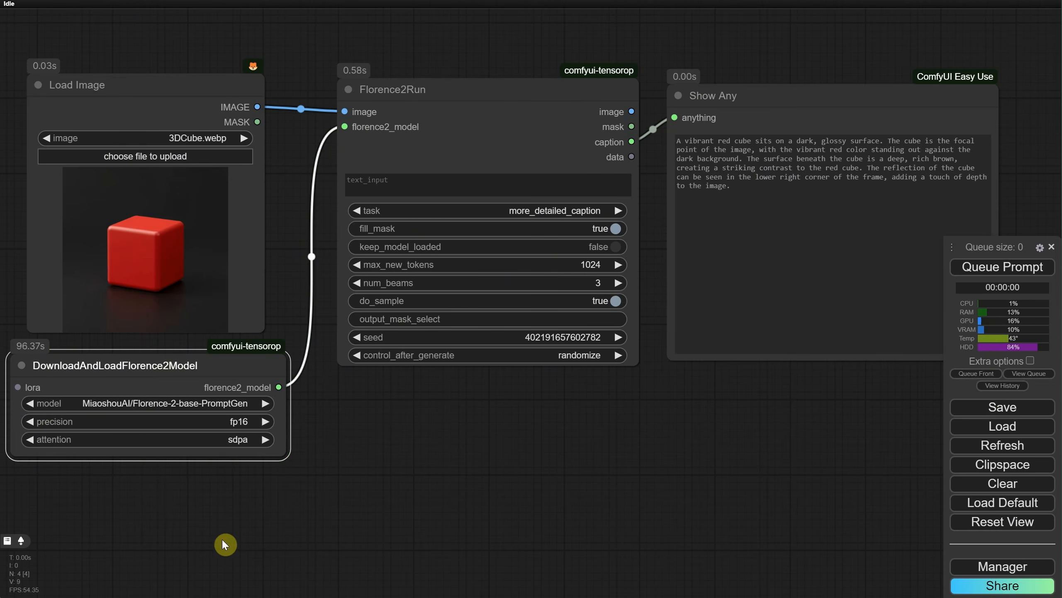
pyautogui.click(1003, 267)
pyautogui.hotkey('alt', 'Tab')
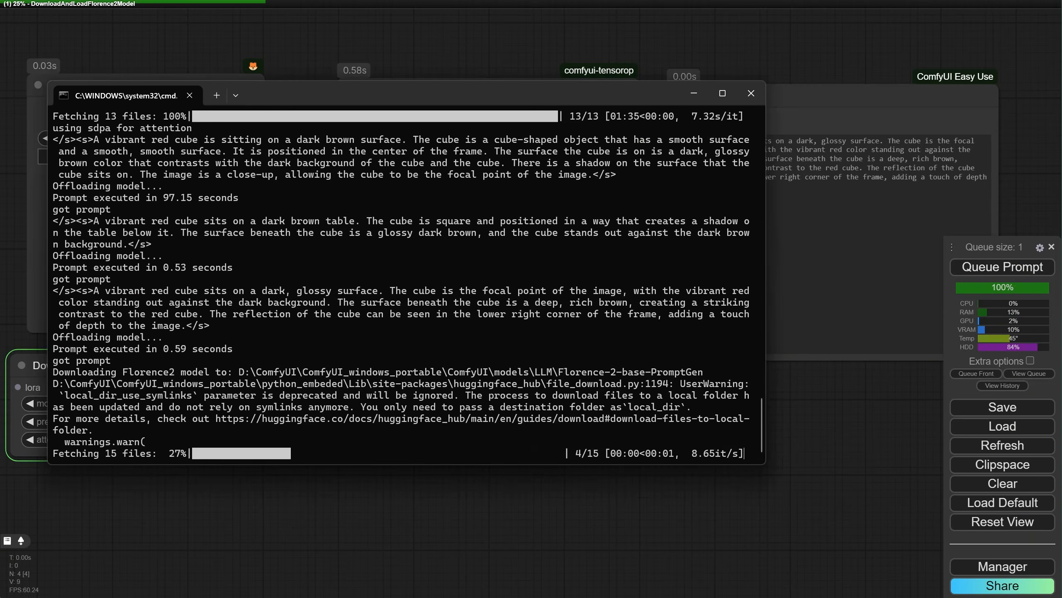
pyautogui.hotkey('alt', 'Tab')
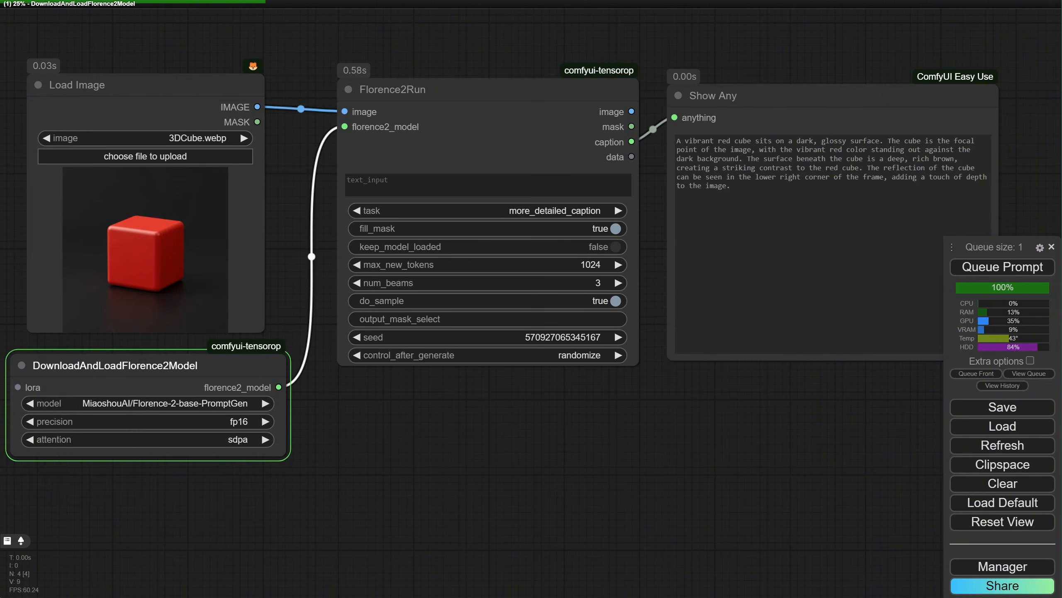
# Step: Select the thwri/CogFlorence-2.2-Large model in the model loader node and run the workflow
pyautogui.click(237, 403)
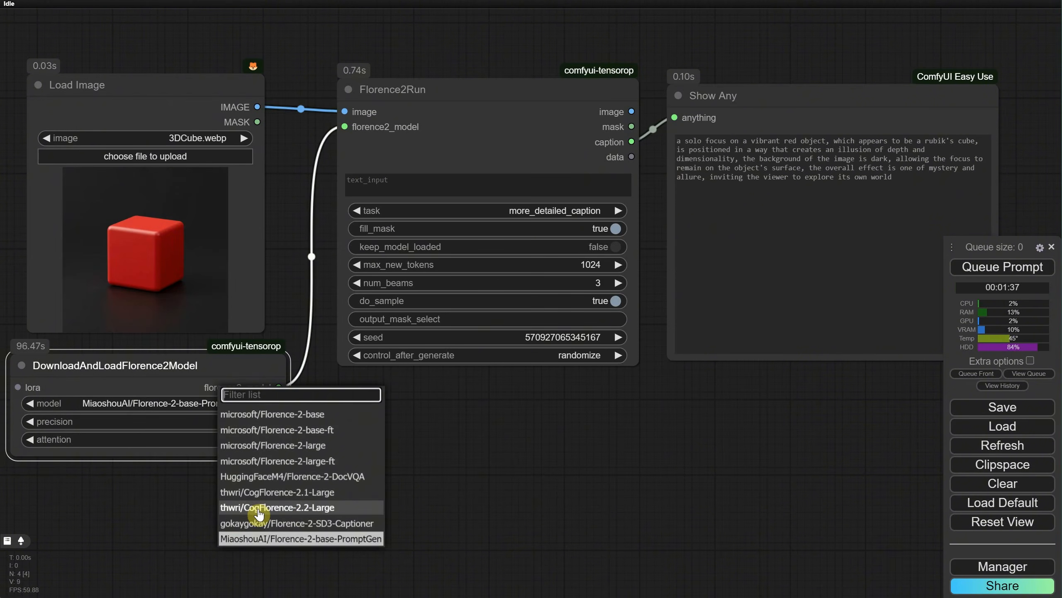
pyautogui.click(304, 507)
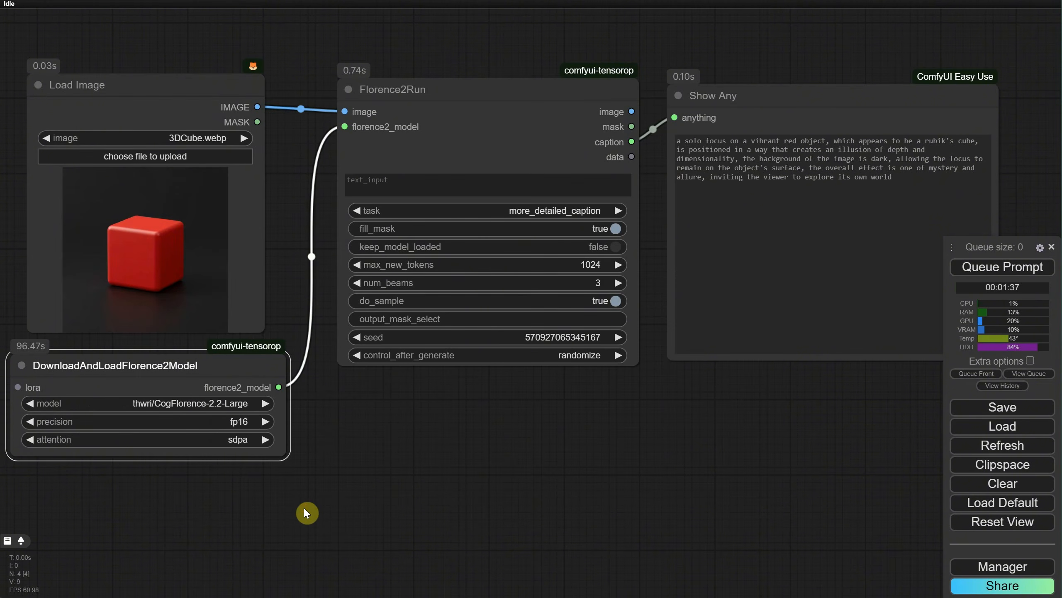
pyautogui.click(979, 271)
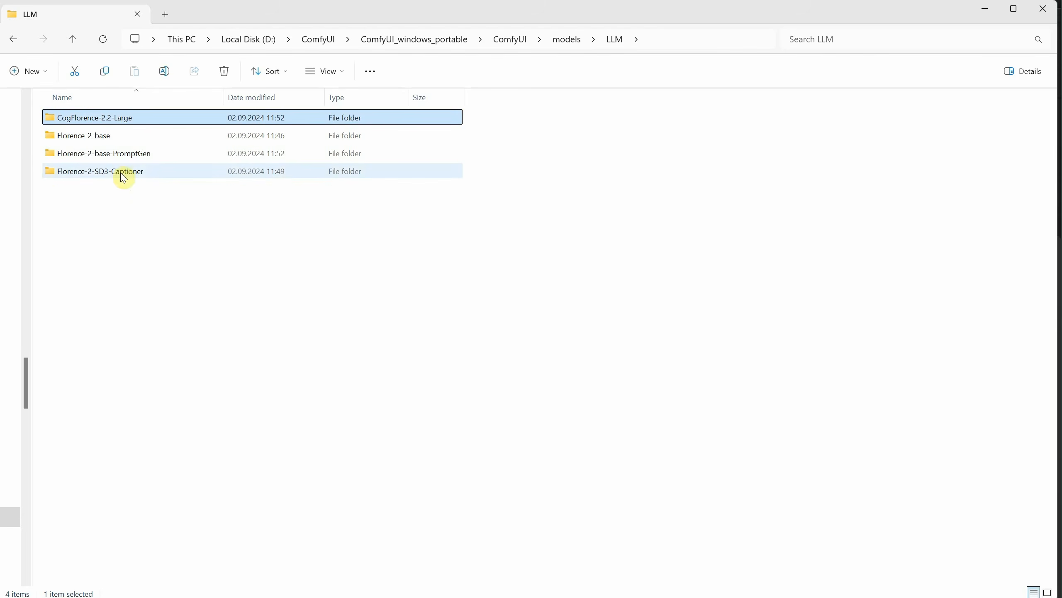
# Step: Examine the model files in the Florence-2-base, Florence-2-base-PromptGen and Florence-2-SD3-Captioner folders inside the LLM models folder
pyautogui.doubleClick(124, 135)
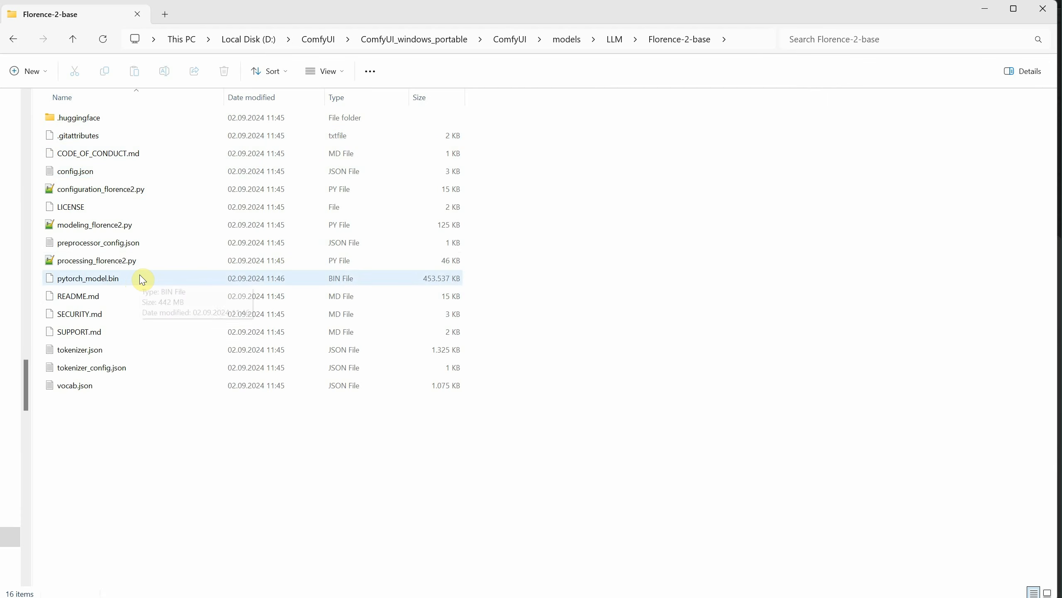
pyautogui.click(621, 42)
pyautogui.doubleClick(125, 153)
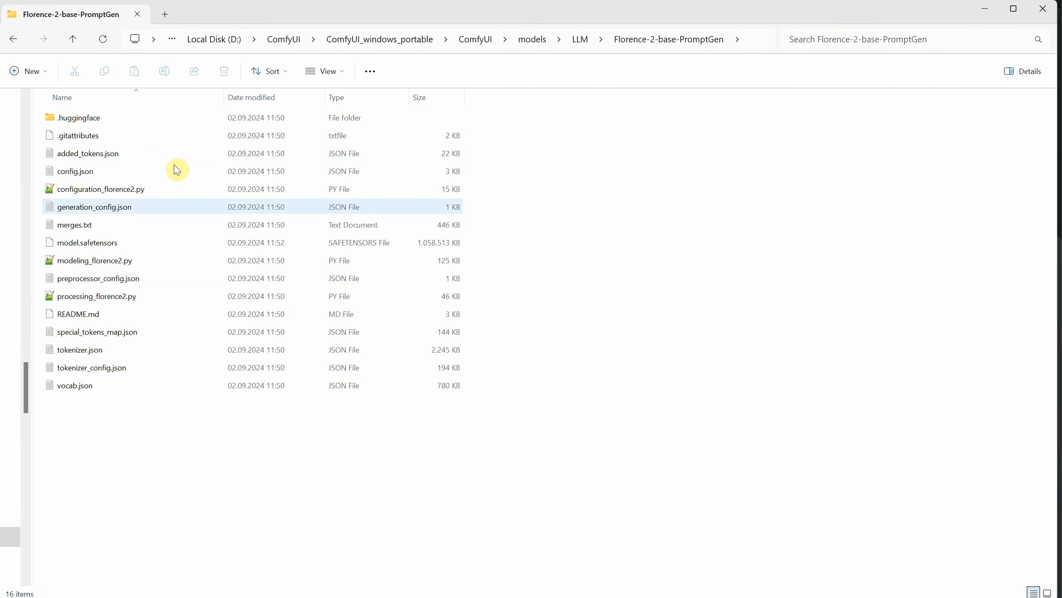
pyautogui.moveTo(111, 245)
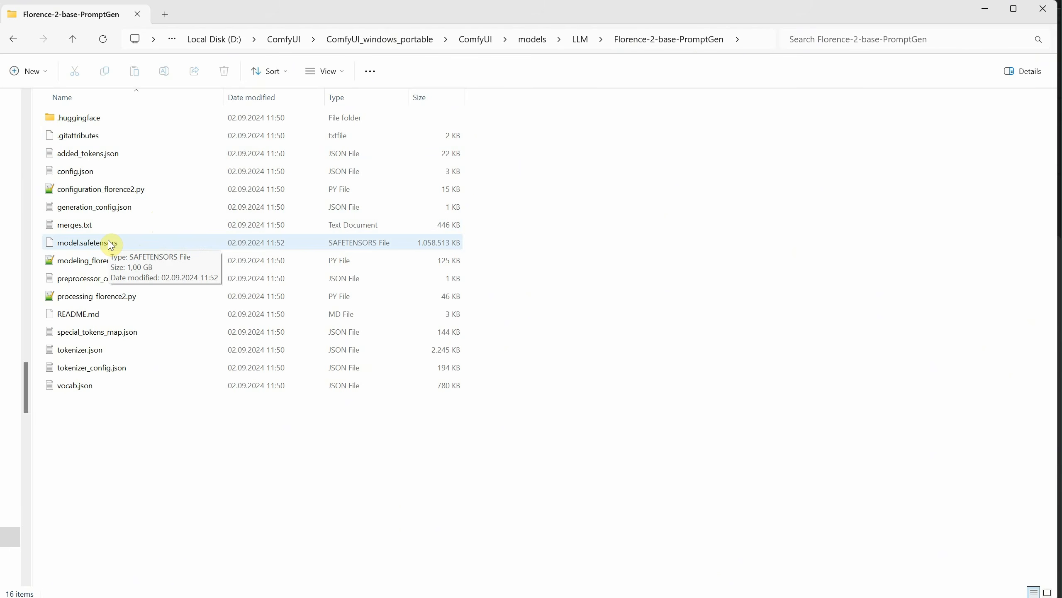
pyautogui.click(580, 39)
pyautogui.doubleClick(237, 171)
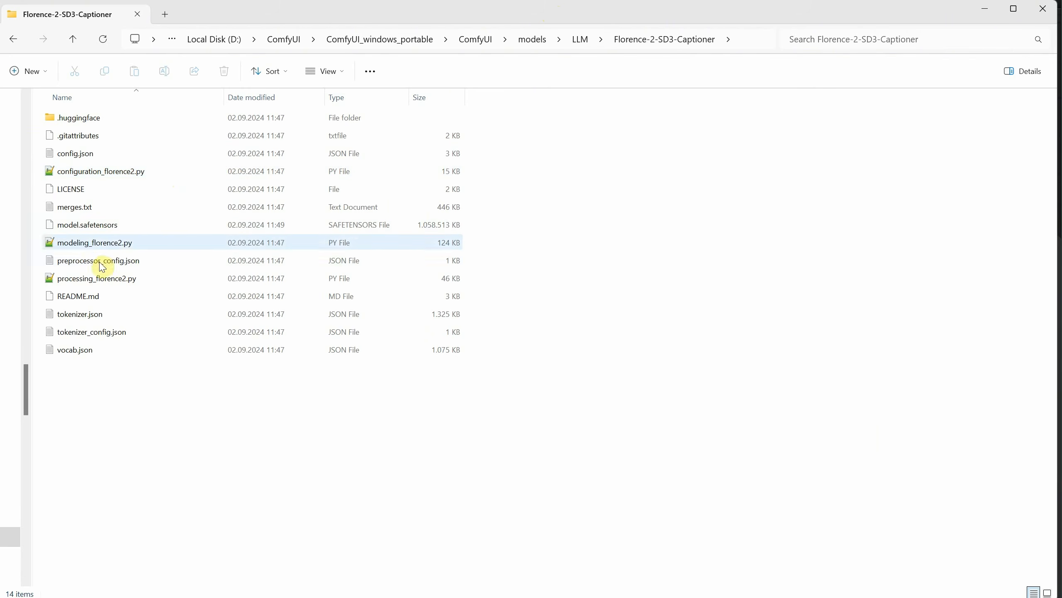
pyautogui.click(580, 39)
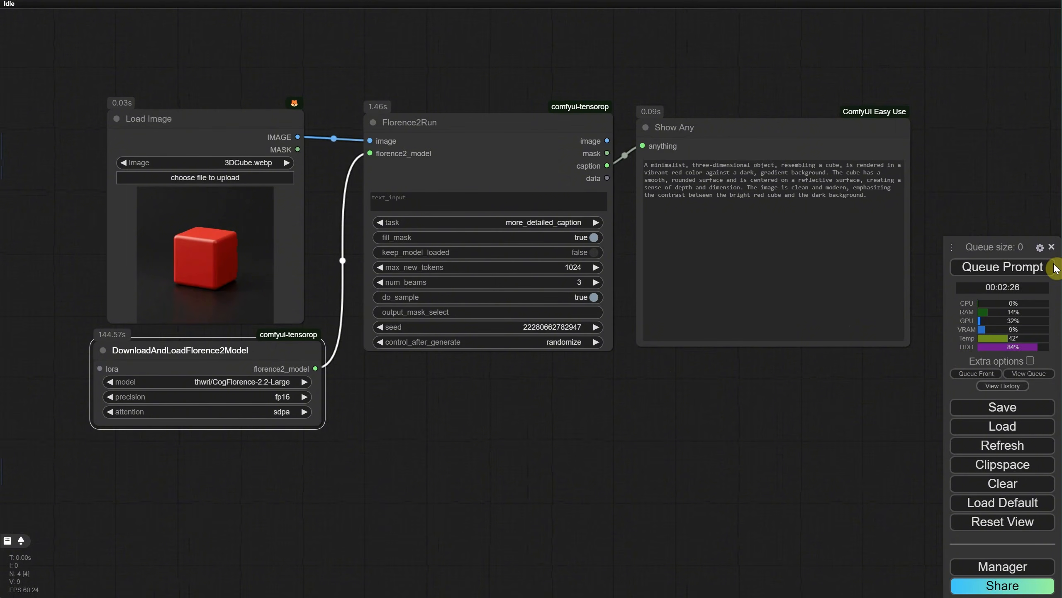
# Step: Load the saved text-to-image workflow that uses the Juggernaut_X_RunDiffusion checkpoint into ComfyUI
pyautogui.click(1007, 432)
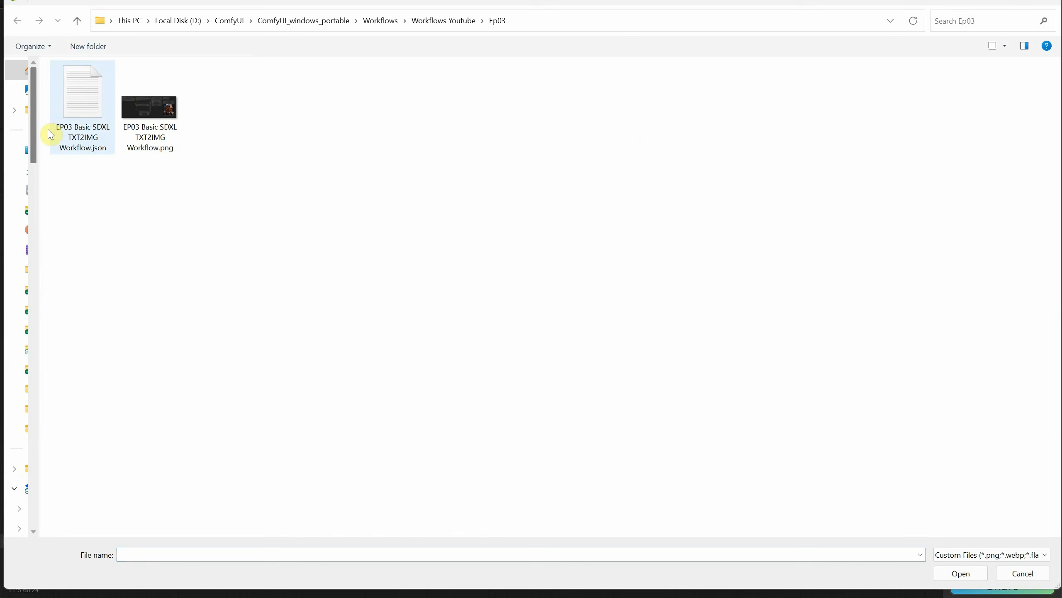
pyautogui.click(67, 121)
pyautogui.doubleClick(69, 118)
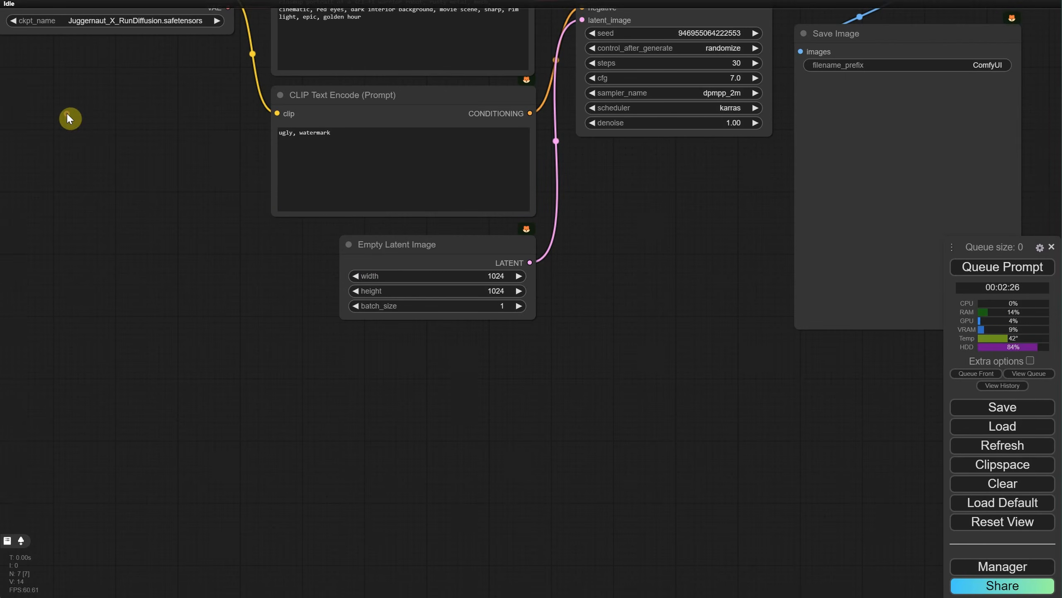
# Step: Add a Florence2Run node in the empty space below the Load Checkpoint node
pyautogui.moveTo(231, 166); pyautogui.dragTo(258, 245)
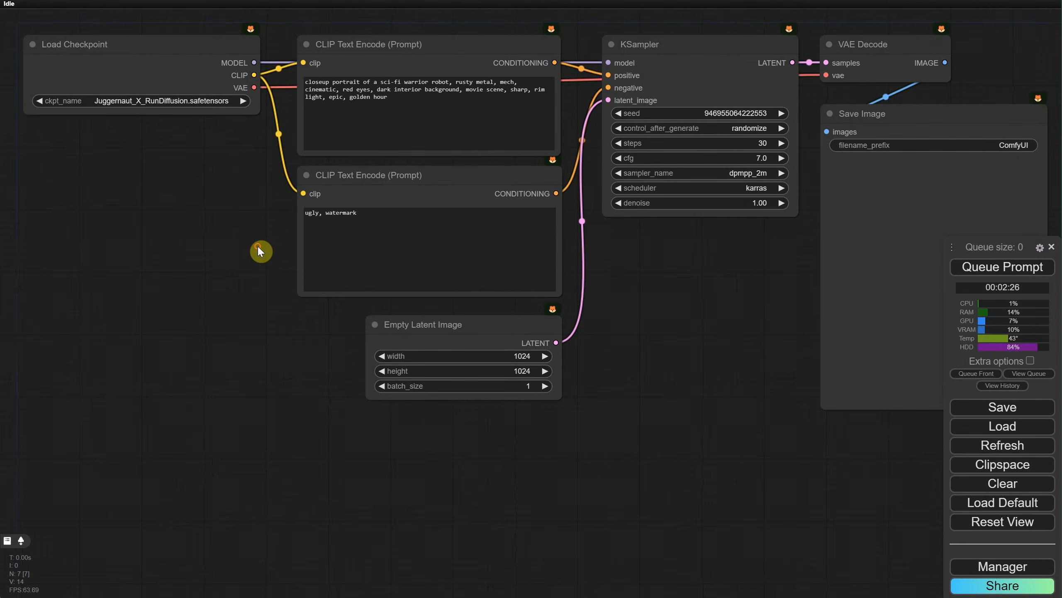
pyautogui.scroll(-2, 261, 243)
pyautogui.moveTo(128, 264); pyautogui.dragTo(484, 275)
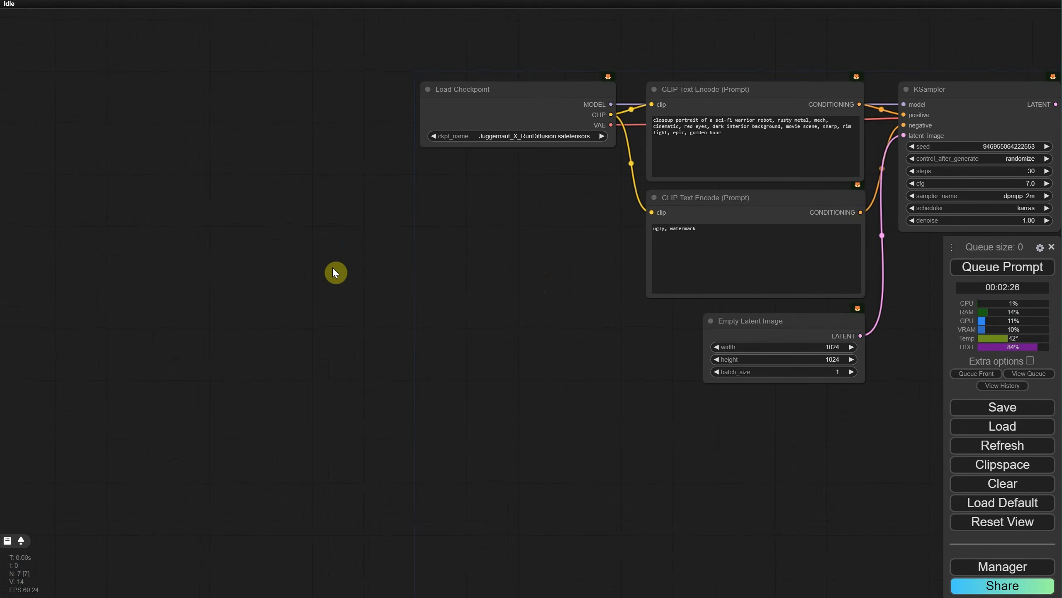
pyautogui.doubleClick(387, 271)
pyautogui.write('run')
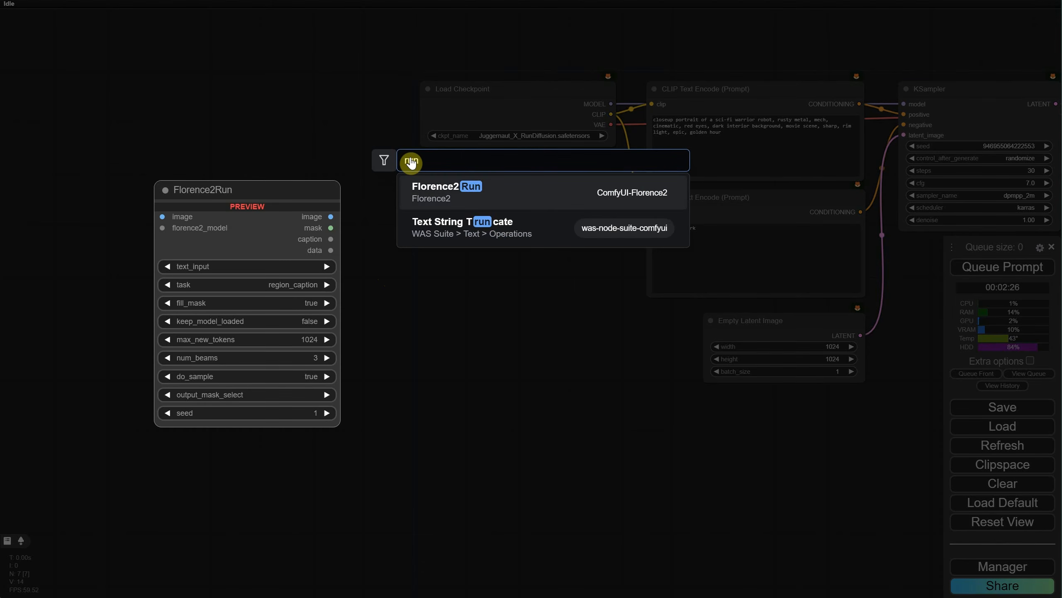
pyautogui.click(501, 196)
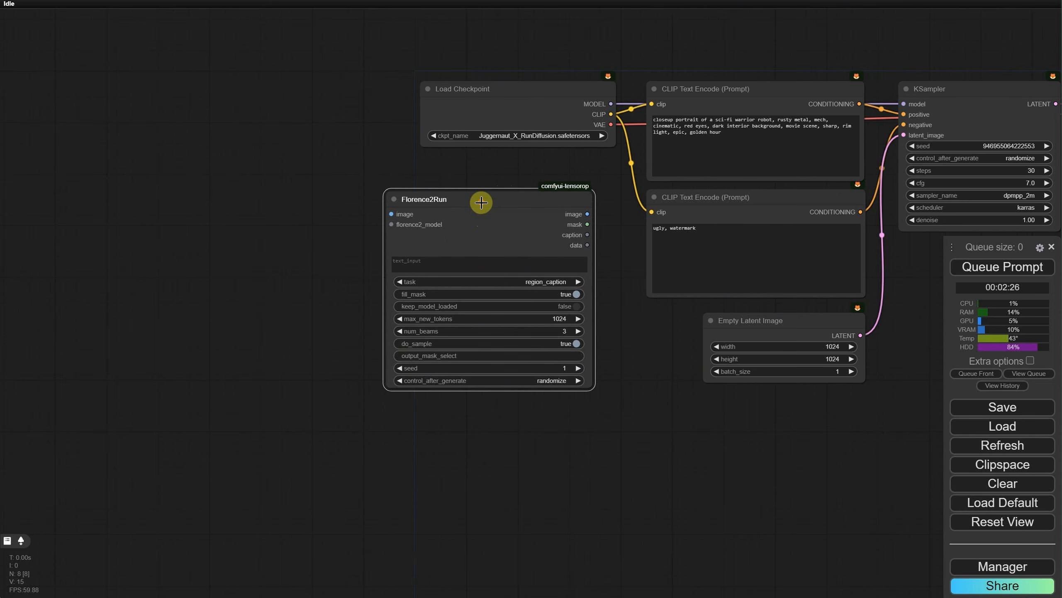
# Step: Add a Load Image node beside Florence2Run and connect its IMAGE output to the Florence2Run image input
pyautogui.doubleClick(277, 244)
pyautogui.write('load')
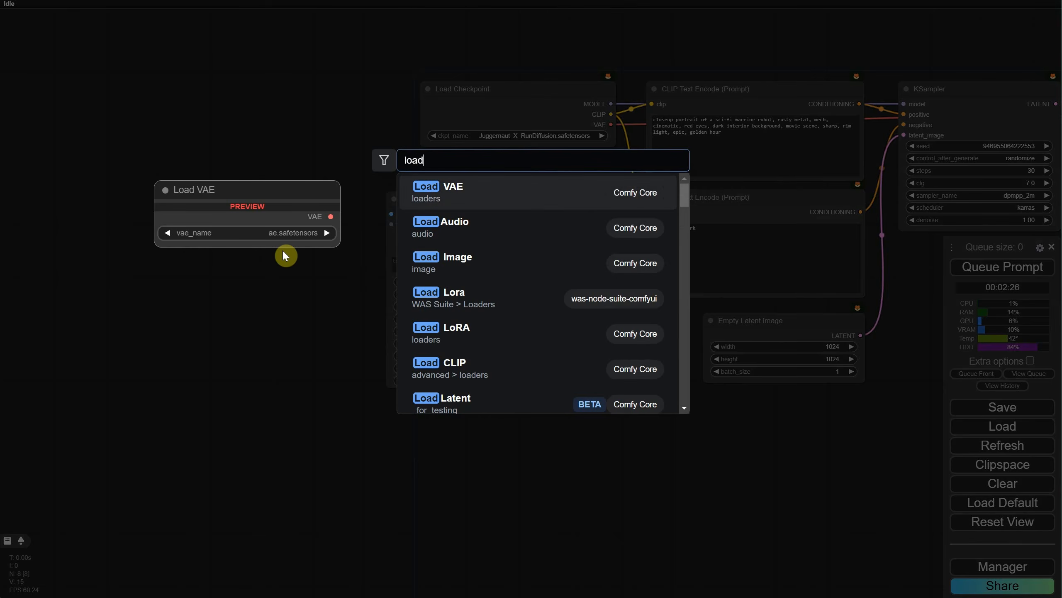
pyautogui.click(476, 260)
pyautogui.moveTo(422, 242); pyautogui.dragTo(393, 214)
# Step: Add a DownloadAndLoadFlorence2Model node beneath Load Image and connect its output to the florence2_model input of Florence2Run
pyautogui.doubleClick(502, 163)
pyautogui.write('florence')
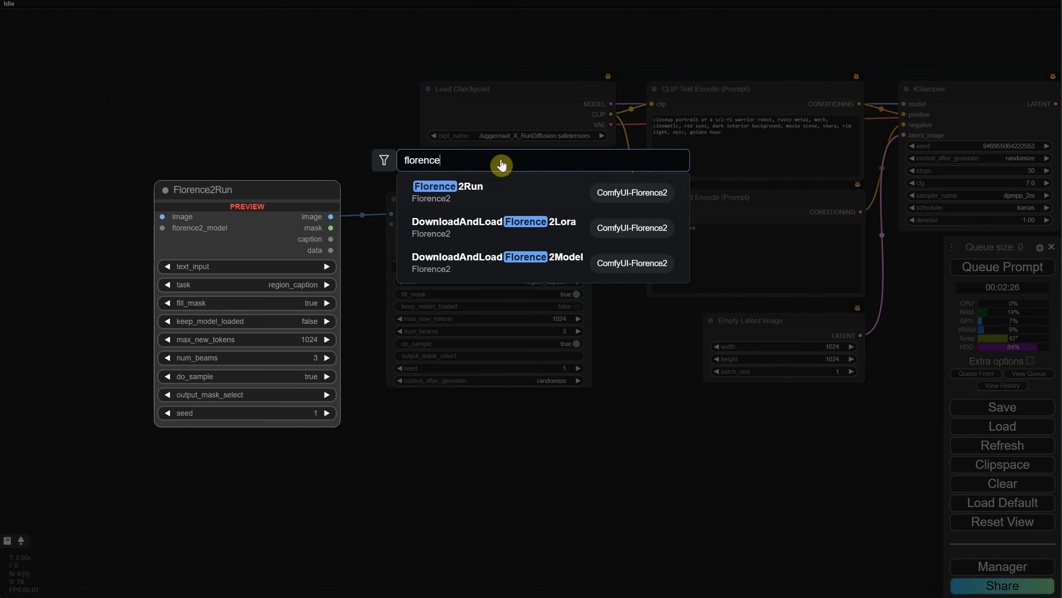
pyautogui.click(481, 265)
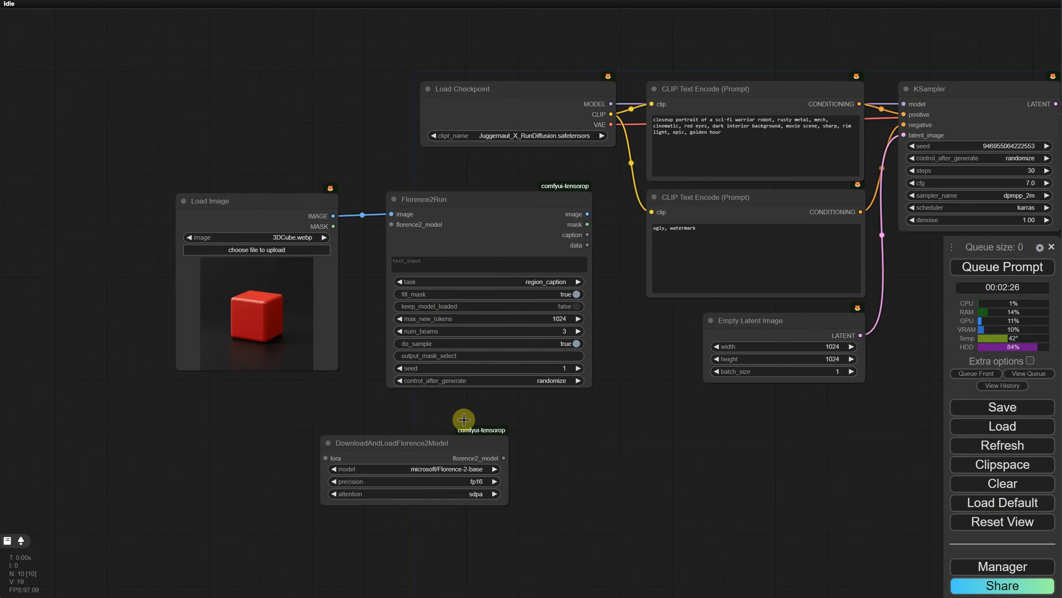
pyautogui.moveTo(422, 445); pyautogui.dragTo(259, 393)
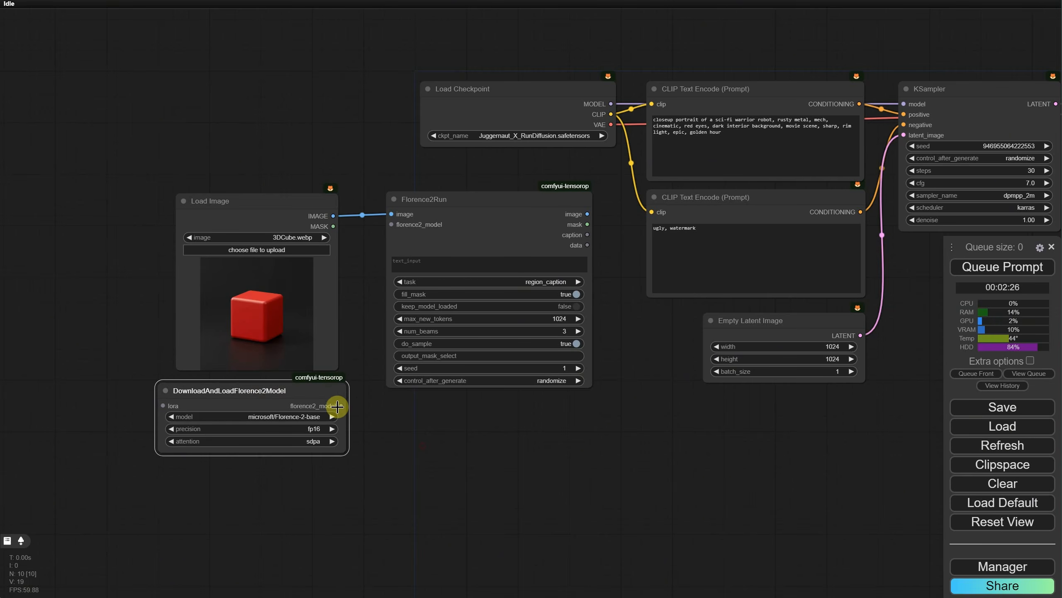
pyautogui.moveTo(337, 406); pyautogui.dragTo(393, 225)
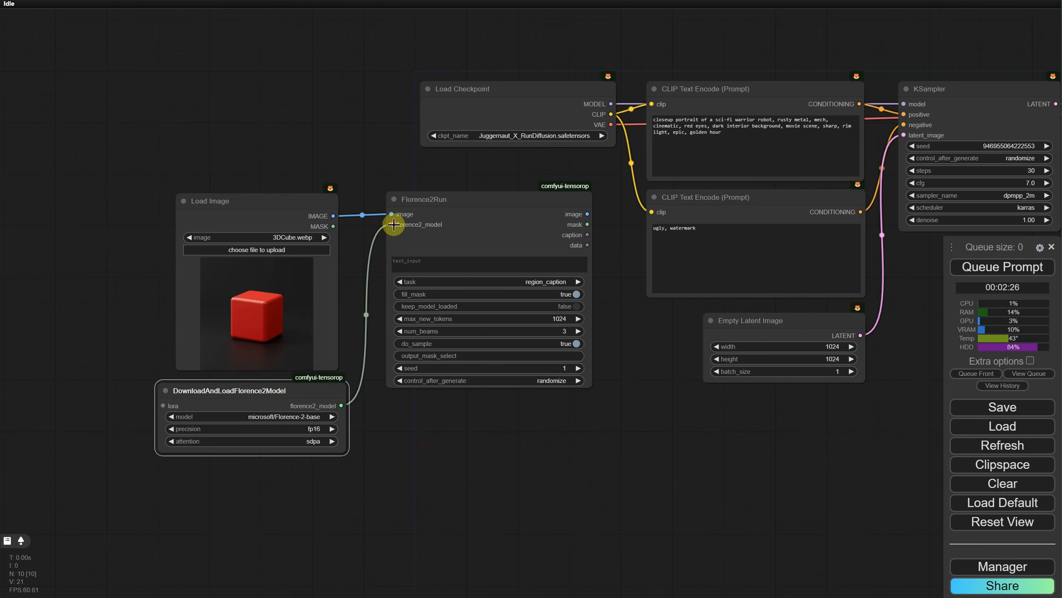
# Step: Convert the positive CLIP Text Encode prompt's text to an input and connect the Florence2Run caption output to it
pyautogui.moveTo(587, 225); pyautogui.dragTo(588, 233)
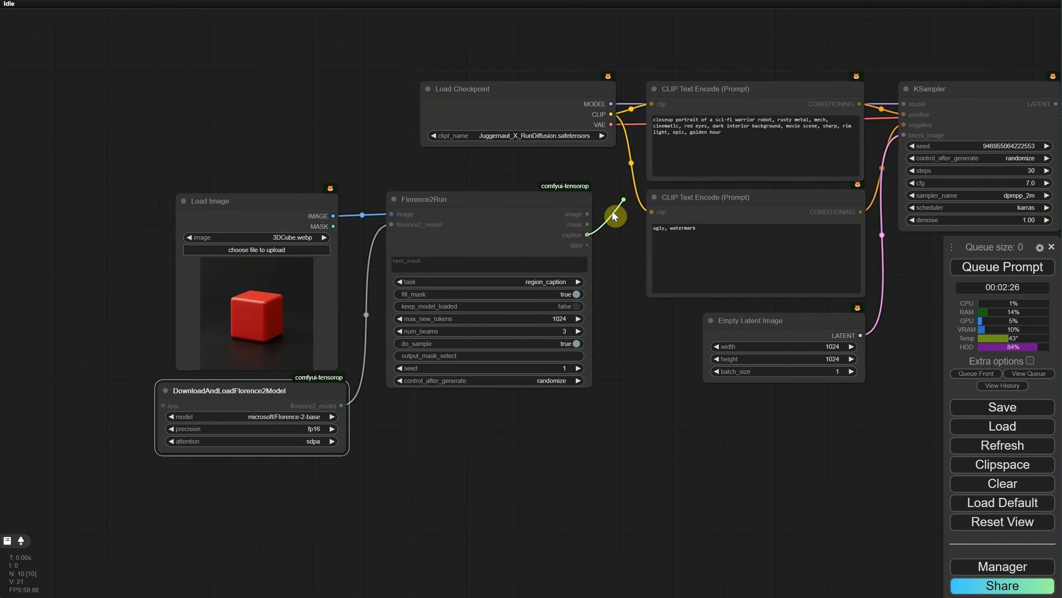
pyautogui.moveTo(614, 213); pyautogui.dragTo(671, 144)
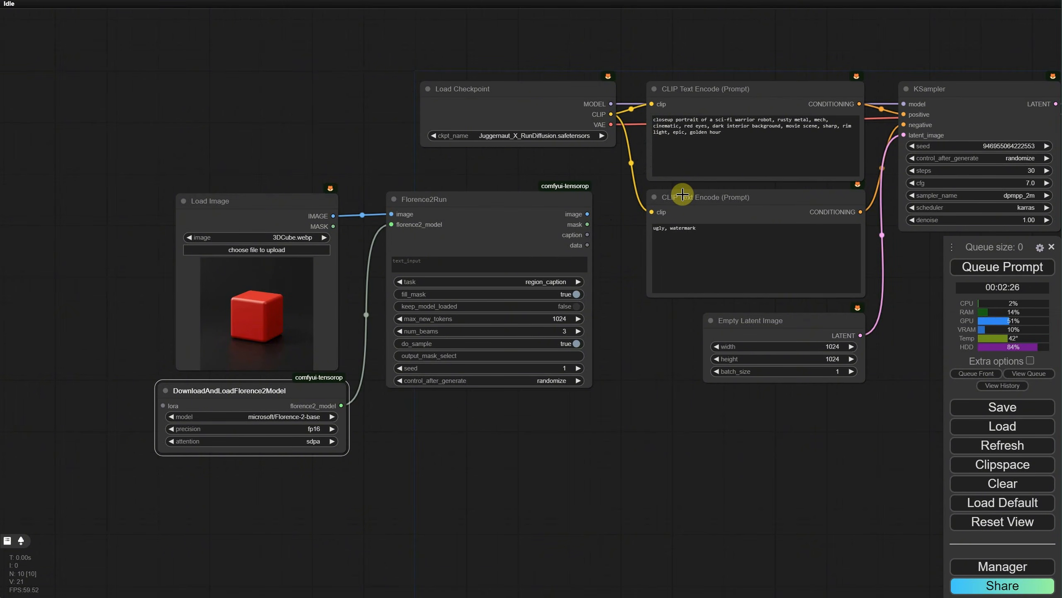
pyautogui.click(696, 105)
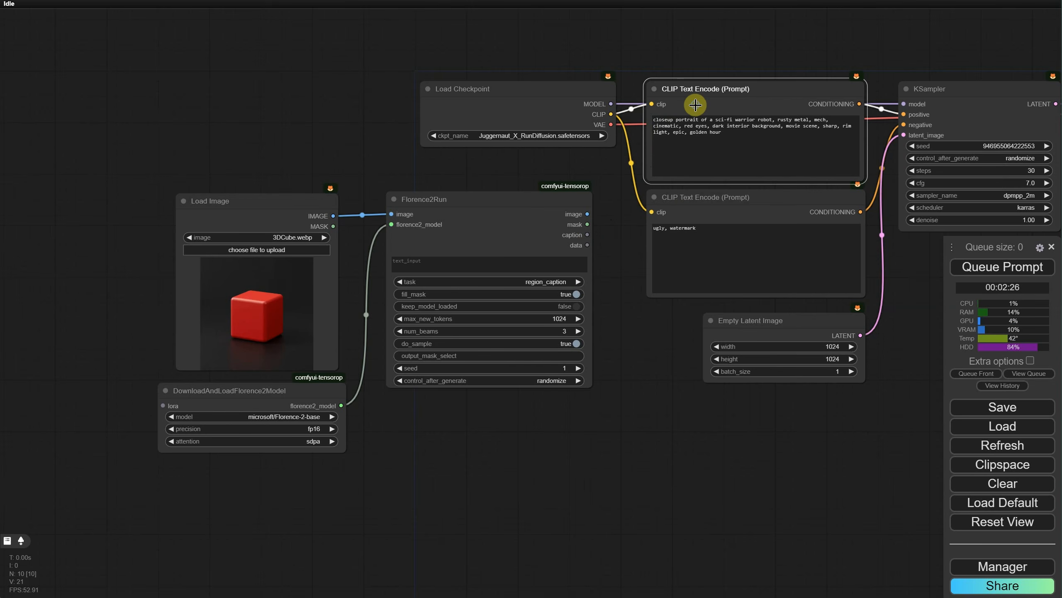
pyautogui.rightClick(695, 105)
pyautogui.moveTo(771, 340)
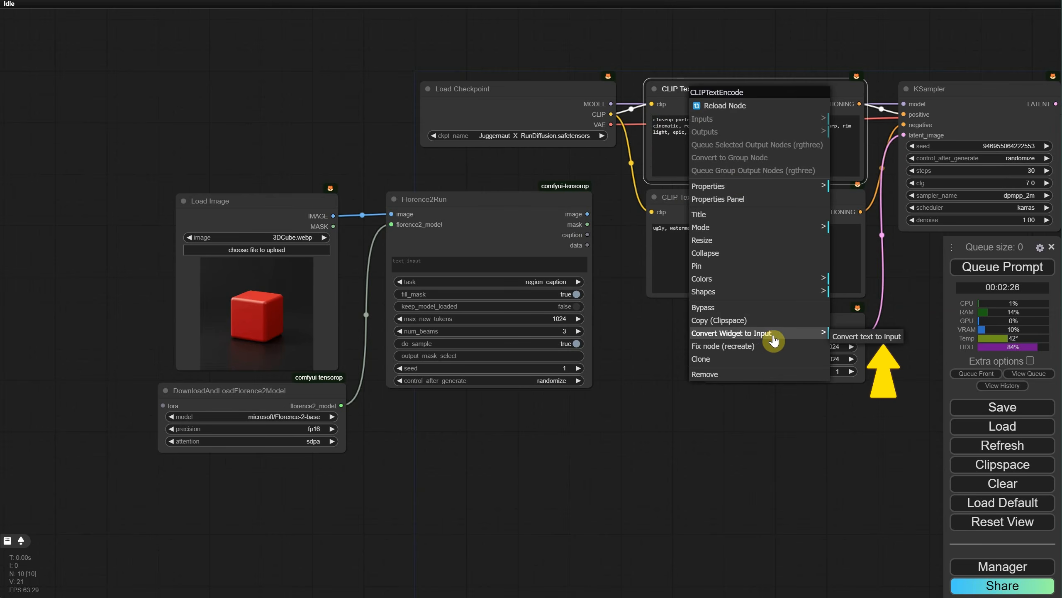
pyautogui.click(865, 336)
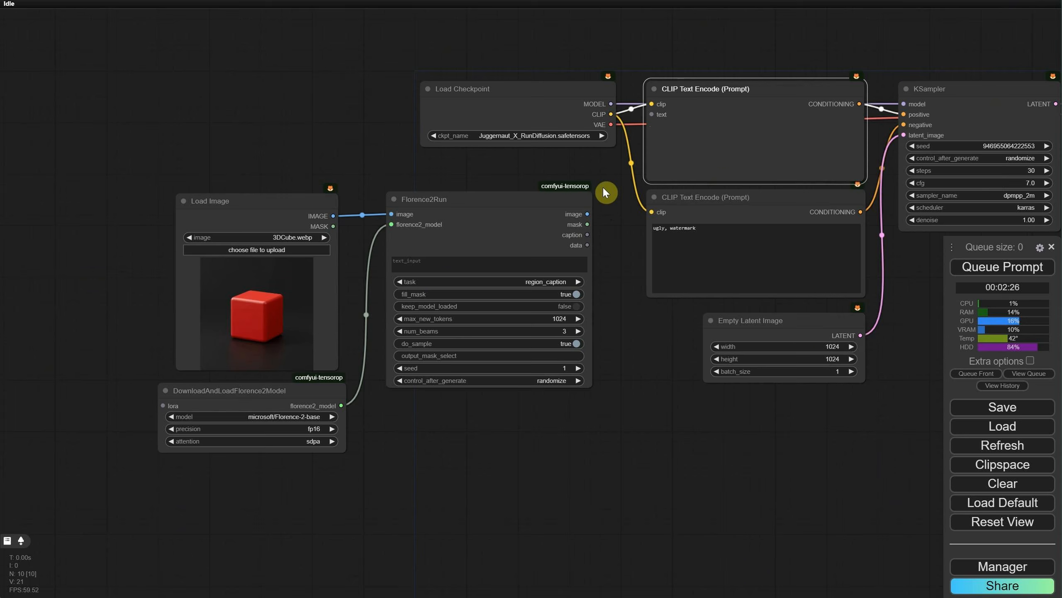
pyautogui.moveTo(587, 234); pyautogui.dragTo(651, 117)
# Step: Run the workflow and tidy the positions of the Load Image and Florence2 model loader nodes while it generates
pyautogui.click(988, 268)
pyautogui.scroll(-1, 596, 420)
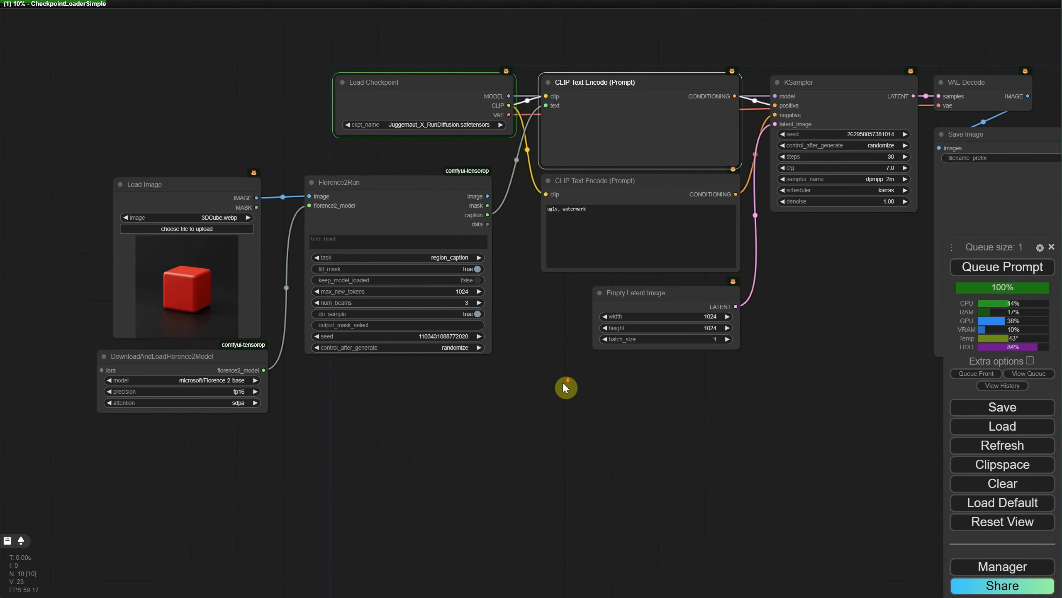
pyautogui.moveTo(204, 194); pyautogui.dragTo(223, 189)
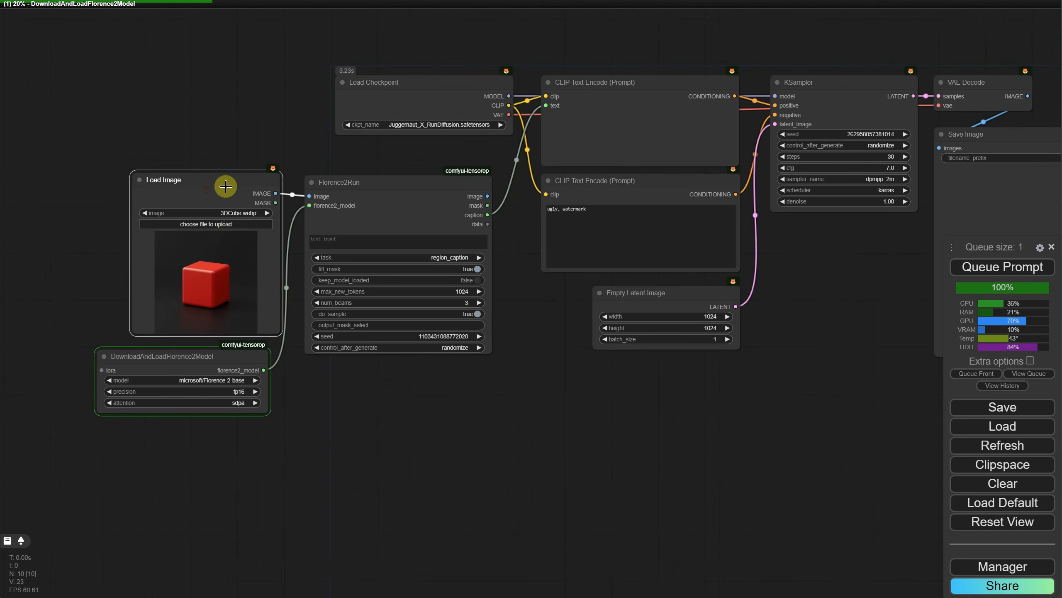
pyautogui.moveTo(205, 347); pyautogui.dragTo(217, 353)
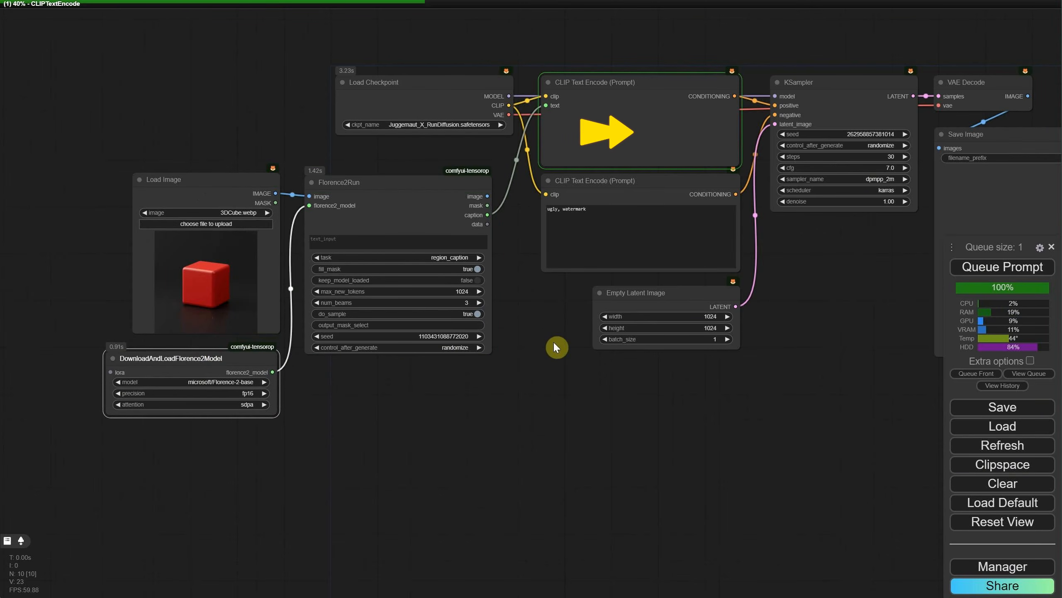
pyautogui.moveTo(578, 368); pyautogui.dragTo(503, 363)
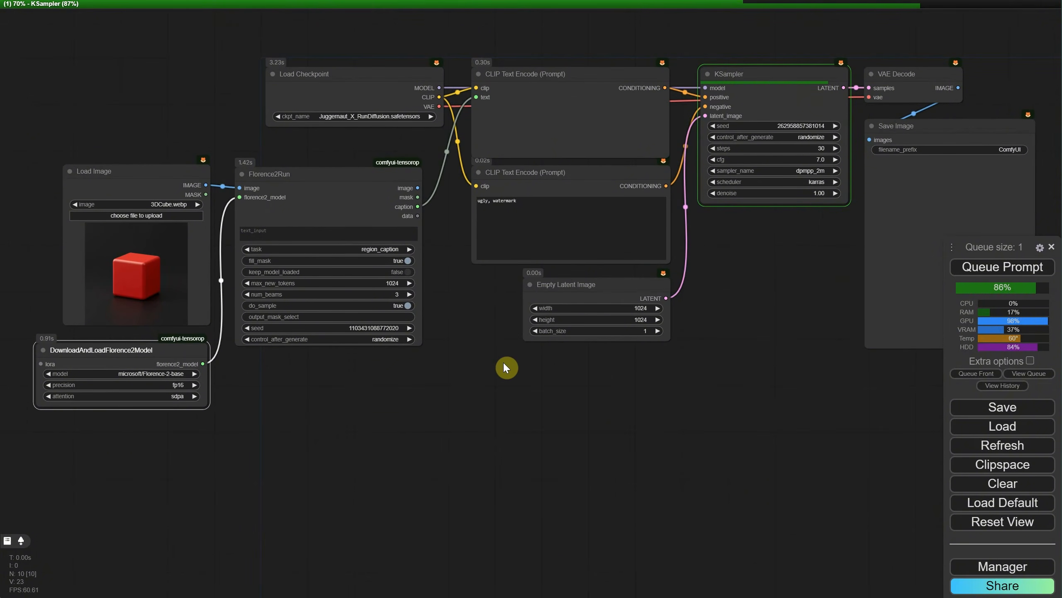
pyautogui.moveTo(505, 365); pyautogui.dragTo(494, 352)
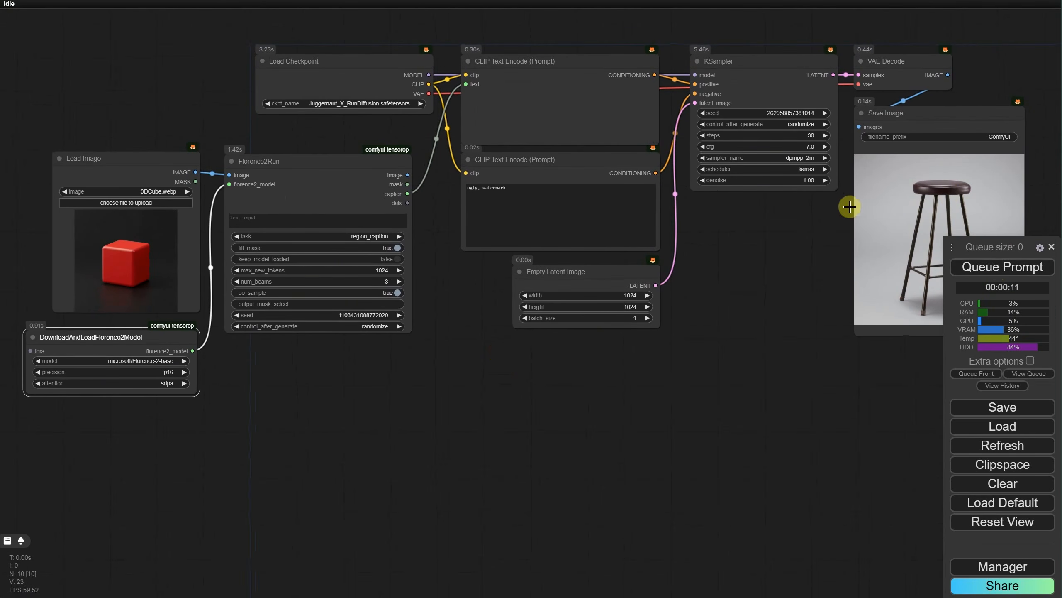
# Step: Set the Florence2Run task to more_detailed_caption
pyautogui.scroll(2, 387, 310)
pyautogui.scroll(1, 498, 283)
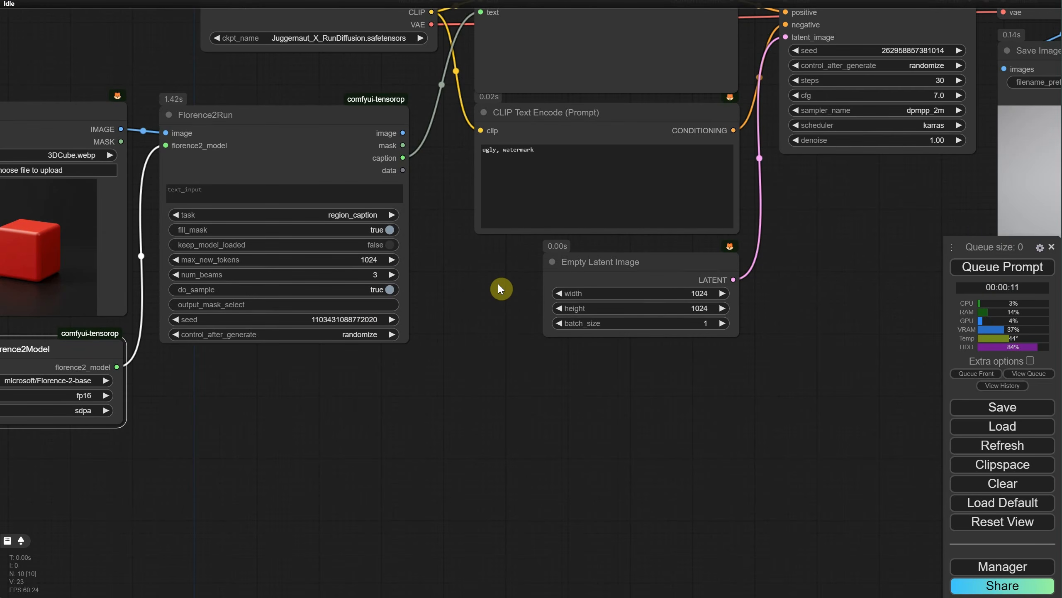
pyautogui.click(343, 215)
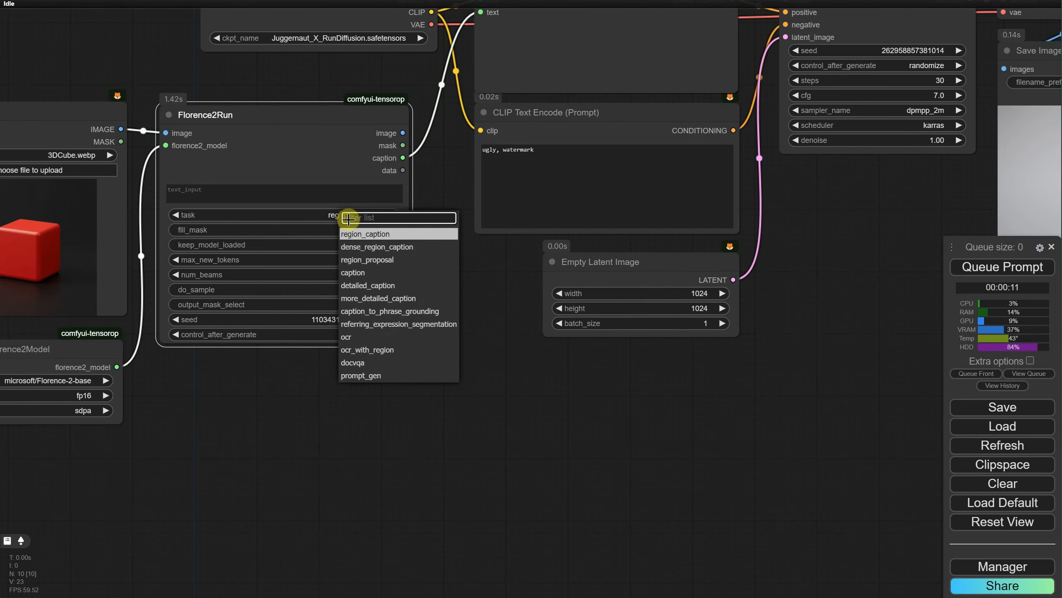
pyautogui.click(376, 298)
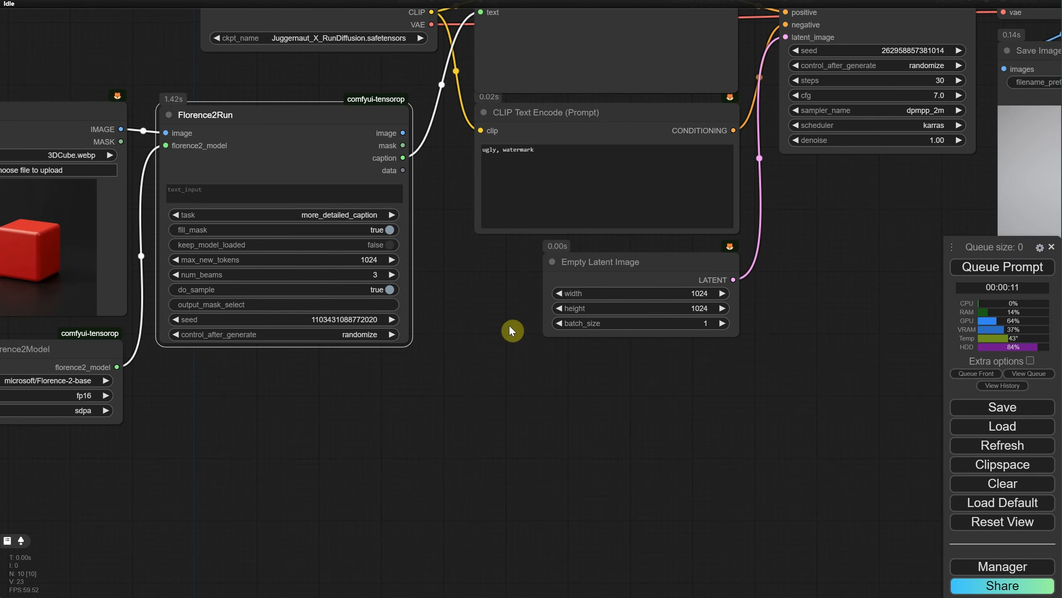
# Step: Add a Show Any node connected to the caption output of Florence2Run
pyautogui.moveTo(403, 158); pyautogui.dragTo(429, 405)
pyautogui.write('show')
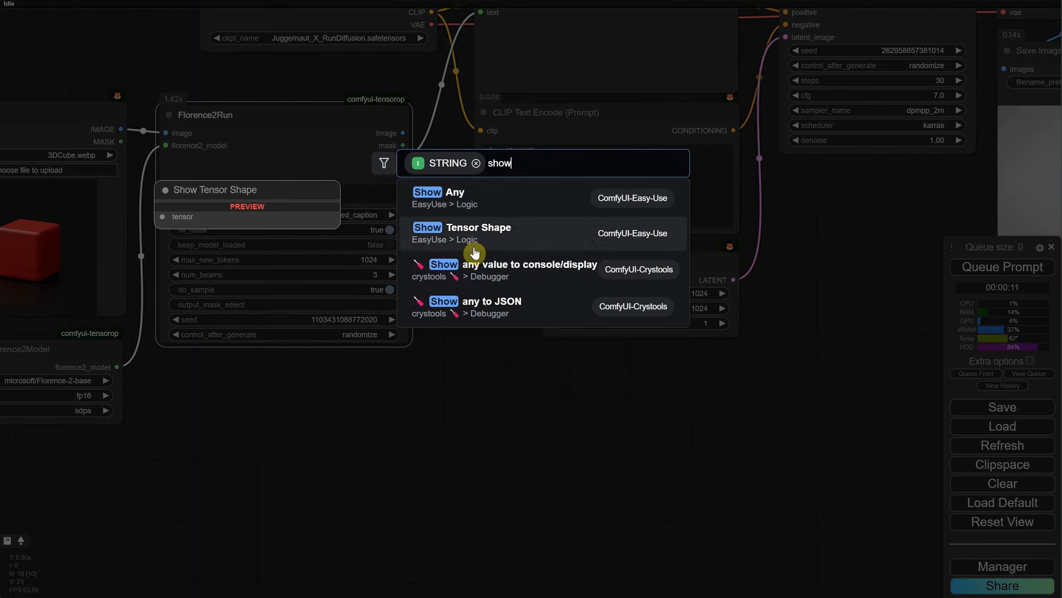
pyautogui.press('Return')
# Step: Run the workflow and enlarge the Show Any node, placing it just below Empty Latent Image
pyautogui.click(1003, 270)
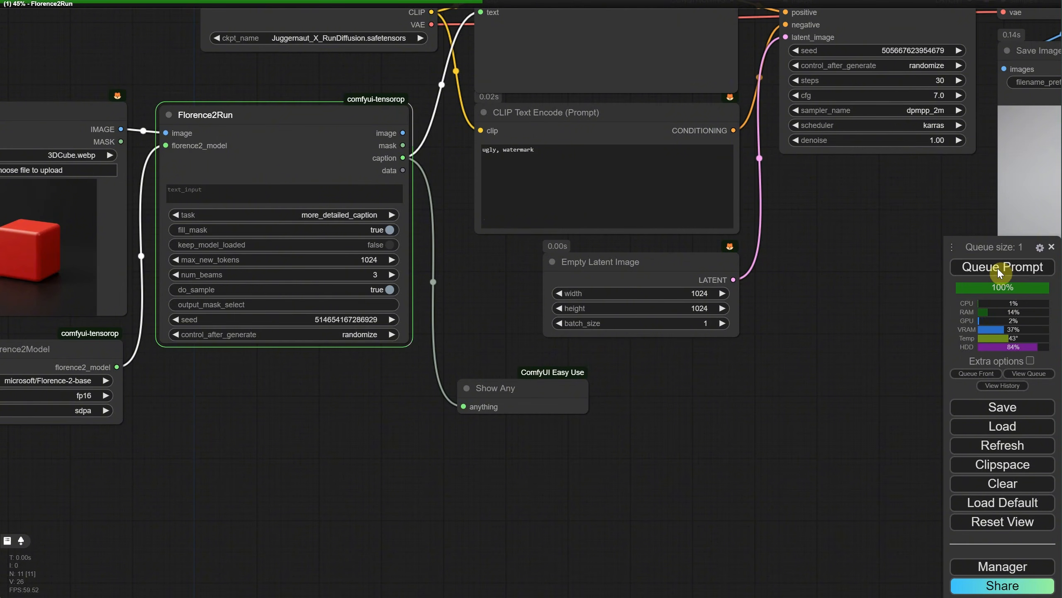
pyautogui.moveTo(588, 440); pyautogui.dragTo(721, 501)
pyautogui.moveTo(552, 372); pyautogui.dragTo(557, 367)
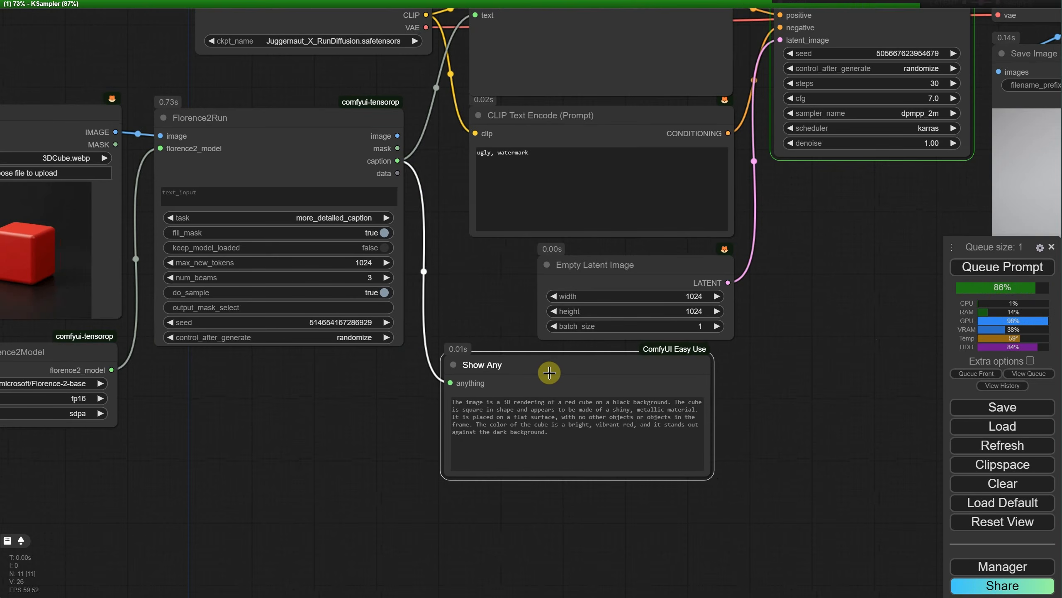
# Step: Compare the generated image with the source cube image and run the workflow again
pyautogui.scroll(-4, 755, 339)
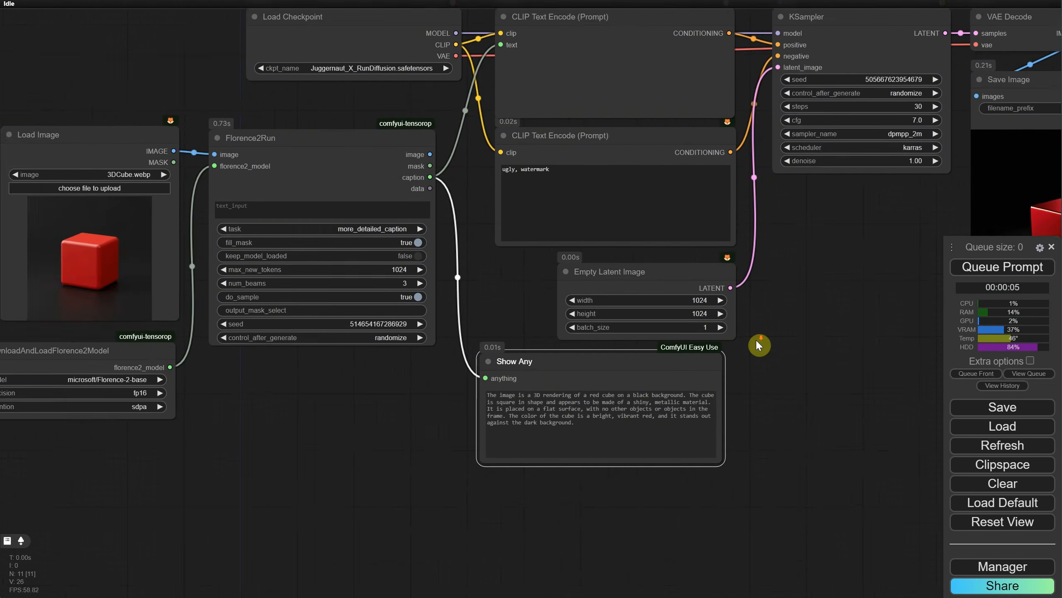
pyautogui.moveTo(678, 319); pyautogui.dragTo(716, 293)
pyautogui.scroll(1, 681, 296)
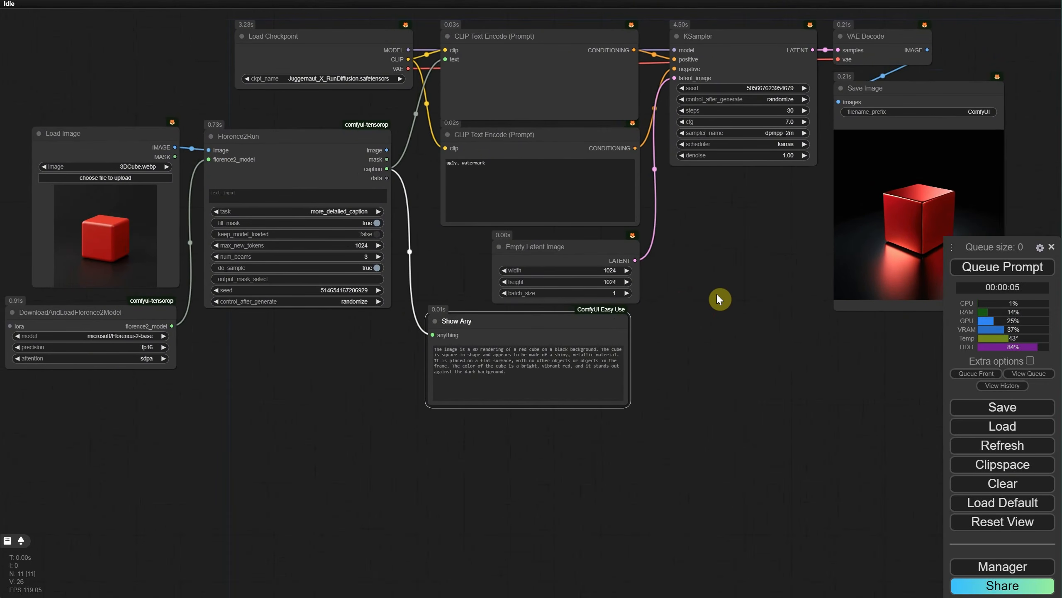
pyautogui.click(980, 269)
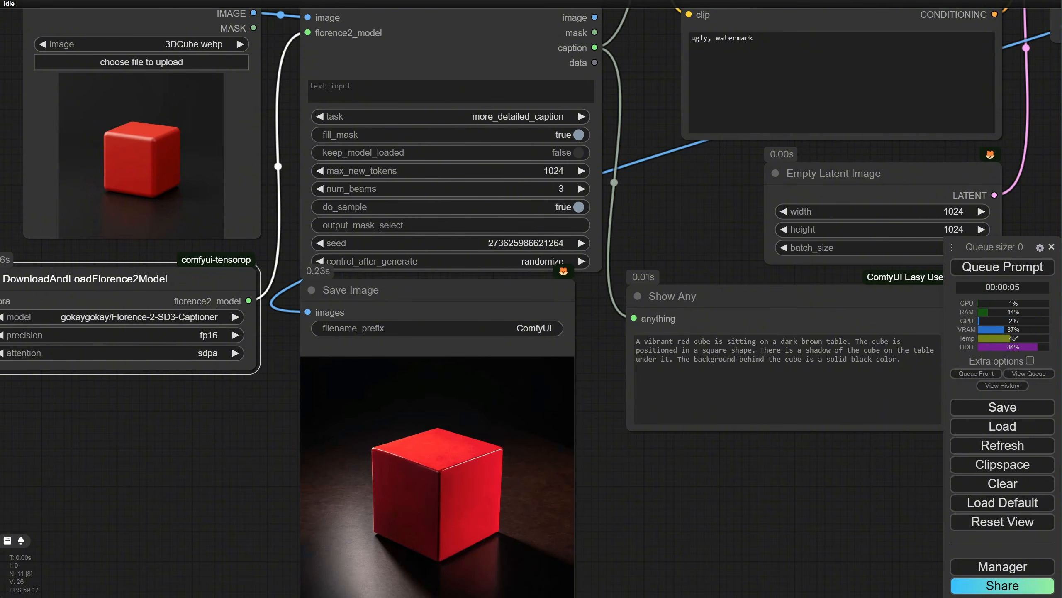
# Step: Set the Florence2 model to thwri/CogFlorence-2.2-Large, run the workflow and check the caption and execution log in the console
pyautogui.click(205, 316)
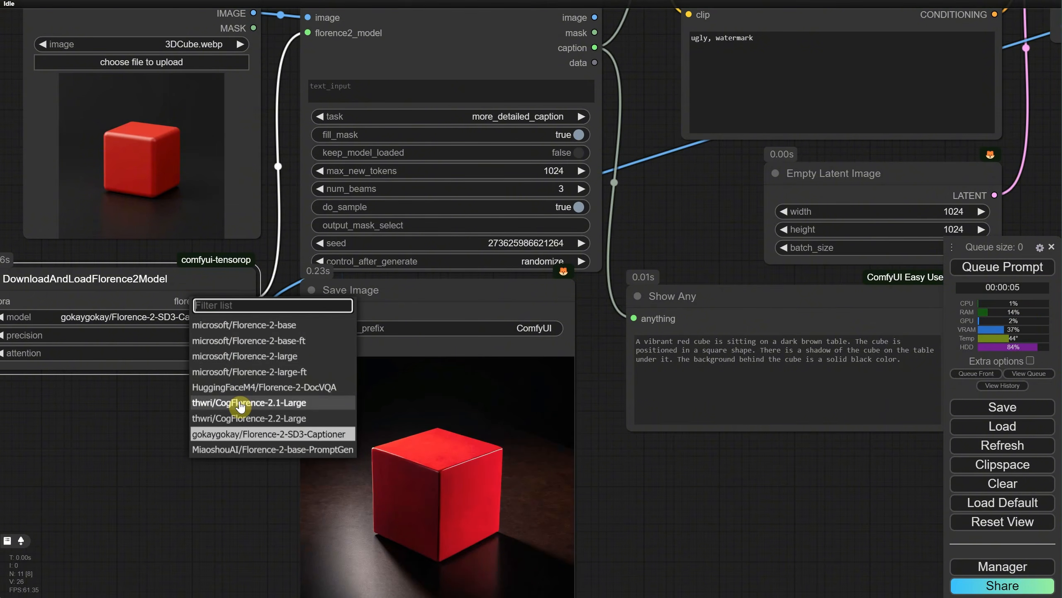
pyautogui.click(243, 418)
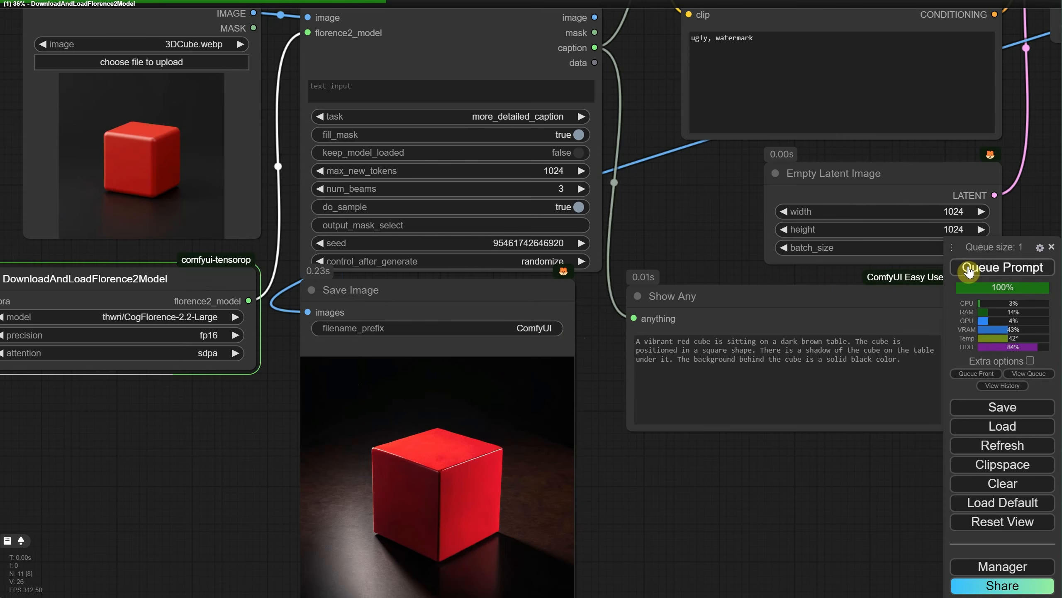
pyautogui.click(1002, 266)
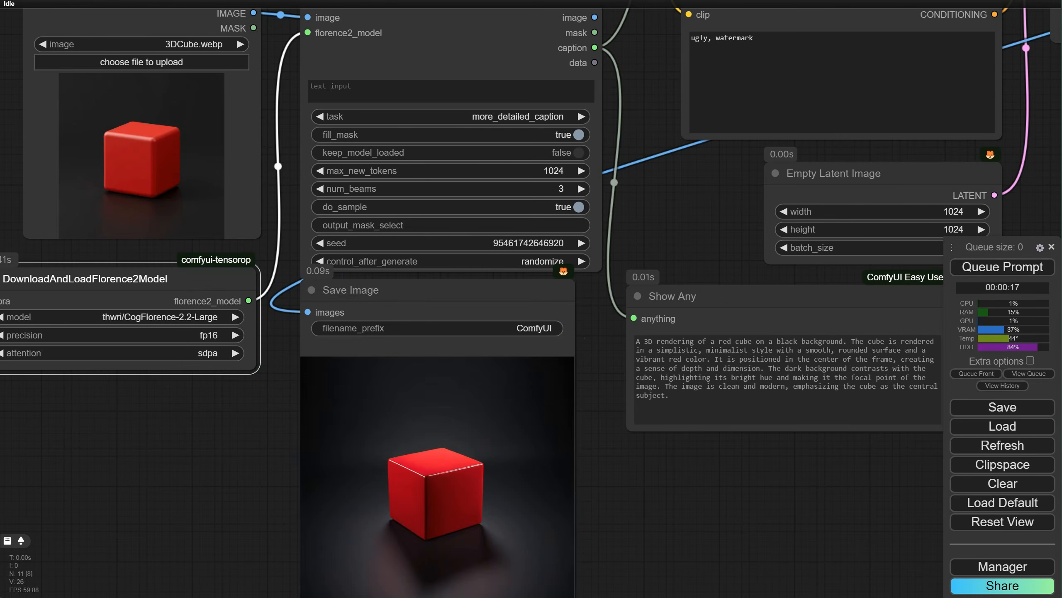
pyautogui.hotkey('alt', 'Tab')
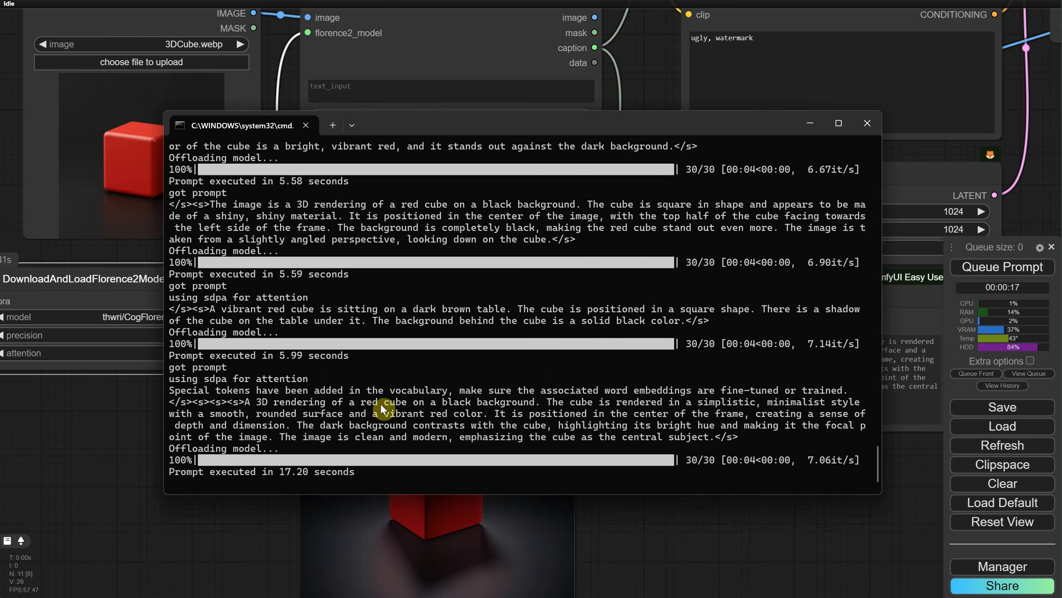
pyautogui.click(694, 536)
# Step: Run the workflow again with the same model and check the execution time in the console
pyautogui.click(995, 266)
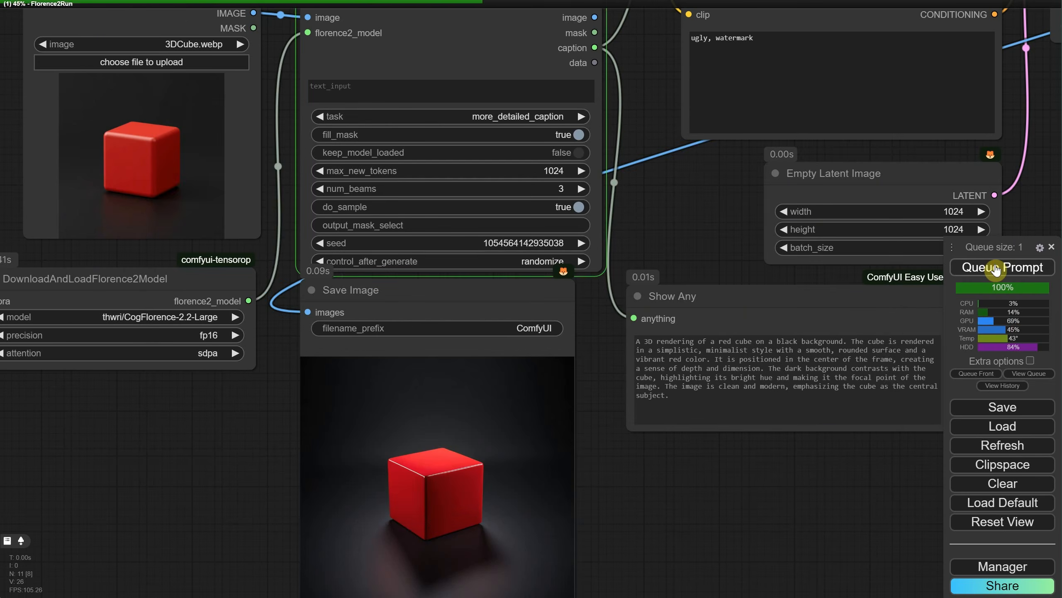
pyautogui.click(772, 595)
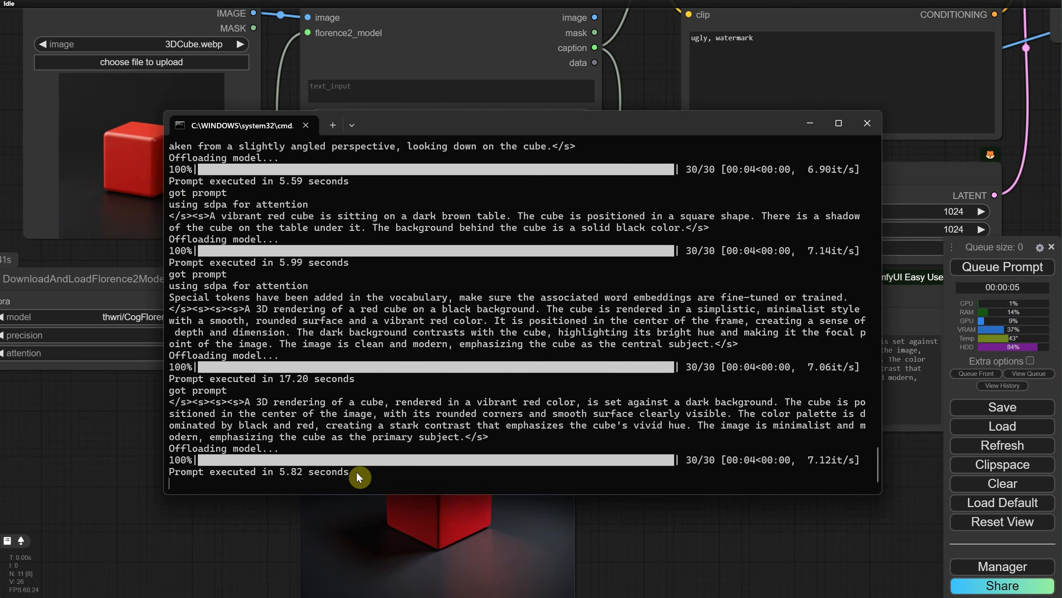
pyautogui.click(688, 537)
# Step: Load animegirl.png in the Load Image node and run the workflow
pyautogui.scroll(-3, 702, 530)
pyautogui.moveTo(688, 471); pyautogui.dragTo(587, 499)
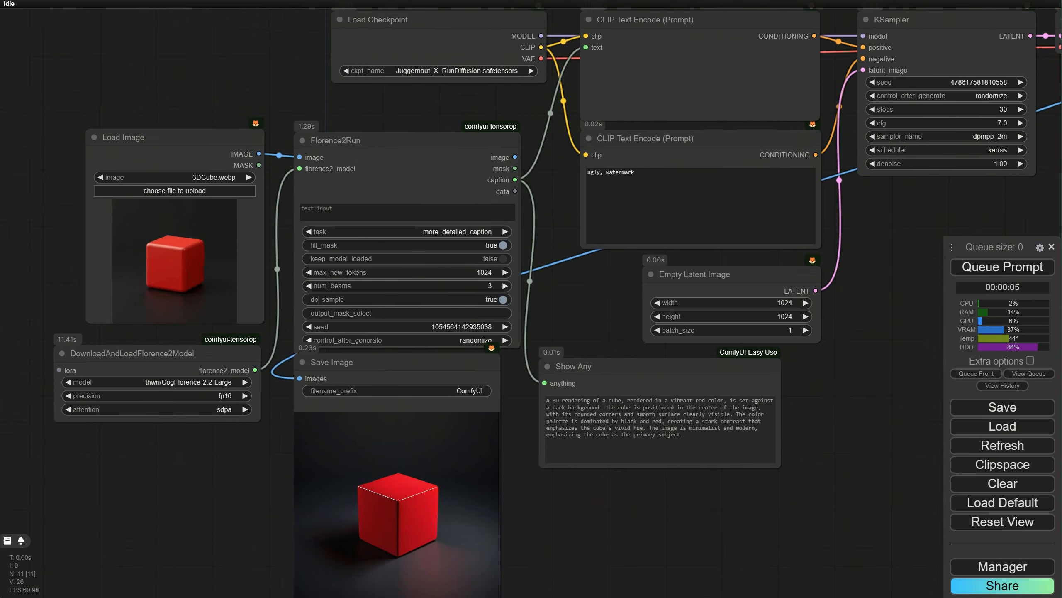
pyautogui.click(158, 192)
pyautogui.doubleClick(229, 104)
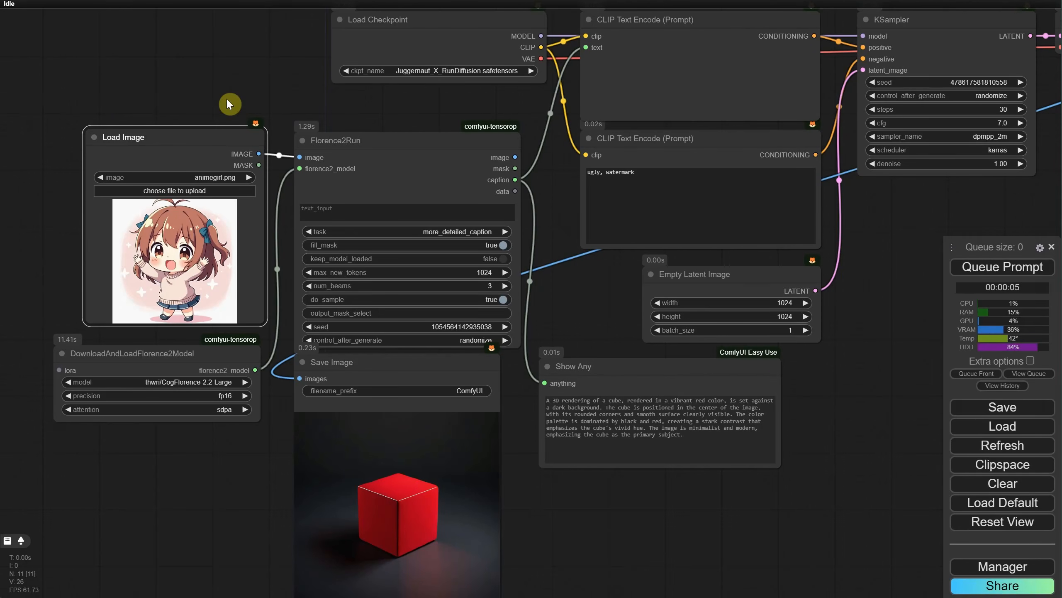
pyautogui.click(971, 267)
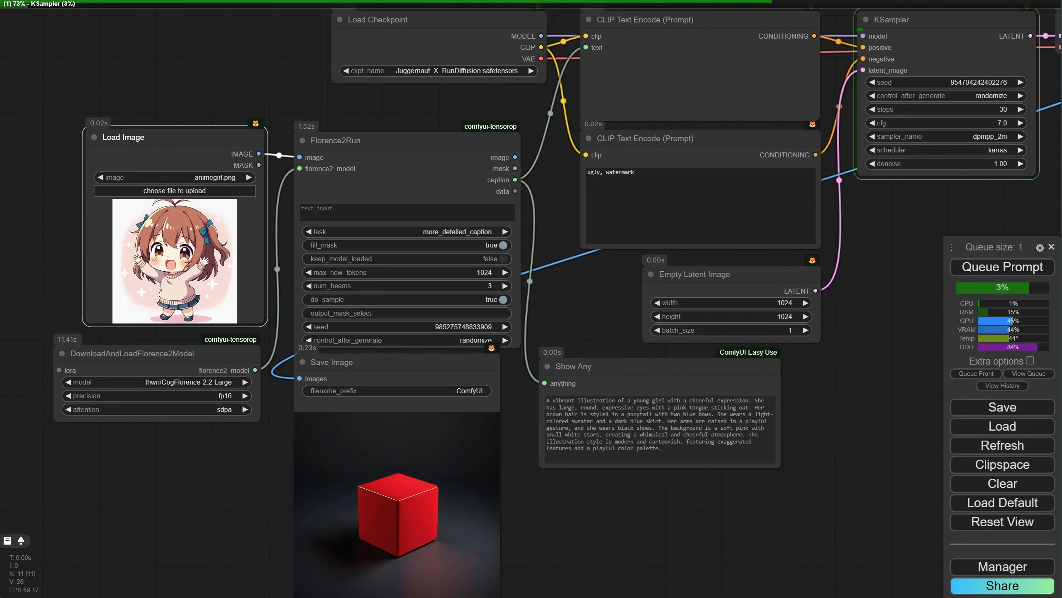
# Step: Run the workflow once with gokaygokay/Florence-2-SD3-Captioner and once with microsoft/Florence-2-base as the Florence2 model
pyautogui.click(183, 382)
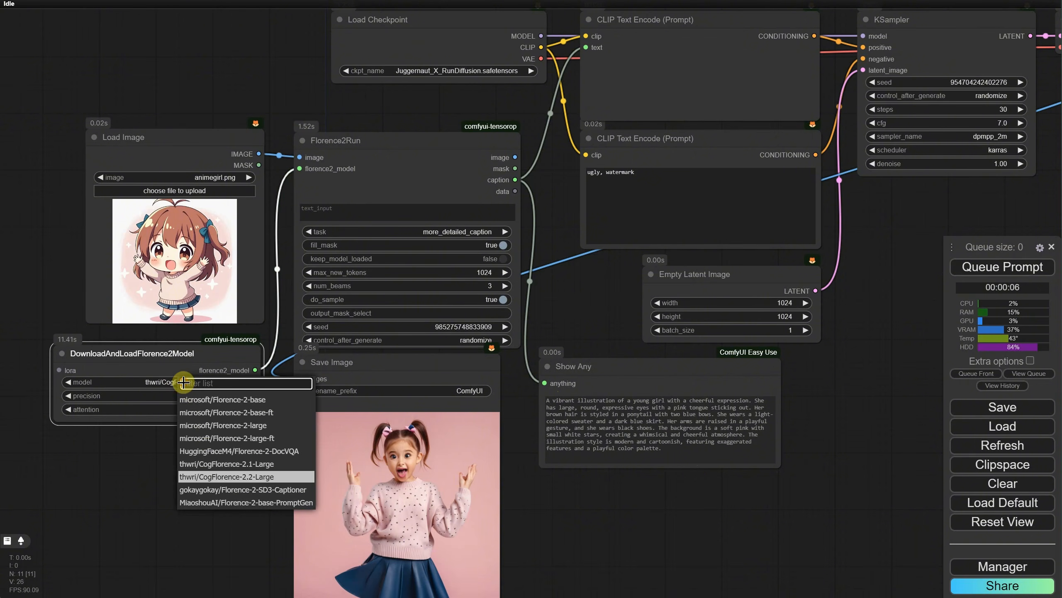
pyautogui.click(226, 490)
pyautogui.click(1003, 269)
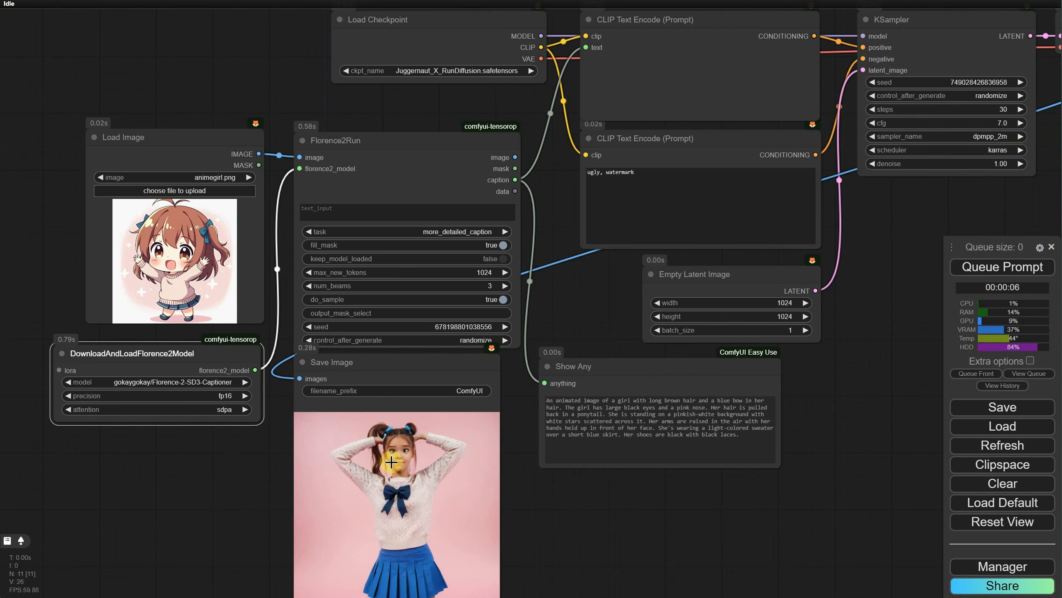
pyautogui.click(217, 387)
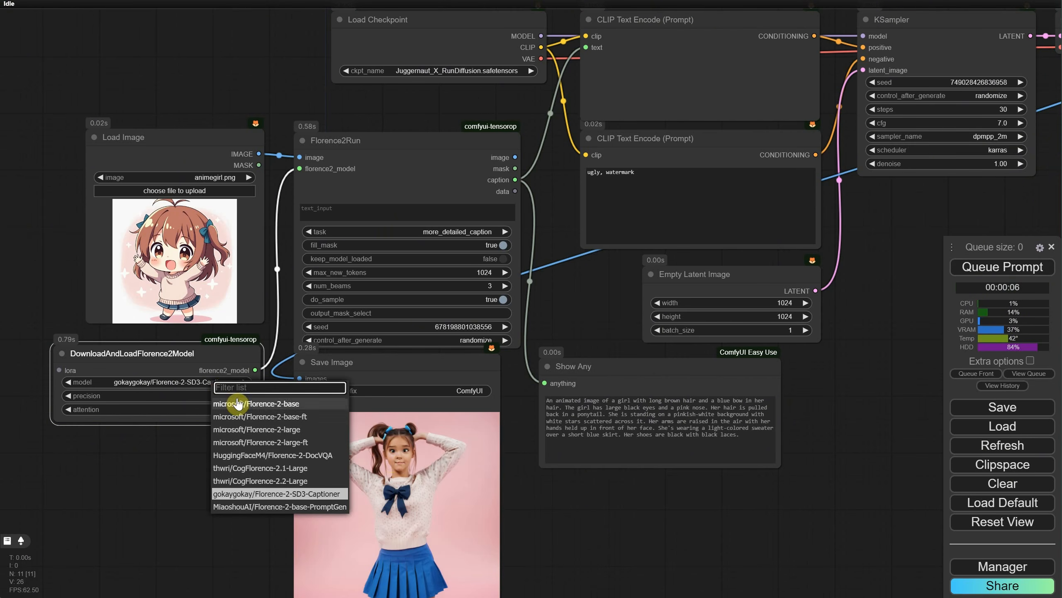
pyautogui.click(262, 403)
pyautogui.click(987, 271)
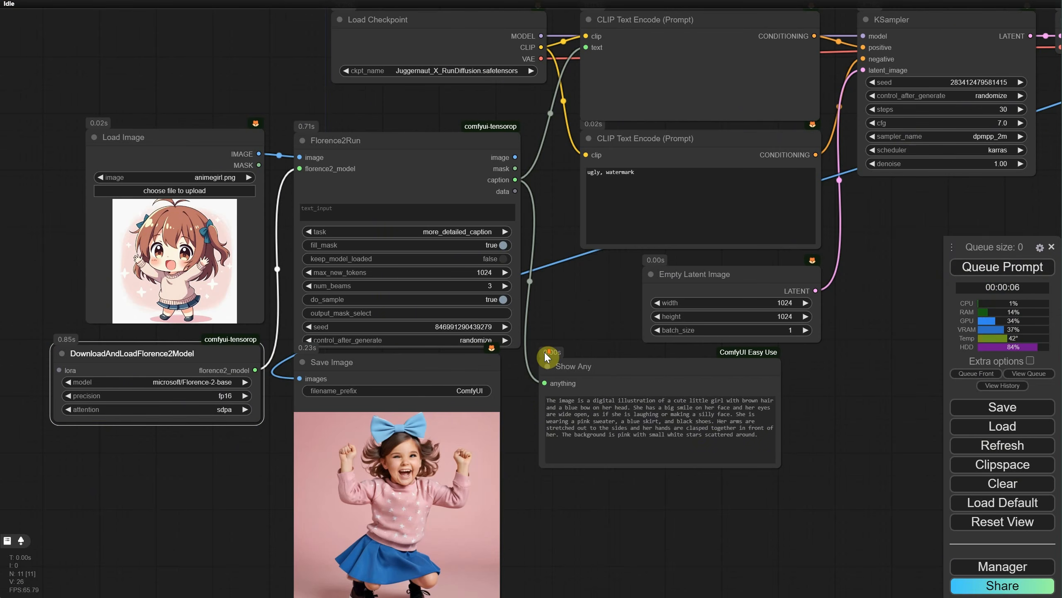
# Step: Move Save Image below KSampler, and select and copy the Load Image, DownloadAndLoadFlorence2Model, Florence2Run and Show Any nodes
pyautogui.scroll(-1, 545, 356)
pyautogui.moveTo(446, 367); pyautogui.dragTo(859, 247)
pyautogui.click(205, 166)
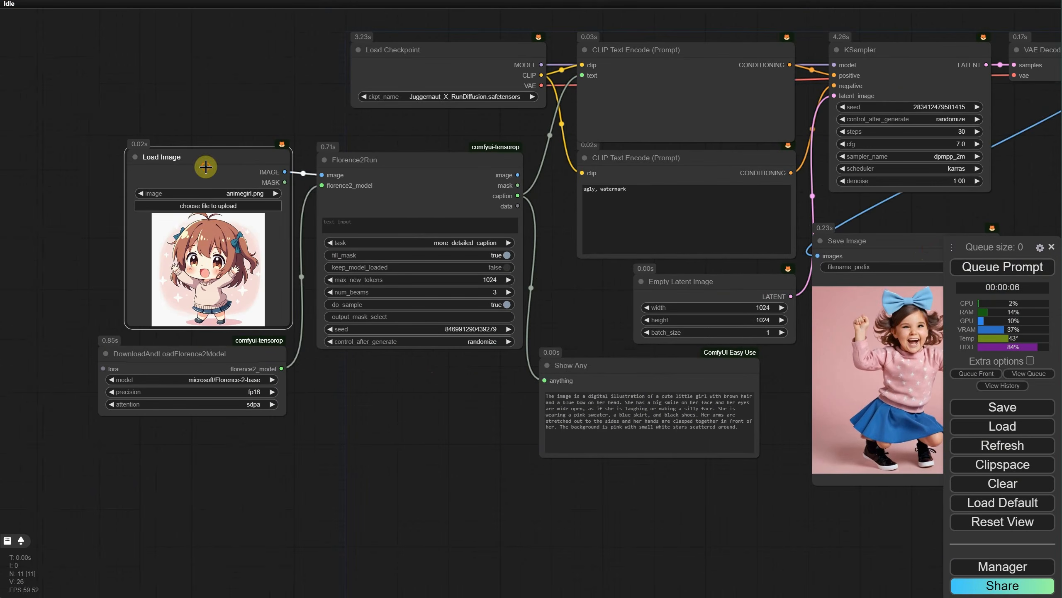
pyautogui.keyDown('shift'); pyautogui.click(166, 356); pyautogui.keyUp('shift')
pyautogui.keyDown('shift'); pyautogui.click(428, 208); pyautogui.keyUp('shift')
pyautogui.keyDown('shift'); pyautogui.click(620, 373); pyautogui.keyUp('shift')
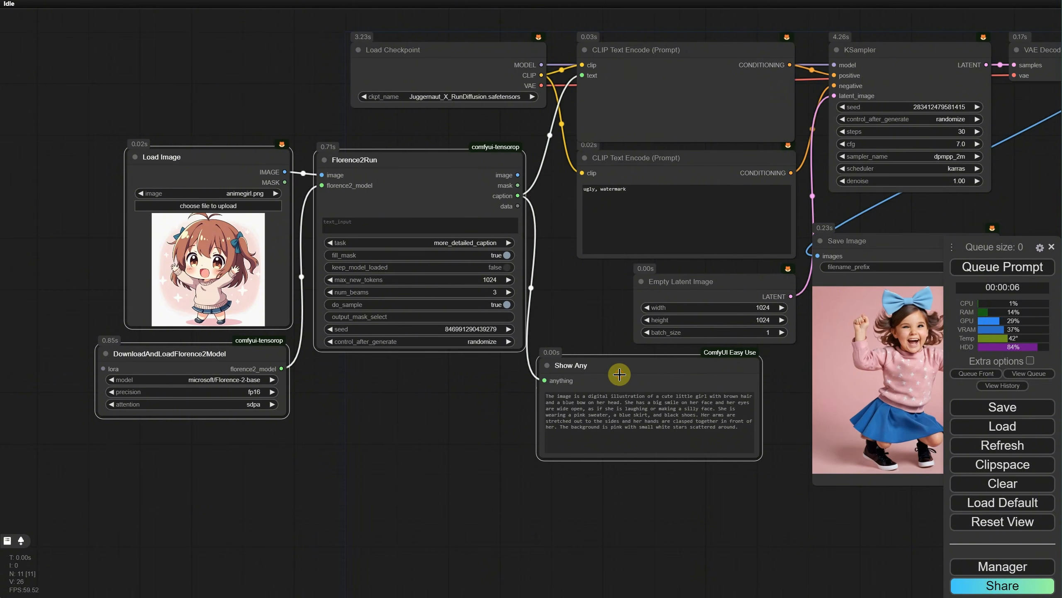
# Step: Load the workflow file EP10 Flux 1 Dev GGUF TXT2IMG Workflow.json from the Ep10 folder
pyautogui.click(1009, 426)
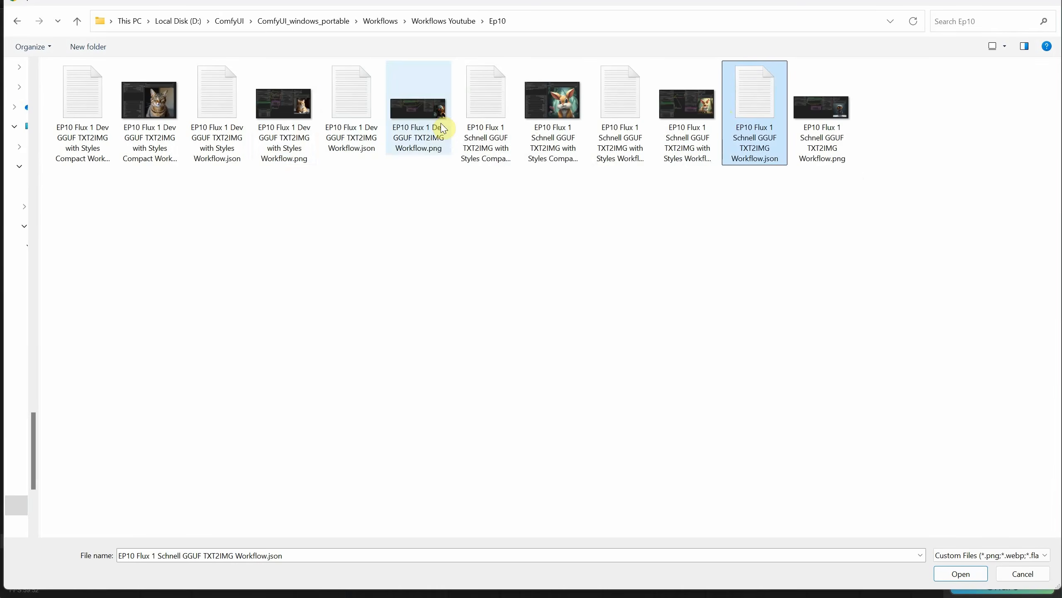
pyautogui.click(347, 101)
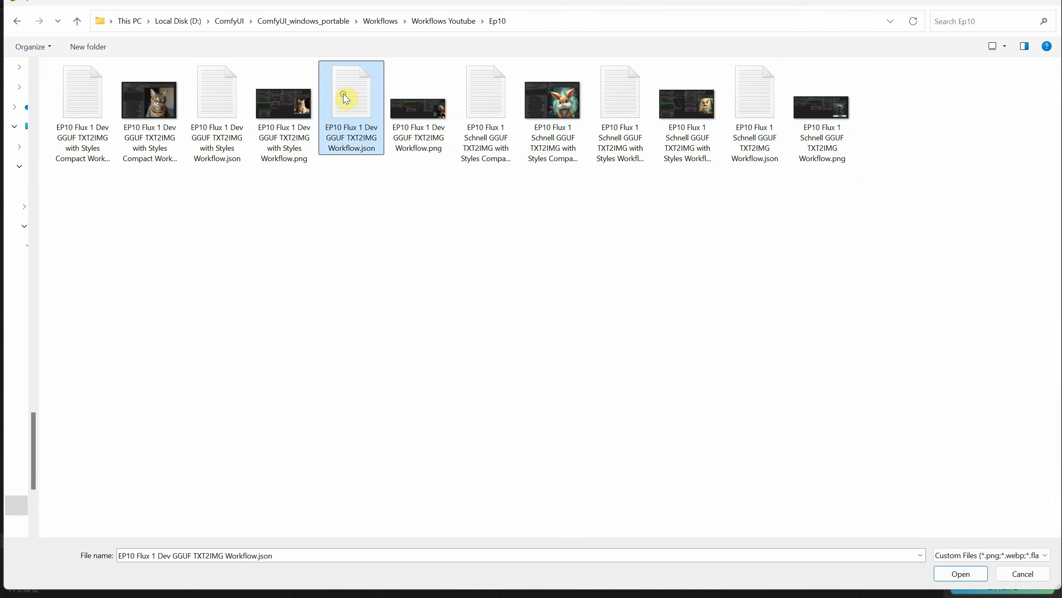
pyautogui.doubleClick(353, 119)
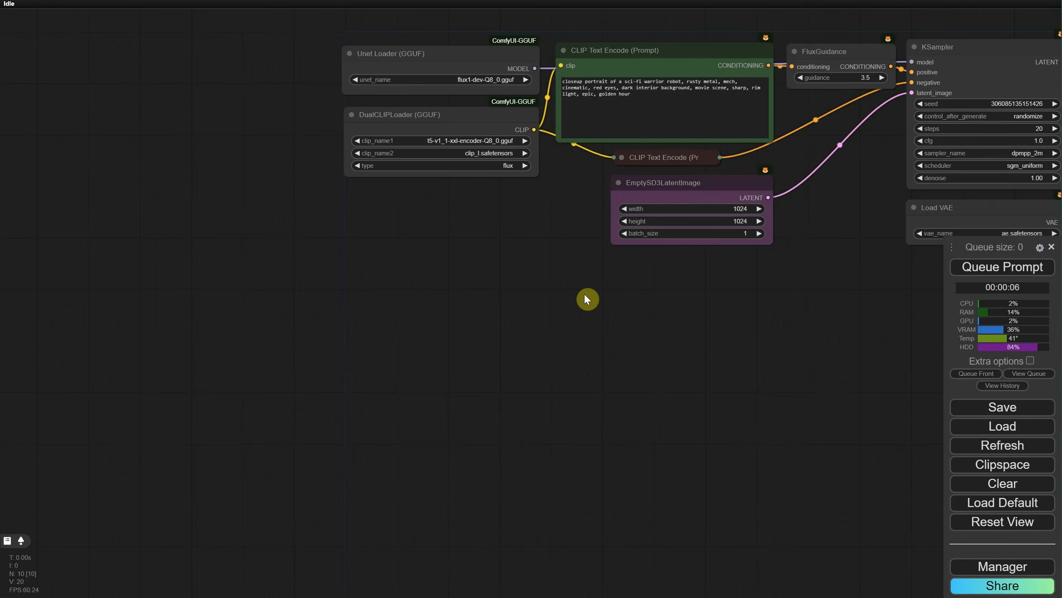
# Step: Paste the copied Florence2 captioning nodes and place them below the DualCLIPLoader node
pyautogui.scroll(-2, 627, 298)
pyautogui.scroll(4, 502, 277)
pyautogui.hotkey('ctrl', 'v')
pyautogui.moveTo(429, 311); pyautogui.dragTo(218, 233)
# Step: Convert the text of the green CLIP Text Encode node to an input and connect the Florence2Run caption output to it
pyautogui.rightClick(643, 75)
pyautogui.click(707, 297)
pyautogui.click(800, 300)
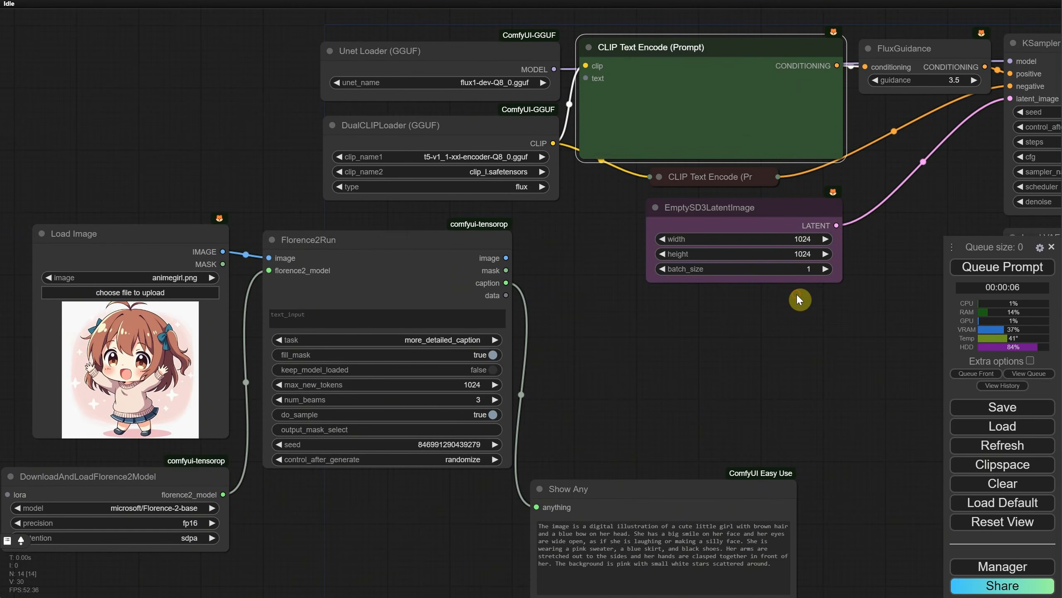
pyautogui.moveTo(507, 283); pyautogui.dragTo(586, 79)
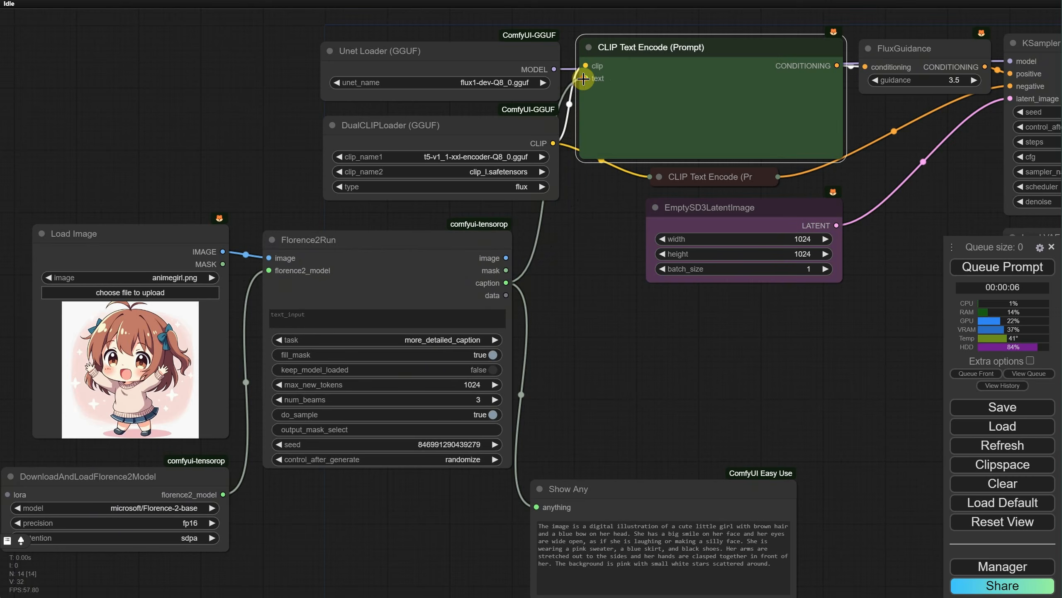
# Step: Move the Save Image node just below Florence2Run, next to Show Any, and run the Flux workflow
pyautogui.click(975, 277)
pyautogui.scroll(-3, 849, 292)
pyautogui.moveTo(849, 292); pyautogui.dragTo(479, 234)
pyautogui.moveTo(801, 95); pyautogui.dragTo(467, 293)
pyautogui.moveTo(527, 270); pyautogui.dragTo(824, 260)
pyautogui.moveTo(826, 290); pyautogui.dragTo(441, 394)
pyautogui.scroll(3, 598, 335)
pyautogui.moveTo(598, 334); pyautogui.dragTo(674, 191)
pyautogui.scroll(2, 674, 189)
pyautogui.click(981, 269)
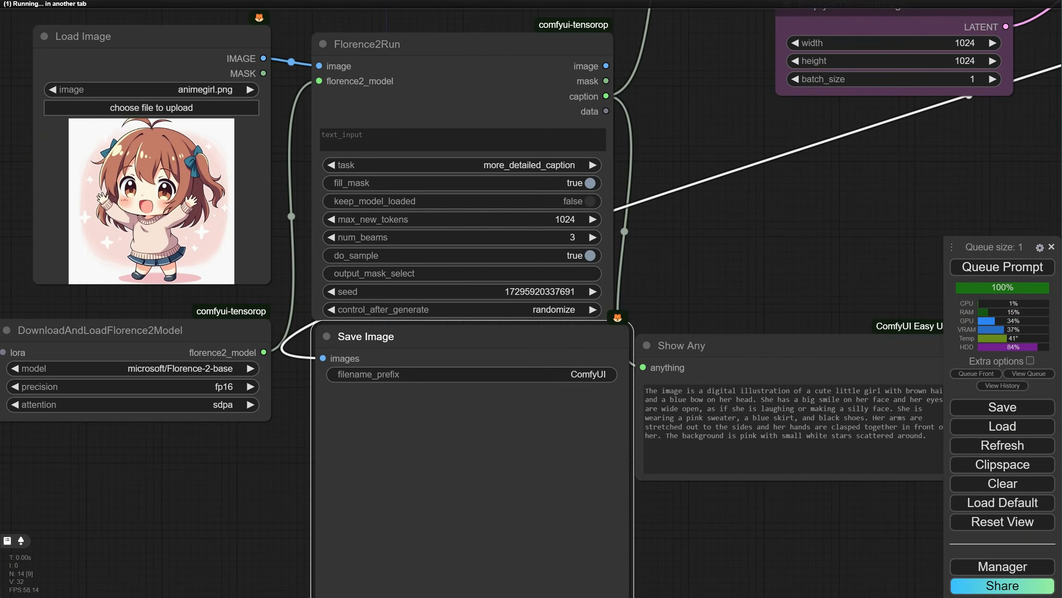
# Step: Set the Florence2 model to thwri/CogFlorence-2.2-Large and run the Flux workflow twice
pyautogui.click(194, 370)
pyautogui.click(213, 473)
pyautogui.click(1003, 266)
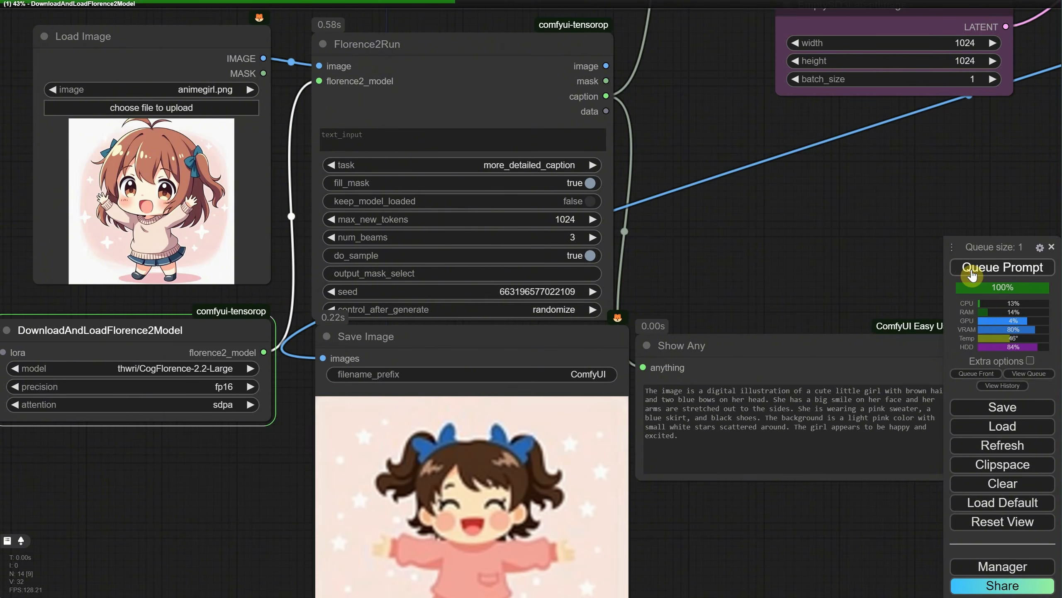
pyautogui.scroll(-1, 765, 246)
pyautogui.moveTo(766, 246); pyautogui.dragTo(740, 159)
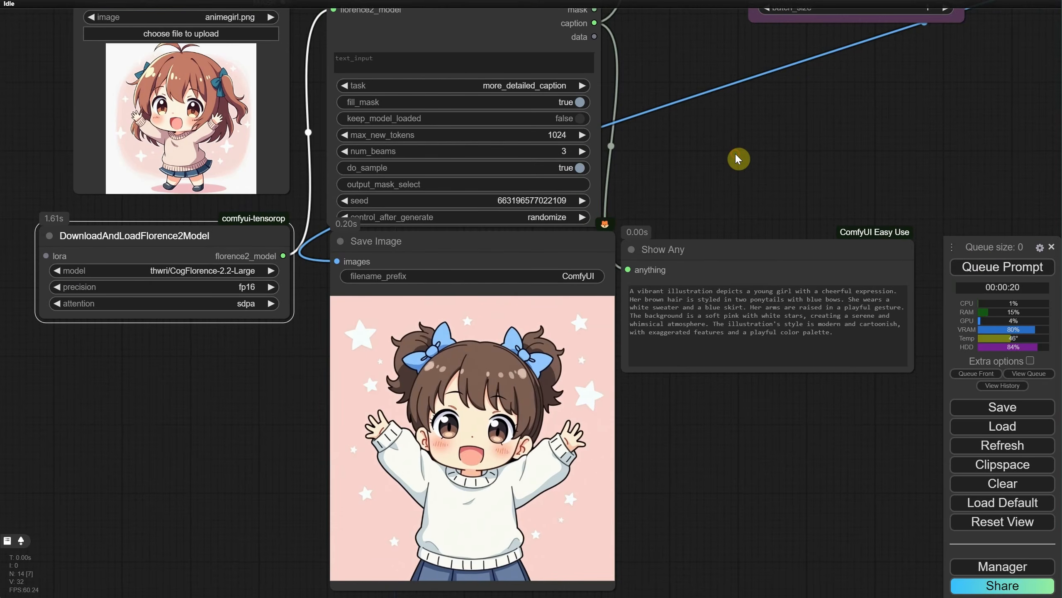
pyautogui.click(1002, 266)
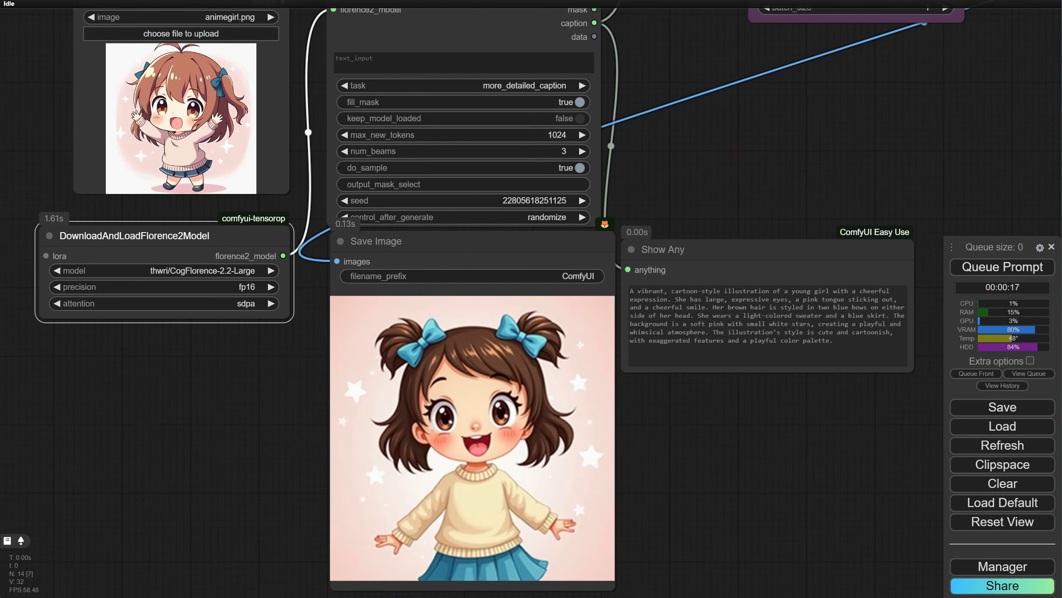
# Step: Set the Florence2 model to gokaygokay/Florence-2-SD3-Captioner and run the Flux workflow twice
pyautogui.click(216, 268)
pyautogui.click(268, 375)
pyautogui.click(981, 268)
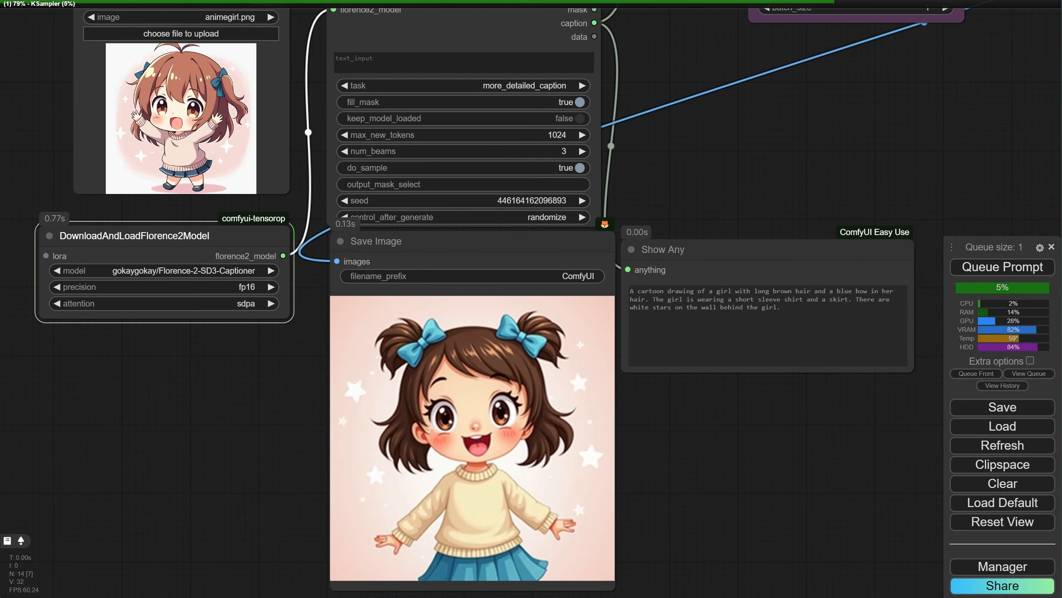
pyautogui.click(984, 271)
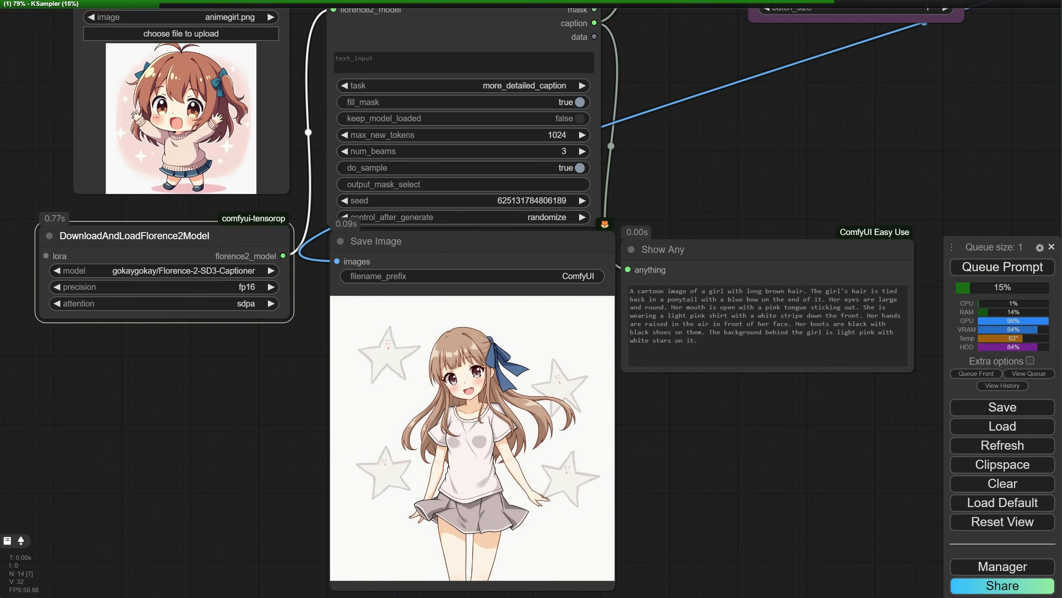
# Step: Clear the Flux workflow and start over with only the copied Florence2 captioning nodes, using womanportrait.png as the image
pyautogui.scroll(-5, 671, 247)
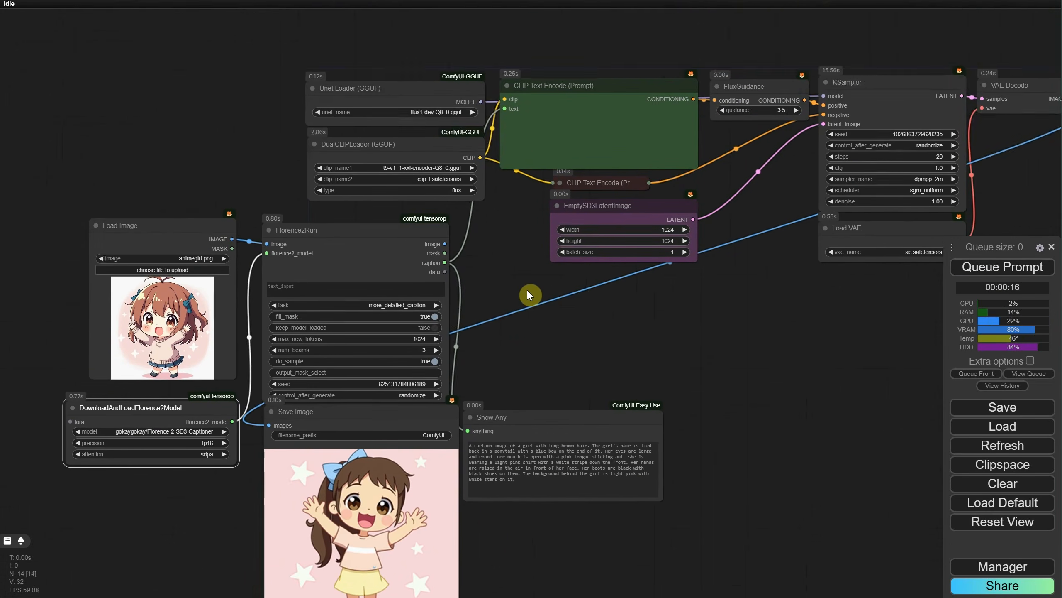
pyautogui.moveTo(514, 355); pyautogui.dragTo(485, 291)
pyautogui.click(998, 489)
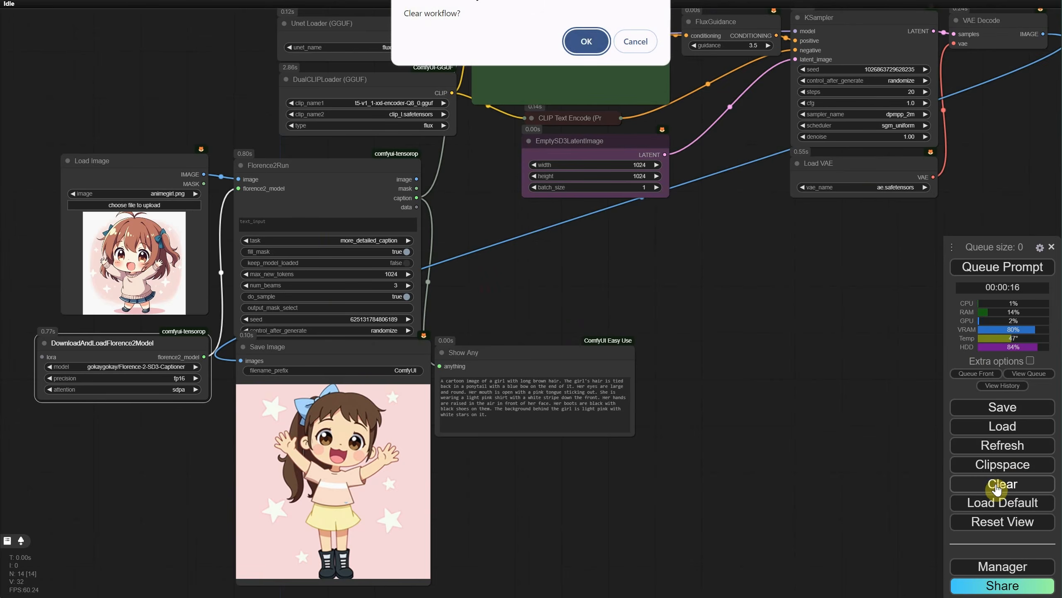
pyautogui.click(585, 42)
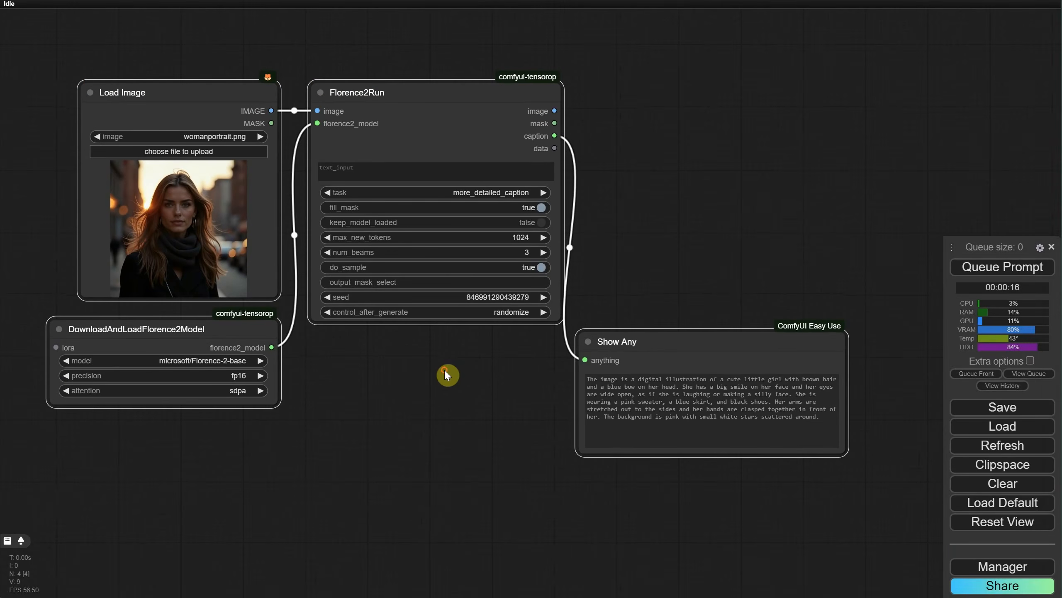
# Step: Move Show Any beside Florence2Run, and set control_after_generate to increment and the Florence2Run seed to 1000
pyautogui.moveTo(619, 342); pyautogui.dragTo(624, 117)
pyautogui.click(515, 312)
pyautogui.click(534, 326)
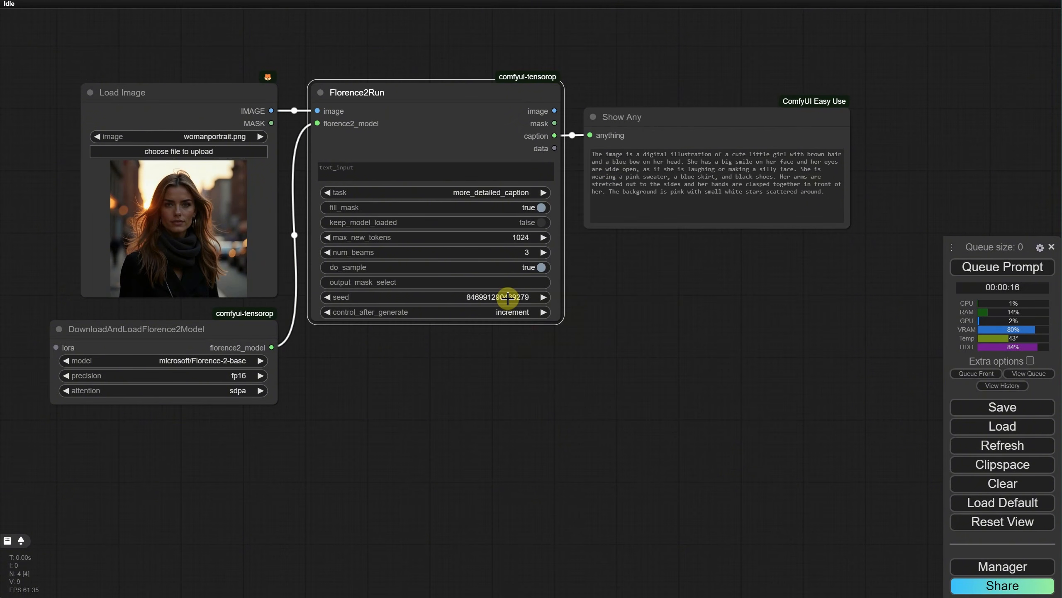
pyautogui.click(508, 297)
pyautogui.write('1000')
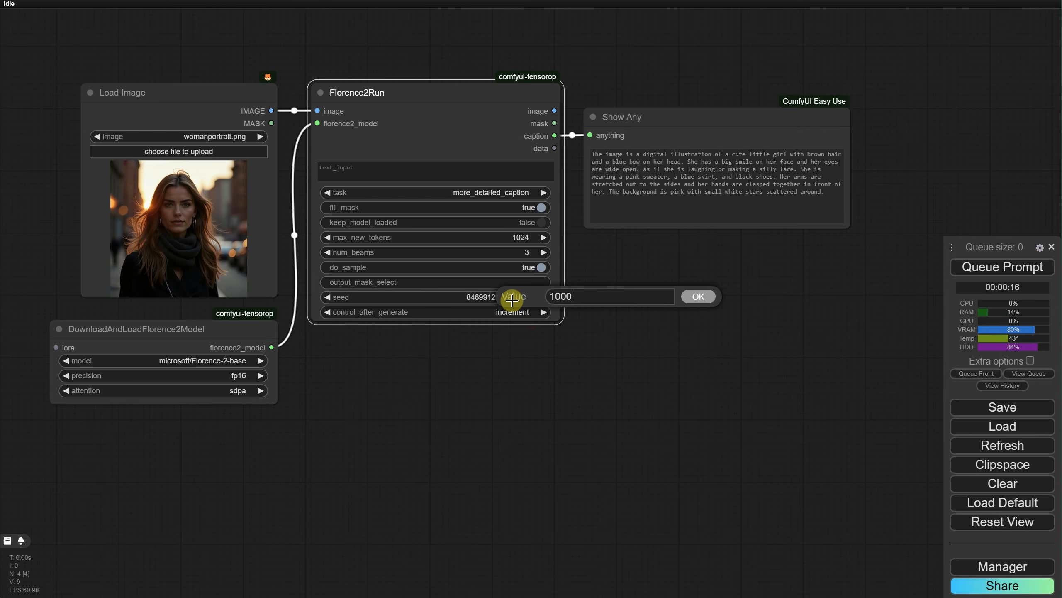
pyautogui.press('Return')
# Step: Copy the four captioning nodes and paste three duplicates of the group, stacked one below another
pyautogui.scroll(-5, 473, 378)
pyautogui.moveTo(223, 83); pyautogui.dragTo(670, 319)
pyautogui.hotkey('ctrl', 'c')
pyautogui.hotkey('ctrl', 'v')
pyautogui.moveTo(739, 320); pyautogui.dragTo(261, 337)
pyautogui.moveTo(657, 494); pyautogui.dragTo(694, 322)
pyautogui.hotkey('ctrl', 'v')
pyautogui.moveTo(767, 322); pyautogui.dragTo(295, 393)
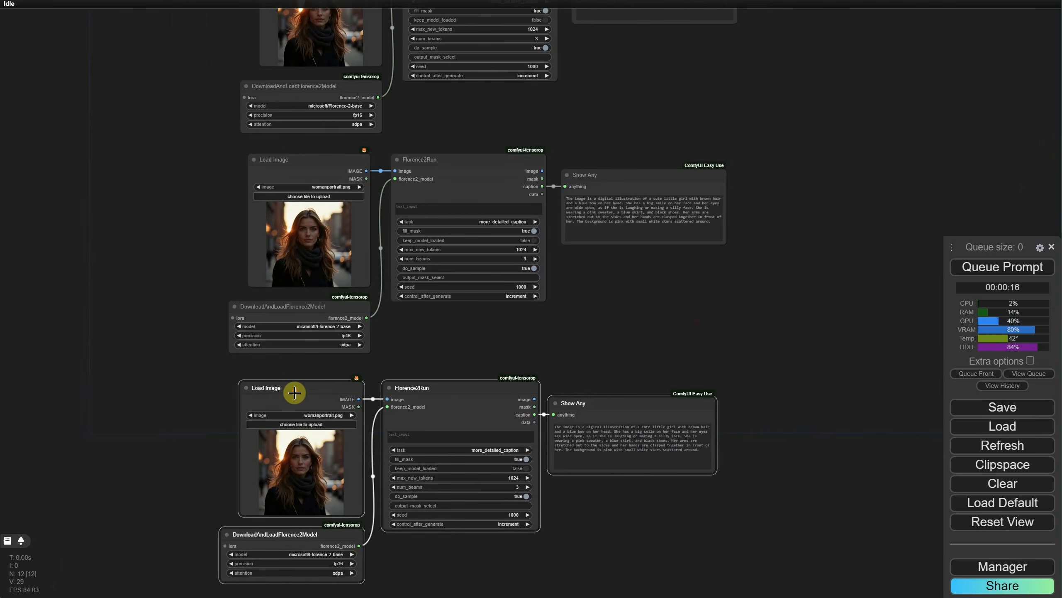
pyautogui.moveTo(644, 532); pyautogui.dragTo(694, 300)
pyautogui.hotkey('ctrl', 'v')
pyautogui.moveTo(765, 388); pyautogui.dragTo(354, 394)
# Step: Set the second group's model to thwri/CogFlorence-2.2-Large, the third's to gokaygokay/Florence-2-SD3-Captioner, and pick another model for the fourth
pyautogui.scroll(5, 733, 401)
pyautogui.moveTo(733, 401); pyautogui.dragTo(768, 80)
pyautogui.click(467, 420)
pyautogui.click(481, 517)
pyautogui.moveTo(611, 461); pyautogui.dragTo(637, 133)
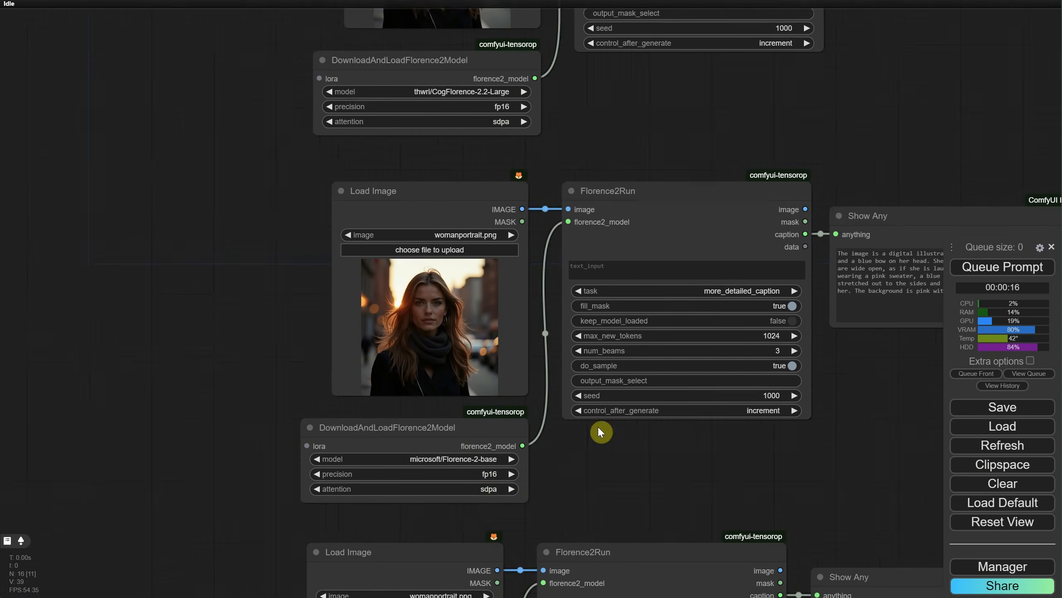
pyautogui.moveTo(600, 432); pyautogui.dragTo(607, 315)
pyautogui.click(481, 342)
pyautogui.click(498, 440)
pyautogui.click(466, 467)
pyautogui.click(503, 586)
pyautogui.moveTo(592, 383); pyautogui.dragTo(582, 213)
# Step: Run the workflow and stack the four Show Any nodes closely in one column
pyautogui.scroll(-6, 503, 582)
pyautogui.click(1008, 271)
pyautogui.moveTo(564, 308); pyautogui.dragTo(580, 295)
pyautogui.moveTo(606, 439); pyautogui.dragTo(667, 264)
pyautogui.moveTo(606, 339); pyautogui.dragTo(660, 202)
pyautogui.moveTo(586, 545); pyautogui.dragTo(626, 277)
# Step: Compare the four woman-portrait captions in the stacked Show Any nodes
pyautogui.scroll(-4, 679, 121)
pyautogui.moveTo(769, 287); pyautogui.dragTo(730, 365)
pyautogui.scroll(4, 698, 208)
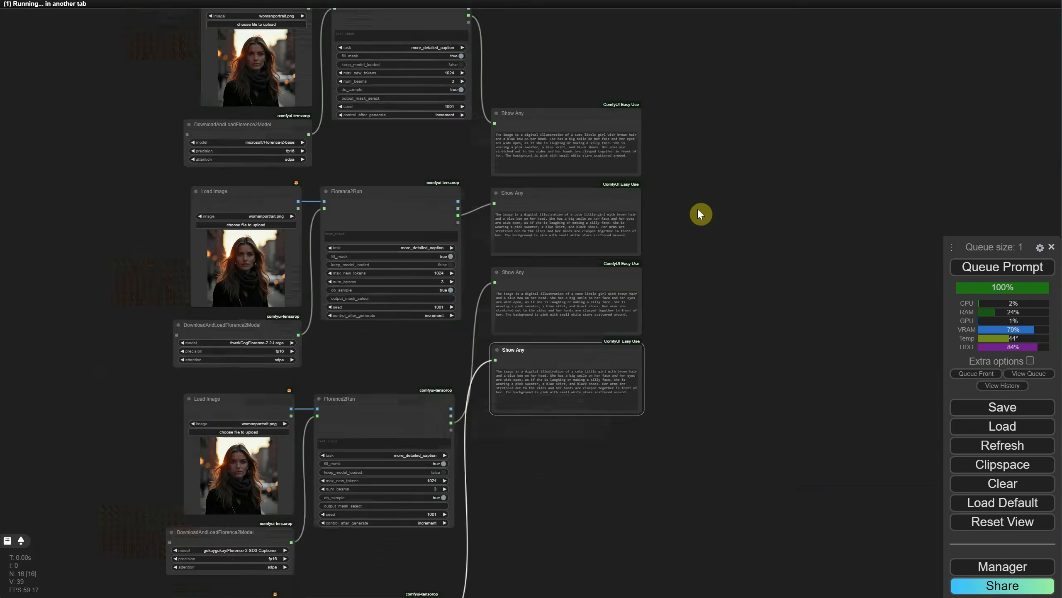
pyautogui.scroll(6, 699, 205)
pyautogui.scroll(-3, 697, 188)
pyautogui.scroll(1, 700, 188)
pyautogui.moveTo(692, 192); pyautogui.dragTo(793, 197)
pyautogui.scroll(1, 739, 256)
pyautogui.scroll(6, 806, 117)
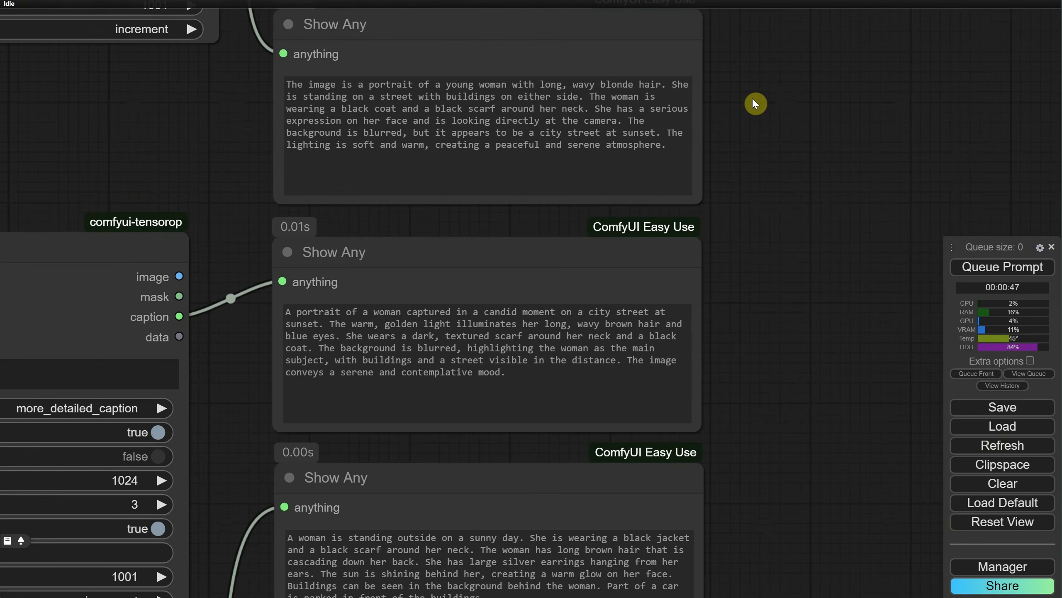
pyautogui.moveTo(800, 261); pyautogui.dragTo(854, 186)
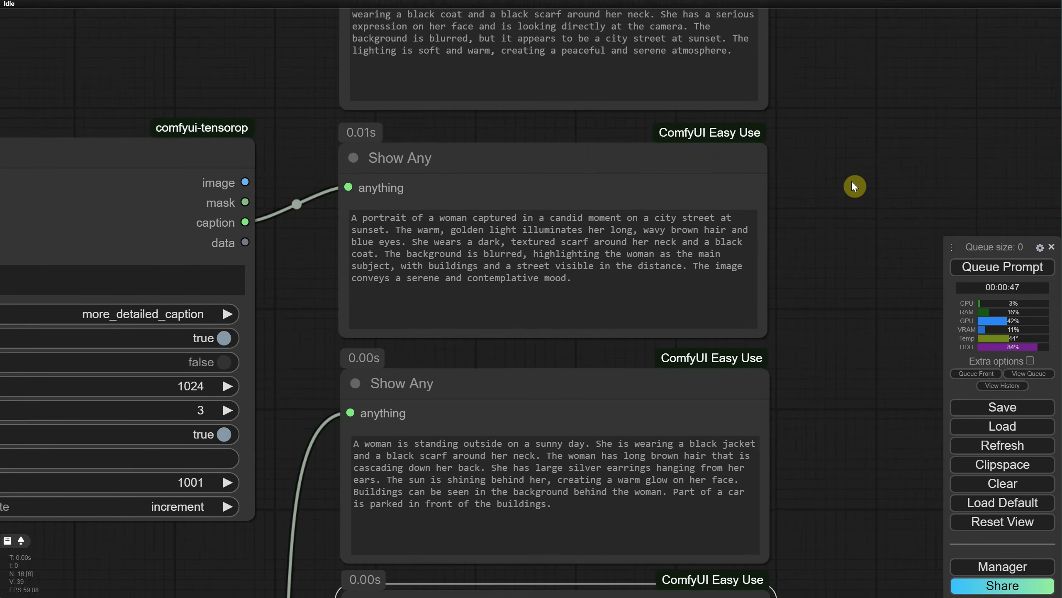
pyautogui.scroll(-5, 800, 306)
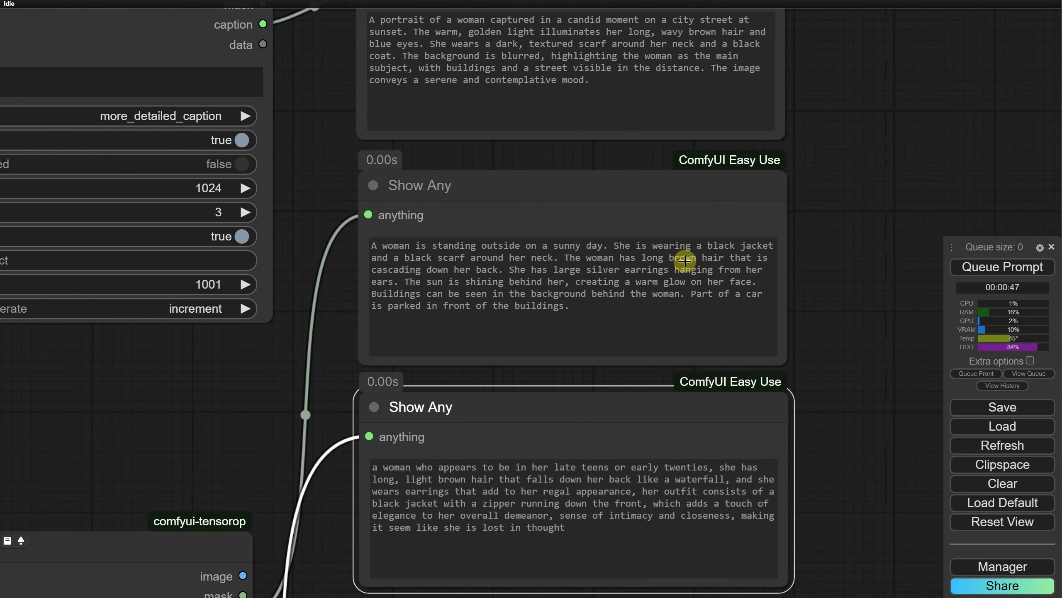
pyautogui.moveTo(841, 423); pyautogui.dragTo(833, 262)
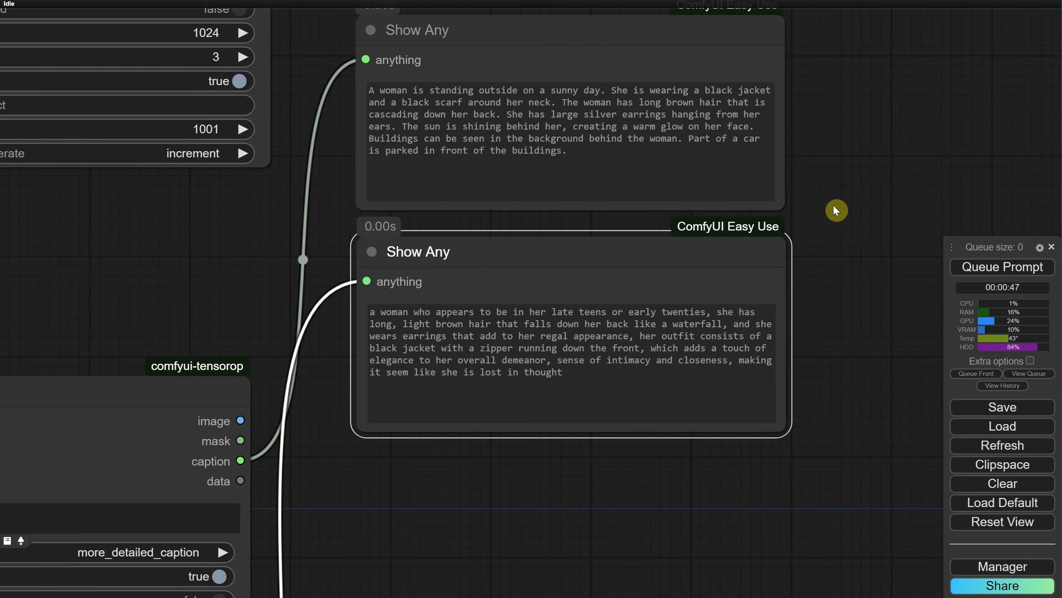
pyautogui.scroll(-6, 847, 172)
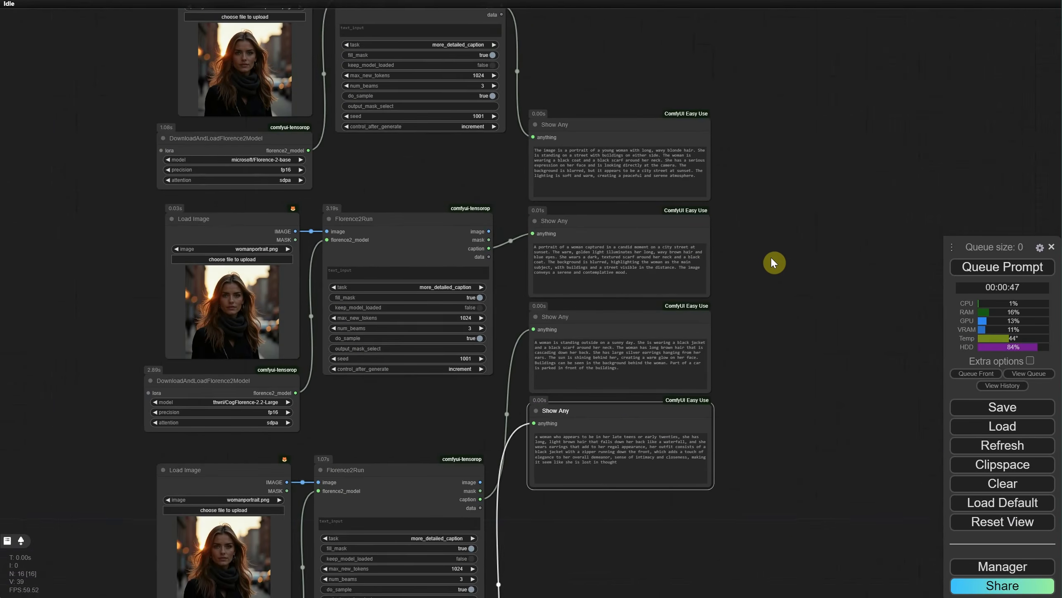
pyautogui.scroll(-3, 736, 258)
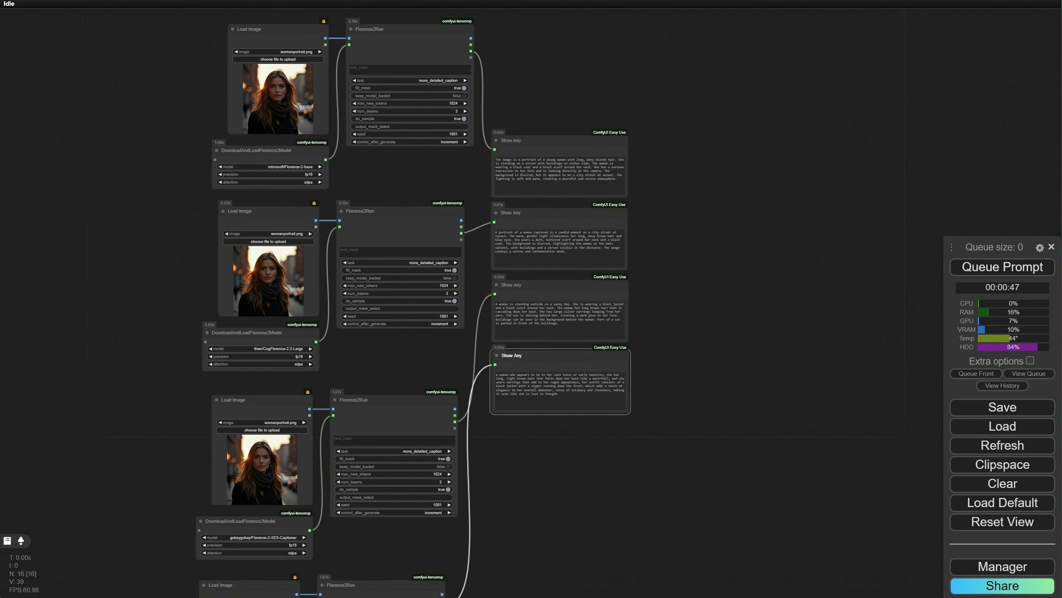
# Step: Queue only the Show Any output of the CogFlorence-2.2-Large set twice to produce new captions
pyautogui.scroll(5, 719, 228)
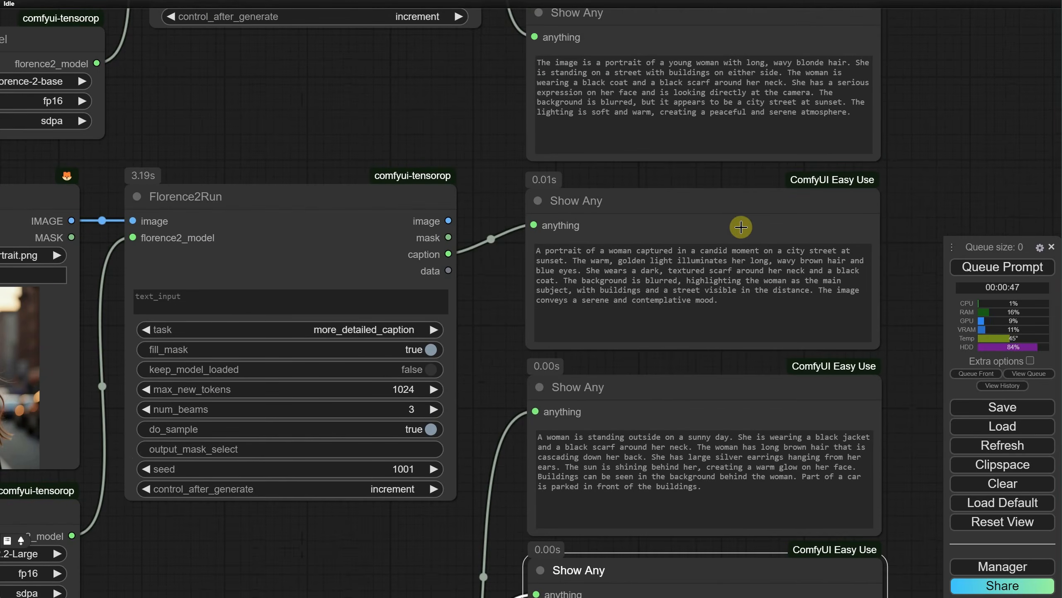
pyautogui.rightClick(735, 218)
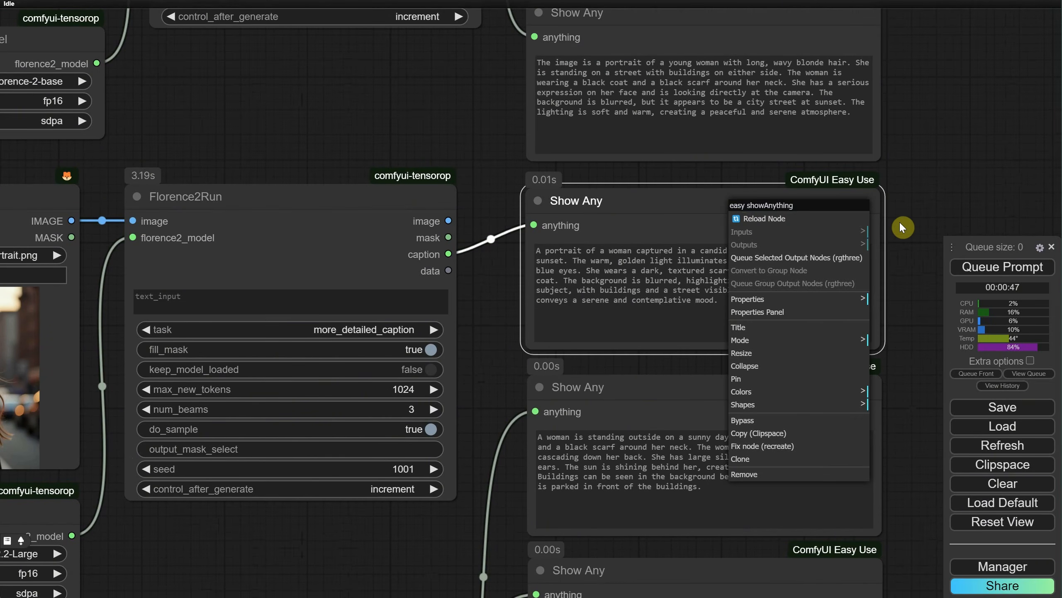
pyautogui.click(765, 259)
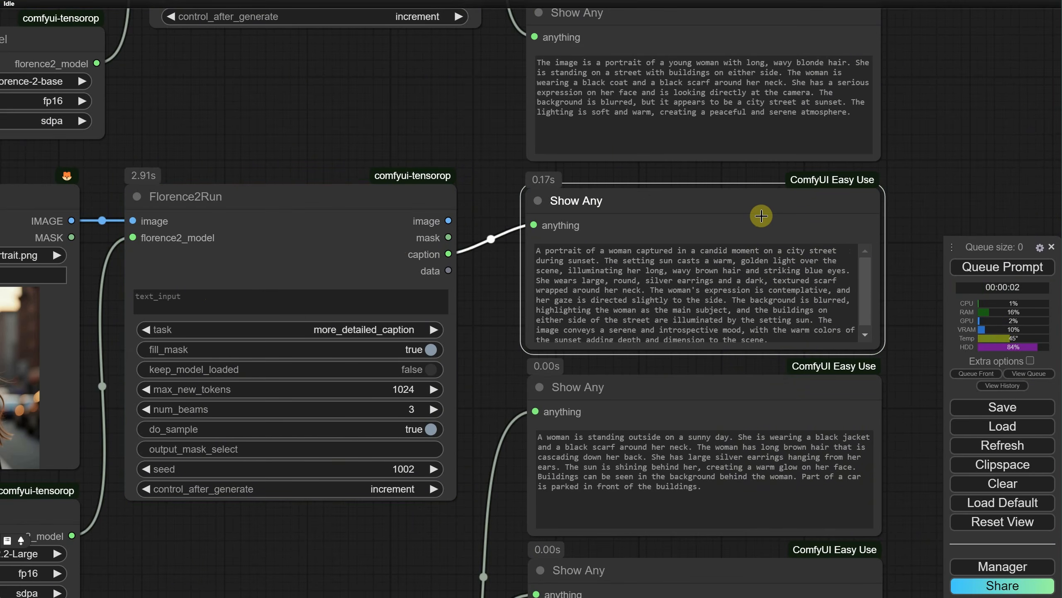
pyautogui.rightClick(720, 209)
pyautogui.click(728, 247)
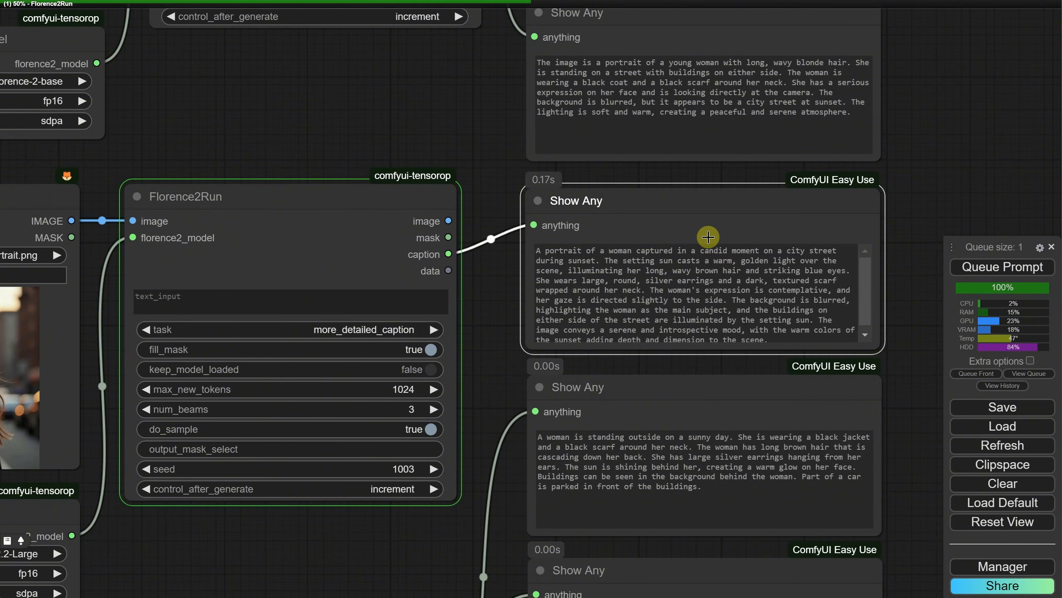
pyautogui.scroll(-5, 708, 237)
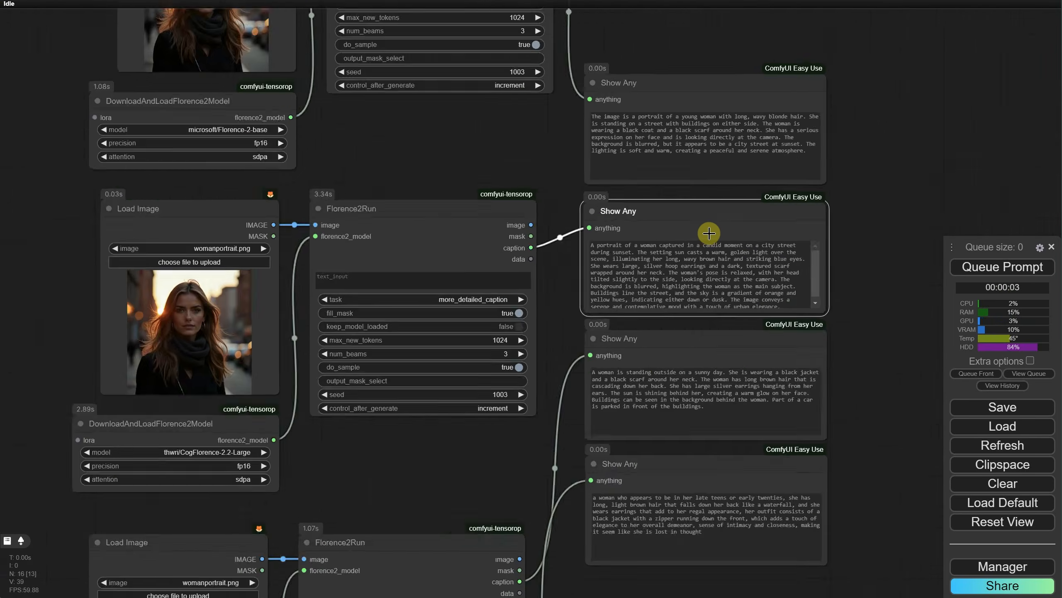
# Step: Queue only the fourth, lowest Show Any node in the column twice to regenerate its caption
pyautogui.rightClick(688, 318)
pyautogui.click(742, 372)
pyautogui.scroll(5, 837, 361)
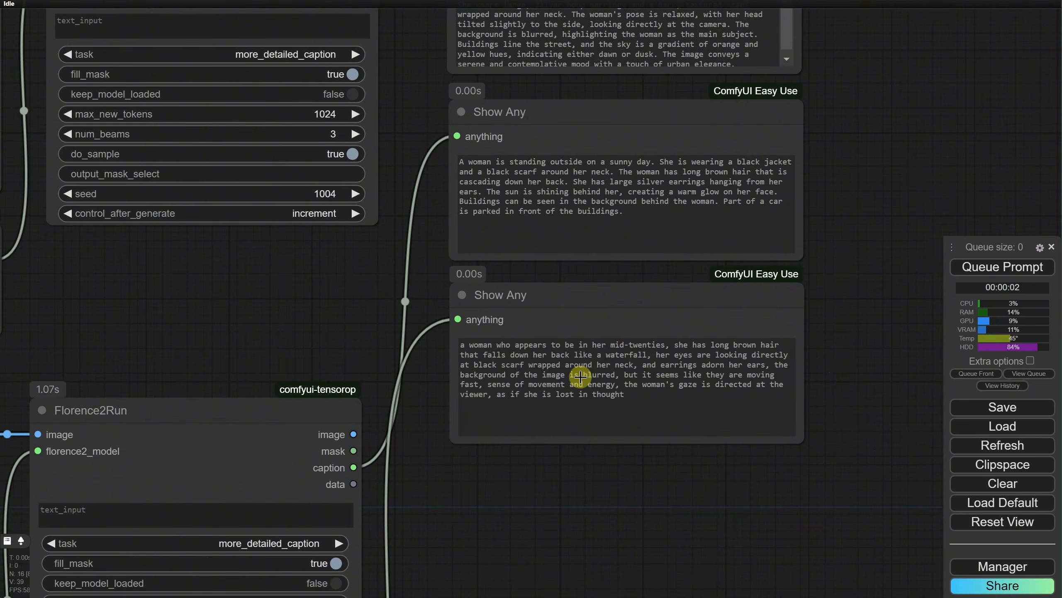
pyautogui.rightClick(639, 317)
pyautogui.click(663, 357)
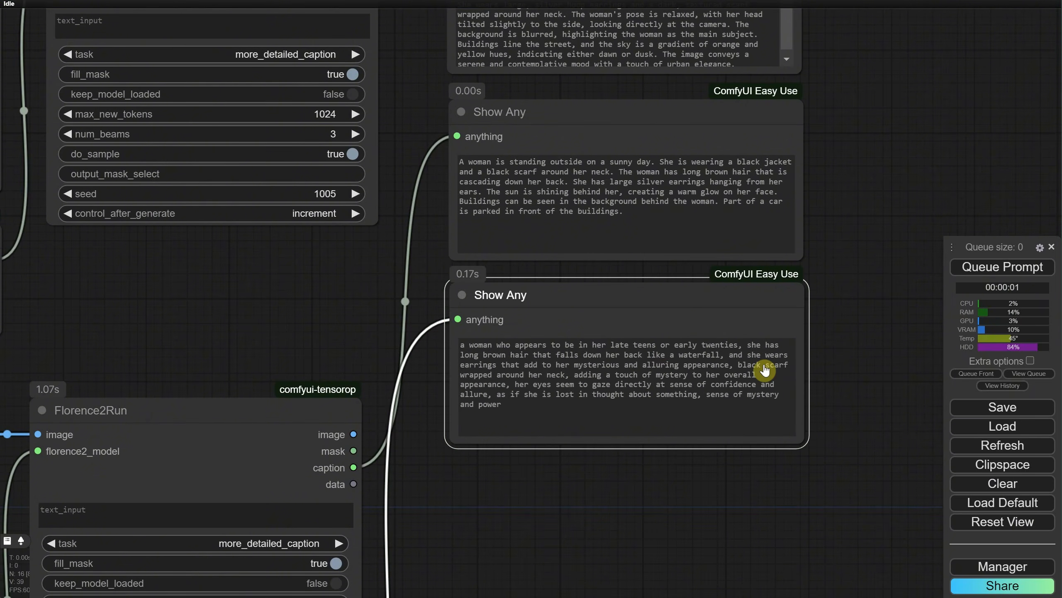
pyautogui.scroll(-5, 764, 370)
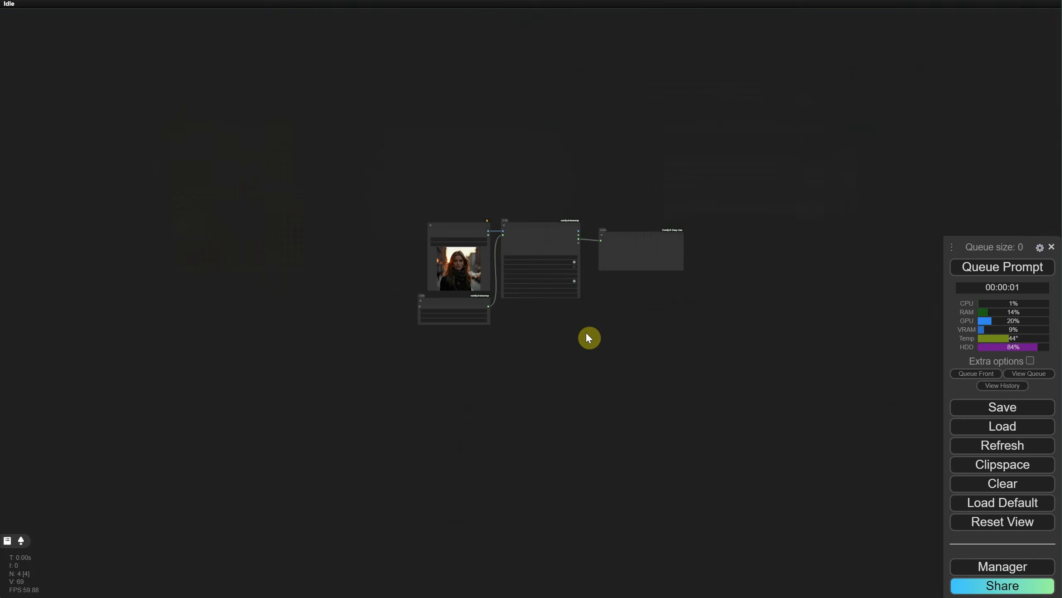
# Step: Enclose the four nodes of the microsoft/Florence-2-base set in a group and move the group around the canvas
pyautogui.scroll(5, 588, 337)
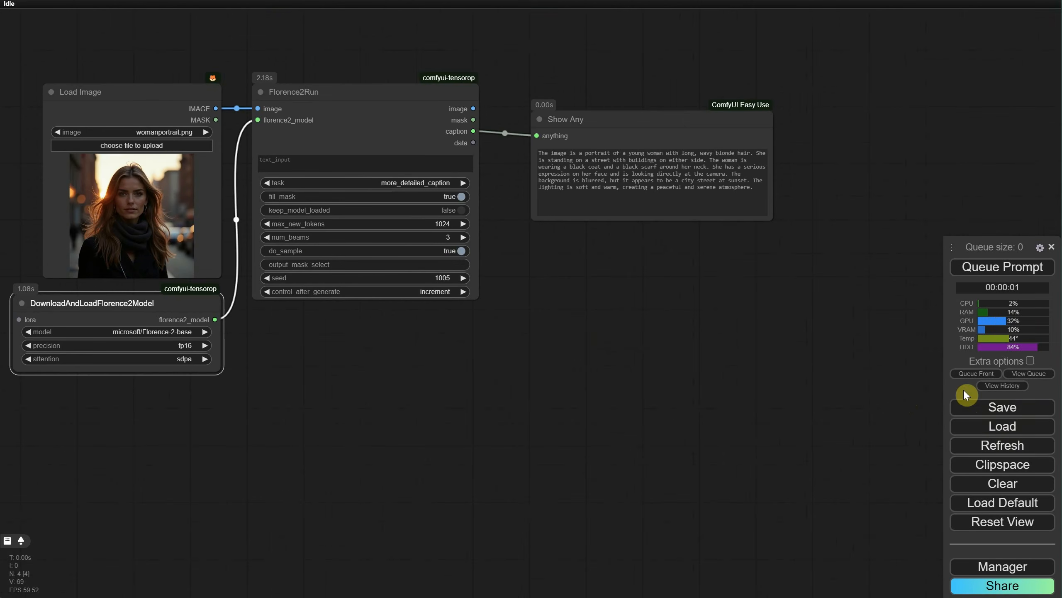
pyautogui.moveTo(431, 338); pyautogui.dragTo(493, 323)
pyautogui.moveTo(82, 38)
pyautogui.mouseDown()
pyautogui.moveTo(687, 346)
pyautogui.moveTo(710, 335)
pyautogui.mouseUp()
pyautogui.rightClick(621, 308)
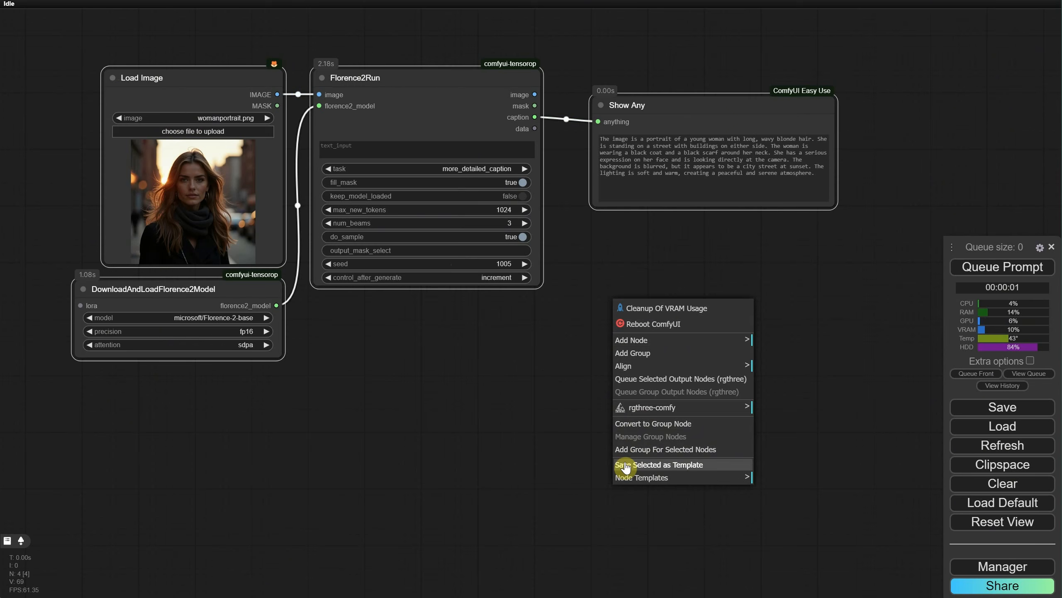
pyautogui.click(663, 451)
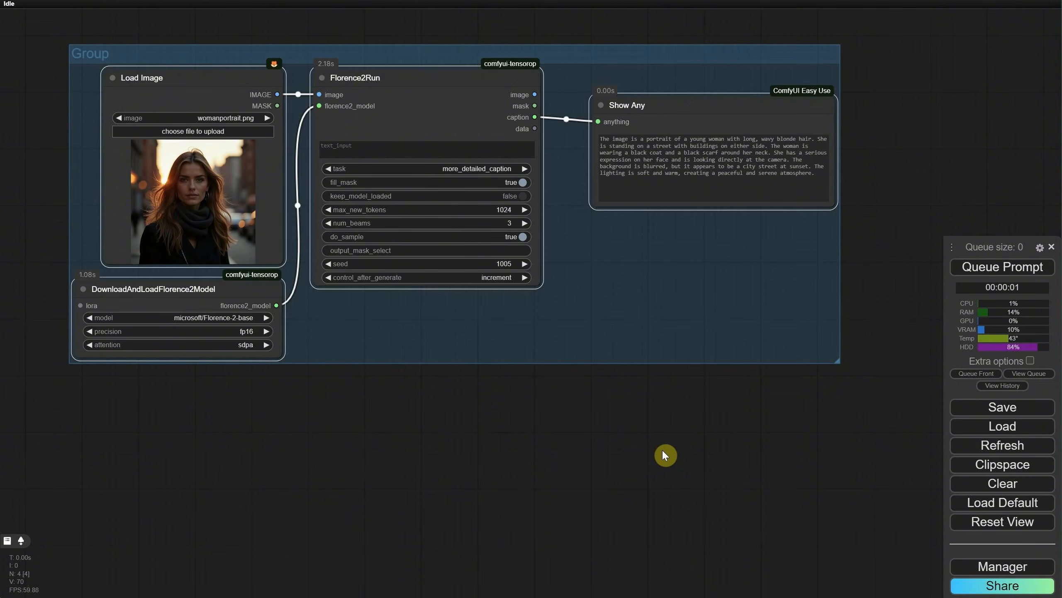
pyautogui.moveTo(372, 78); pyautogui.dragTo(406, 140)
pyautogui.moveTo(364, 102); pyautogui.dragTo(385, 52)
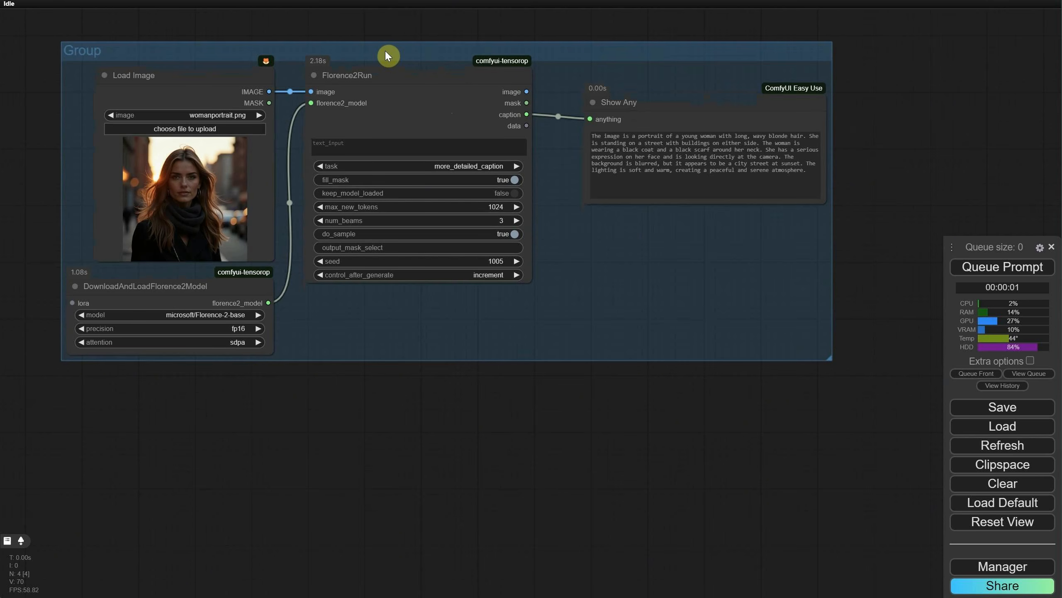
# Step: Title the new group "florence 2 base"
pyautogui.rightClick(385, 51)
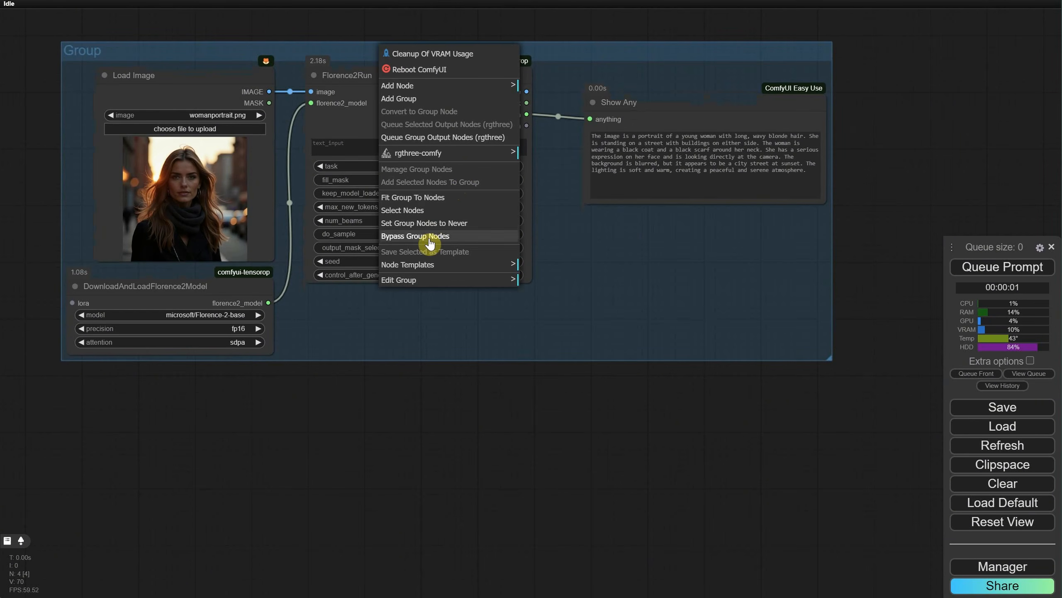
pyautogui.click(439, 280)
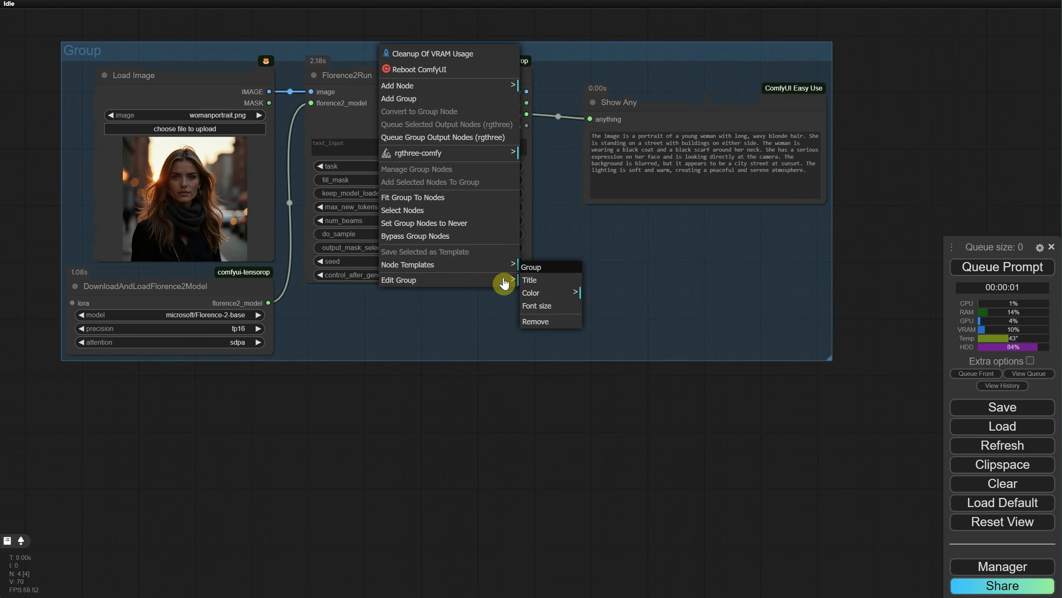
pyautogui.click(539, 285)
pyautogui.hotkey('ctrl', 'a')
pyautogui.write('f')
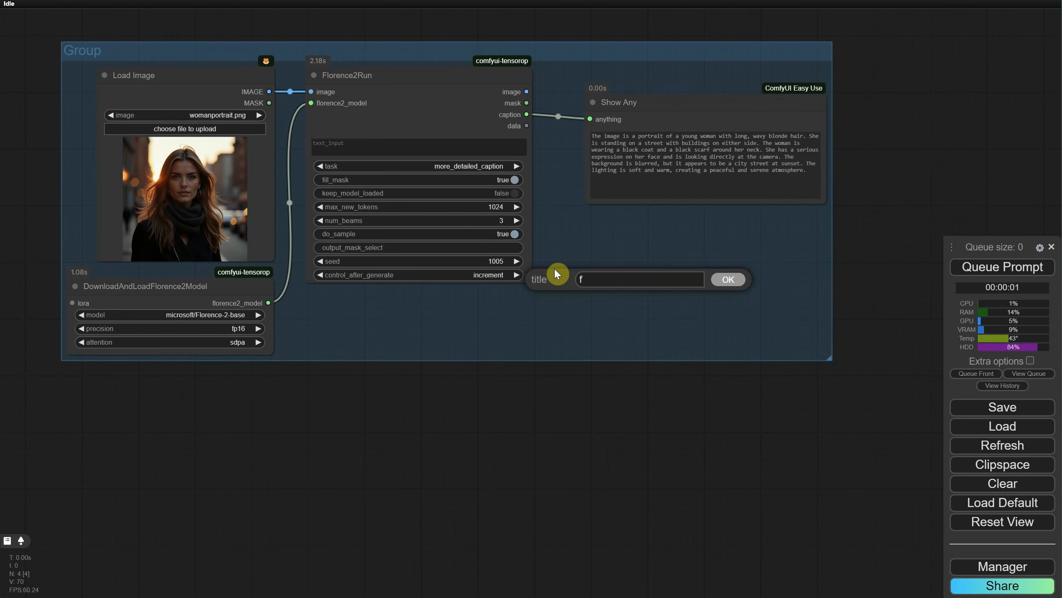
pyautogui.write('lorence 2 base')
pyautogui.press('Return')
# Step: Copy the four captioning nodes and place the pasted set directly beneath the florence 2 base group
pyautogui.scroll(-1, 548, 315)
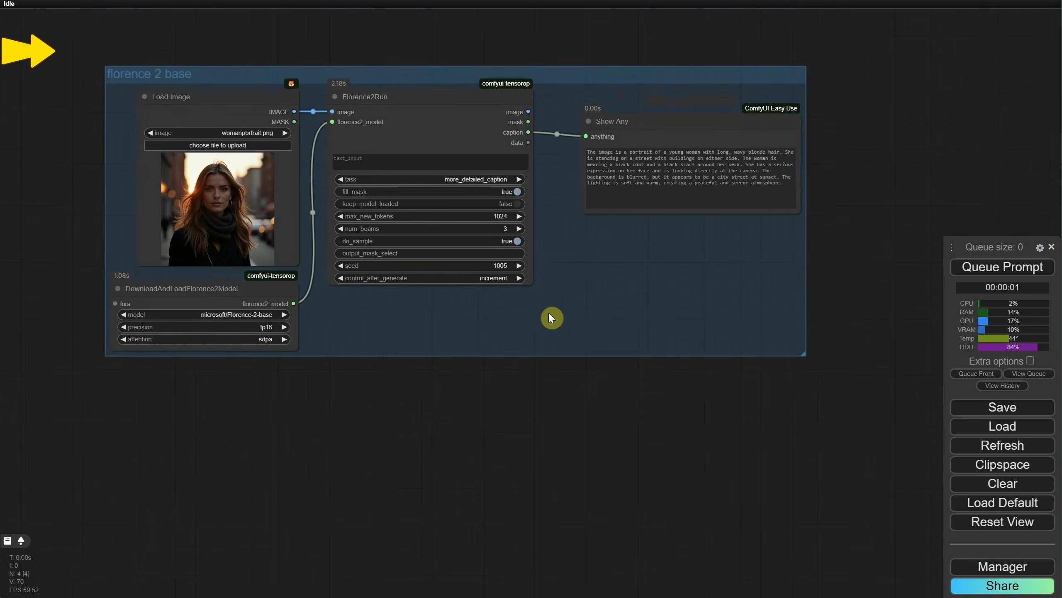
pyautogui.moveTo(539, 442); pyautogui.dragTo(562, 377)
pyautogui.scroll(-1, 576, 372)
pyautogui.click(283, 70)
pyautogui.hotkey('ctrl', 'a')
pyautogui.hotkey('ctrl', 'c')
pyautogui.hotkey('ctrl', 'v')
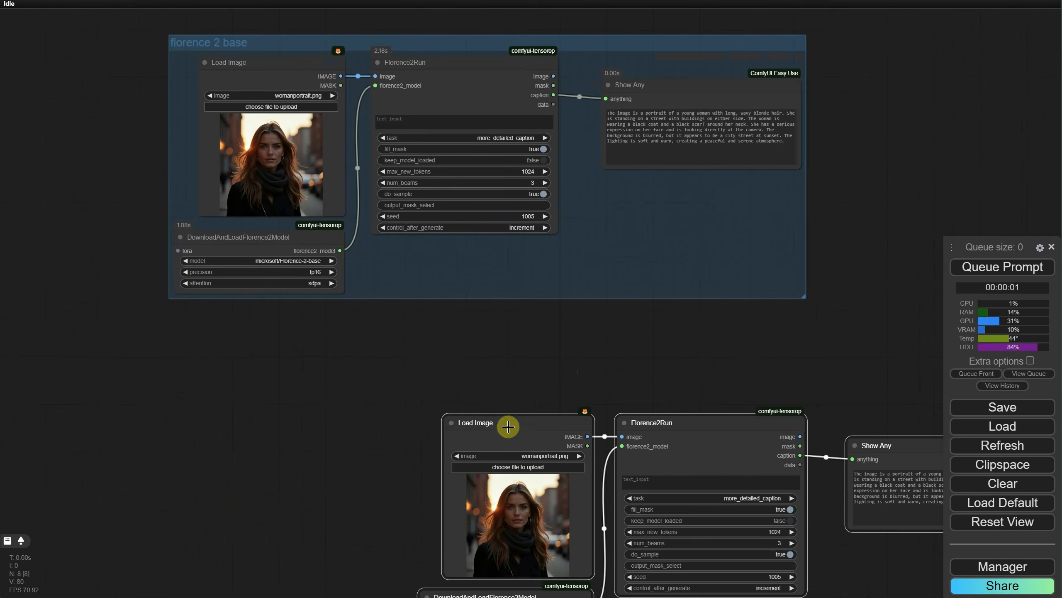
pyautogui.moveTo(513, 441); pyautogui.dragTo(246, 364)
# Step: Set the copied DownloadAndLoadFlorence2Model node's model to thwri/CogFlorence-2.2-Large
pyautogui.click(364, 546)
pyautogui.scroll(7, 282, 546)
pyautogui.moveTo(401, 556); pyautogui.dragTo(439, 463)
pyautogui.click(361, 462)
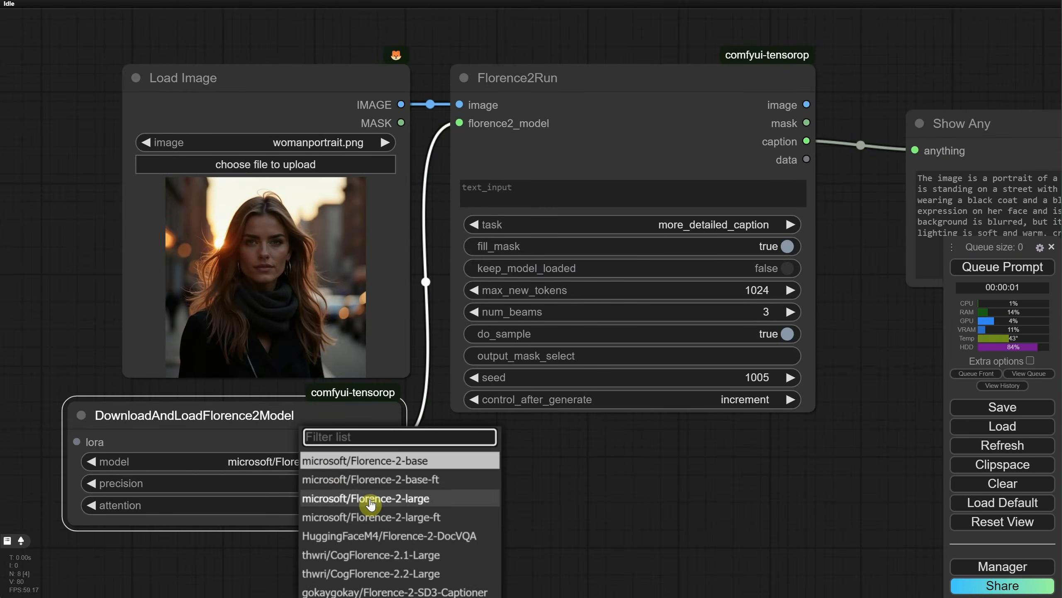
pyautogui.click(360, 555)
pyautogui.scroll(-2, 477, 503)
pyautogui.click(373, 476)
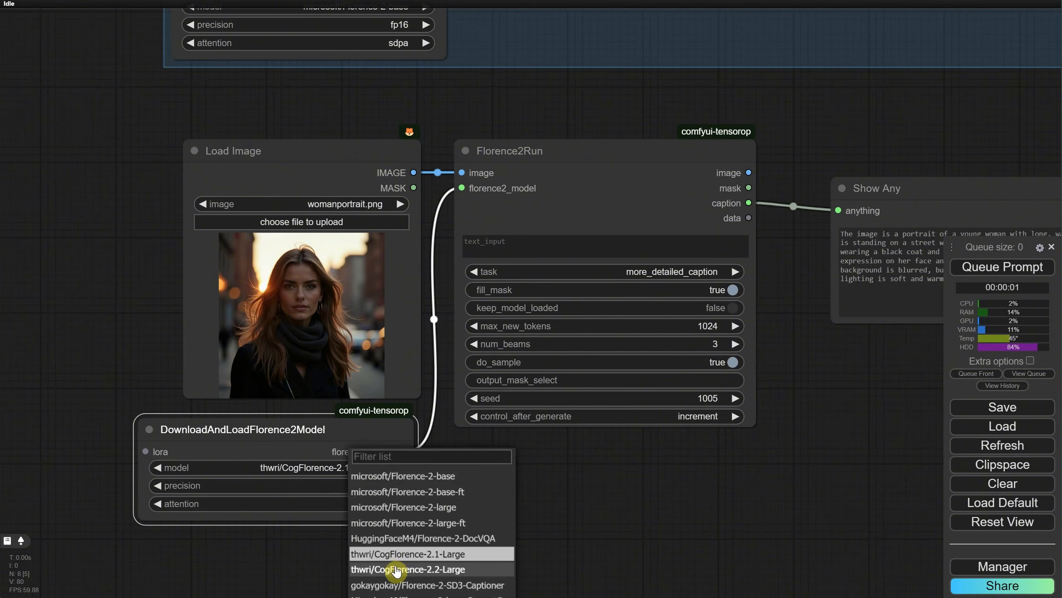
pyautogui.click(370, 569)
# Step: Enclose the four copied nodes in a group and title it "CogFlorence 2.2"
pyautogui.scroll(-4, 503, 510)
pyautogui.hotkey('ctrl', 'a')
pyautogui.rightClick(501, 491)
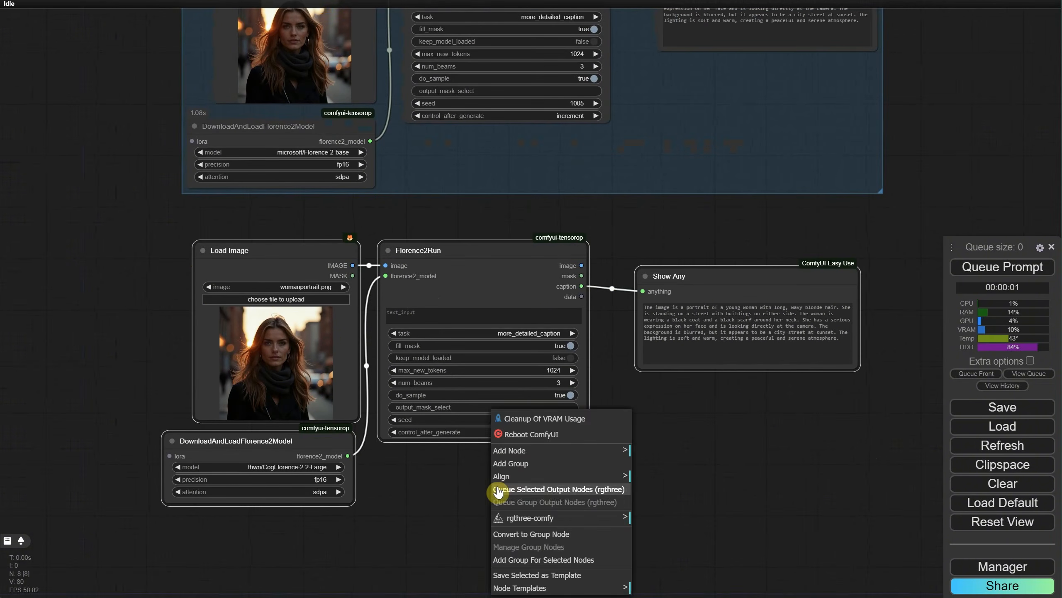
pyautogui.click(496, 491)
pyautogui.rightClick(260, 229)
pyautogui.click(273, 466)
pyautogui.click(431, 464)
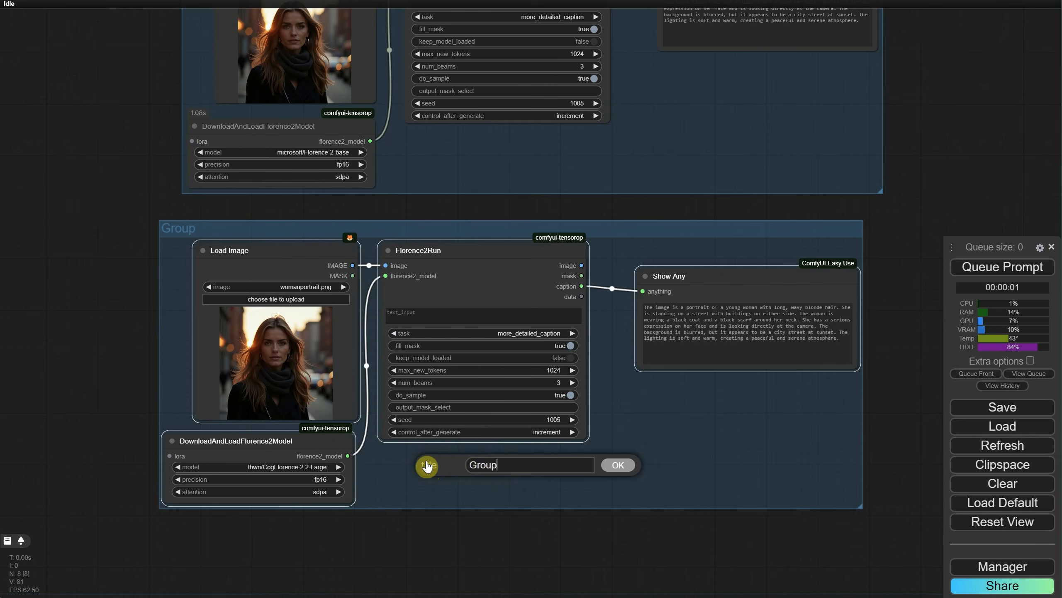
pyautogui.write('CogFlorence')
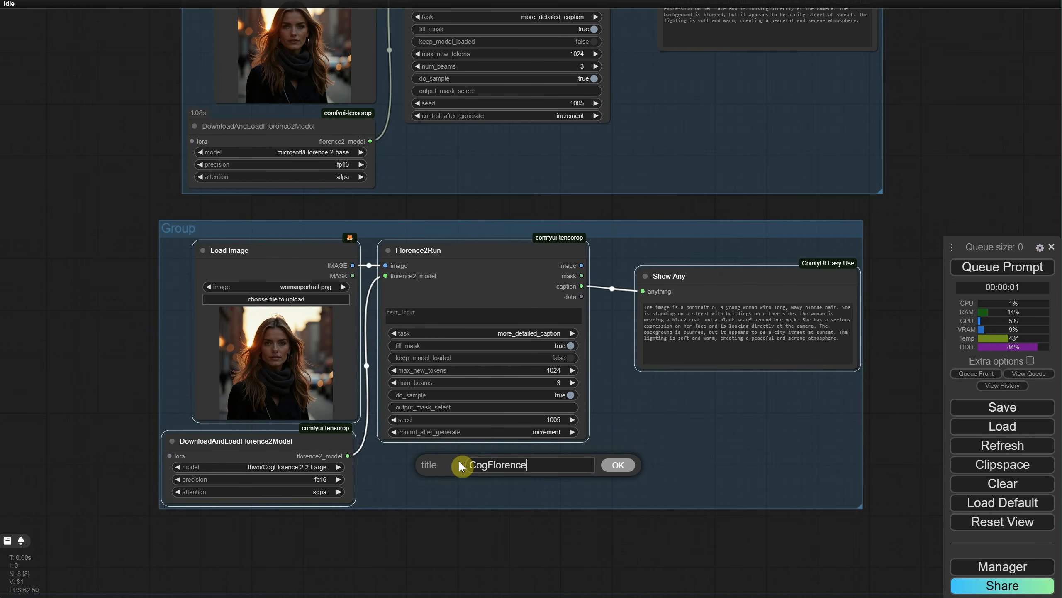
pyautogui.write(' 2.2')
pyautogui.press('Return')
# Step: Align the CogFlorence 2.2 group beneath the florence 2 base group and run the workflow
pyautogui.scroll(-2, 448, 224)
pyautogui.moveTo(462, 192); pyautogui.dragTo(414, 292)
pyautogui.moveTo(386, 327); pyautogui.dragTo(402, 326)
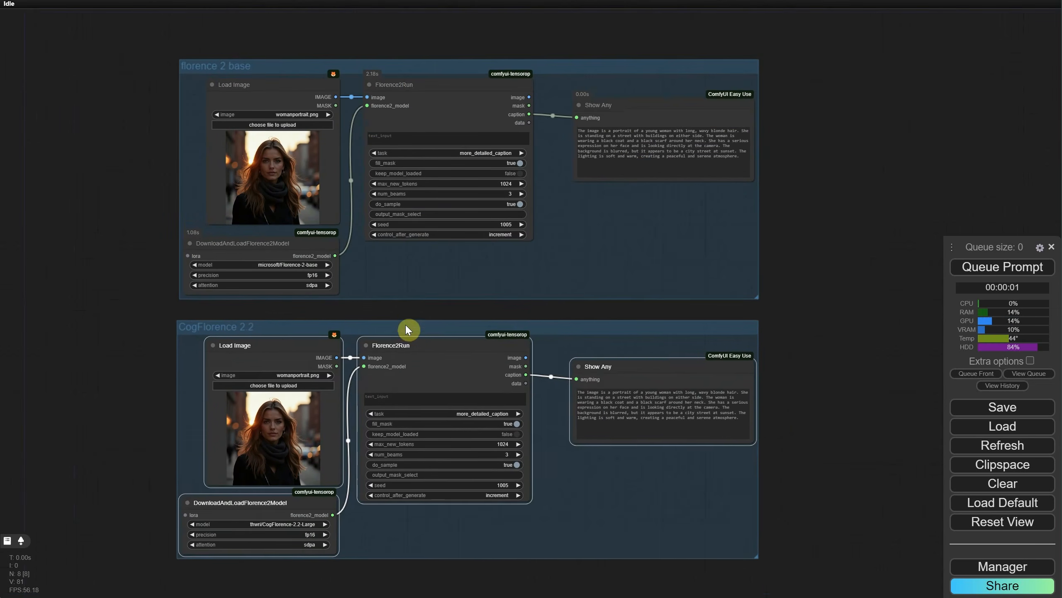
pyautogui.click(819, 325)
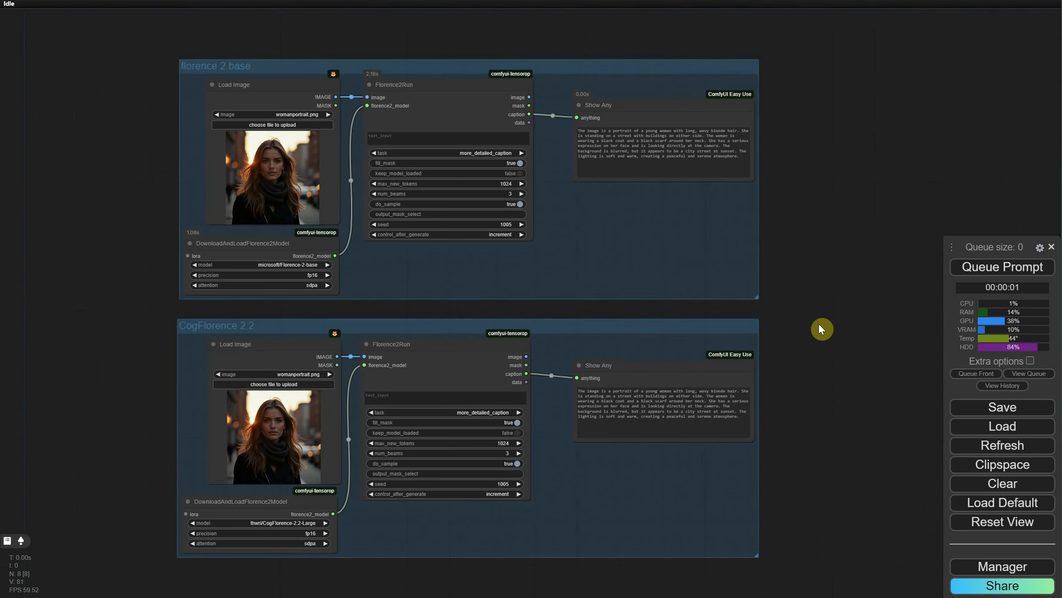
pyautogui.click(981, 272)
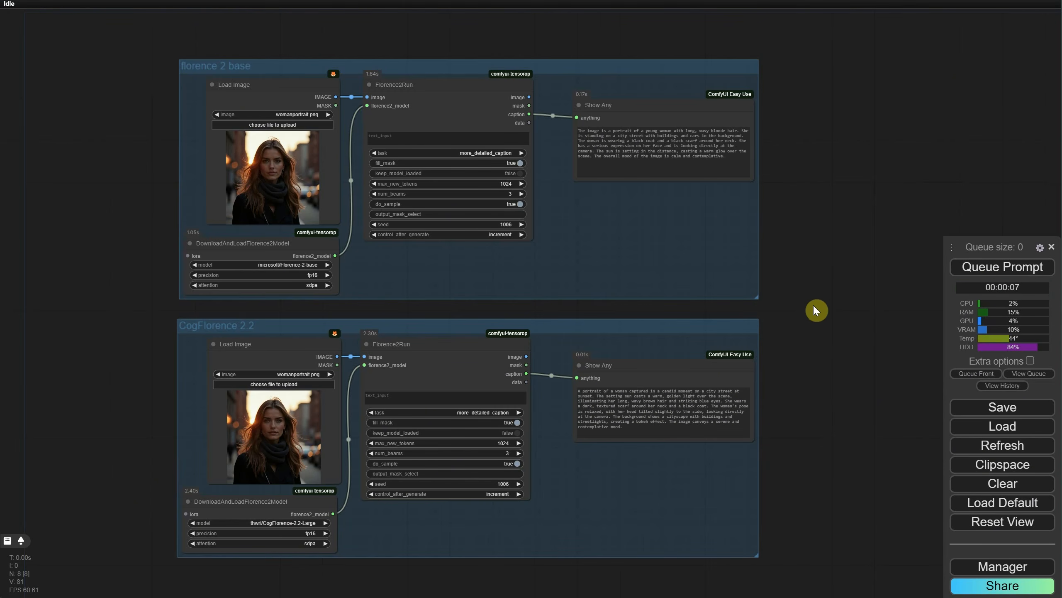
# Step: In the rgthree-comfy settings, enable fast toggles in group headers, set them to show always, and save
pyautogui.moveTo(813, 298); pyautogui.dragTo(779, 297)
pyautogui.rightClick(763, 287)
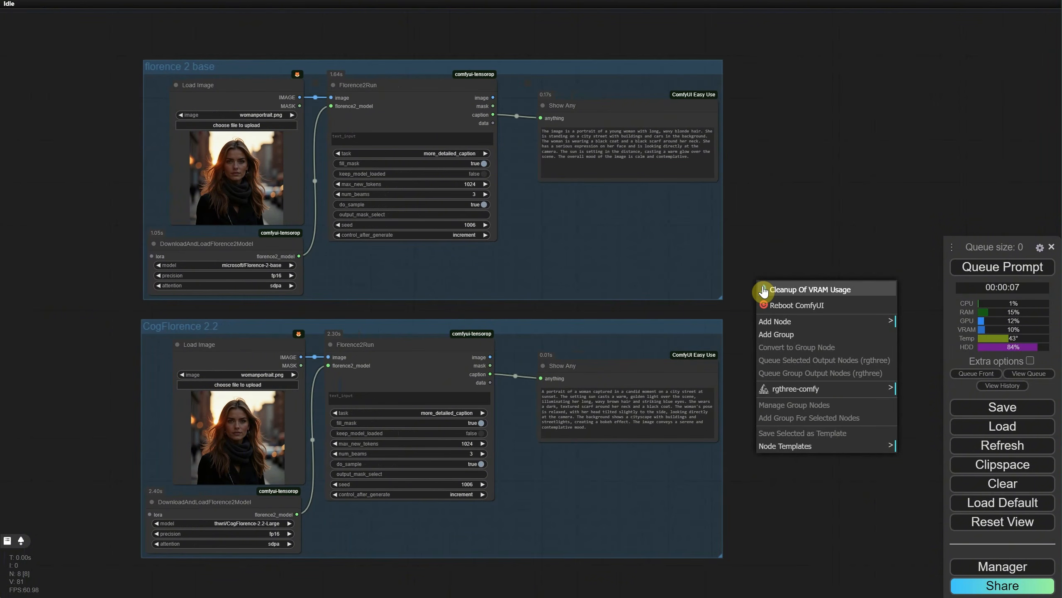
pyautogui.click(775, 395)
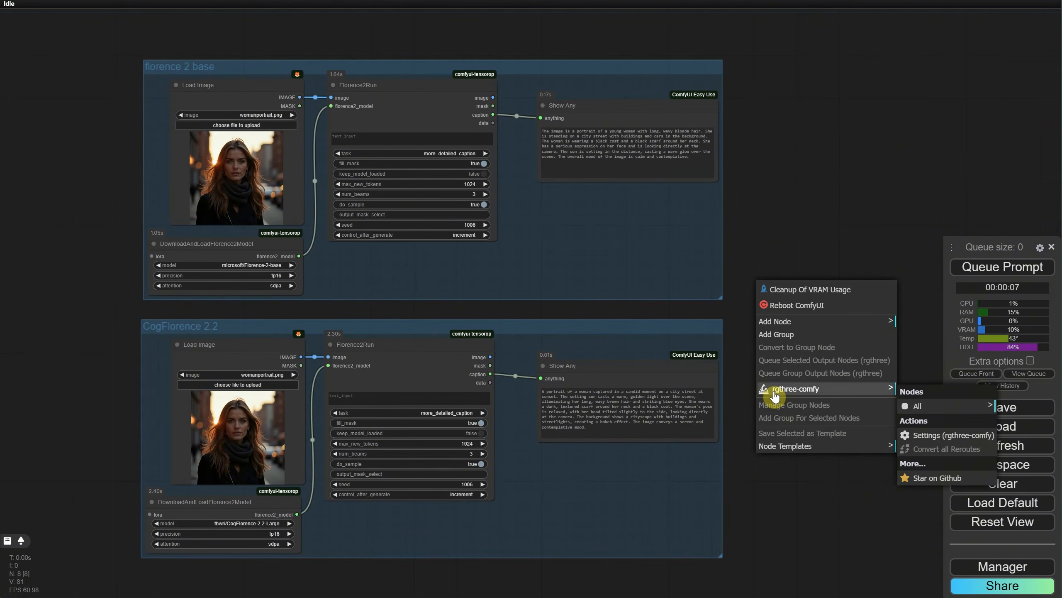
pyautogui.click(925, 436)
pyautogui.scroll(-1, 776, 286)
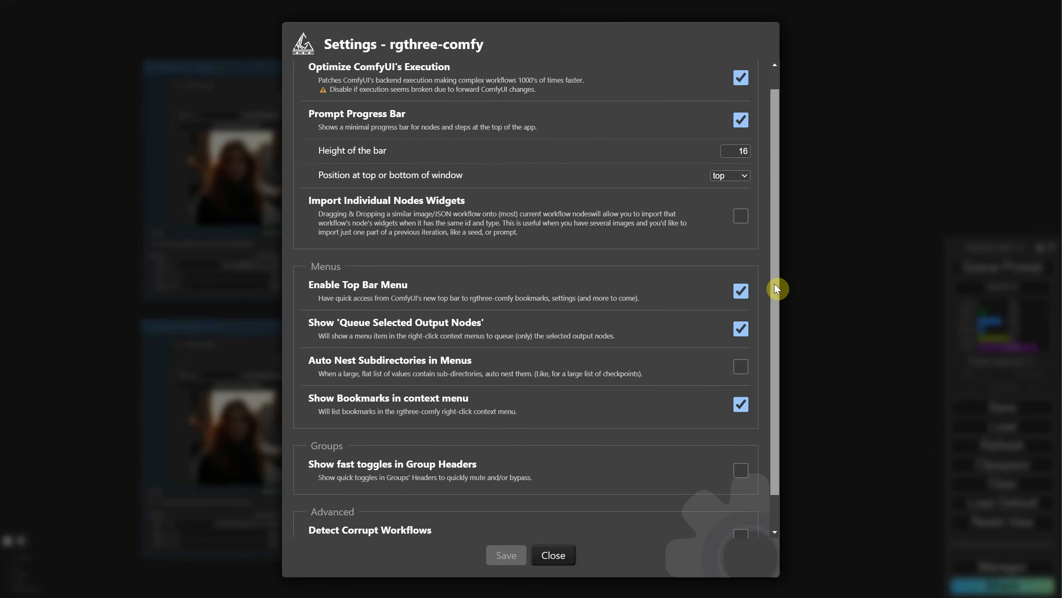
pyautogui.scroll(-2, 775, 284)
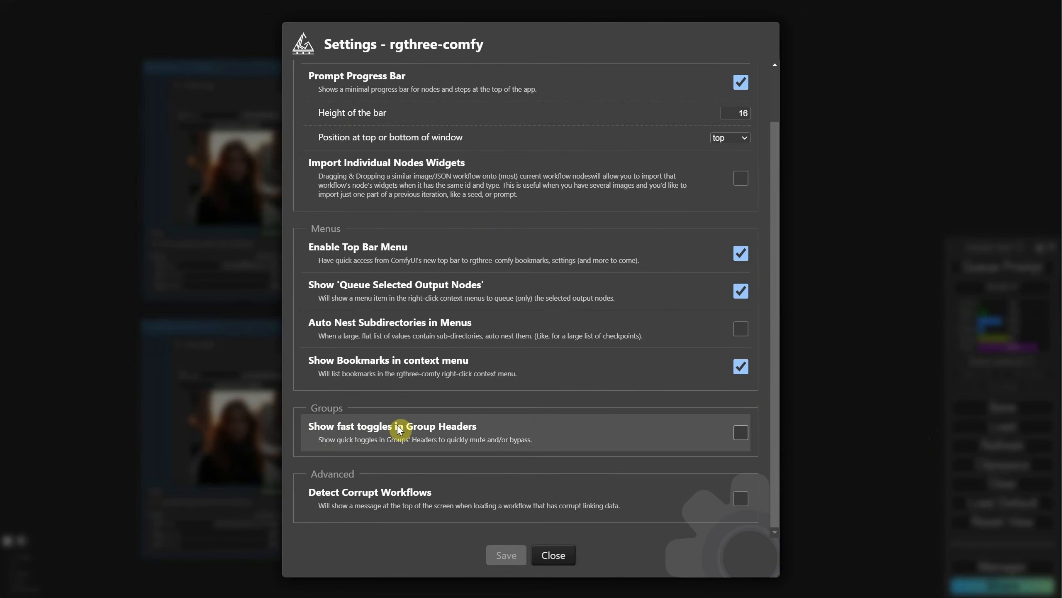
pyautogui.click(741, 438)
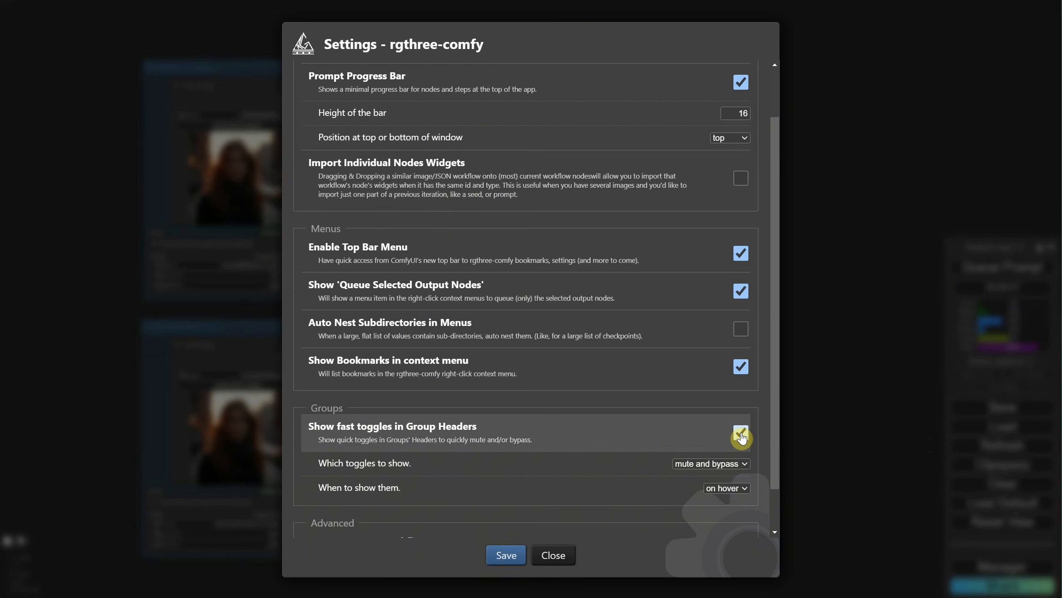
pyautogui.scroll(-2, 730, 418)
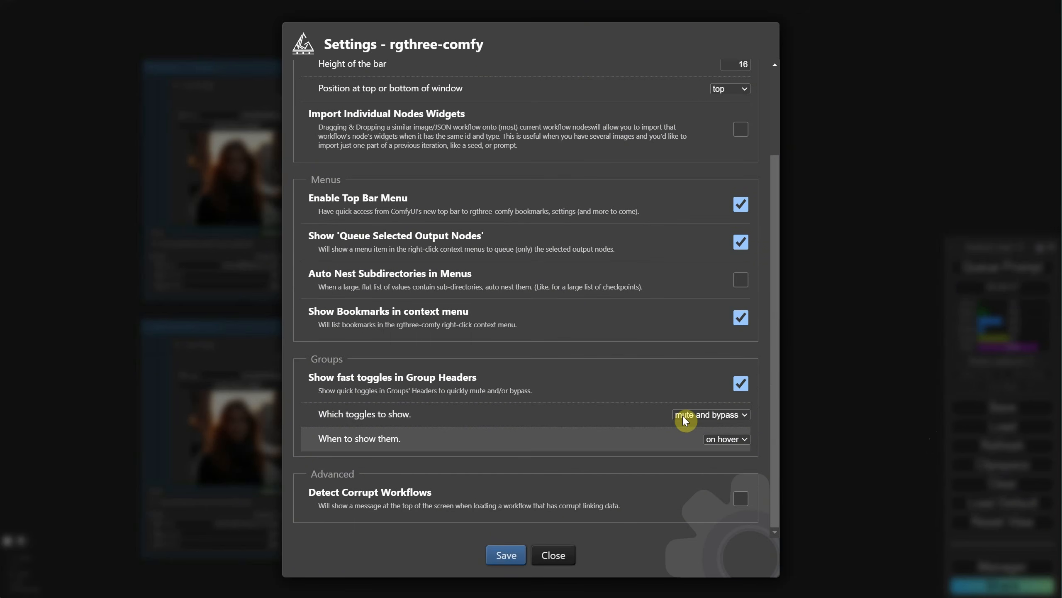
pyautogui.click(726, 439)
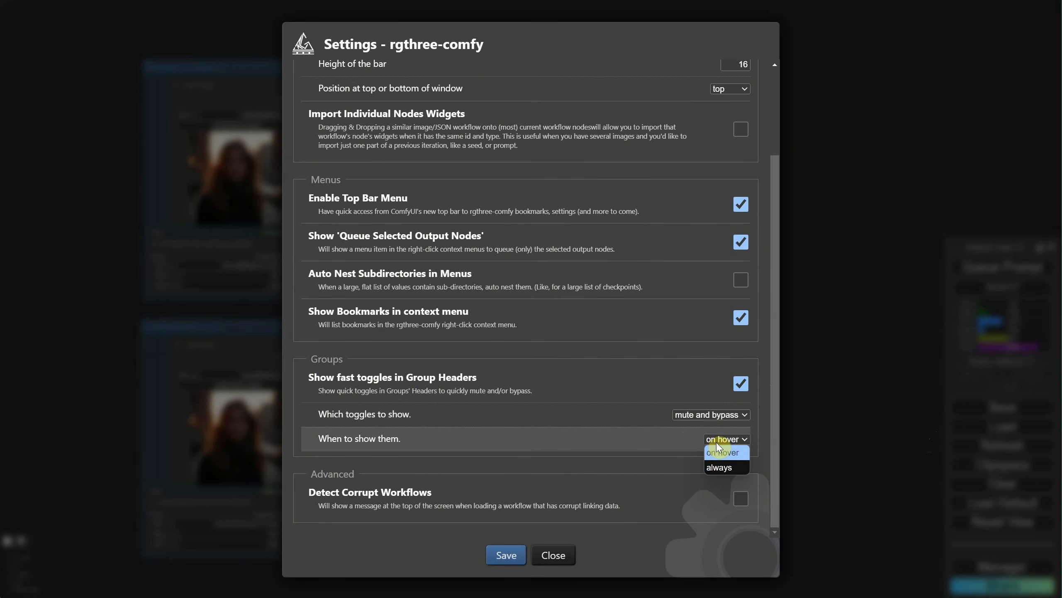
pyautogui.click(719, 467)
pyautogui.click(506, 555)
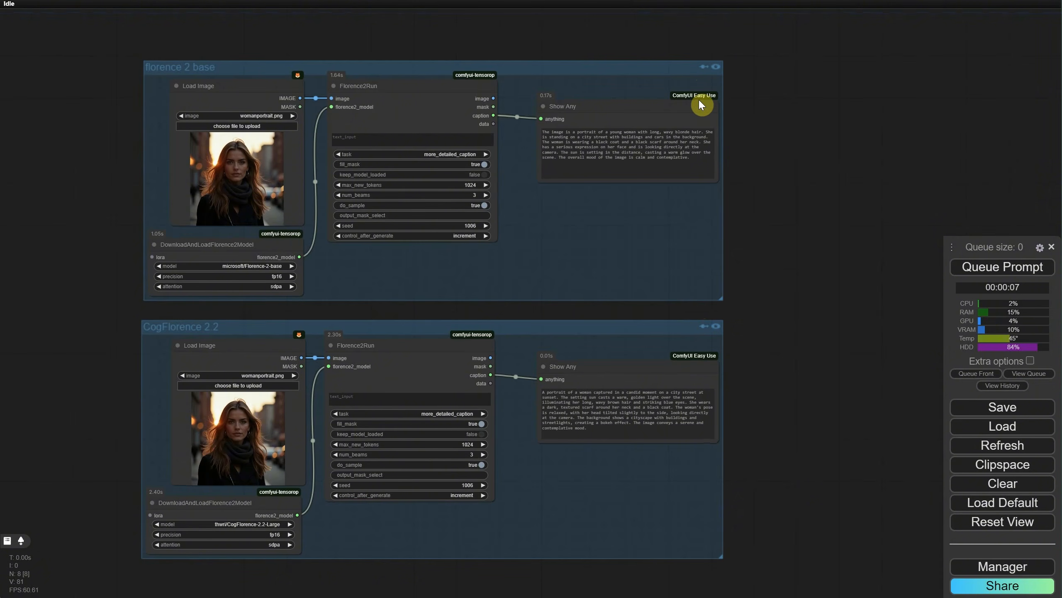
# Step: Try the header toggles by bypassing the florence 2 base group, then muting, bypassing and re-enabling the CogFlorence 2.2 group
pyautogui.click(703, 67)
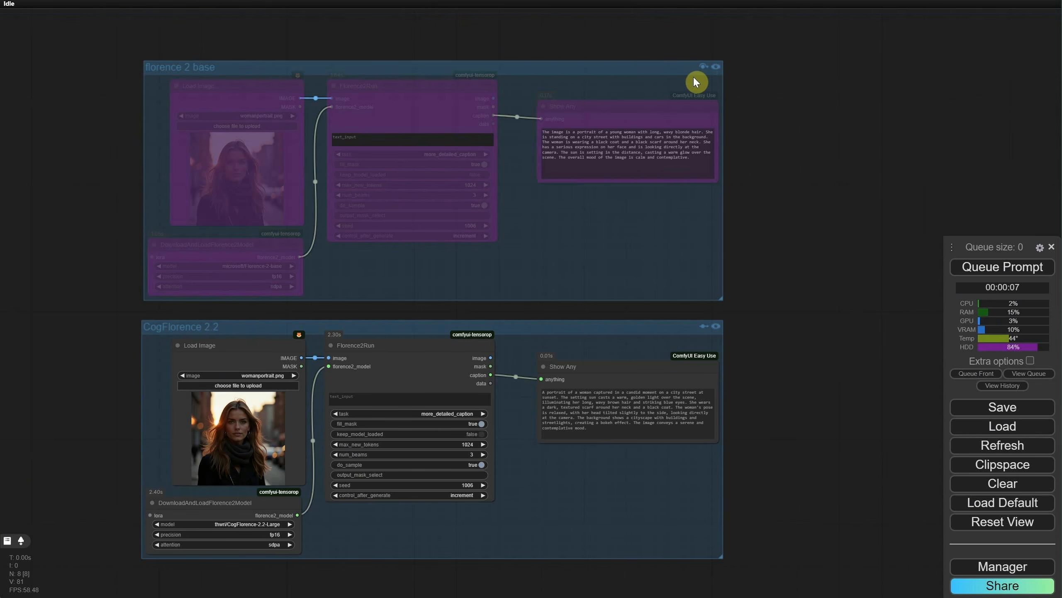
pyautogui.click(715, 327)
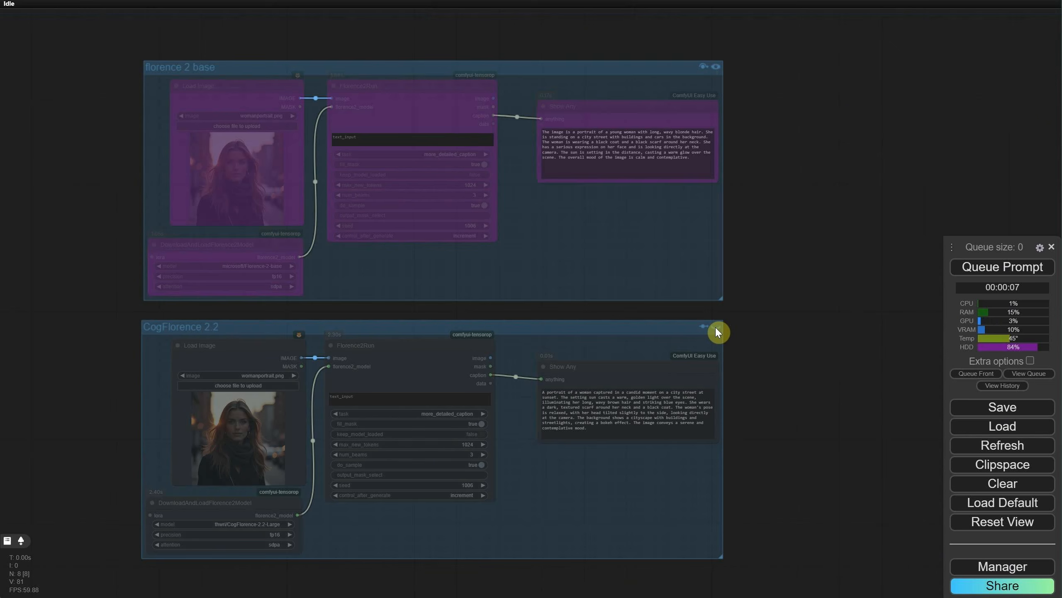
pyautogui.click(703, 326)
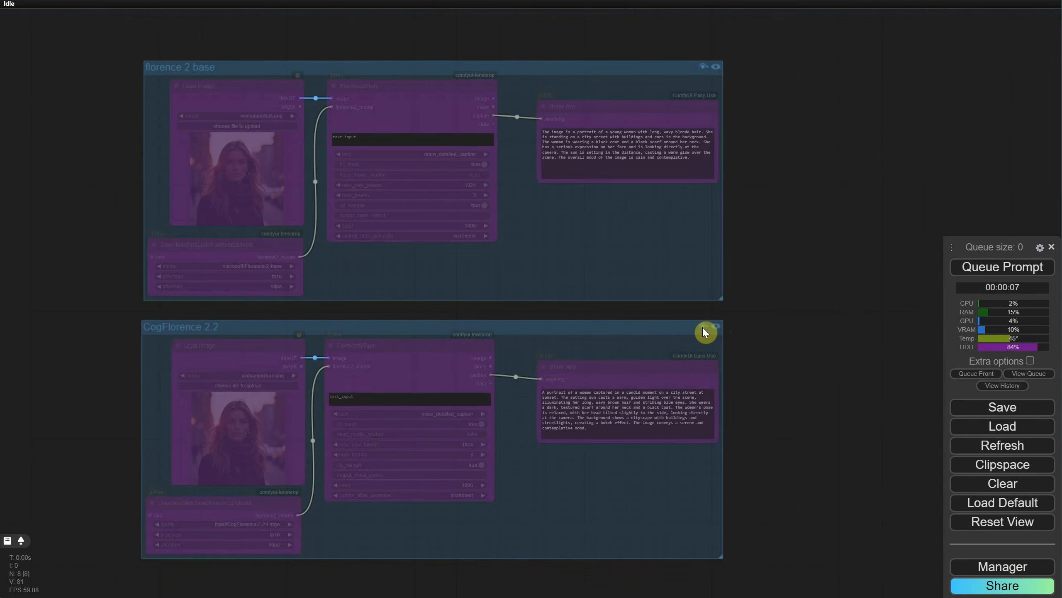
pyautogui.click(703, 327)
pyautogui.click(704, 326)
pyautogui.click(715, 327)
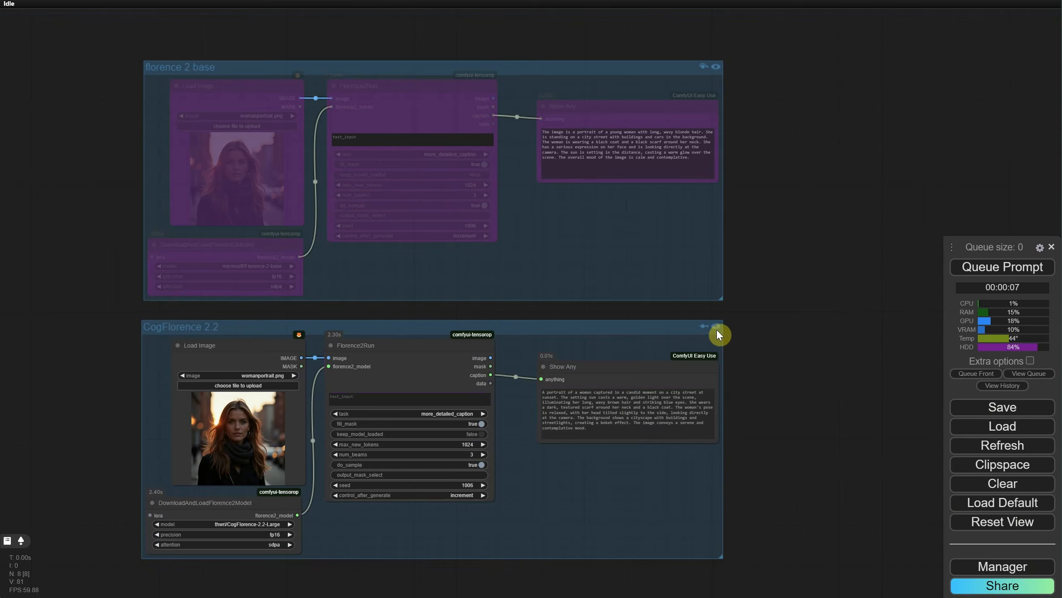
# Step: Run the workflow with the florence 2 base group muted, and re-enable that group
pyautogui.click(716, 68)
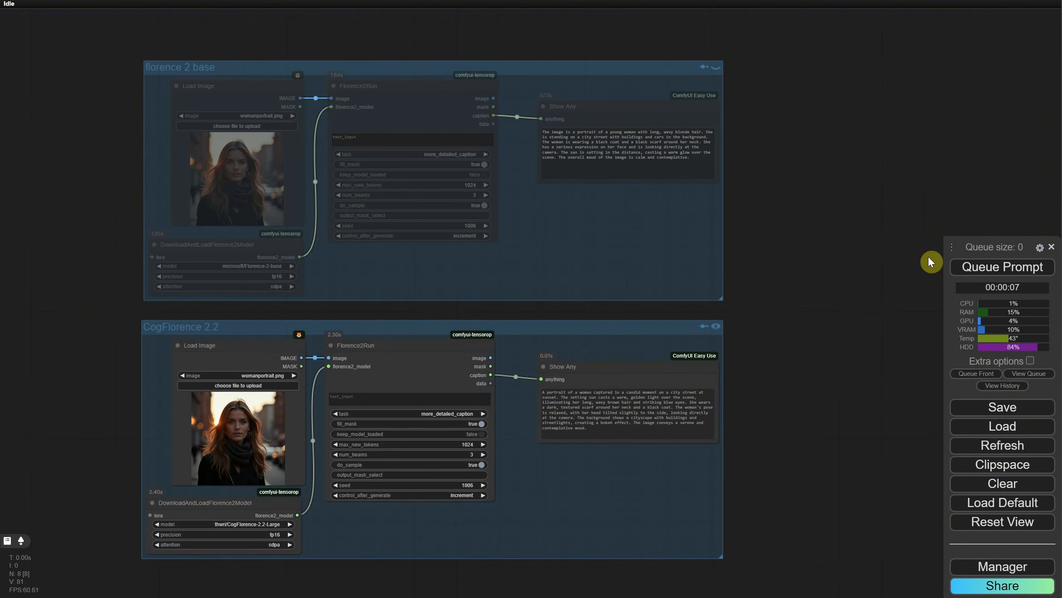
pyautogui.click(974, 267)
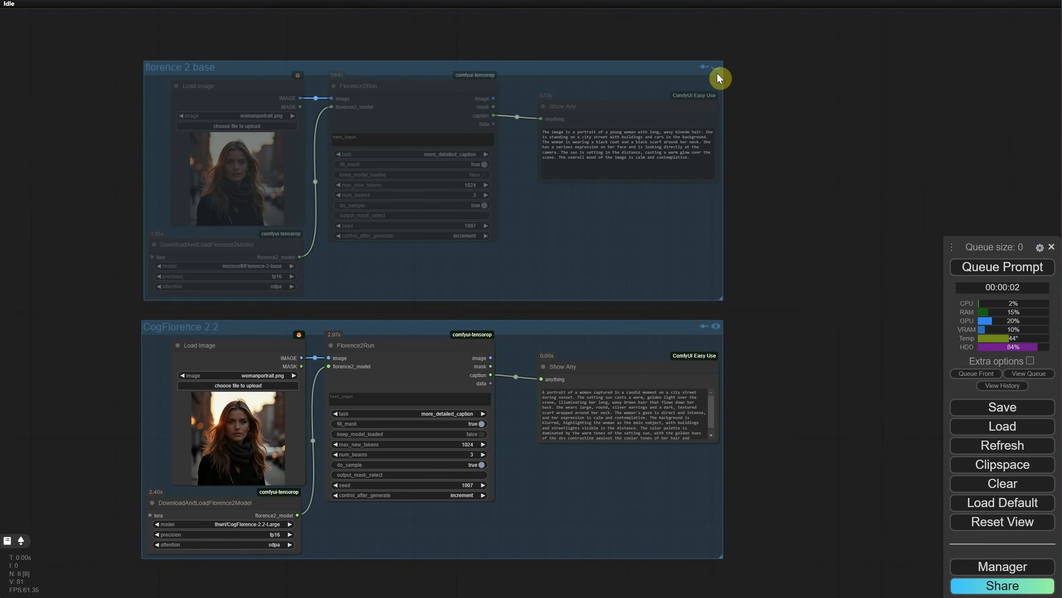
pyautogui.moveTo(719, 73); pyautogui.dragTo(659, 71)
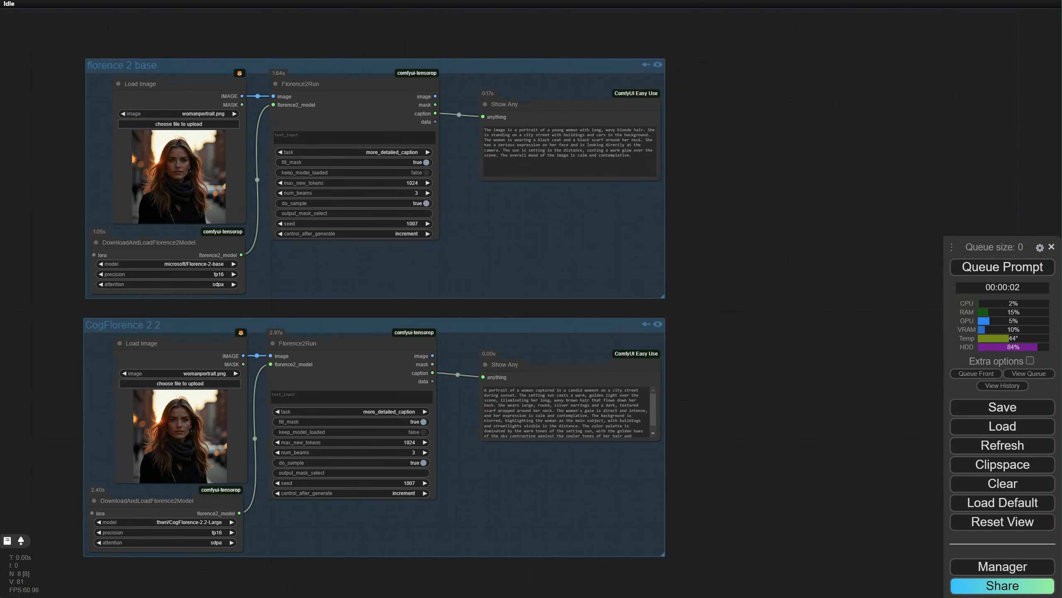
# Step: Add a Fast Groups Muter (rgthree) node beside the two groups and widen it so the full group names fit
pyautogui.doubleClick(771, 221)
pyautogui.write('fast')
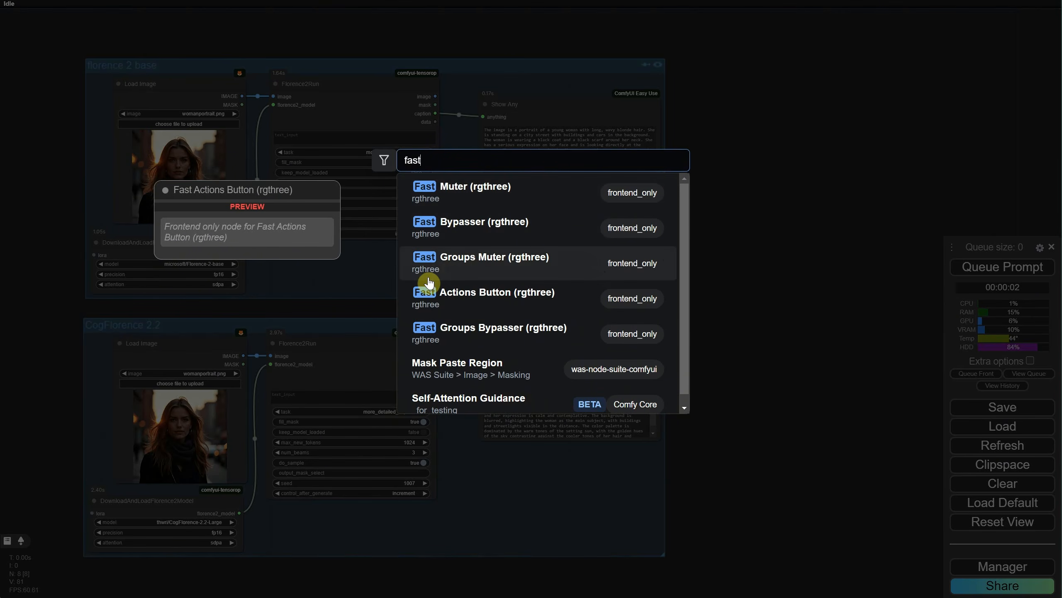
pyautogui.click(497, 265)
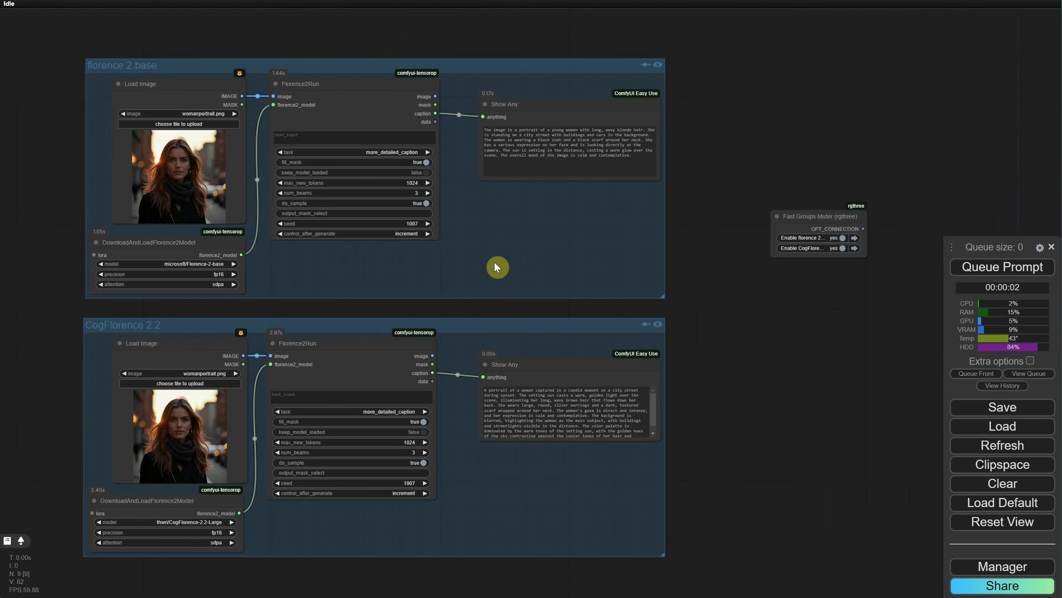
pyautogui.moveTo(805, 241); pyautogui.dragTo(887, 271)
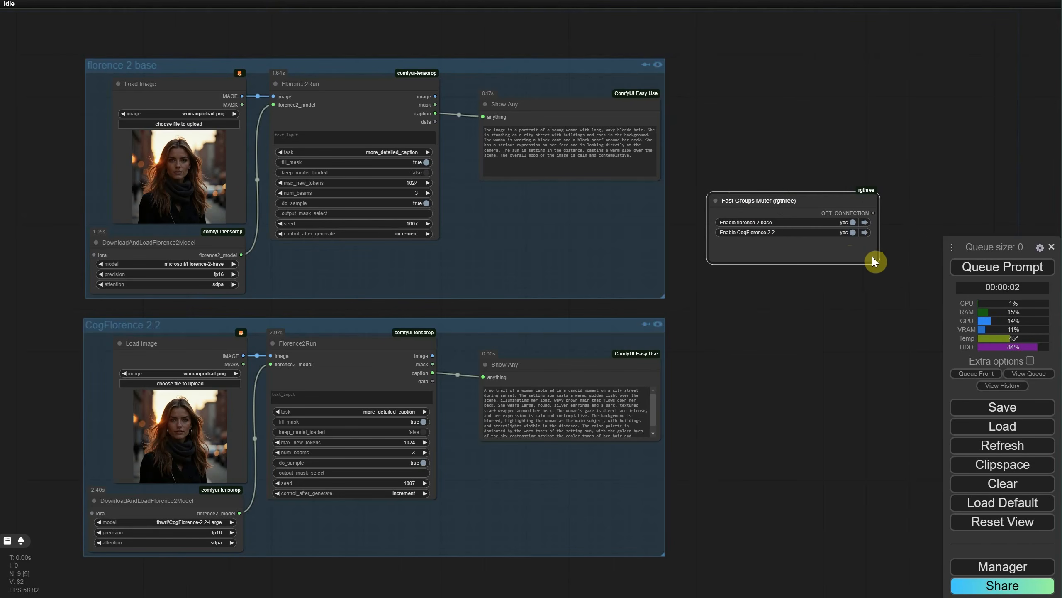
pyautogui.scroll(2, 690, 147)
pyautogui.moveTo(744, 126); pyautogui.dragTo(802, 112)
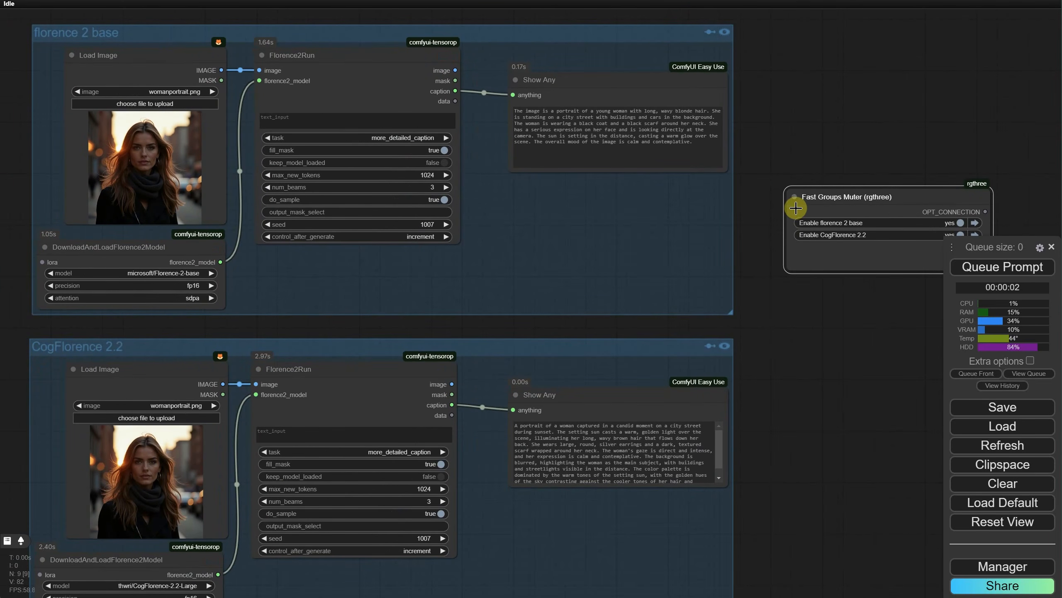
pyautogui.moveTo(780, 291); pyautogui.dragTo(728, 305)
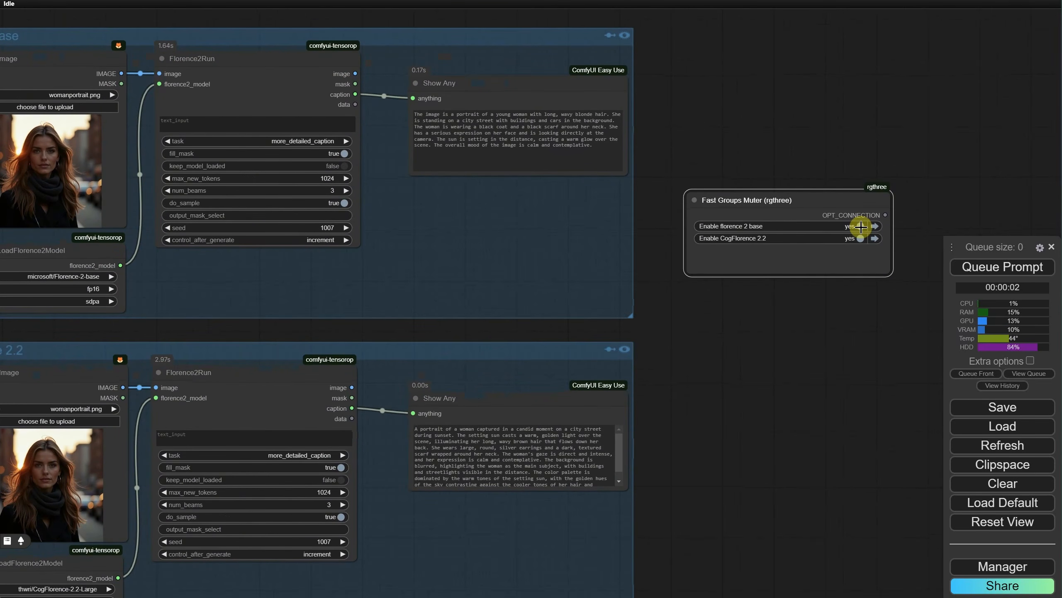
# Step: Test the Fast Groups Muter by switching the florence 2 base and CogFlorence 2.2 groups off and back on
pyautogui.click(859, 227)
pyautogui.click(859, 227)
pyautogui.click(860, 239)
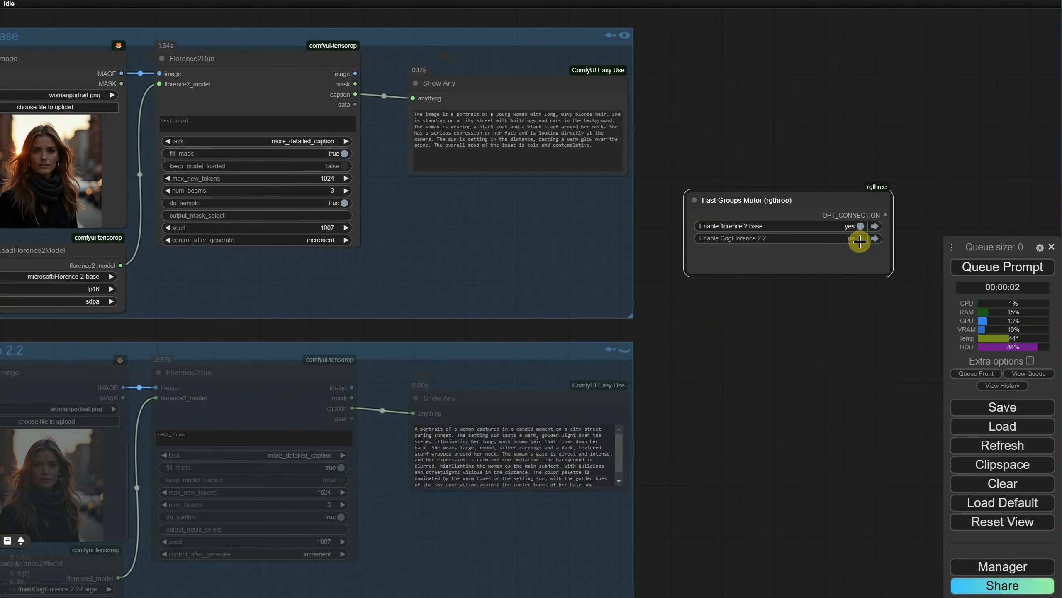
pyautogui.click(859, 240)
pyautogui.click(859, 239)
pyautogui.click(859, 227)
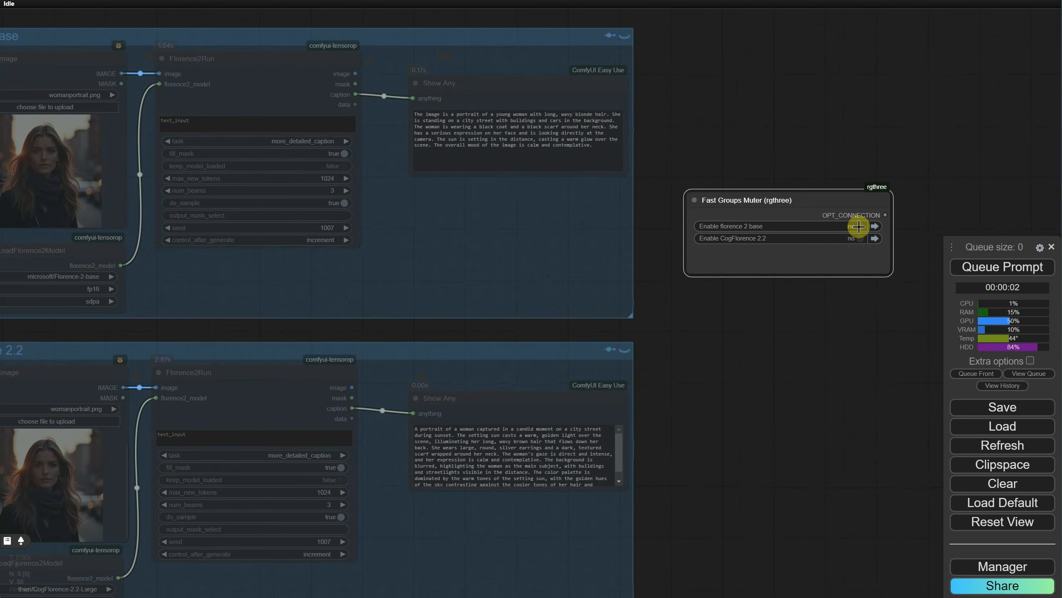
pyautogui.click(857, 238)
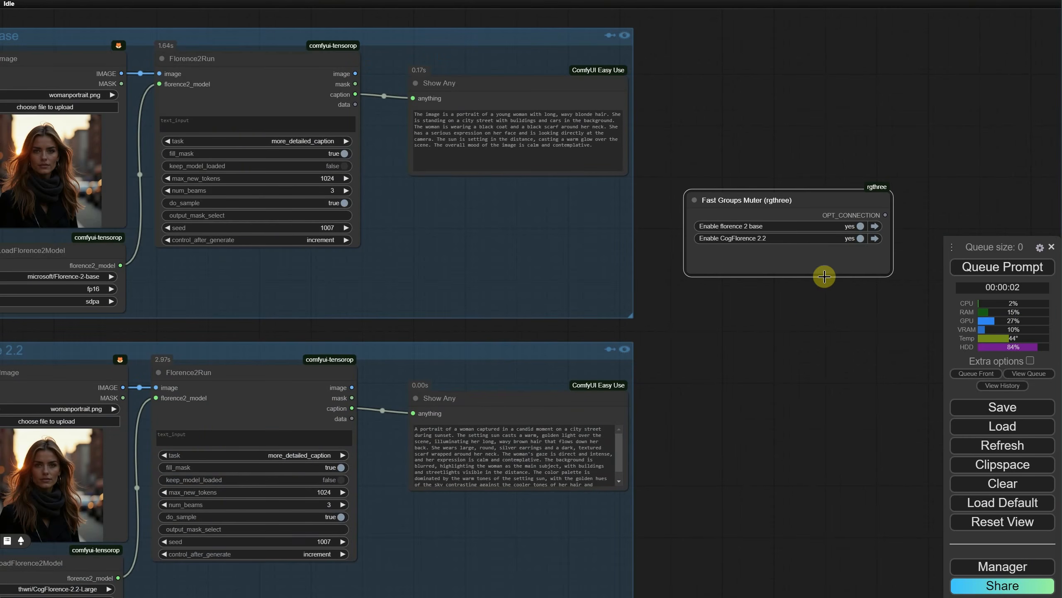
# Step: Move the Fast Groups Muter node lower beside the groups and use its navigation to jump to each group
pyautogui.moveTo(750, 214); pyautogui.dragTo(720, 302)
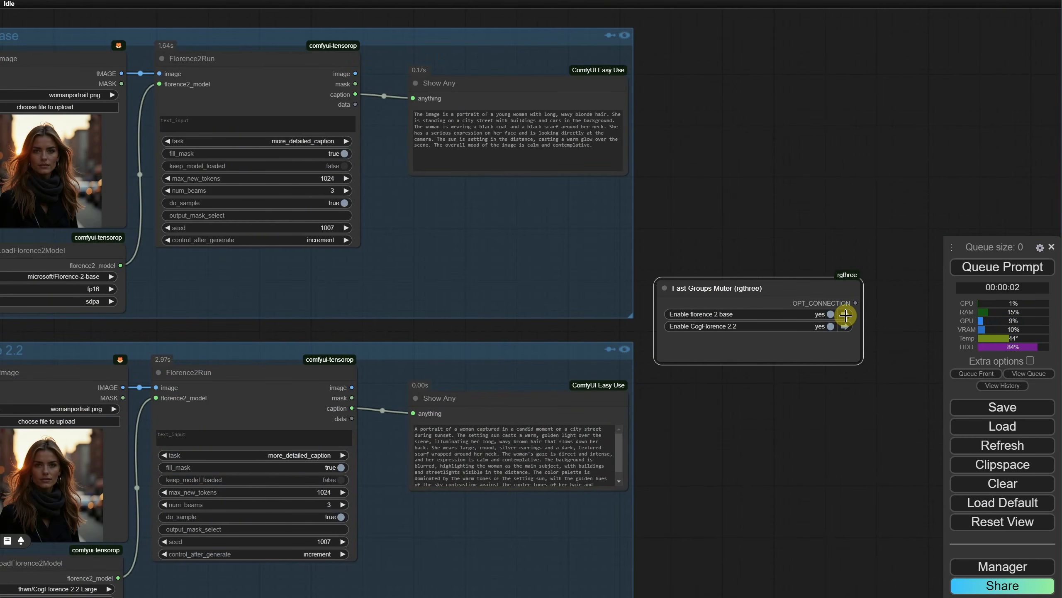
pyautogui.click(845, 315)
pyautogui.moveTo(896, 372); pyautogui.dragTo(706, 298)
pyautogui.click(865, 371)
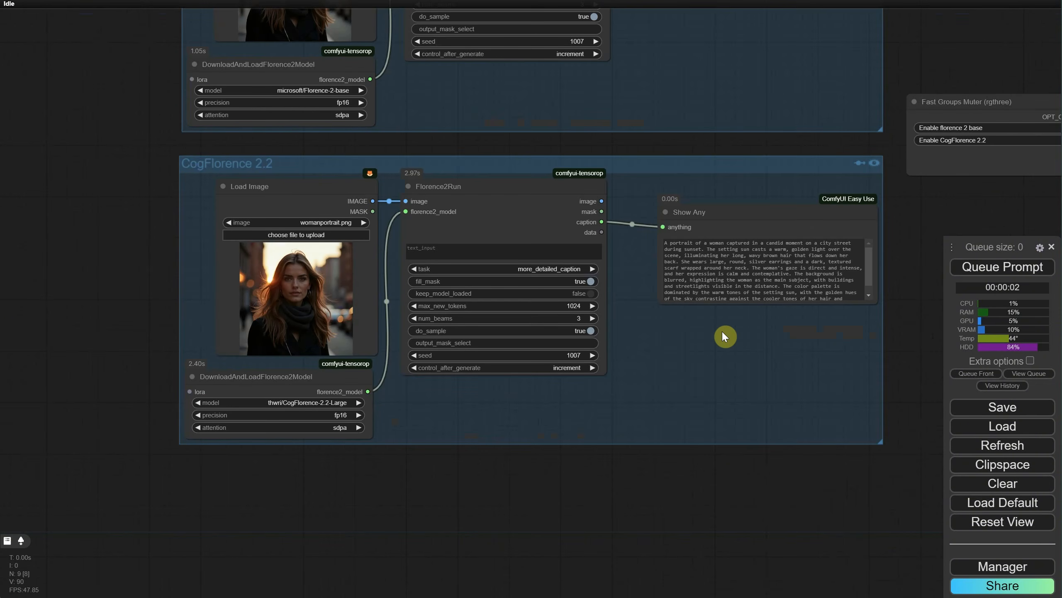
# Step: Change the CogFlorence 2.2 group's color to yellow
pyautogui.moveTo(892, 237); pyautogui.dragTo(778, 333)
pyautogui.rightClick(535, 276)
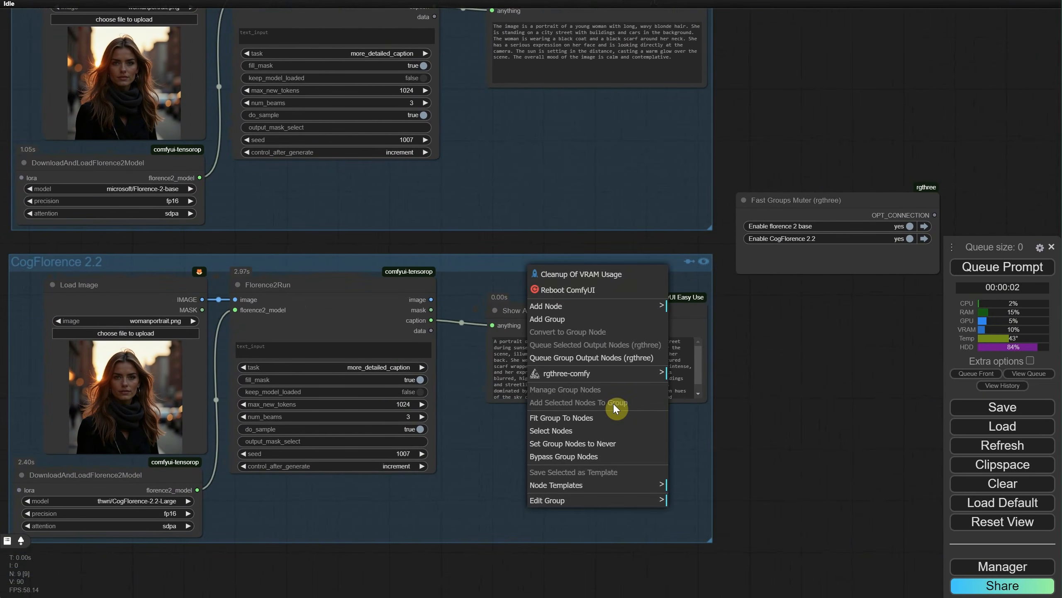
pyautogui.click(612, 501)
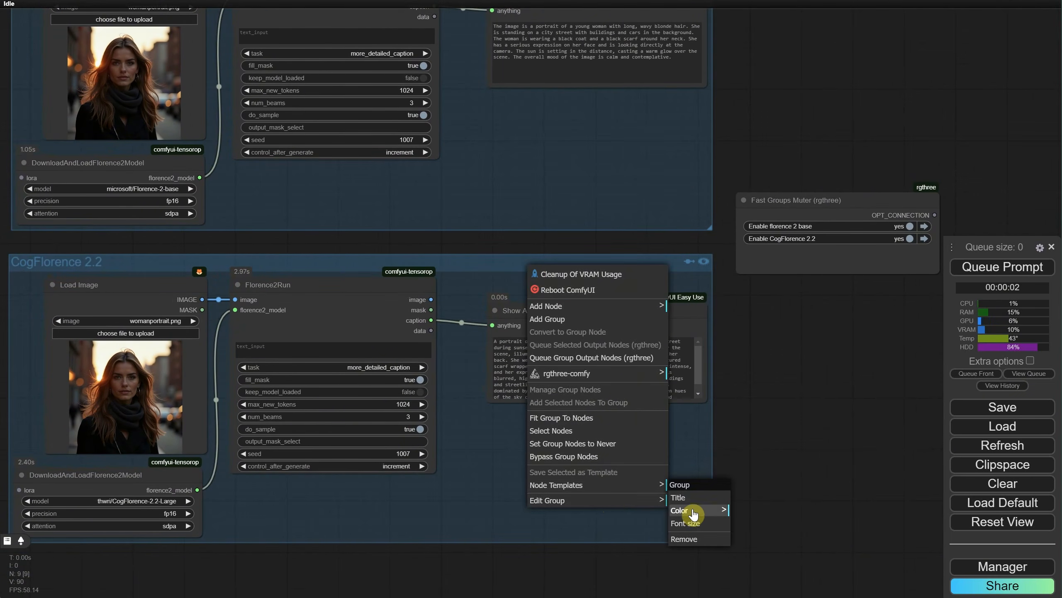
pyautogui.click(693, 514)
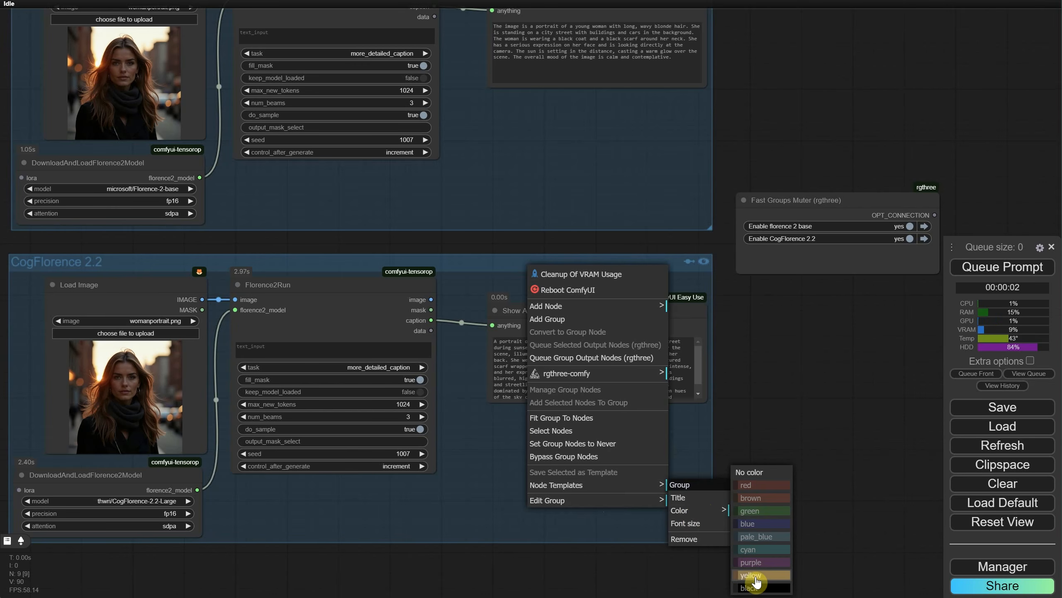
pyautogui.click(756, 581)
# Step: Set the Fast Groups Muter node's matchColors property to yellow
pyautogui.rightClick(802, 211)
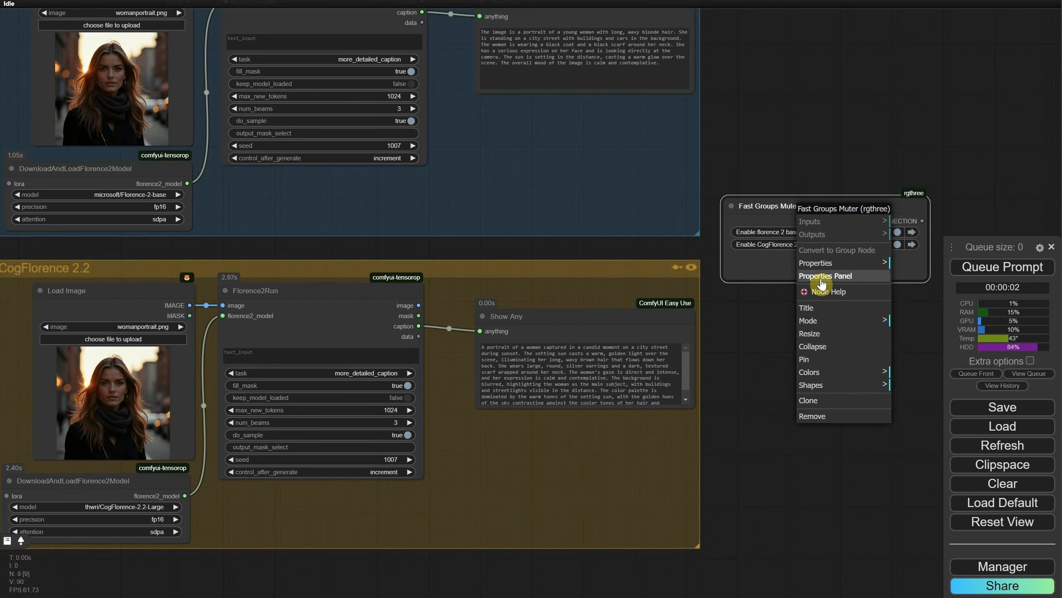
pyautogui.click(822, 283)
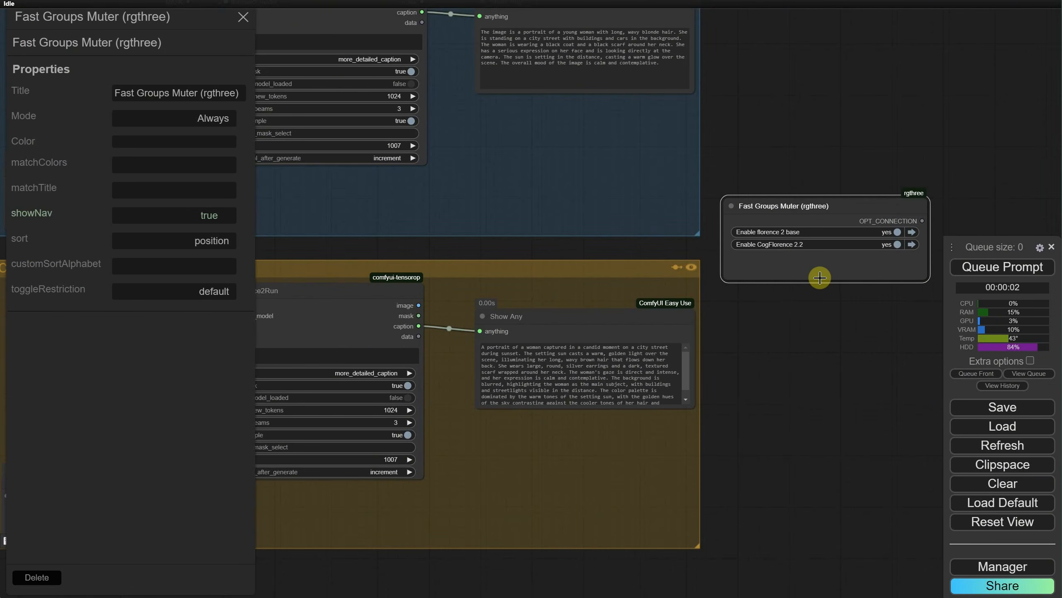
pyautogui.click(183, 171)
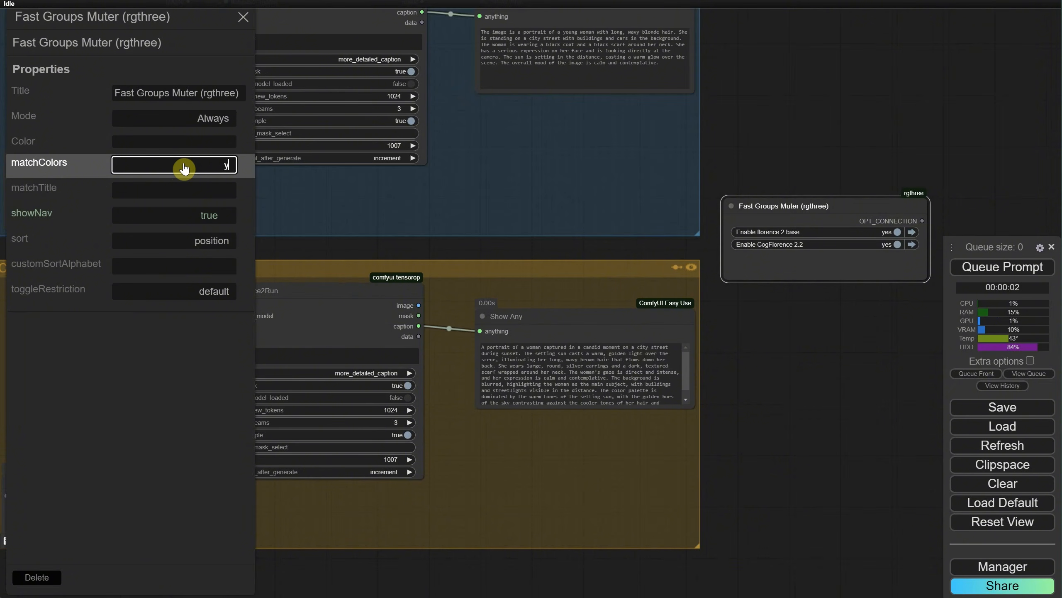
pyautogui.press('Return')
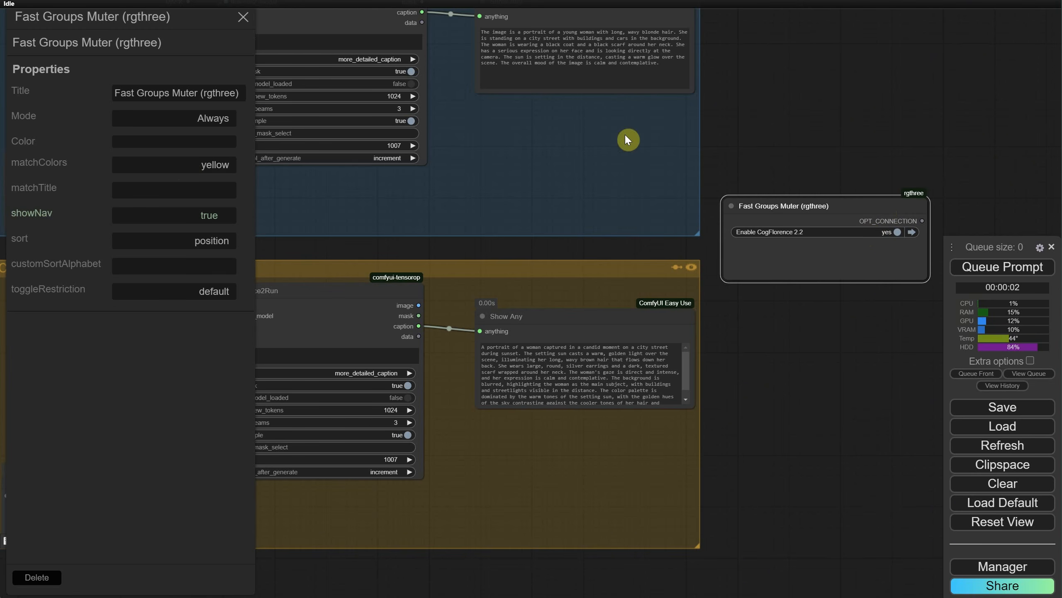
# Step: View the color names offered for the Fast Groups Muter's Color property and close the list without choosing one
pyautogui.click(206, 149)
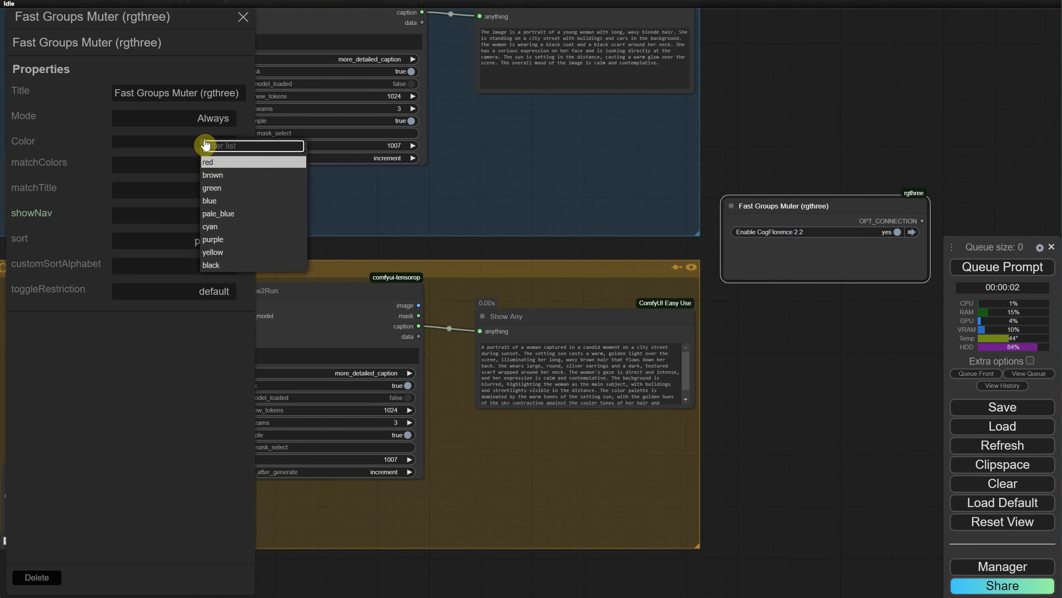
pyautogui.click(169, 142)
pyautogui.click(146, 171)
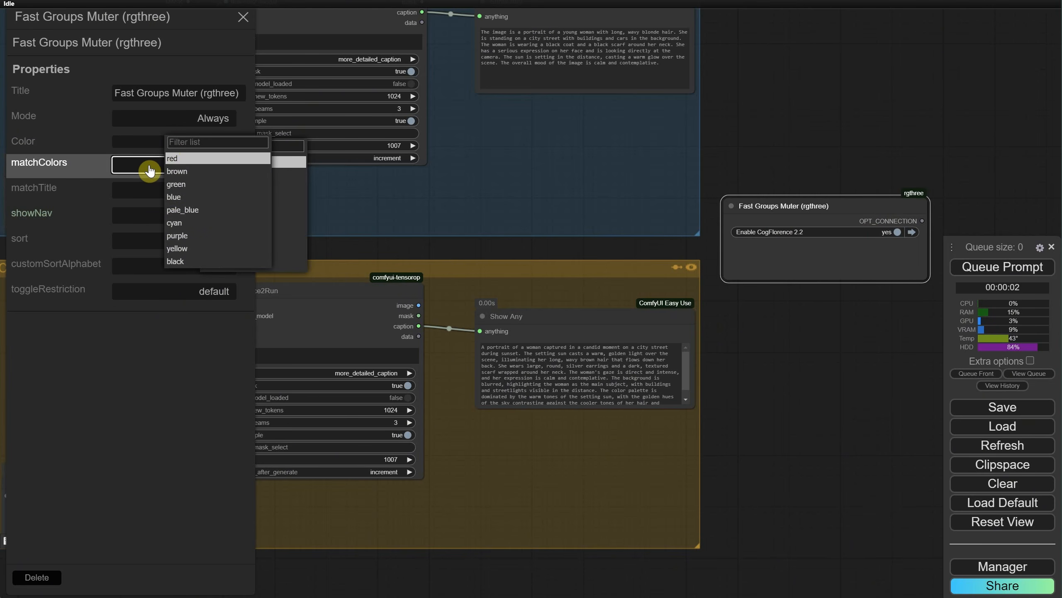
pyautogui.click(693, 127)
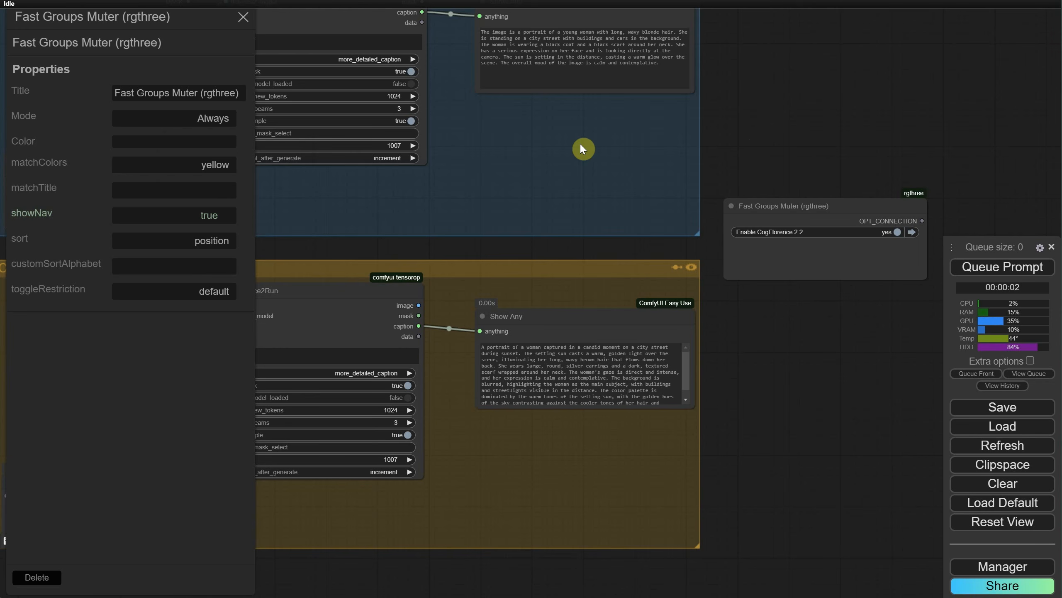
# Step: Set the Fast Groups Muter node's matchColors property to pale_blue
pyautogui.doubleClick(223, 169)
pyautogui.write('pale')
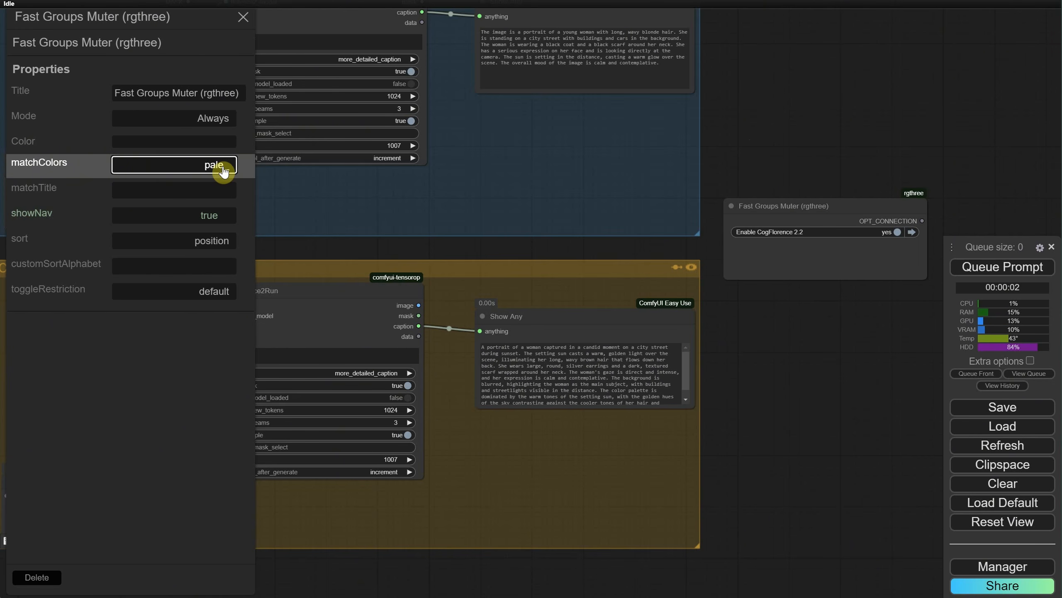
pyautogui.write('_blue')
pyautogui.press('Return')
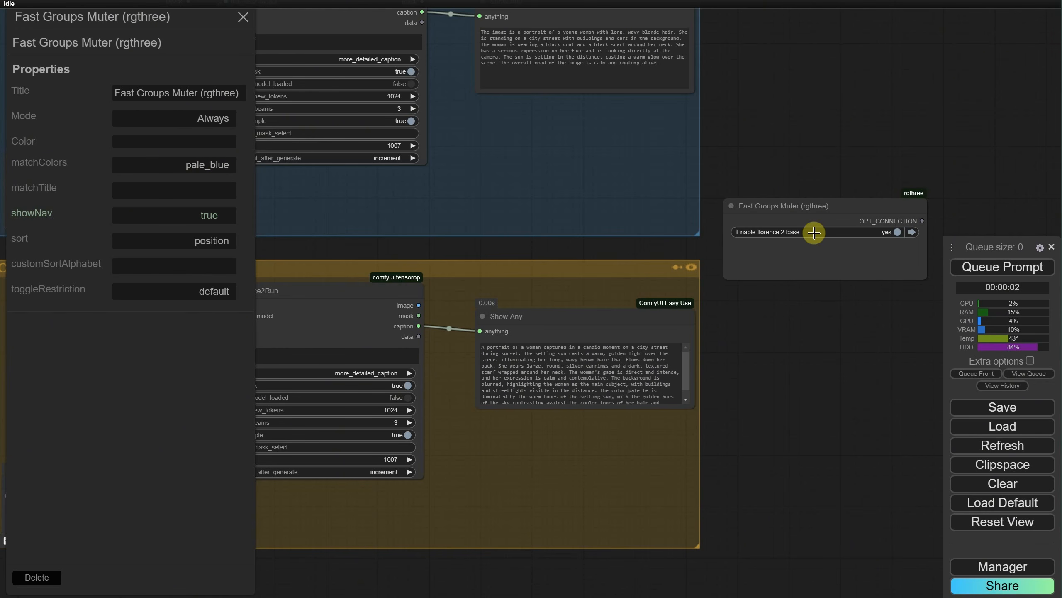
pyautogui.scroll(-3, 757, 201)
pyautogui.scroll(2, 774, 130)
pyautogui.moveTo(769, 126); pyautogui.dragTo(715, 143)
# Step: Clear the Fast Groups Muter node's matchColors property and close its properties
pyautogui.doubleClick(210, 170)
pyautogui.press('BackSpace')
pyautogui.press('Return')
pyautogui.click(243, 17)
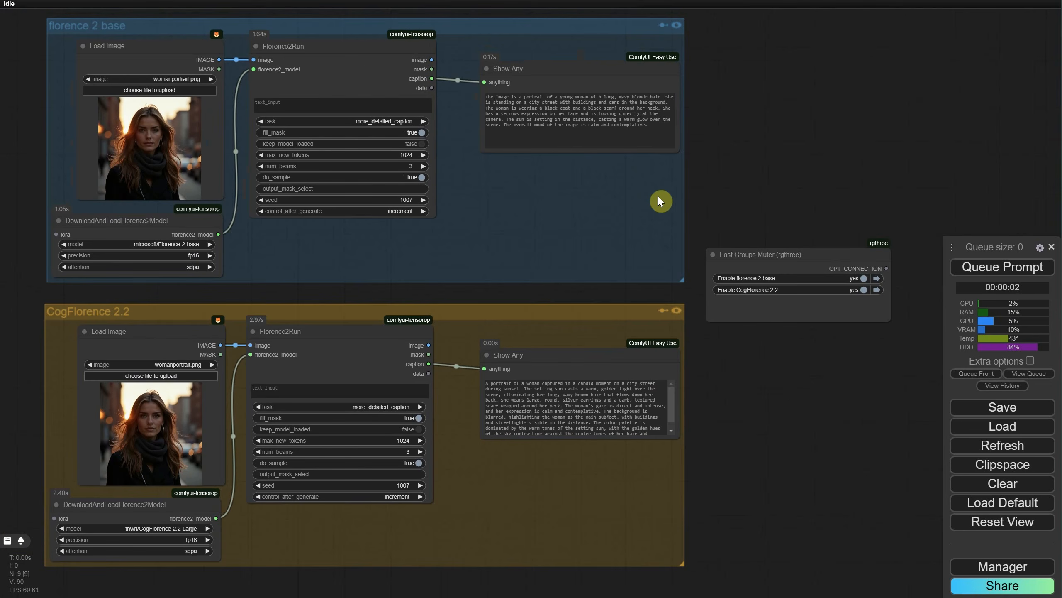
# Step: Delete all nodes inside the CogFlorence 2.2 group and remove the emptied group
pyautogui.moveTo(736, 506); pyautogui.dragTo(773, 499)
pyautogui.moveTo(739, 579); pyautogui.dragTo(62, 301)
pyautogui.press('Delete')
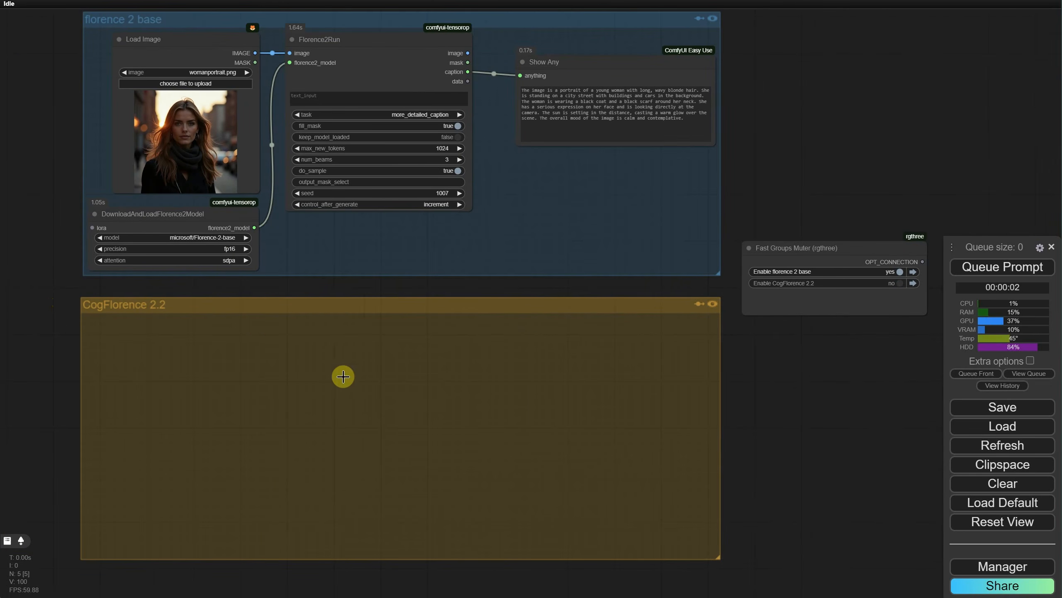
pyautogui.rightClick(346, 306)
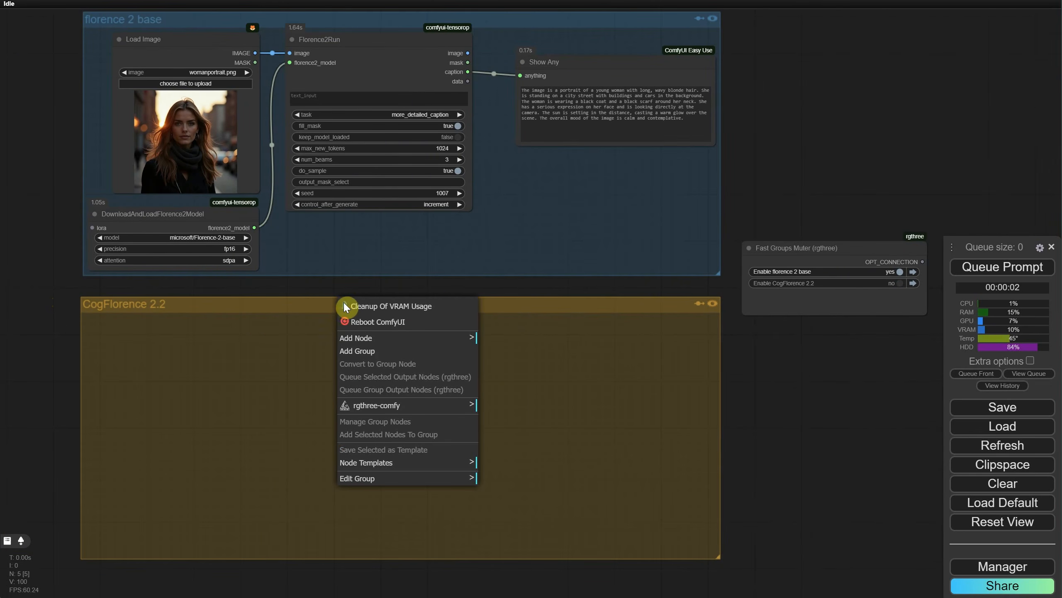
pyautogui.click(370, 481)
pyautogui.click(494, 517)
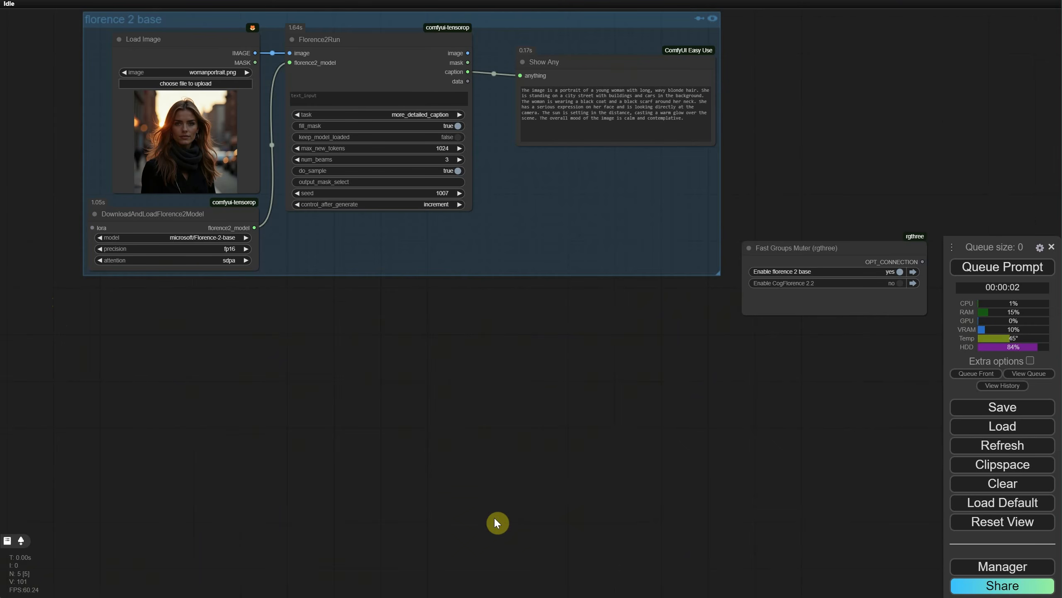
# Step: Rename the florence 2 base group as "Prompt from Image"
pyautogui.moveTo(484, 358); pyautogui.dragTo(486, 463)
pyautogui.scroll(1, 496, 426)
pyautogui.scroll(1, 488, 434)
pyautogui.rightClick(345, 83)
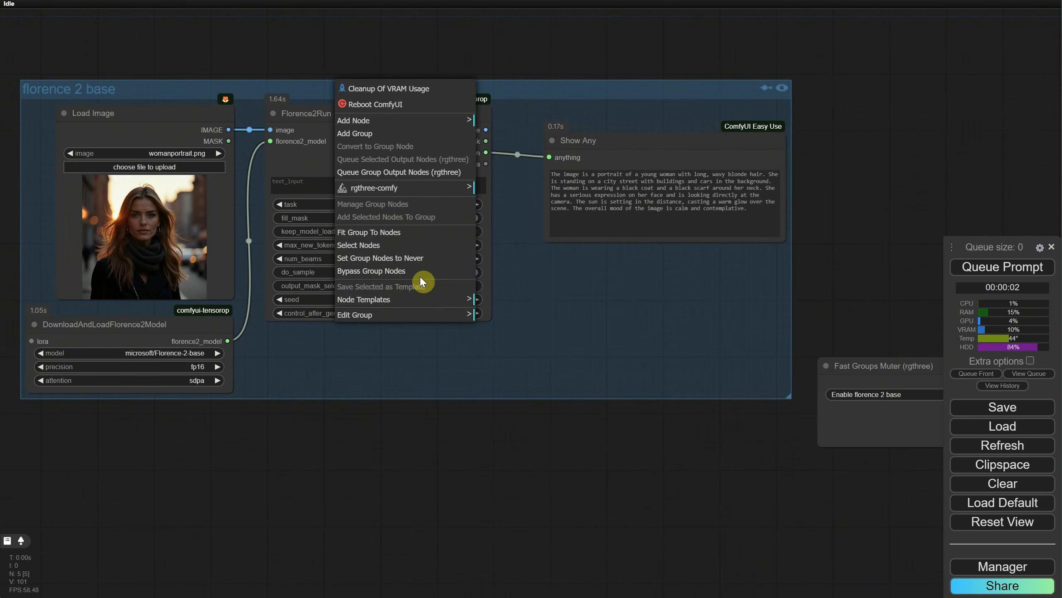
pyautogui.click(426, 313)
pyautogui.click(488, 313)
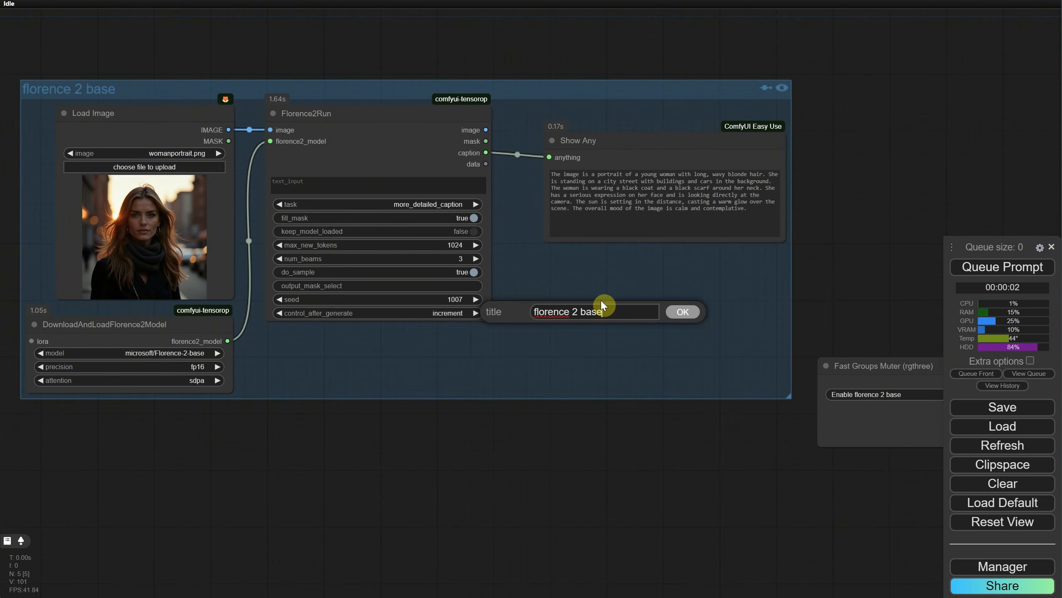
pyautogui.write('Prompt from I')
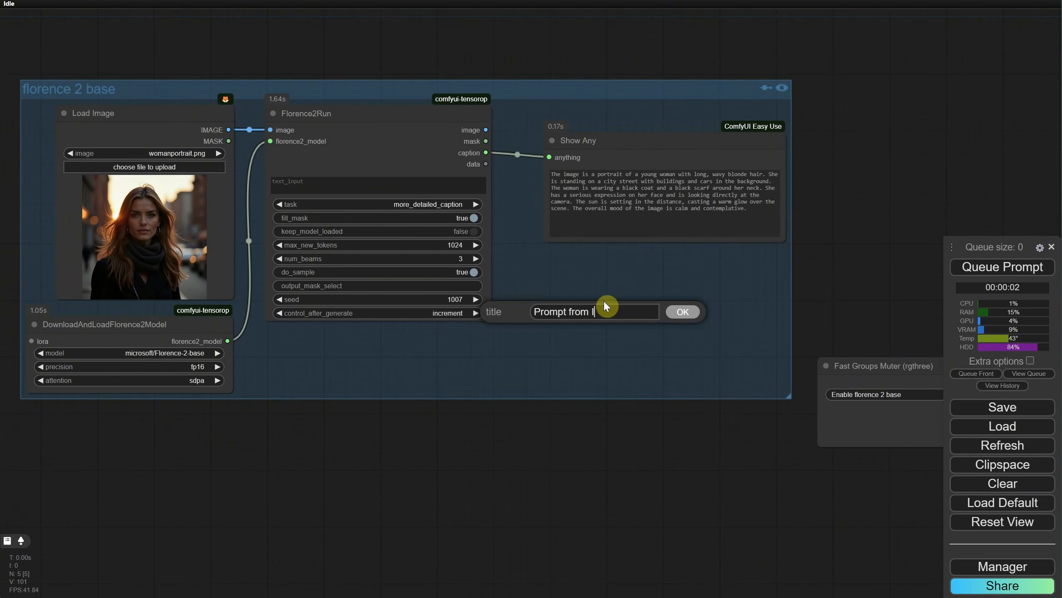
pyautogui.write('mage')
pyautogui.press('Return')
# Step: Disable and re-enable the Prompt from Image group through the Fast Groups Muter node
pyautogui.moveTo(800, 448); pyautogui.dragTo(655, 427)
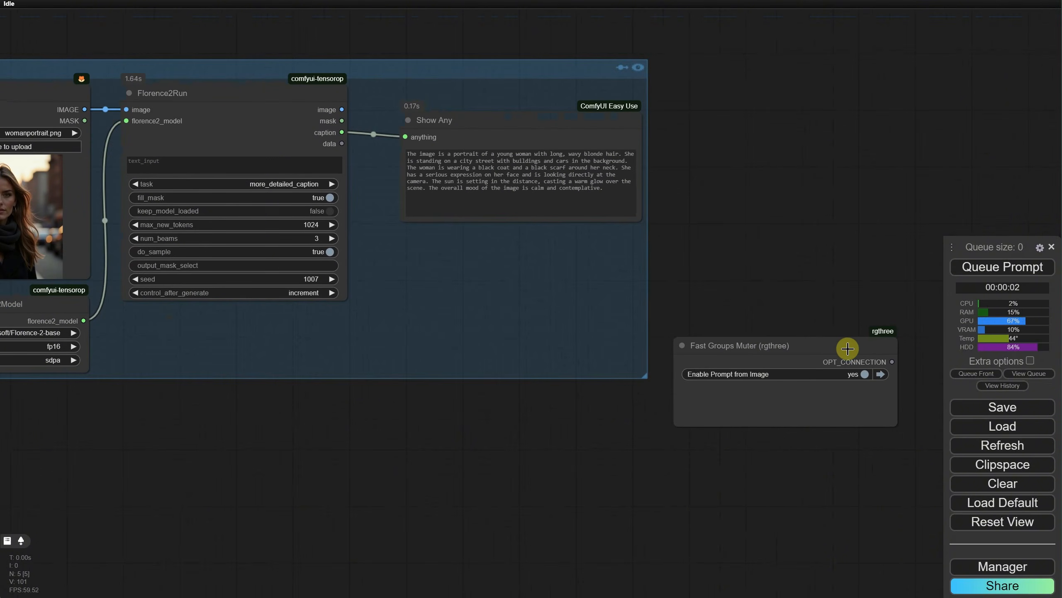
pyautogui.click(863, 375)
pyautogui.click(864, 378)
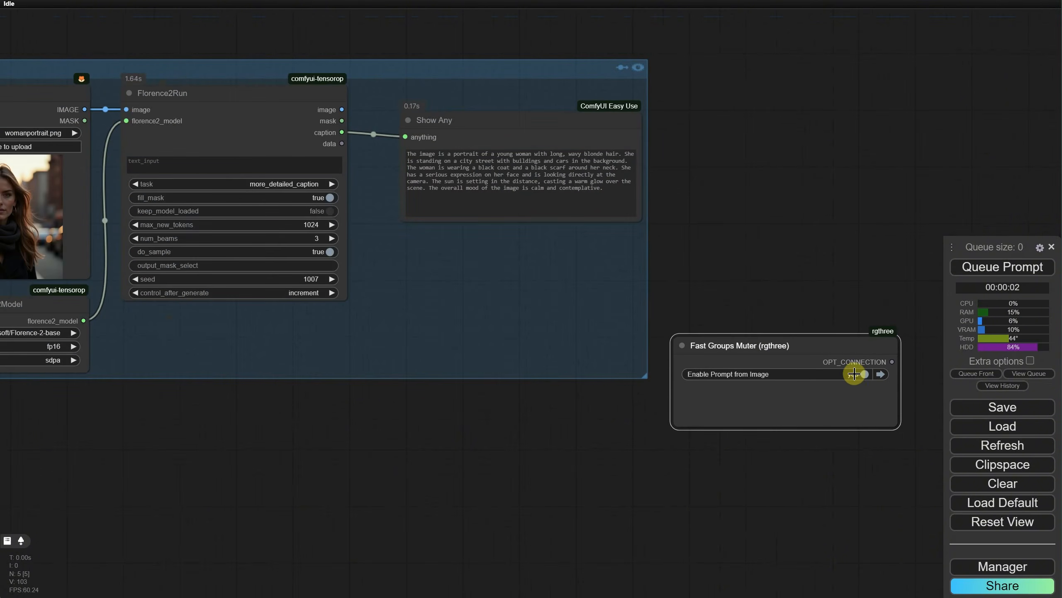
# Step: Move the Fast Groups Muter node directly beneath the Prompt from Image group
pyautogui.moveTo(344, 469); pyautogui.dragTo(519, 429)
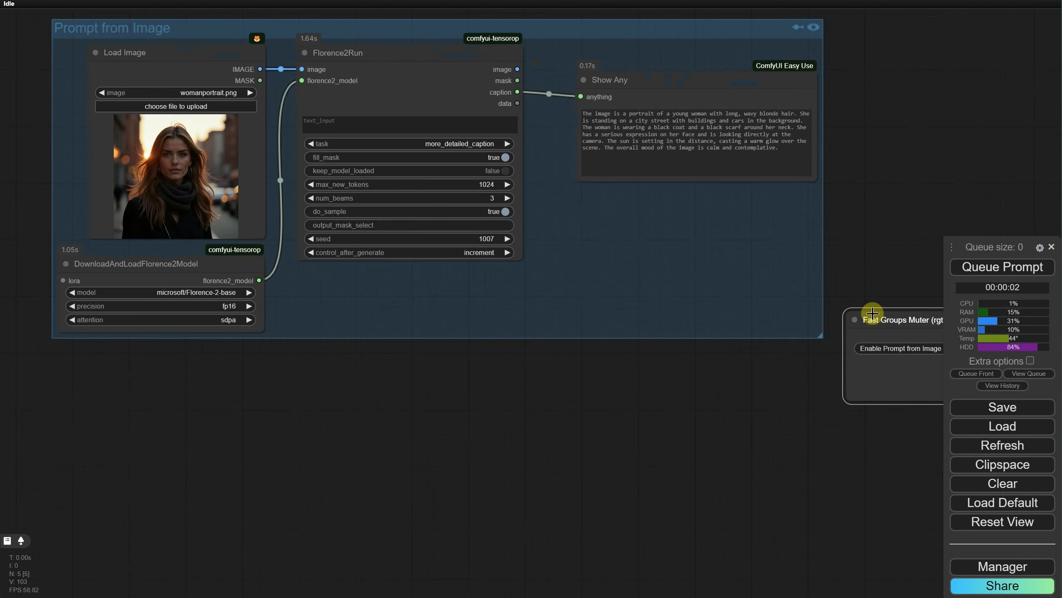
pyautogui.moveTo(871, 313); pyautogui.dragTo(603, 371)
pyautogui.scroll(-2, 327, 403)
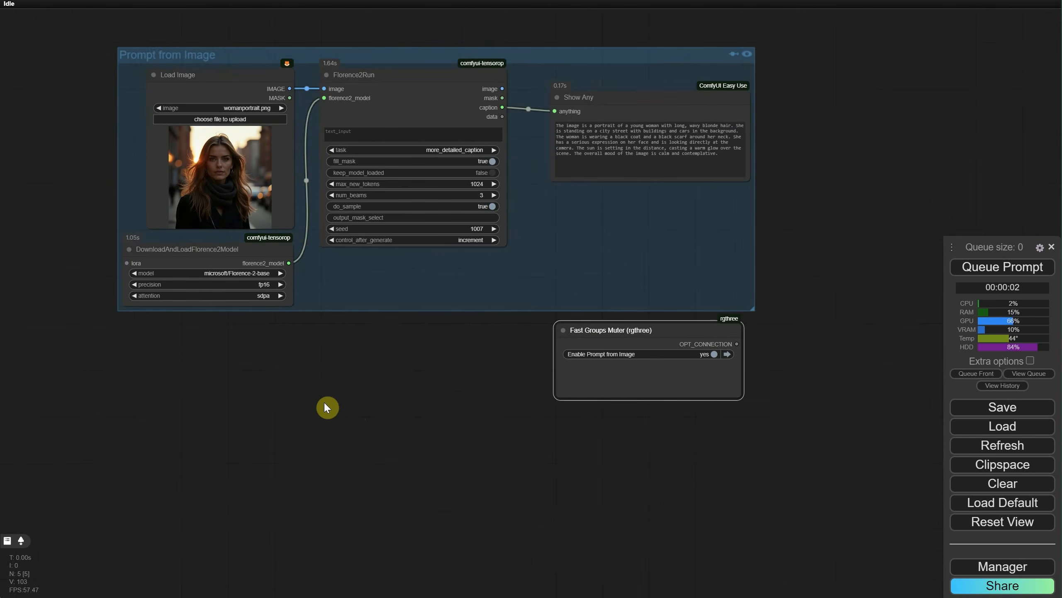
# Step: Add a Positive node below the Prompt from Image group and enter "my prompt" as its text
pyautogui.doubleClick(327, 406)
pyautogui.write('positive')
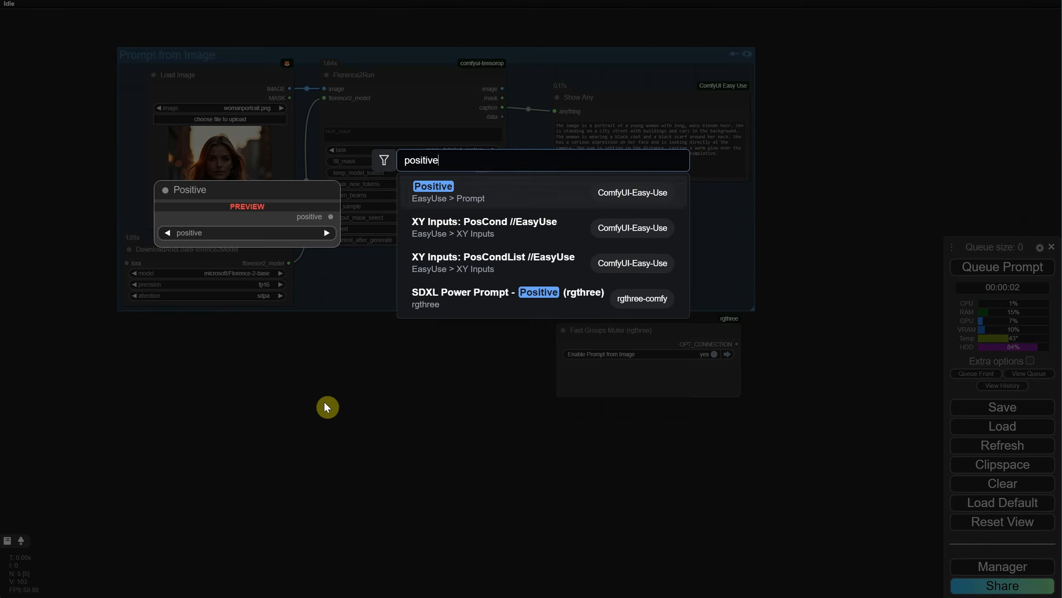
pyautogui.press('Return')
pyautogui.moveTo(375, 393); pyautogui.dragTo(284, 356)
pyautogui.click(308, 405)
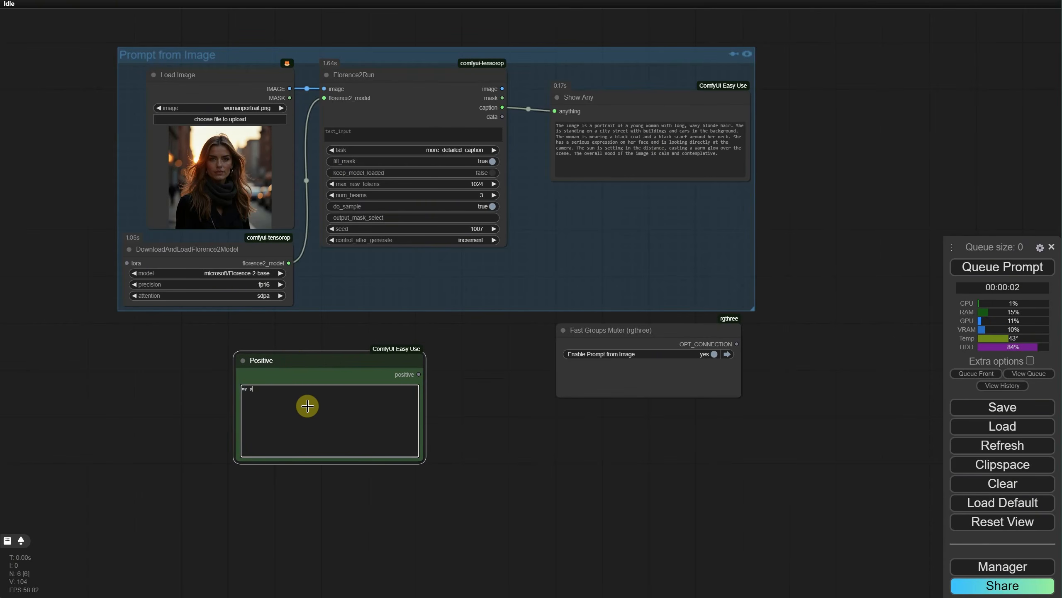
pyautogui.scroll(3, 443, 385)
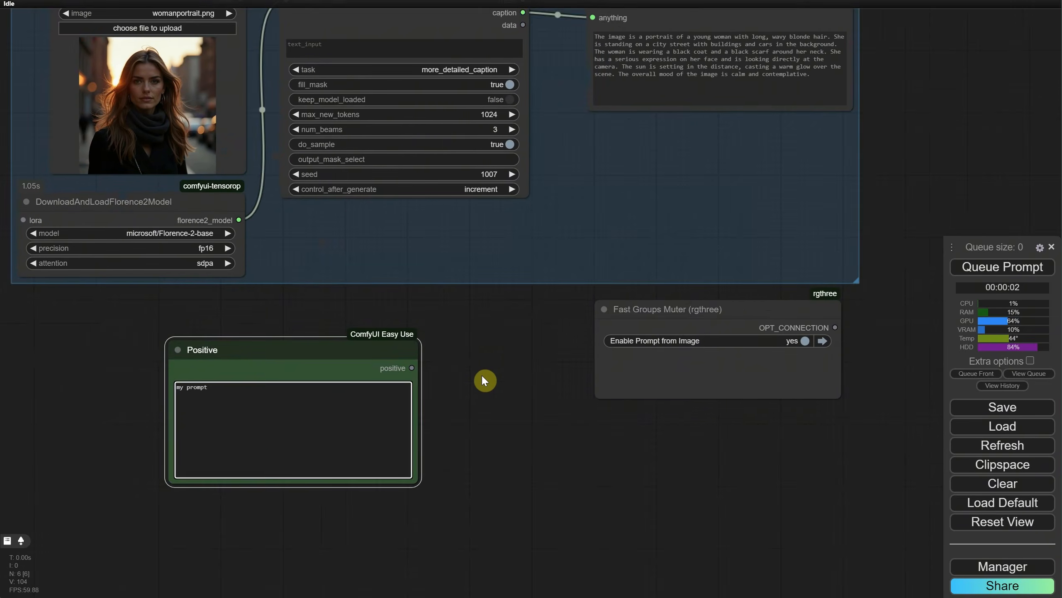
# Step: Move the Positive and Fast Groups Muter nodes lower to free space beneath the Prompt from Image group
pyautogui.moveTo(482, 361); pyautogui.dragTo(529, 411)
pyautogui.scroll(-1, 529, 421)
pyautogui.moveTo(320, 422); pyautogui.dragTo(398, 462)
pyautogui.moveTo(783, 541); pyautogui.dragTo(635, 486)
pyautogui.moveTo(560, 346); pyautogui.dragTo(547, 493)
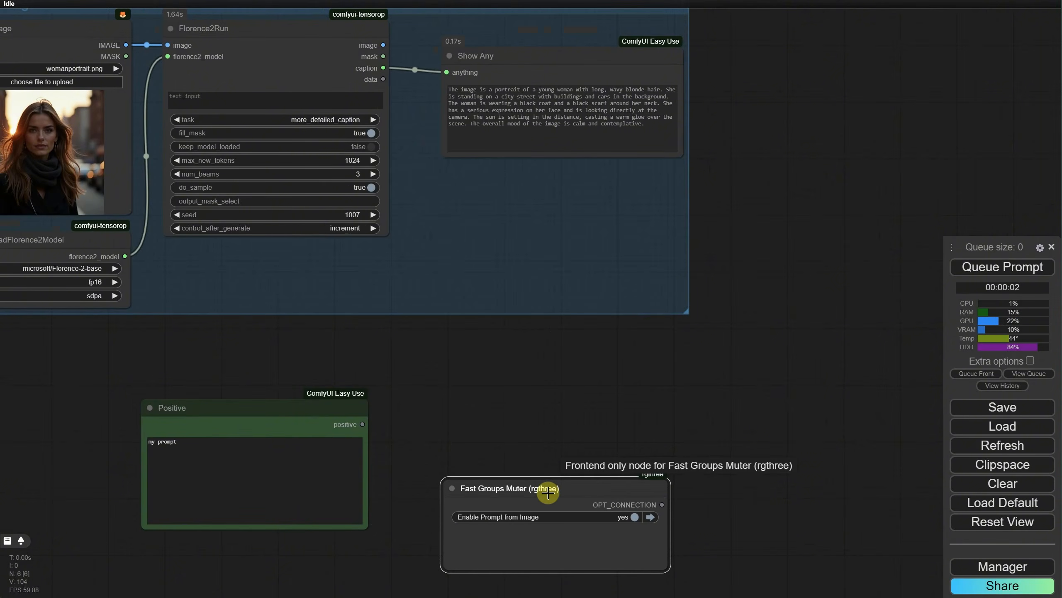
# Step: Add an Any Switch (rgthree) node, feeding Florence2Run's caption into any_01 and the Positive node's output into any_02
pyautogui.doubleClick(528, 379)
pyautogui.write('switch an')
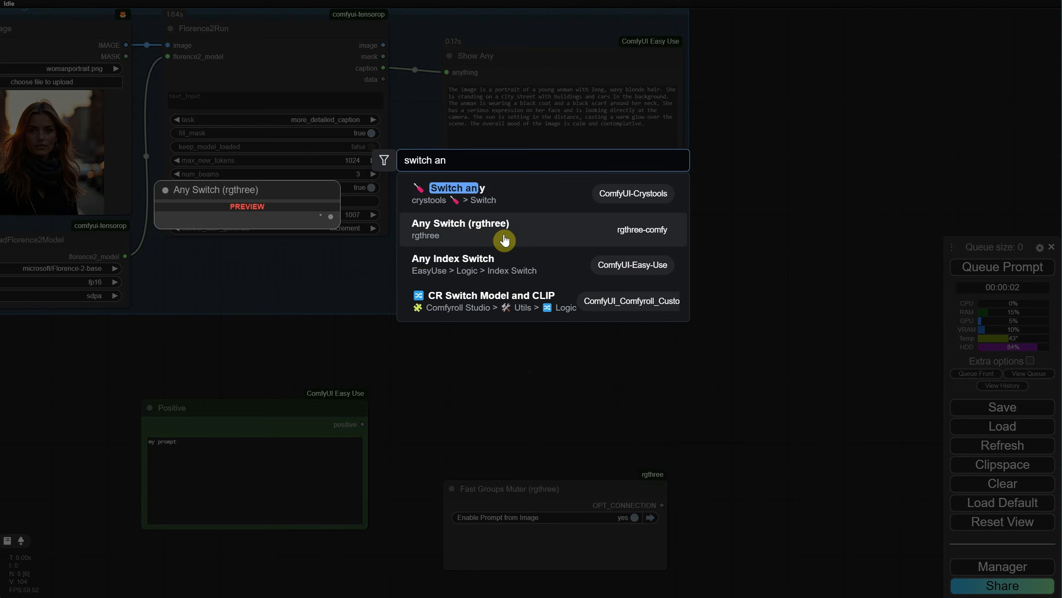
pyautogui.click(534, 242)
pyautogui.moveTo(444, 378); pyautogui.dragTo(492, 398)
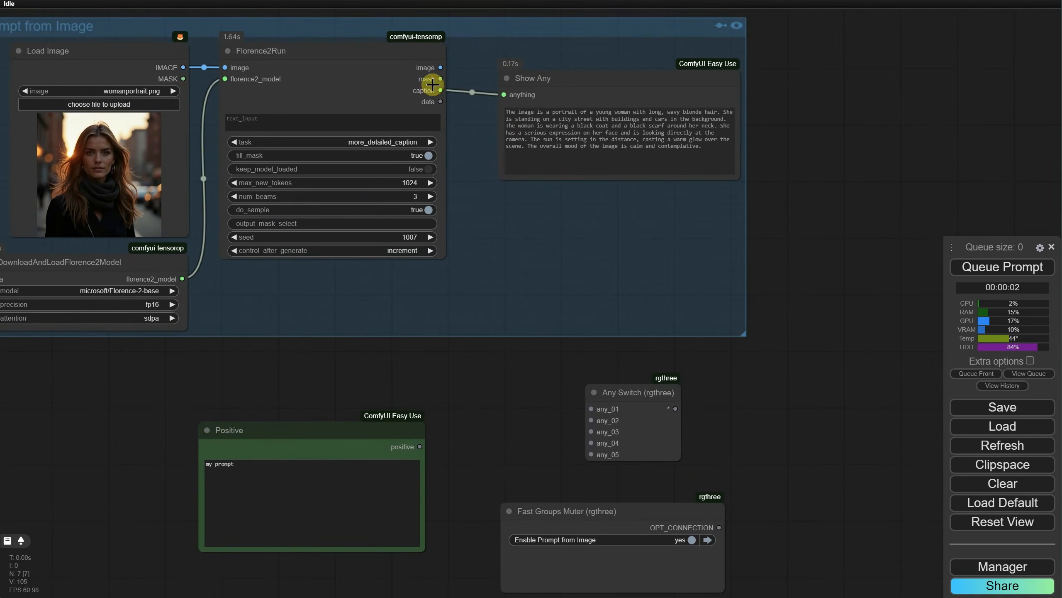
pyautogui.moveTo(440, 90); pyautogui.dragTo(591, 409)
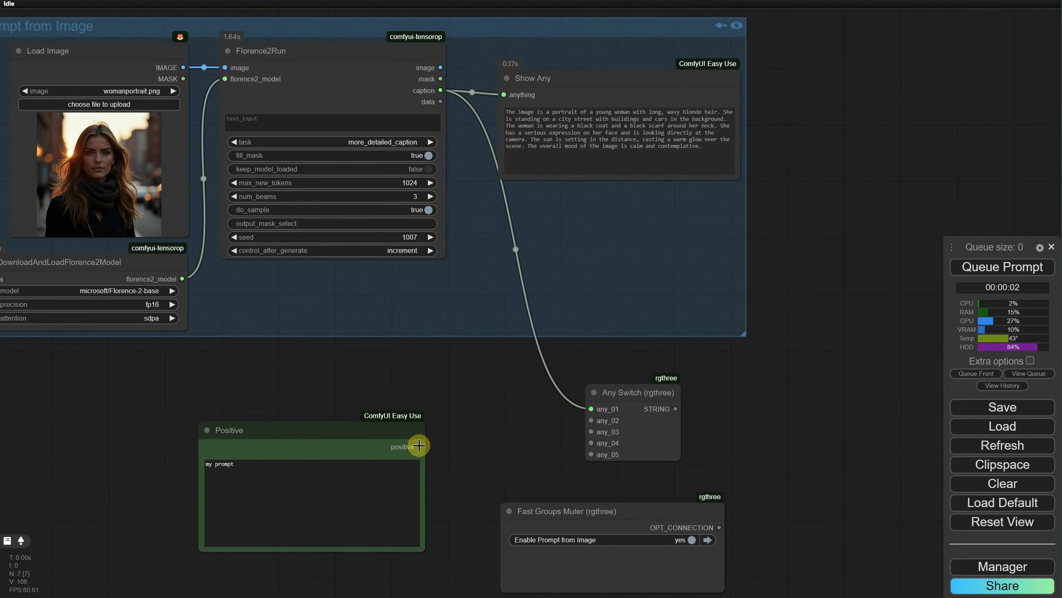
pyautogui.moveTo(420, 447); pyautogui.dragTo(591, 420)
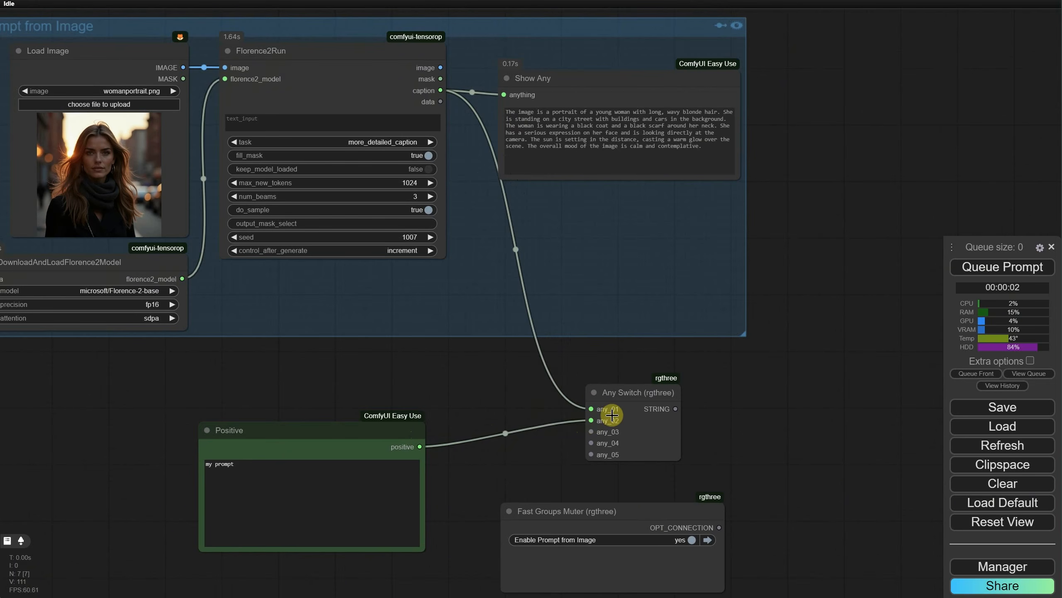
# Step: Add a Show Any node connected to the Any Switch's STRING output and place it beside the switch
pyautogui.moveTo(676, 408); pyautogui.dragTo(747, 414)
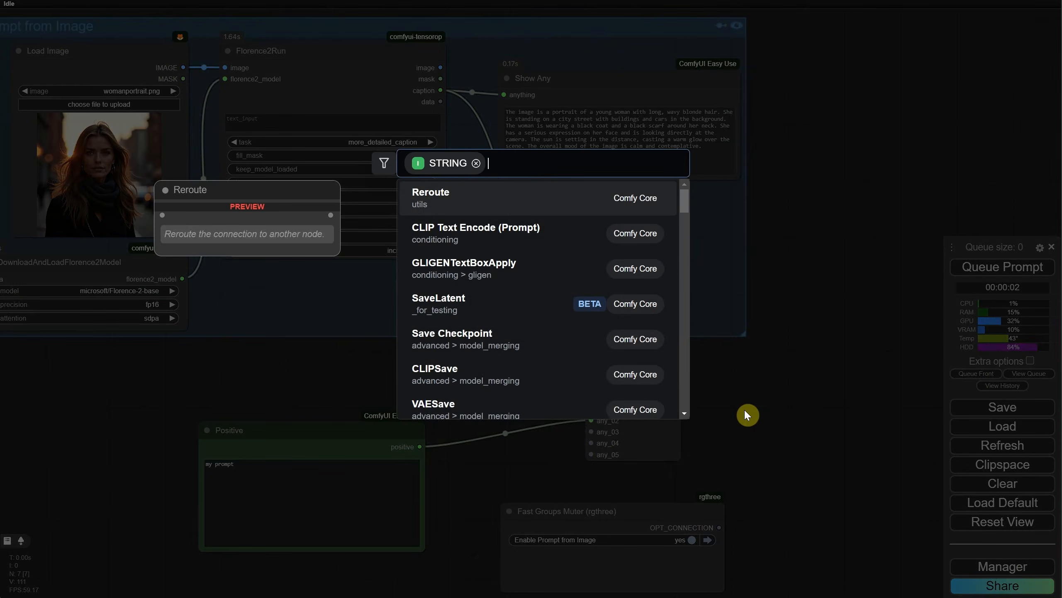
pyautogui.write('show a')
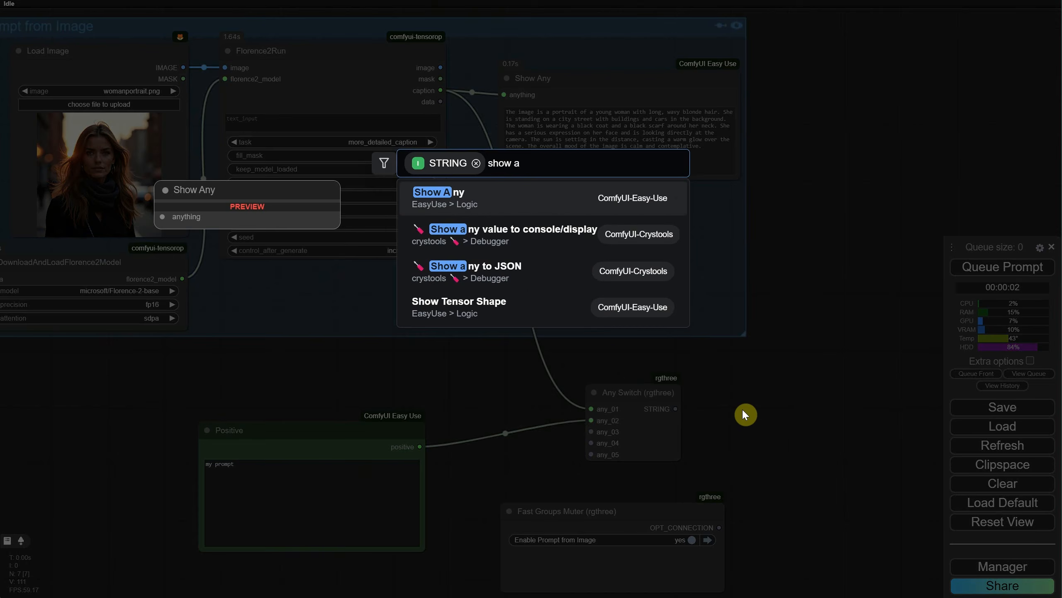
pyautogui.click(519, 197)
pyautogui.moveTo(782, 402); pyautogui.dragTo(759, 393)
# Step: Run the workflow twice with the Prompt from Image group enabled, enlarging the new Show Any node in between
pyautogui.click(989, 277)
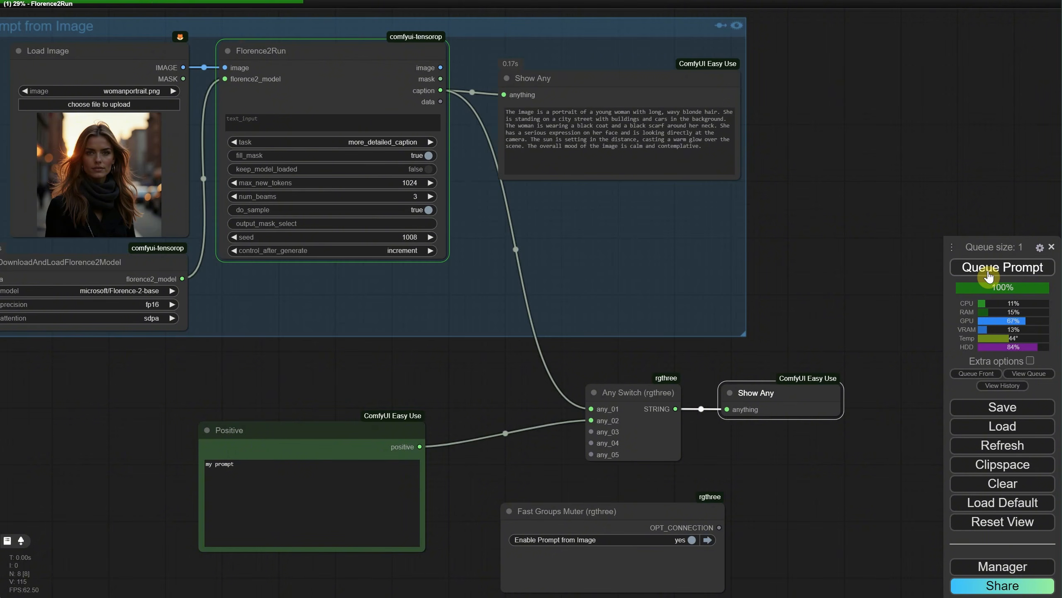
pyautogui.moveTo(843, 443); pyautogui.dragTo(920, 492)
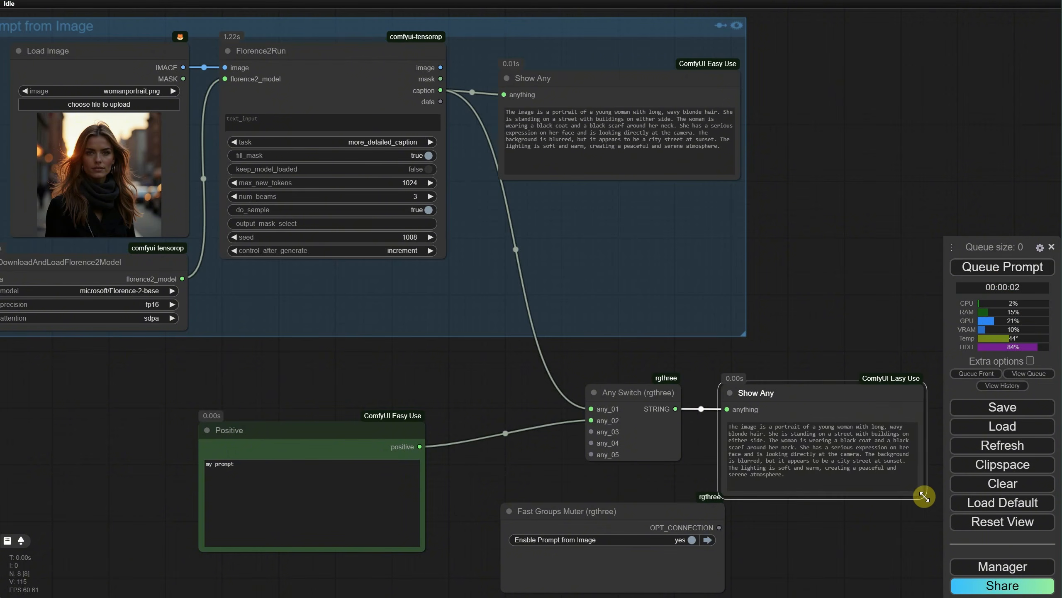
pyautogui.click(977, 274)
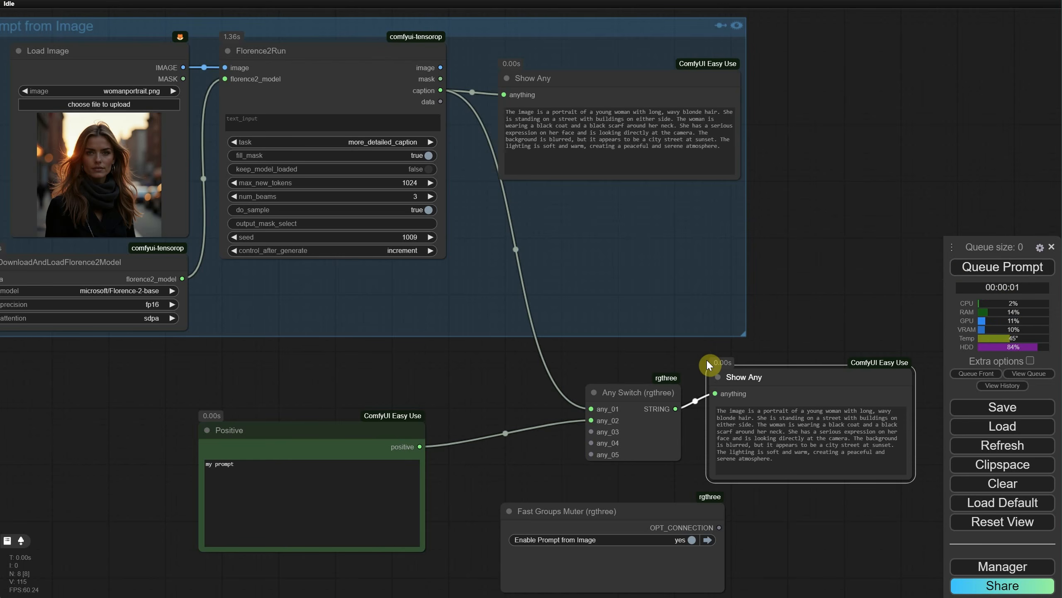
# Step: Mute the Prompt from Image group and run the workflow with only the Positive prompt
pyautogui.click(738, 27)
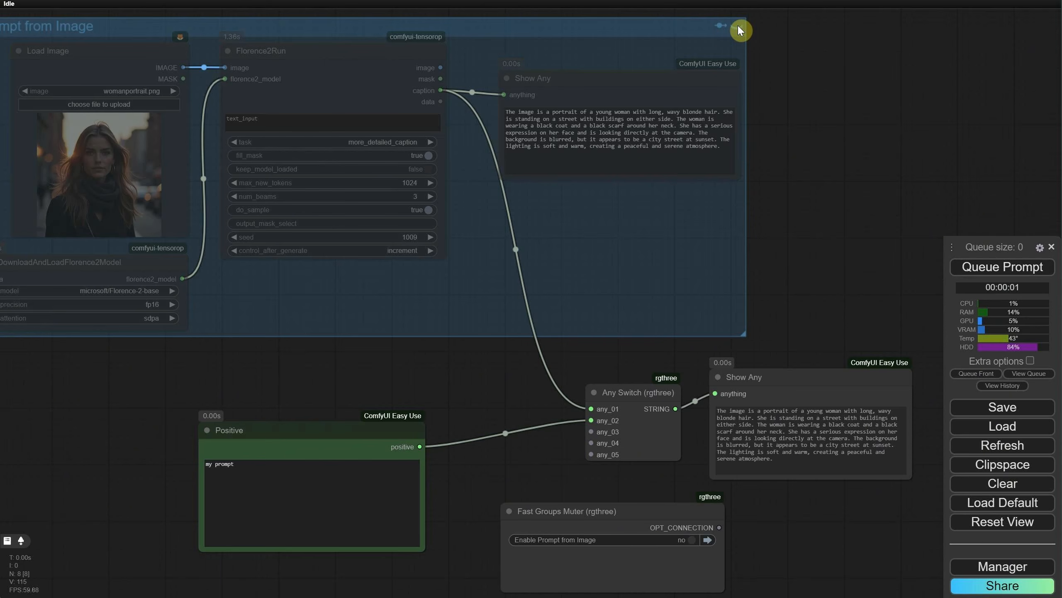
pyautogui.click(984, 276)
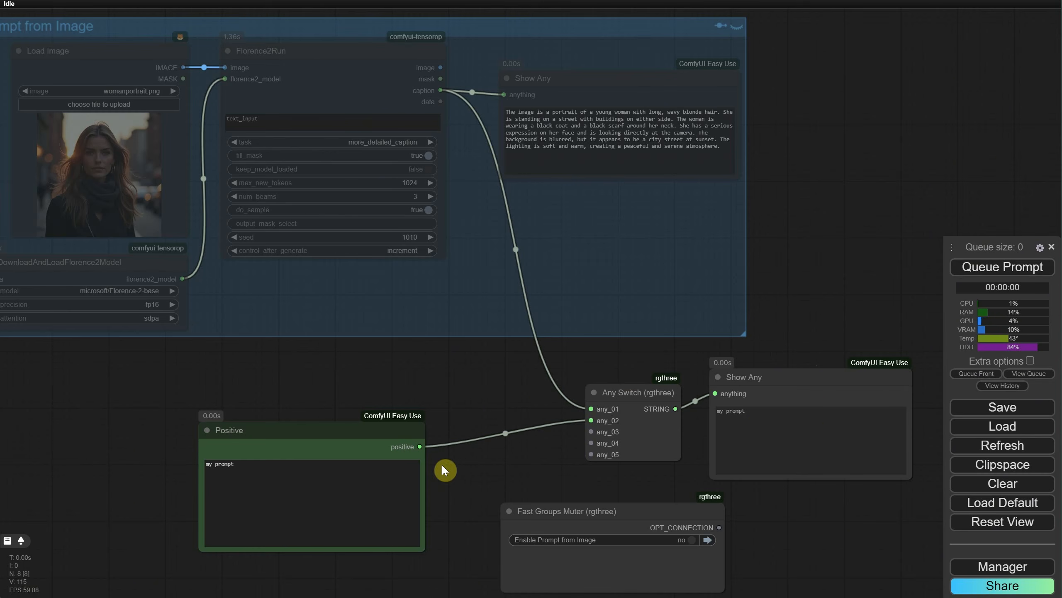
# Step: Add a second Positive node reading "prompt nr 3" below the first, connect it to any_03, and run the workflow
pyautogui.moveTo(319, 445); pyautogui.dragTo(317, 383)
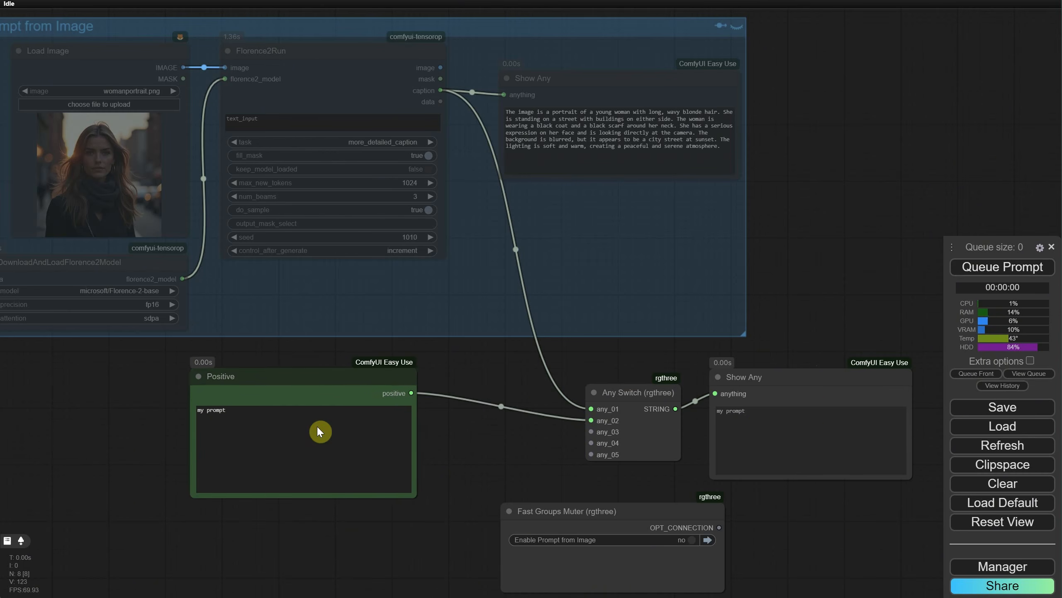
pyautogui.doubleClick(326, 518)
pyautogui.write('posi')
pyautogui.press('Return')
pyautogui.moveTo(409, 548); pyautogui.dragTo(591, 431)
pyautogui.click(310, 576)
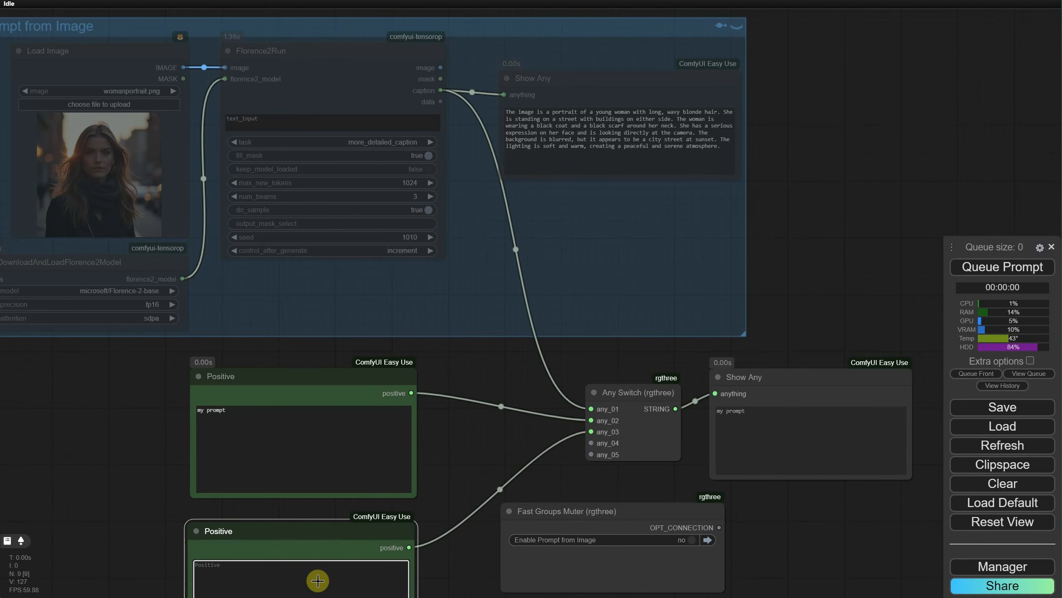
pyautogui.write('prompt nr 3')
pyautogui.scroll(-2, 462, 414)
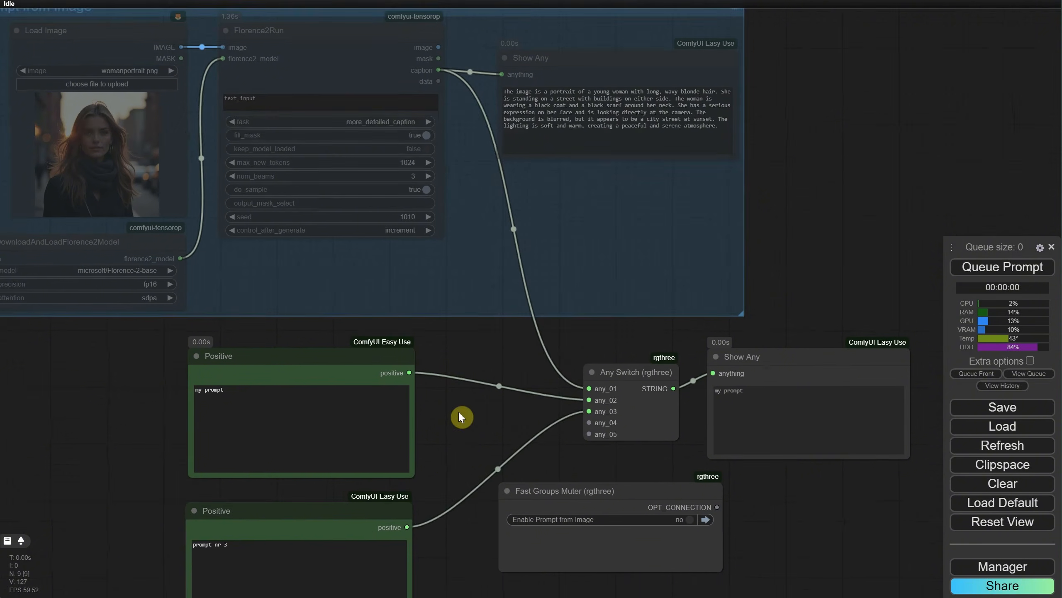
pyautogui.click(983, 268)
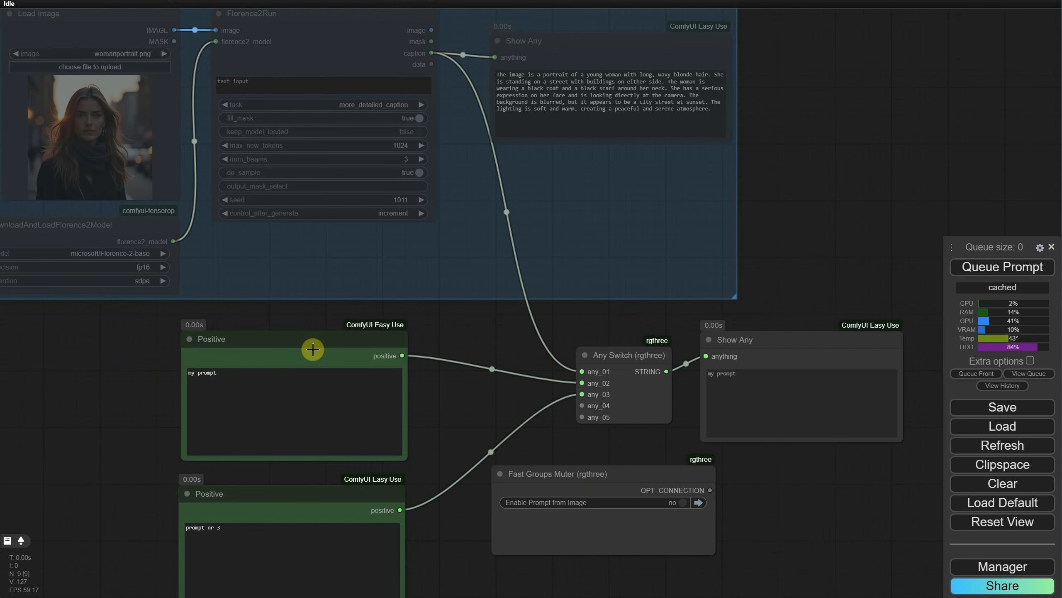
# Step: Bypass the Positive node containing "my prompt" and run the workflow again
pyautogui.rightClick(313, 349)
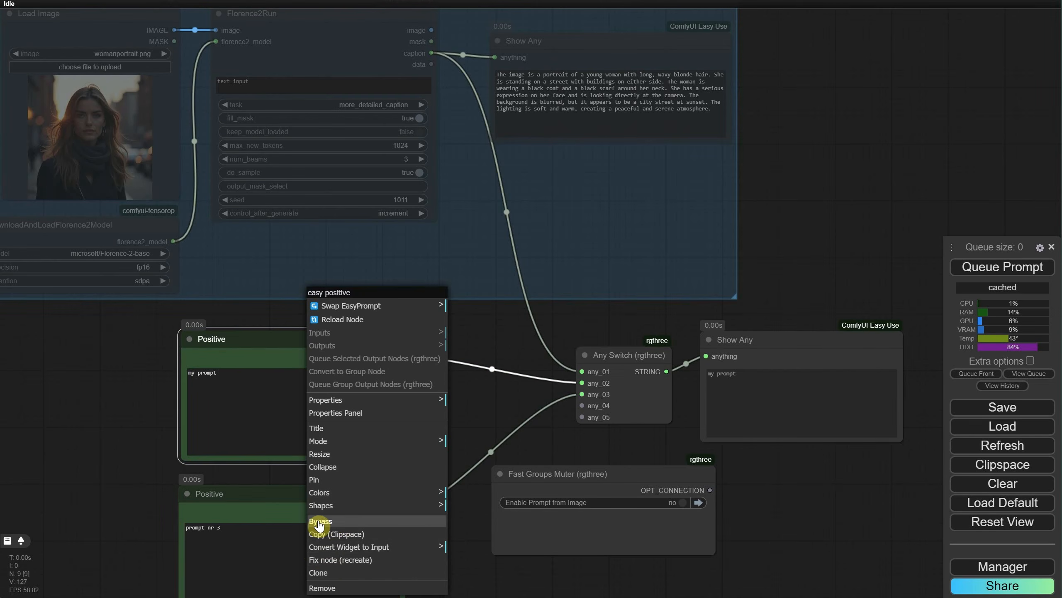
pyautogui.click(336, 522)
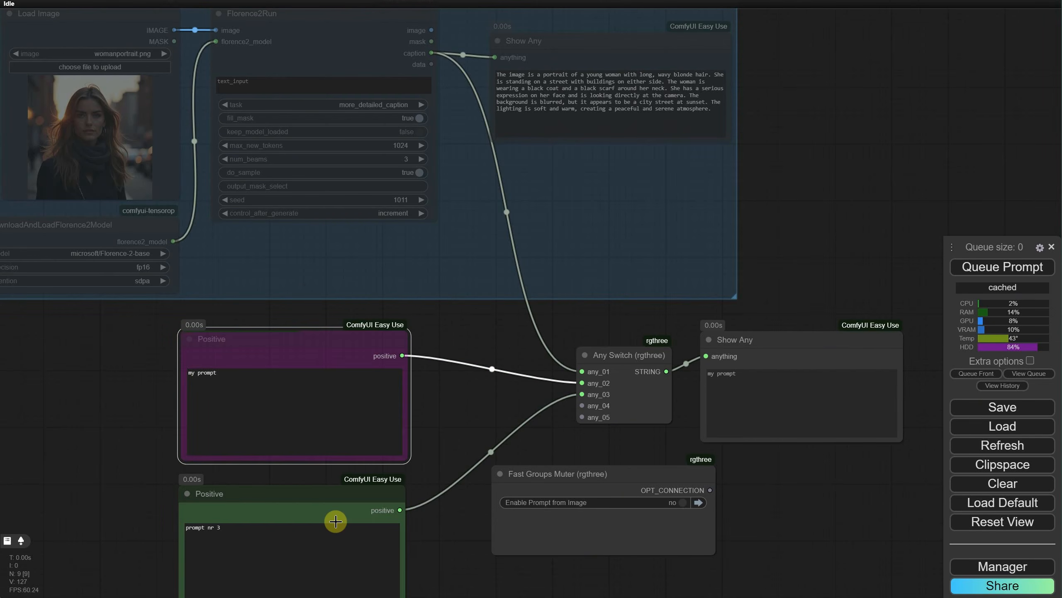
pyautogui.click(994, 271)
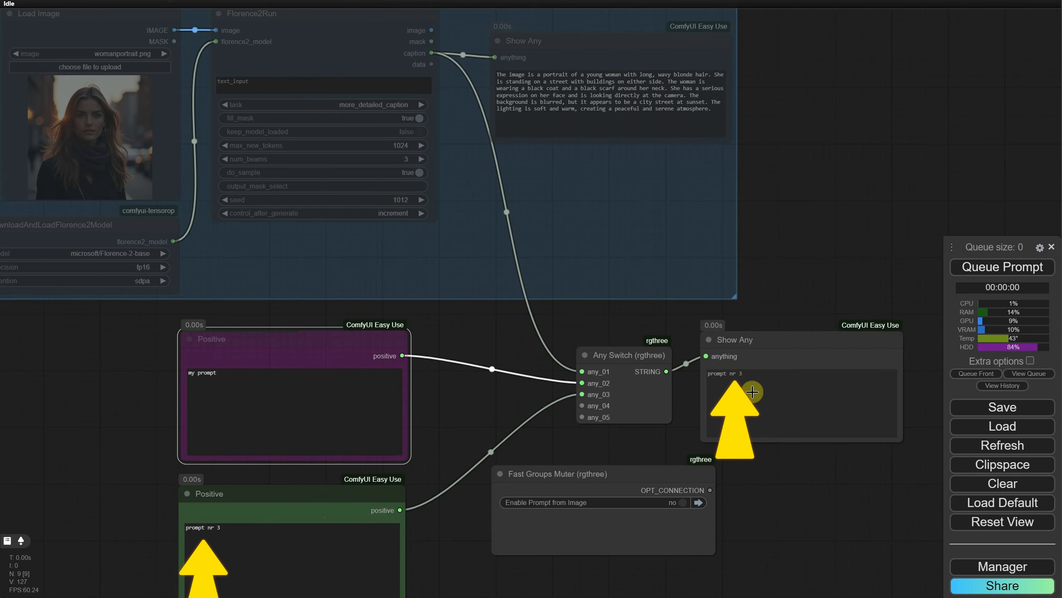
# Step: Bypass the Positive node reading "prompt nr 3", reactivate the "my prompt" node, and run the workflow
pyautogui.rightClick(327, 499)
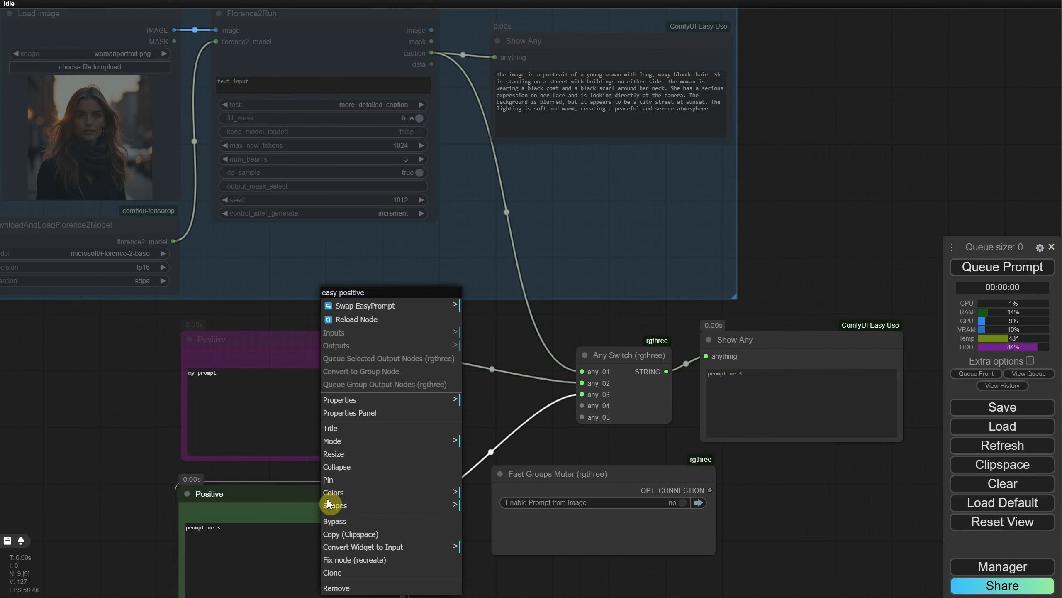
pyautogui.click(331, 501)
pyautogui.click(993, 270)
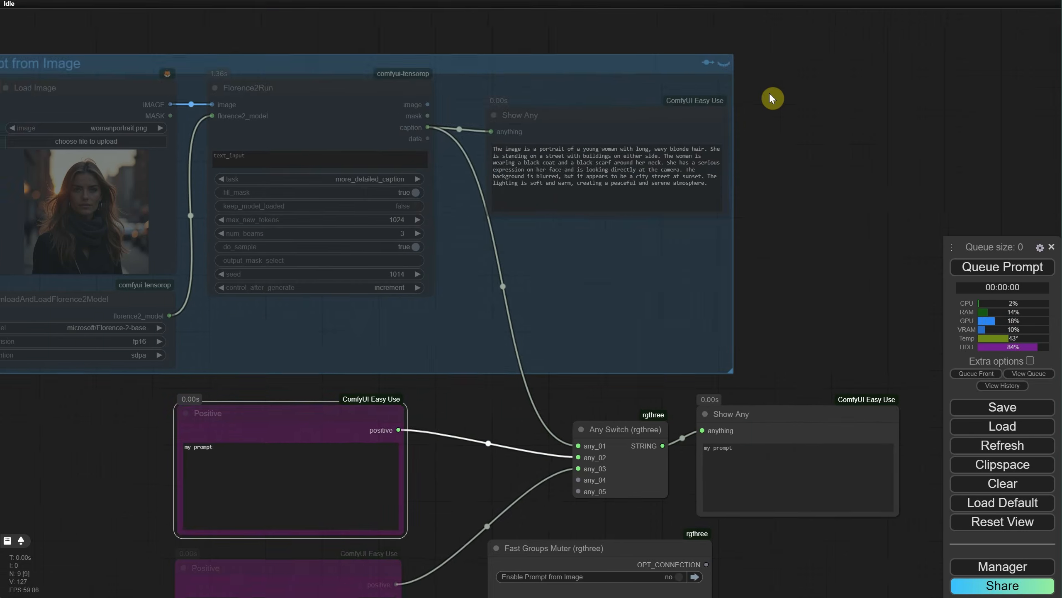
pyautogui.click(1004, 270)
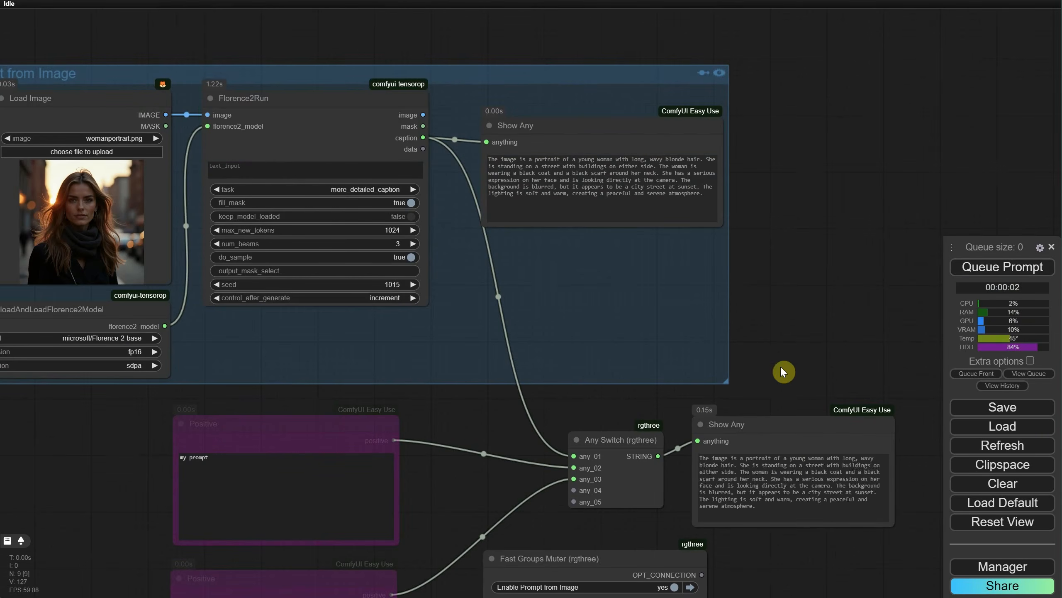
# Step: Delete the Positive node reading "prompt nr 3" and remove the bypass from the "my prompt" node
pyautogui.moveTo(782, 370); pyautogui.dragTo(790, 221)
pyautogui.click(256, 446)
pyautogui.press('Delete')
pyautogui.rightClick(291, 281)
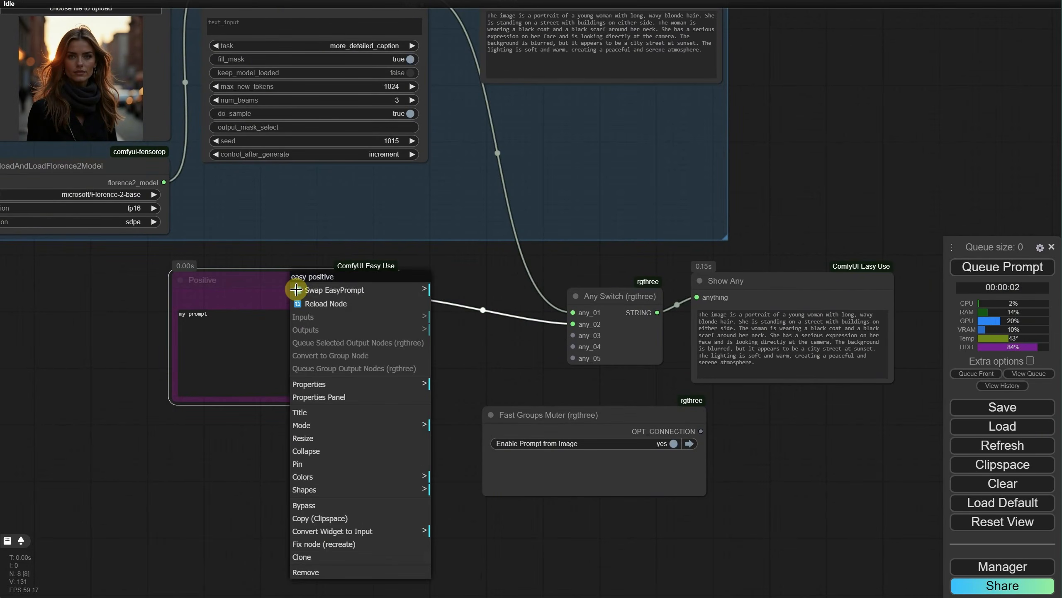
pyautogui.click(322, 513)
# Step: Reposition the remaining Positive node and fit a smaller Fast Groups Muter directly below the Any Switch
pyautogui.moveTo(312, 277); pyautogui.dragTo(357, 276)
pyautogui.moveTo(199, 409); pyautogui.dragTo(224, 524)
pyautogui.moveTo(644, 531); pyautogui.dragTo(635, 498)
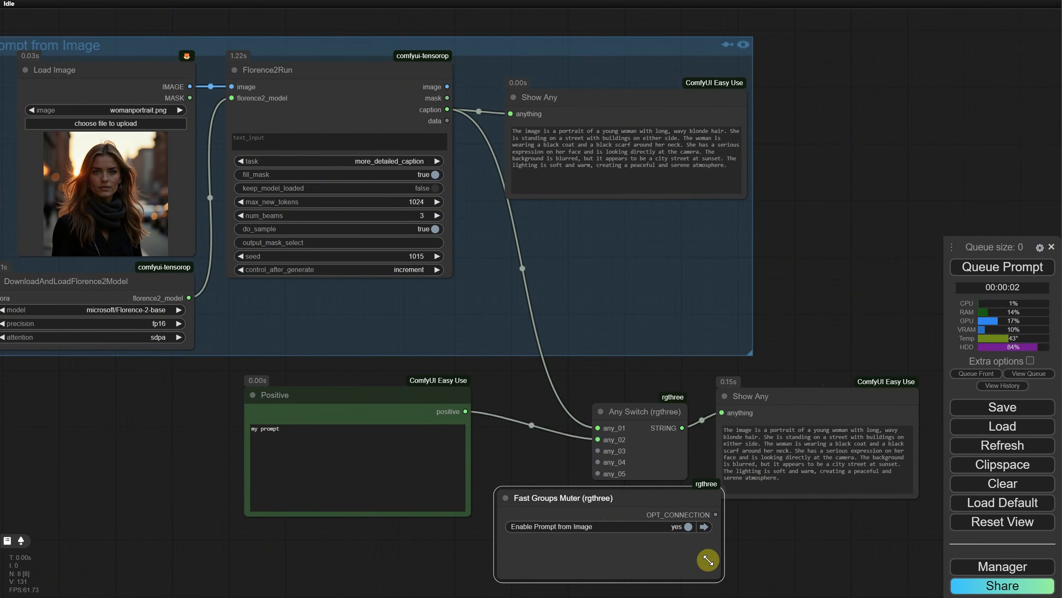
pyautogui.moveTo(720, 583); pyautogui.dragTo(660, 565)
pyautogui.moveTo(591, 498); pyautogui.dragTo(618, 498)
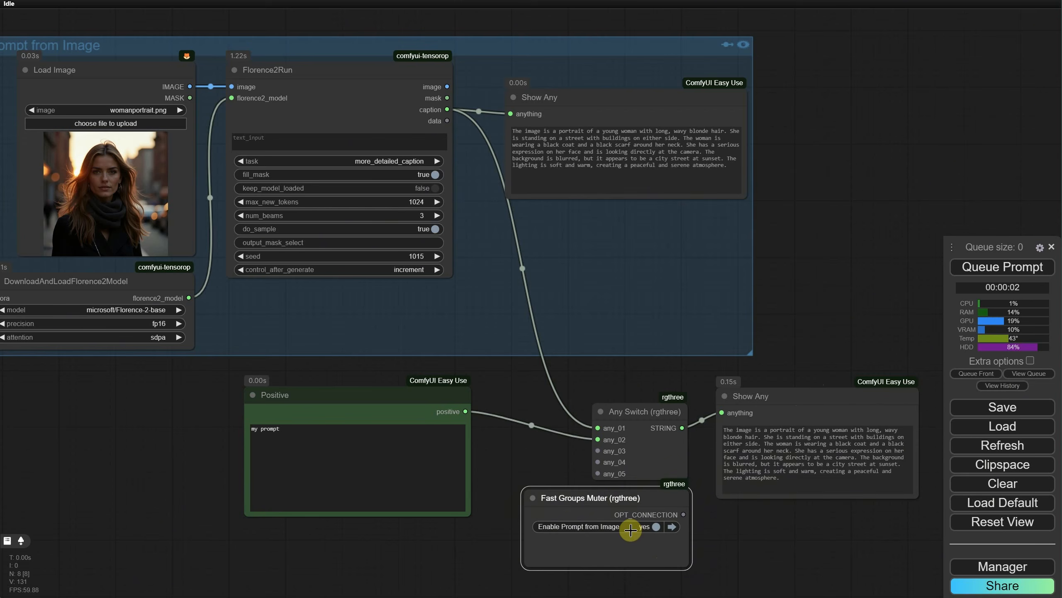
# Step: Run the workflow with Prompt from Image enabled, mute that group, and replace "my prompt" with the generated caption
pyautogui.click(980, 266)
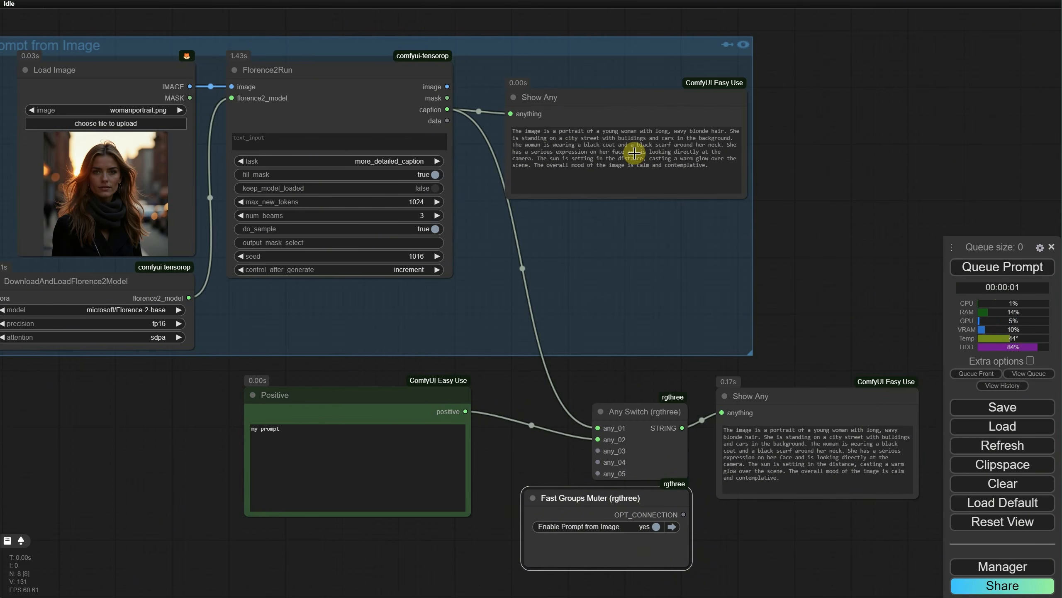
pyautogui.tripleClick(668, 167)
pyautogui.hotkey('ctrl', 'c')
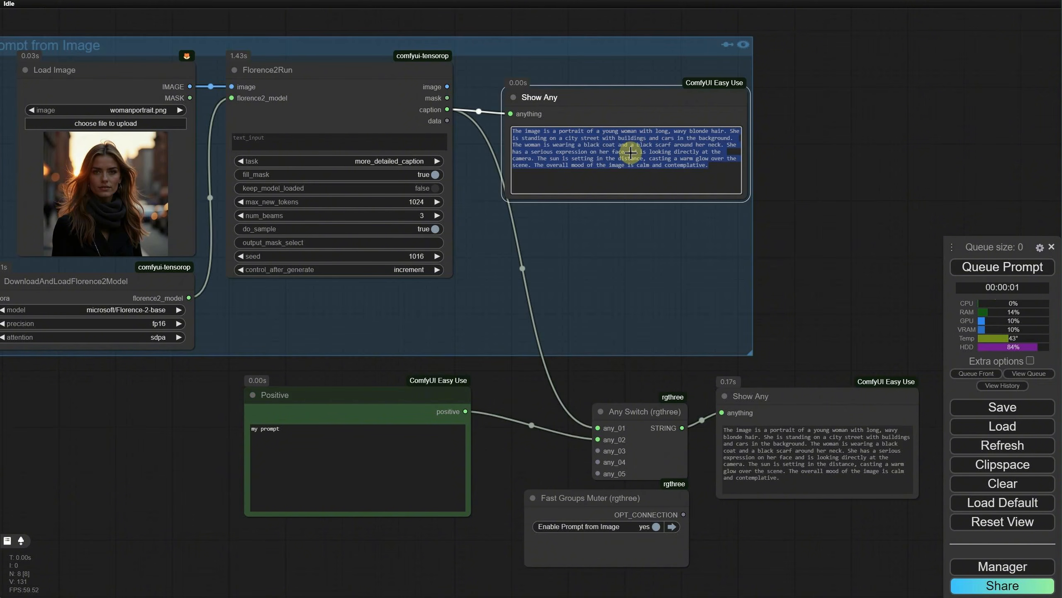
pyautogui.click(658, 528)
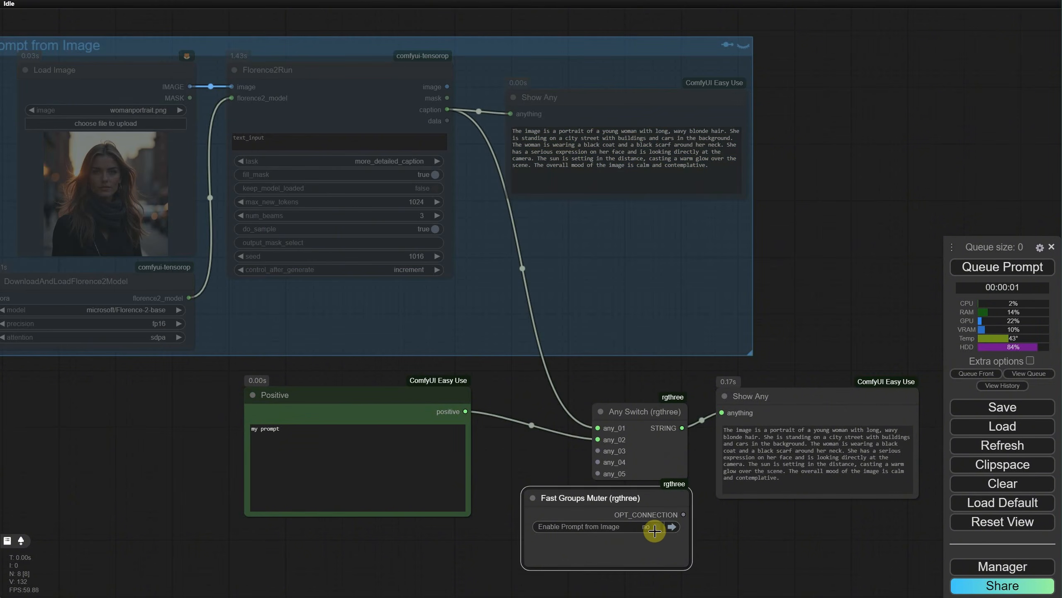
pyautogui.tripleClick(336, 439)
pyautogui.hotkey('ctrl', 'v')
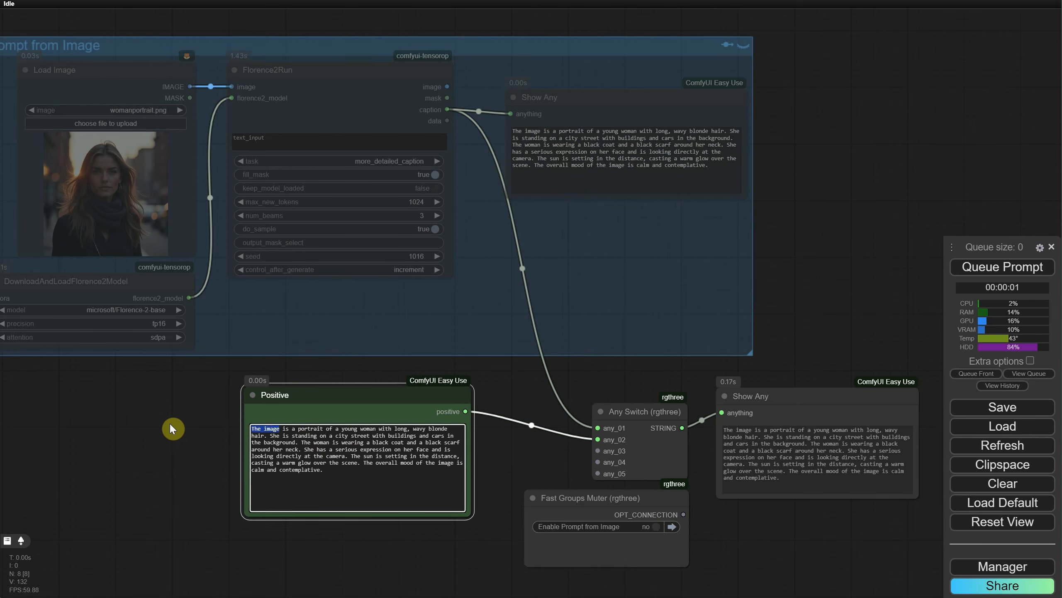
# Step: Replace the opening "The image is" in the Positive prompt with "digital painting," and run the workflow
pyautogui.write('digital painting')
pyautogui.press('Delete')
pyautogui.press('Delete')
pyautogui.press('Delete')
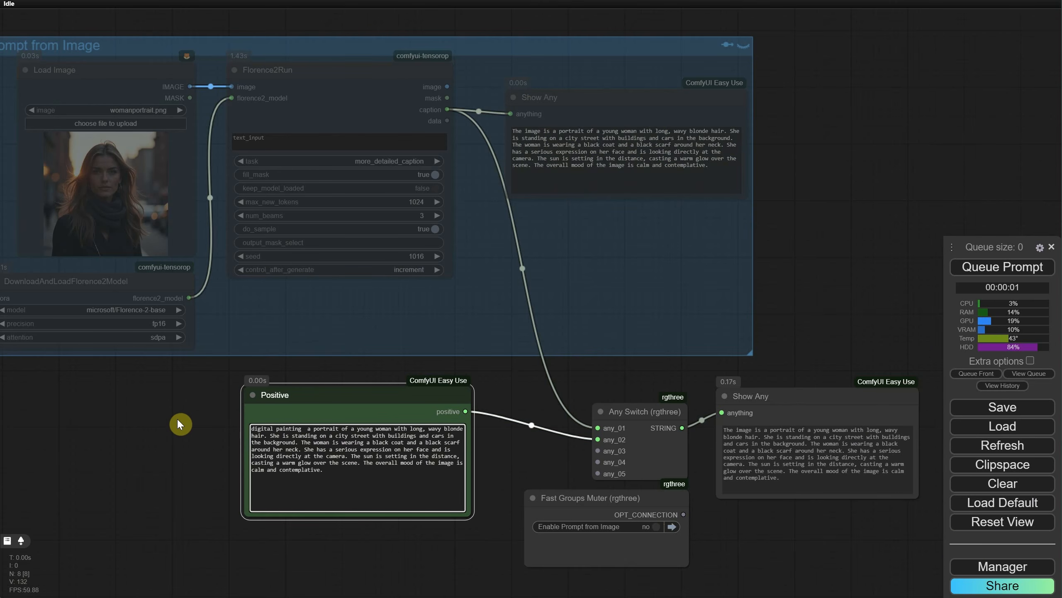
pyautogui.press('BackSpace')
pyautogui.write(',')
pyautogui.hotkey('ctrl', 'Return')
pyautogui.click(892, 460)
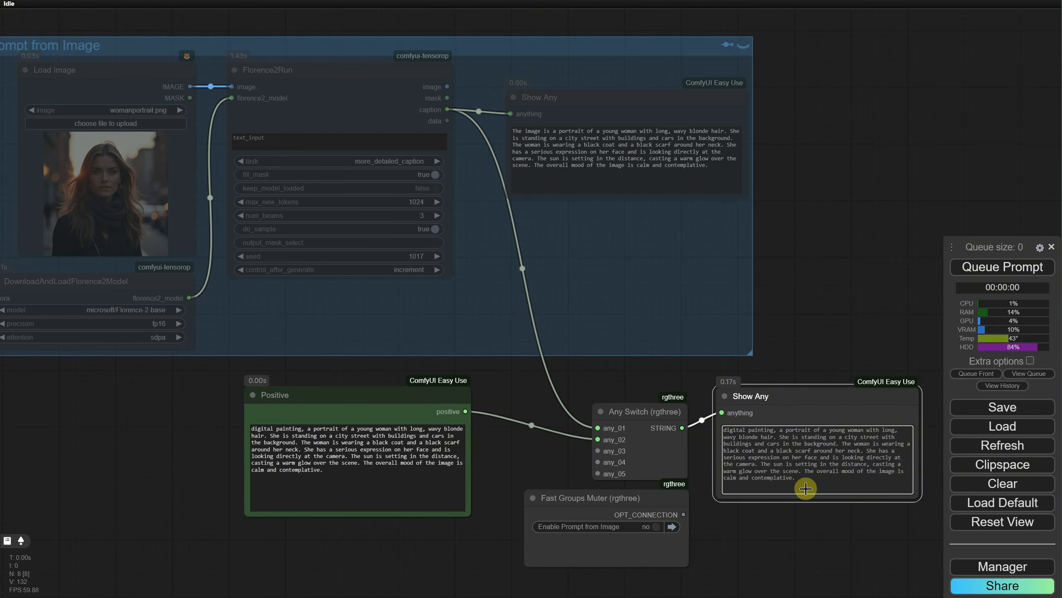
# Step: Enable the Prompt from Image group again and run the workflow
pyautogui.click(619, 528)
pyautogui.click(975, 266)
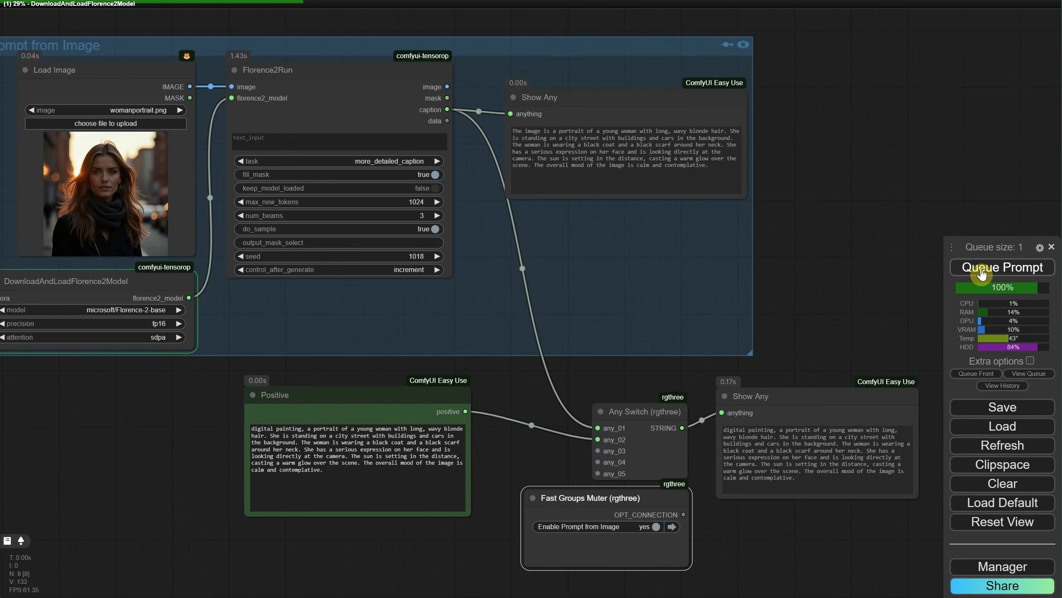
pyautogui.scroll(-3, 722, 205)
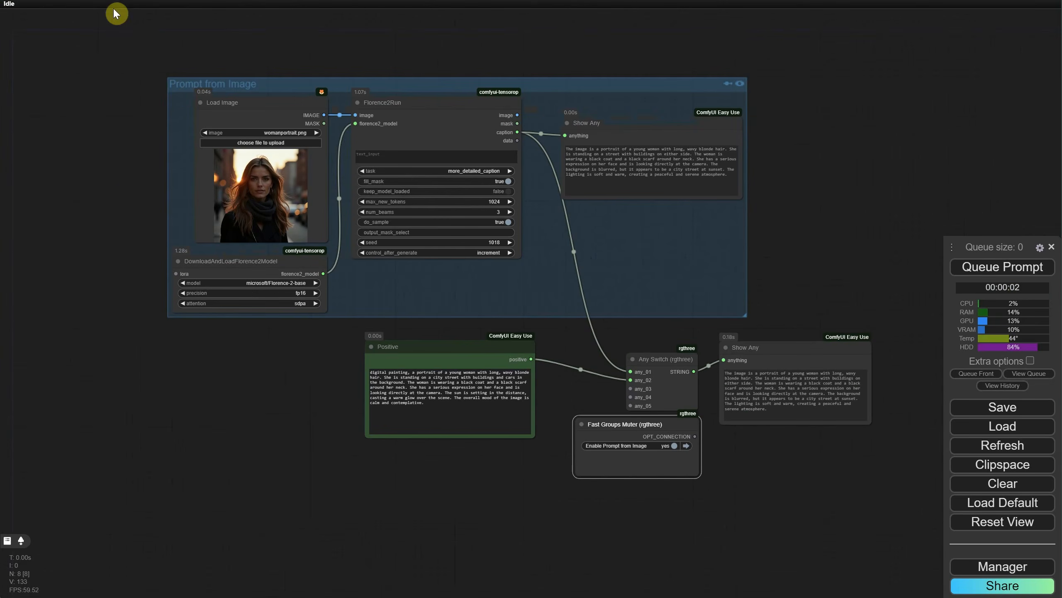
# Step: Copy all nodes of the prompt-switching setup and open the file EP10 Flux 1 Dev GGUF TXT2IMG Workflow.json
pyautogui.moveTo(186, 74); pyautogui.dragTo(116, 44)
pyautogui.moveTo(78, 23); pyautogui.dragTo(889, 496)
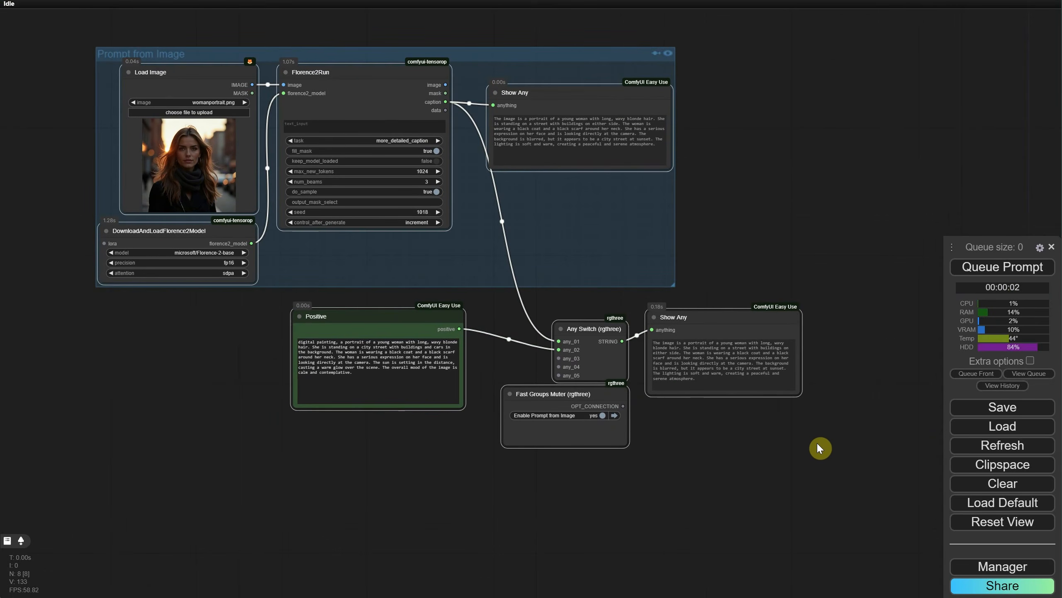
pyautogui.hotkey('ctrl', 'o')
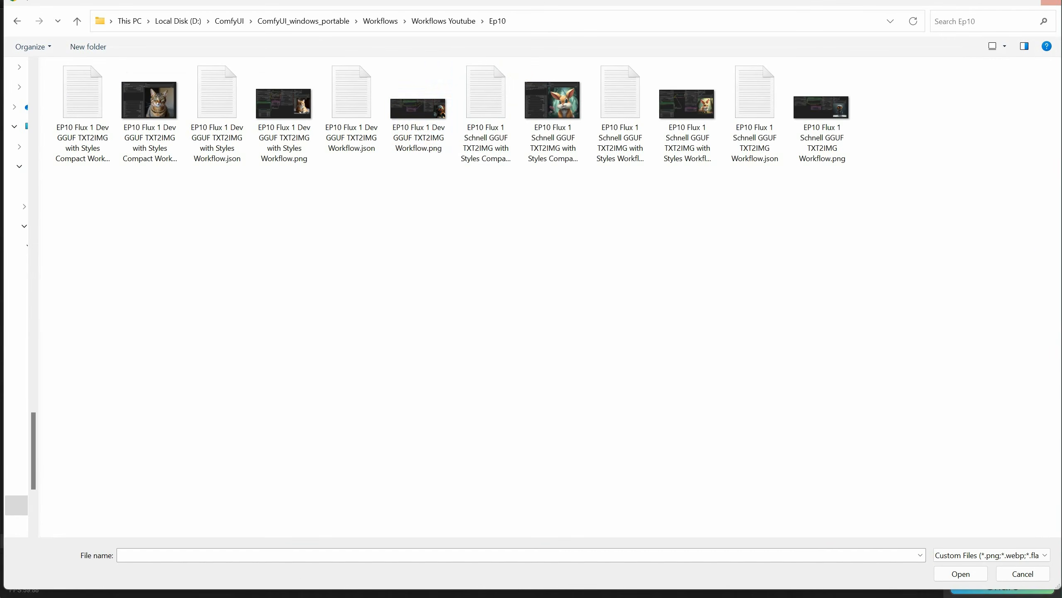
pyautogui.click(359, 126)
pyautogui.doubleClick(359, 127)
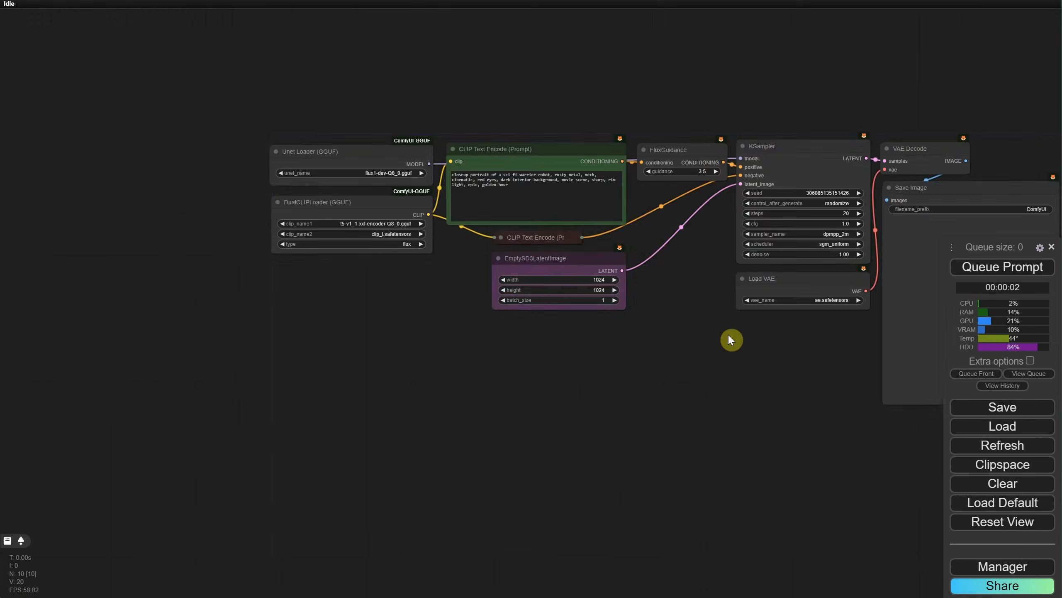
# Step: Convert the text widget of the green CLIP Text Encode (Prompt) node to an input
pyautogui.scroll(6, 406, 281)
pyautogui.moveTo(407, 280); pyautogui.dragTo(484, 343)
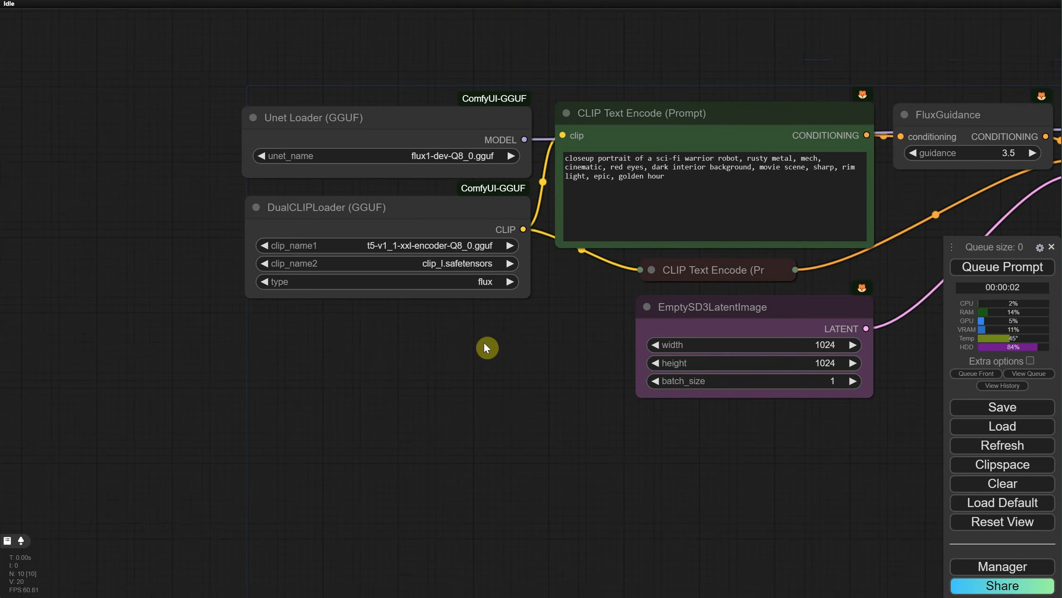
pyautogui.rightClick(640, 137)
pyautogui.click(761, 372)
pyautogui.click(802, 370)
# Step: Paste the copied prompt-switching nodes into the empty area below the Flux loader nodes
pyautogui.scroll(-4, 505, 319)
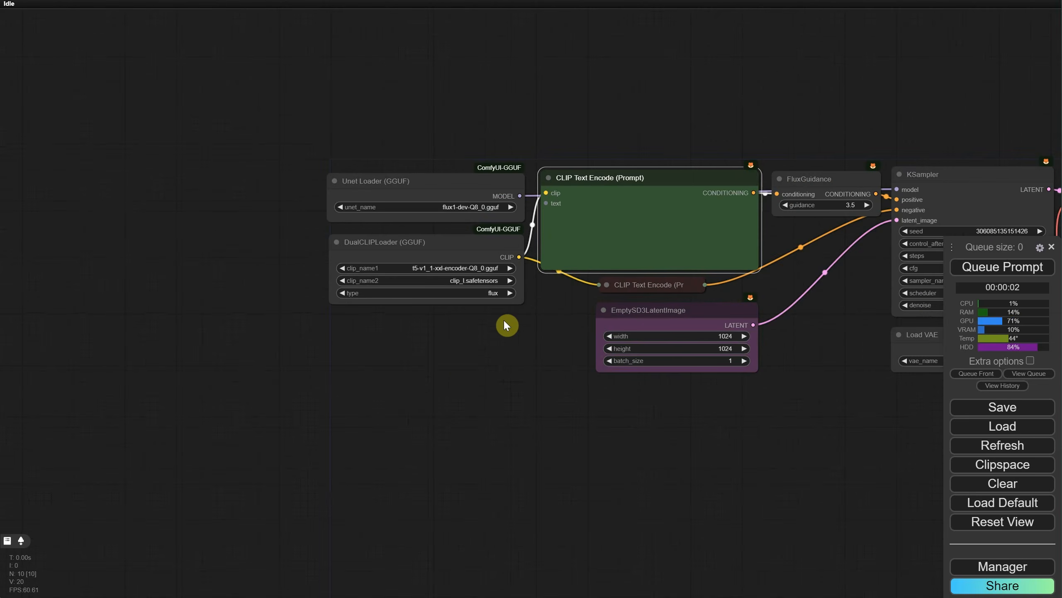
pyautogui.moveTo(322, 419); pyautogui.dragTo(643, 303)
pyautogui.click(307, 351)
pyautogui.hotkey('ctrl', 'v')
pyautogui.moveTo(608, 354); pyautogui.dragTo(361, 209)
# Step: Move the Show Any node beside the Any Switch and connect the switch's STRING output to CLIP Text Encode's text input
pyautogui.click(732, 359)
pyautogui.moveTo(733, 359); pyautogui.dragTo(569, 320)
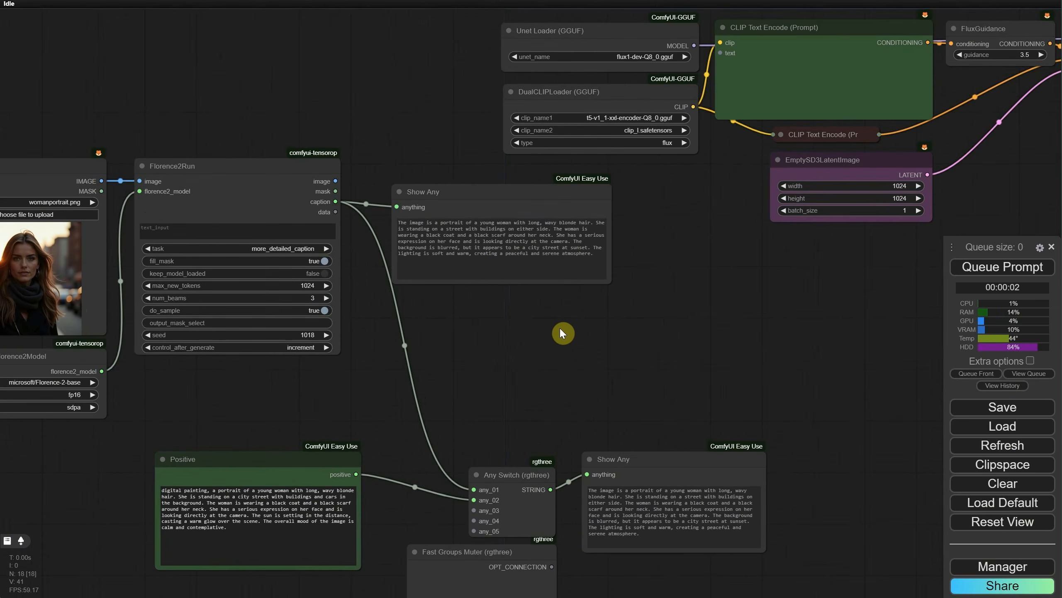
pyautogui.moveTo(691, 470); pyautogui.dragTo(662, 478)
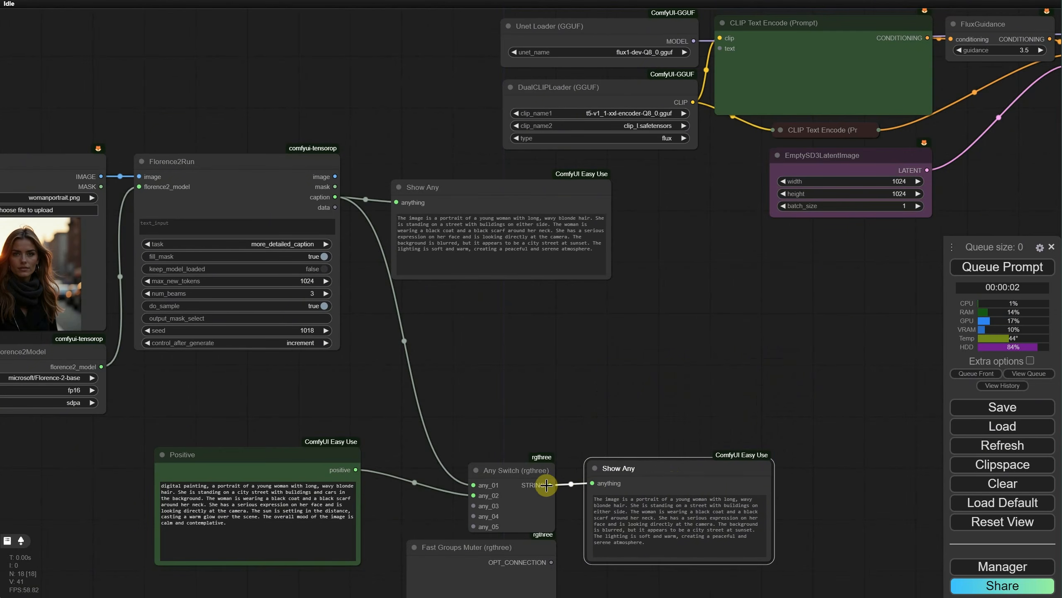
pyautogui.moveTo(546, 485); pyautogui.dragTo(720, 48)
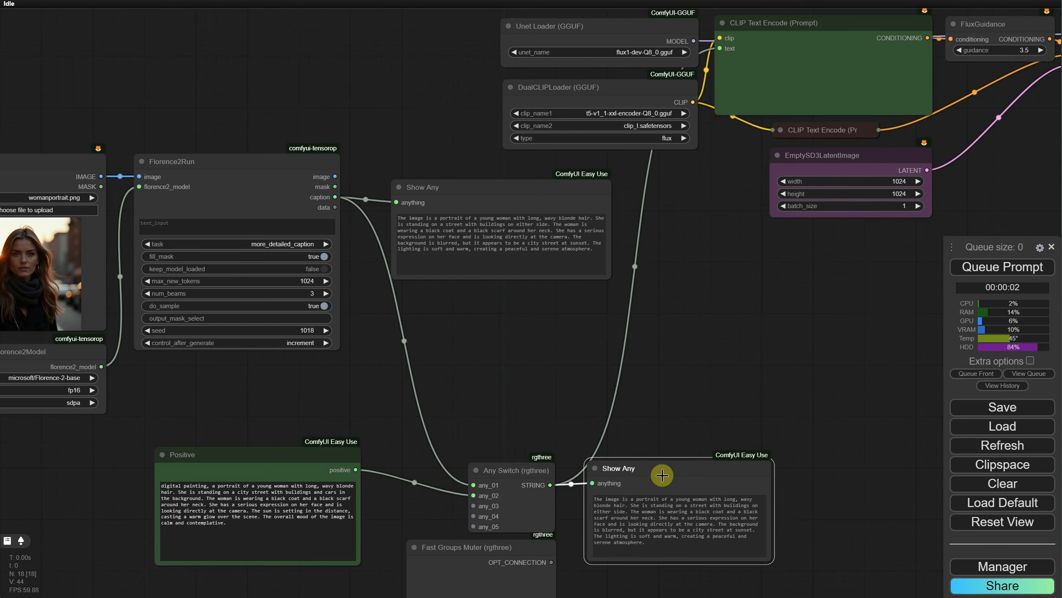
# Step: Rearrange the pasted image-captioning, Positive, and switch nodes into a more compact layout beside the Flux loaders
pyautogui.scroll(-5, 702, 421)
pyautogui.scroll(2, 703, 400)
pyautogui.moveTo(685, 338); pyautogui.dragTo(665, 284)
pyautogui.moveTo(530, 208); pyautogui.dragTo(599, 200)
pyautogui.moveTo(341, 177); pyautogui.dragTo(436, 185)
pyautogui.moveTo(216, 178); pyautogui.dragTo(319, 188)
pyautogui.moveTo(149, 320); pyautogui.dragTo(247, 331)
pyautogui.scroll(4, 443, 356)
pyautogui.moveTo(443, 356); pyautogui.dragTo(443, 327)
pyautogui.moveTo(319, 388); pyautogui.dragTo(382, 378)
pyautogui.moveTo(560, 490); pyautogui.dragTo(578, 493)
pyautogui.moveTo(621, 285); pyautogui.dragTo(673, 346)
pyautogui.scroll(-1, 673, 345)
# Step: Group the Load Image, Florence2 and caption Show Any nodes, and title the group "Prompt from Image"
pyautogui.moveTo(135, 131); pyautogui.dragTo(686, 364)
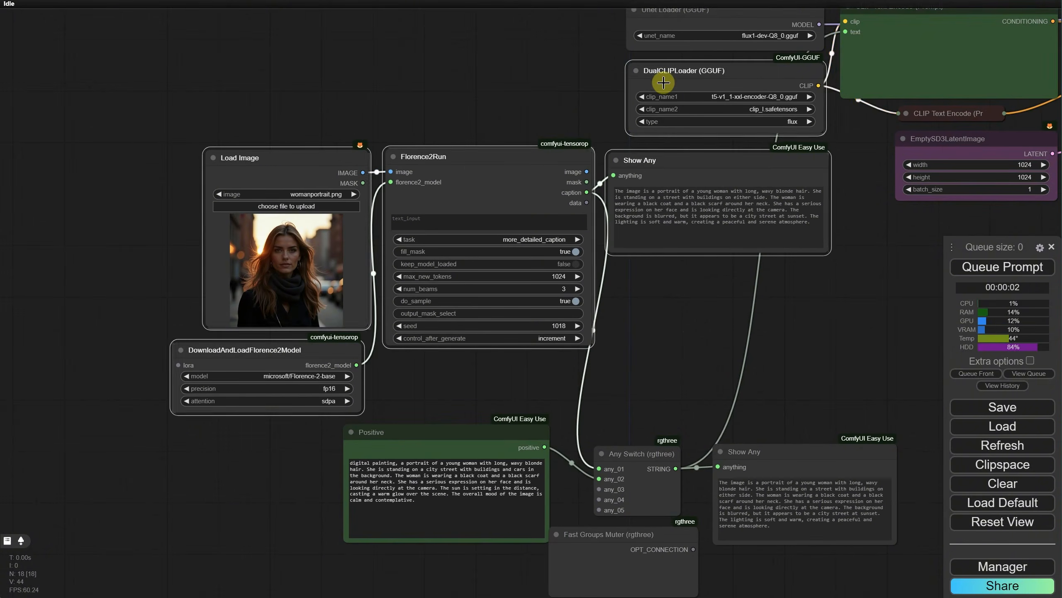
pyautogui.hotkey('ctrl', 'g')
pyautogui.rightClick(278, 132)
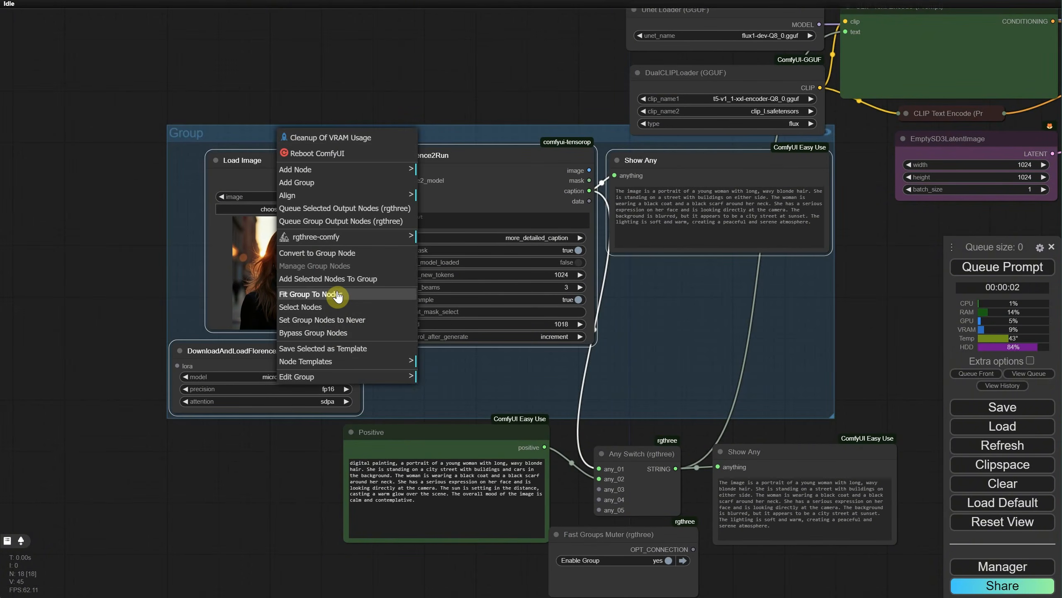
pyautogui.click(301, 377)
pyautogui.click(431, 376)
pyautogui.hotkey('ctrl', 'a')
pyautogui.write('Prompt from Image')
pyautogui.press('Return')
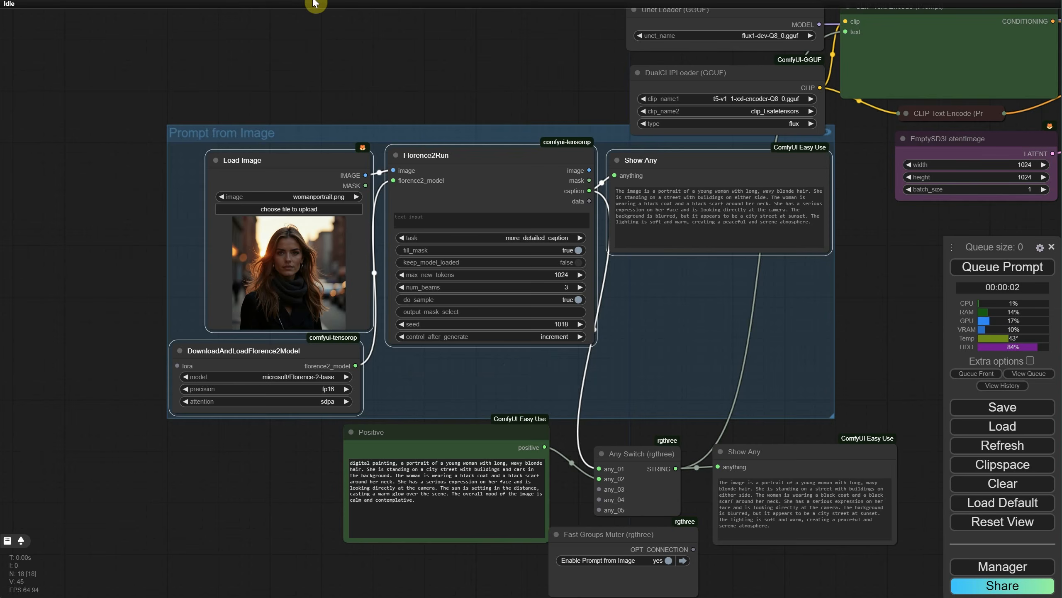
# Step: Move the Prompt from Image group clear of the DualCLIPLoader and reposition the Positive and Fast Groups Muter nodes below it
pyautogui.moveTo(419, 139); pyautogui.dragTo(383, 163)
pyautogui.moveTo(711, 72); pyautogui.dragTo(715, 74)
pyautogui.moveTo(469, 154); pyautogui.dragTo(464, 141)
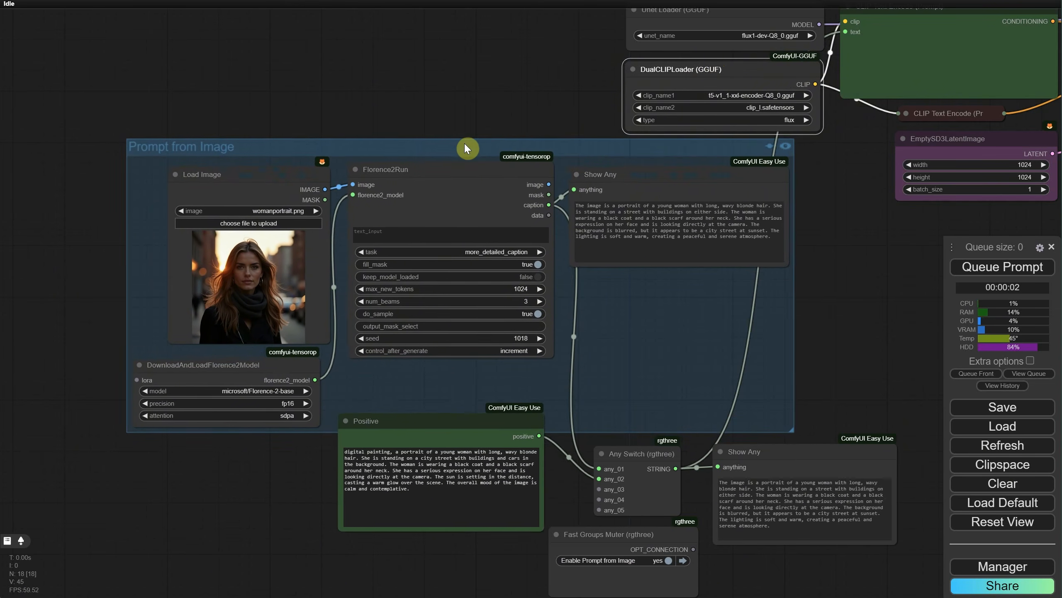
pyautogui.moveTo(452, 421); pyautogui.dragTo(433, 460)
pyautogui.moveTo(628, 532); pyautogui.dragTo(626, 535)
pyautogui.moveTo(818, 298); pyautogui.dragTo(631, 302)
pyautogui.scroll(-2, 758, 281)
pyautogui.moveTo(560, 430); pyautogui.dragTo(565, 434)
# Step: Run the Flux workflow with the Prompt from Image group enabled and inspect the generated image and caption
pyautogui.click(1003, 266)
pyautogui.moveTo(847, 298); pyautogui.dragTo(742, 300)
pyautogui.moveTo(742, 301); pyautogui.dragTo(593, 252)
pyautogui.moveTo(574, 266); pyautogui.dragTo(903, 272)
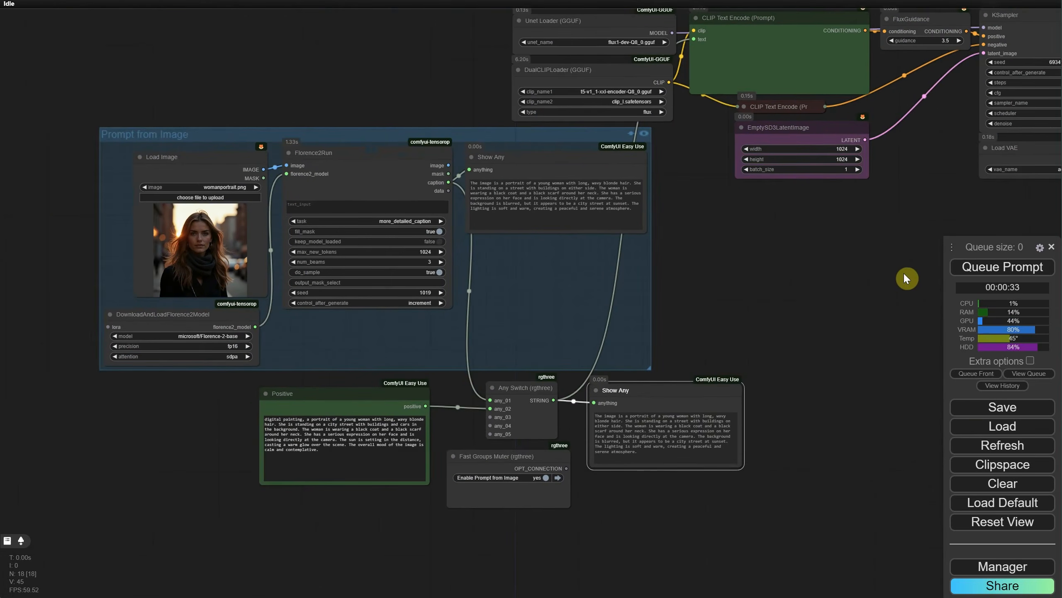
pyautogui.scroll(9, 710, 253)
pyautogui.moveTo(671, 250); pyautogui.dragTo(858, 236)
pyautogui.scroll(-4, 858, 237)
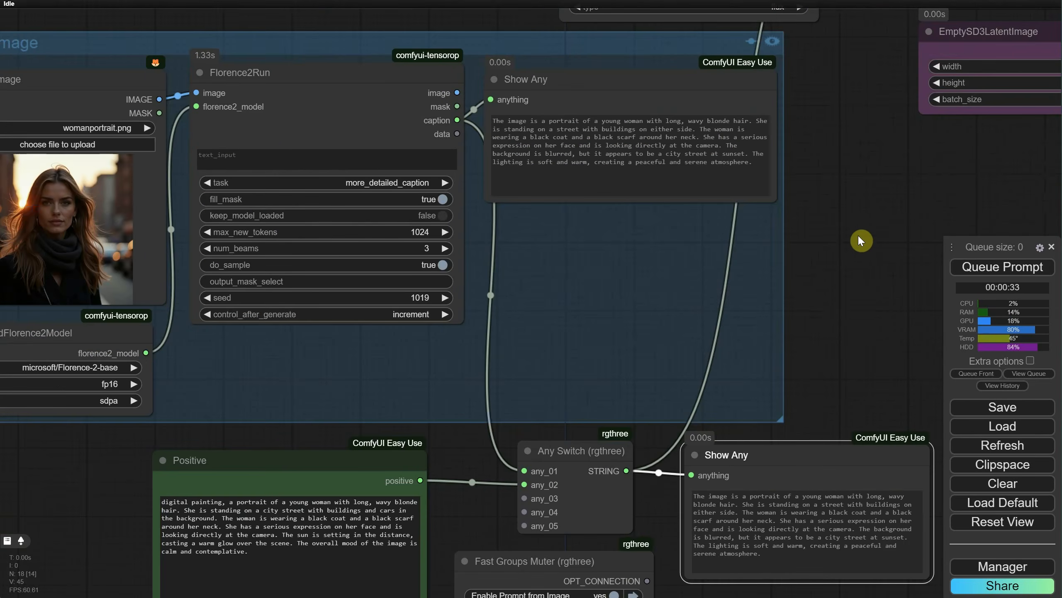
pyautogui.scroll(-3, 858, 237)
# Step: Copy the caption from the group's Show Any node, mute Prompt from Image, and paste it over the Positive prompt
pyautogui.tripleClick(622, 91)
pyautogui.hotkey('ctrl', 'c')
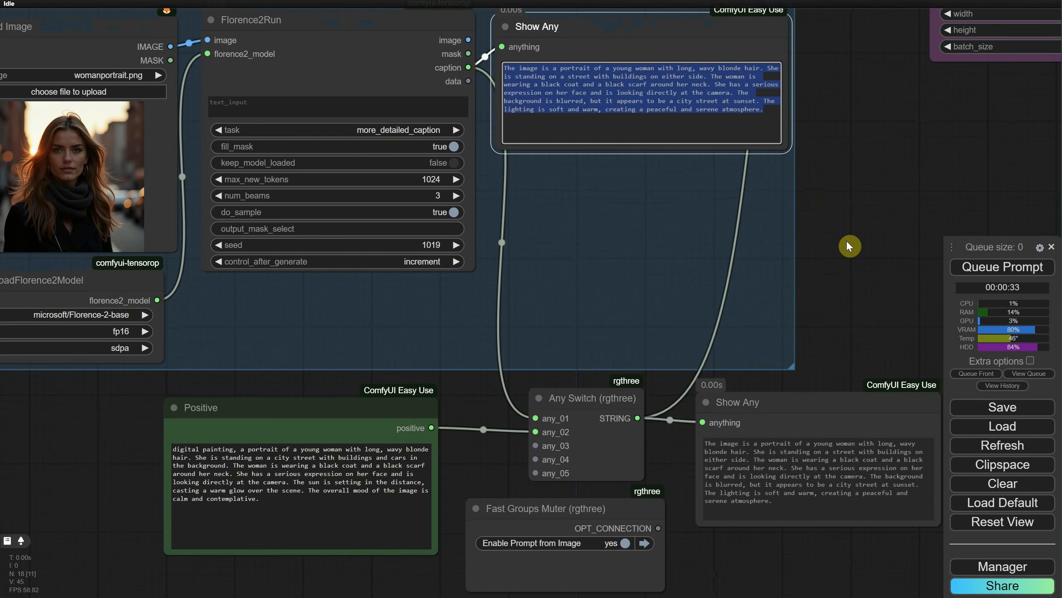
pyautogui.click(621, 543)
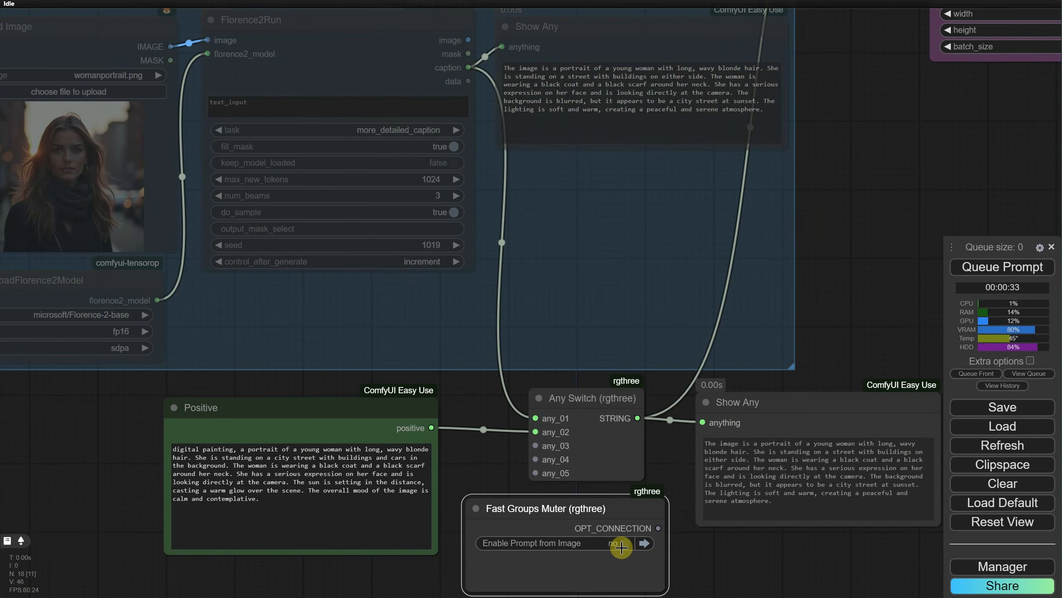
pyautogui.click(417, 498)
pyautogui.hotkey('ctrl', 'a')
pyautogui.hotkey('ctrl', 'v')
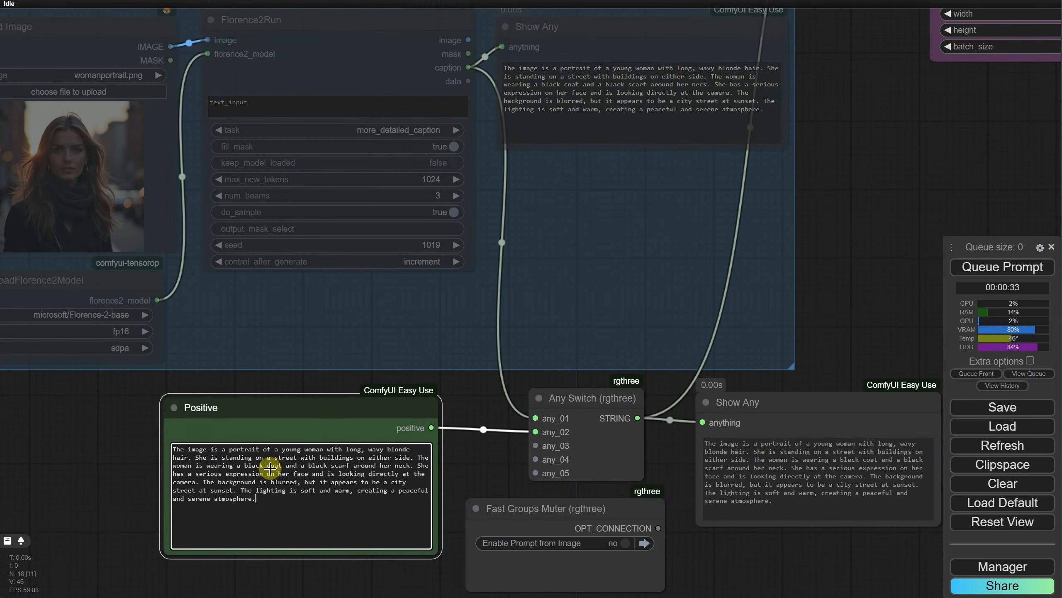
# Step: Edit the Positive prompt to start with "cinematic portrait" and describe purple hair and a red coat
pyautogui.moveTo(226, 450); pyautogui.dragTo(122, 439)
pyautogui.write('cinematic')
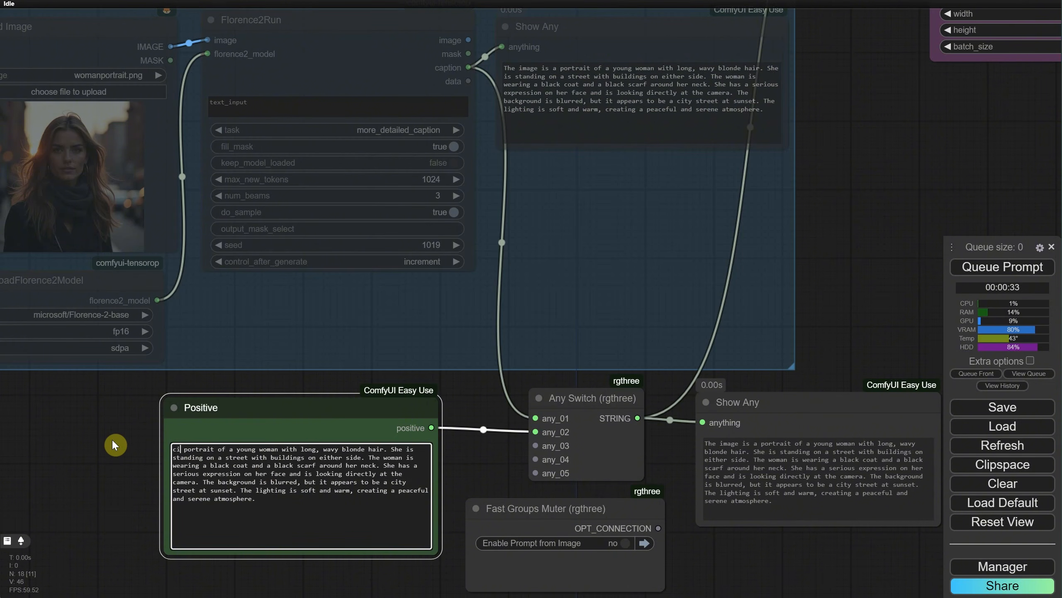
pyautogui.scroll(8, 111, 439)
pyautogui.click(598, 390)
pyautogui.moveTo(681, 382); pyautogui.dragTo(735, 384)
pyautogui.write('purp')
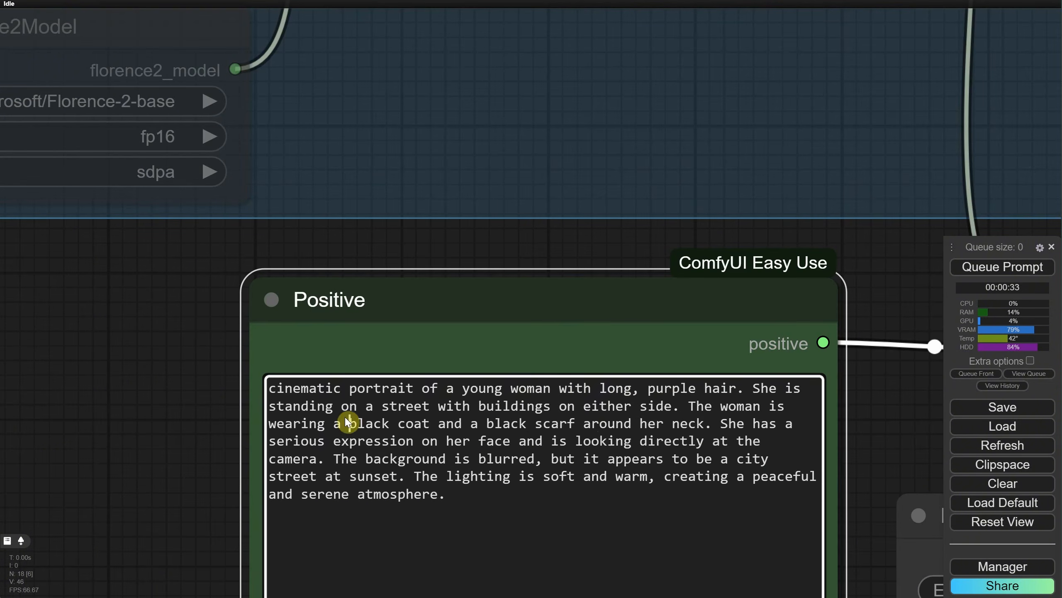
pyautogui.doubleClick(348, 421)
pyautogui.write('red')
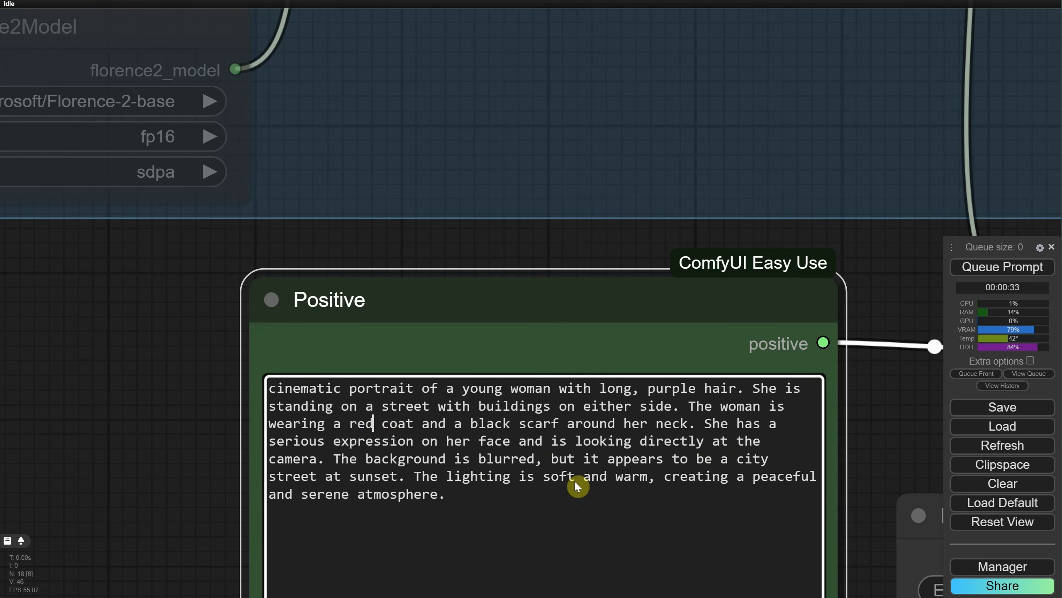
# Step: Run the workflow with the edited Positive prompt and inspect the Show Any text and generated image
pyautogui.hotkey('ctrl', 'Return')
pyautogui.moveTo(624, 421); pyautogui.dragTo(341, 437)
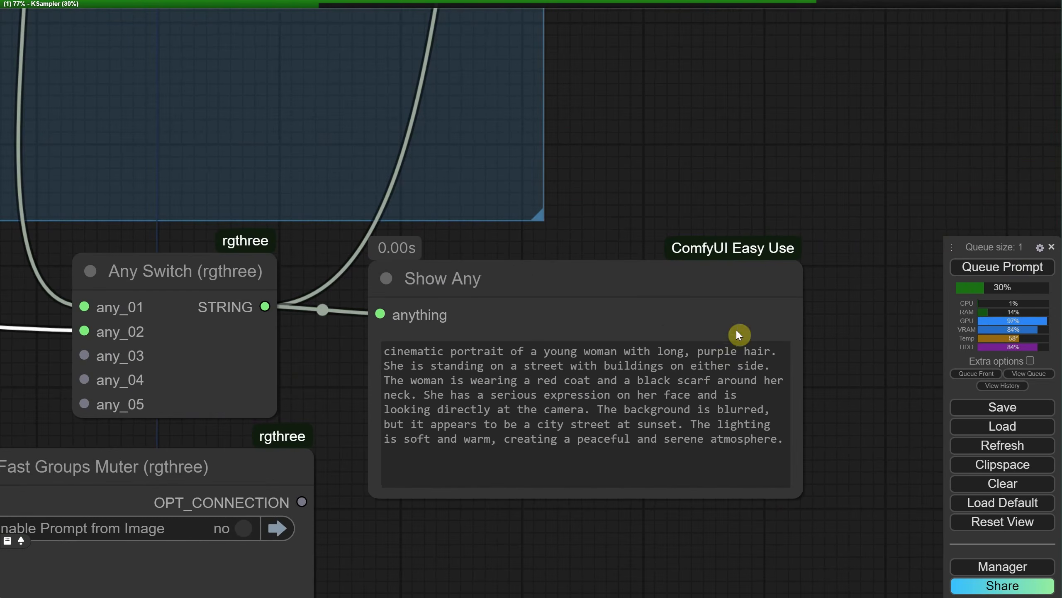
pyautogui.scroll(-14, 787, 235)
pyautogui.moveTo(786, 235); pyautogui.dragTo(485, 385)
pyautogui.scroll(7, 742, 327)
pyautogui.moveTo(142, 314); pyautogui.dragTo(880, 228)
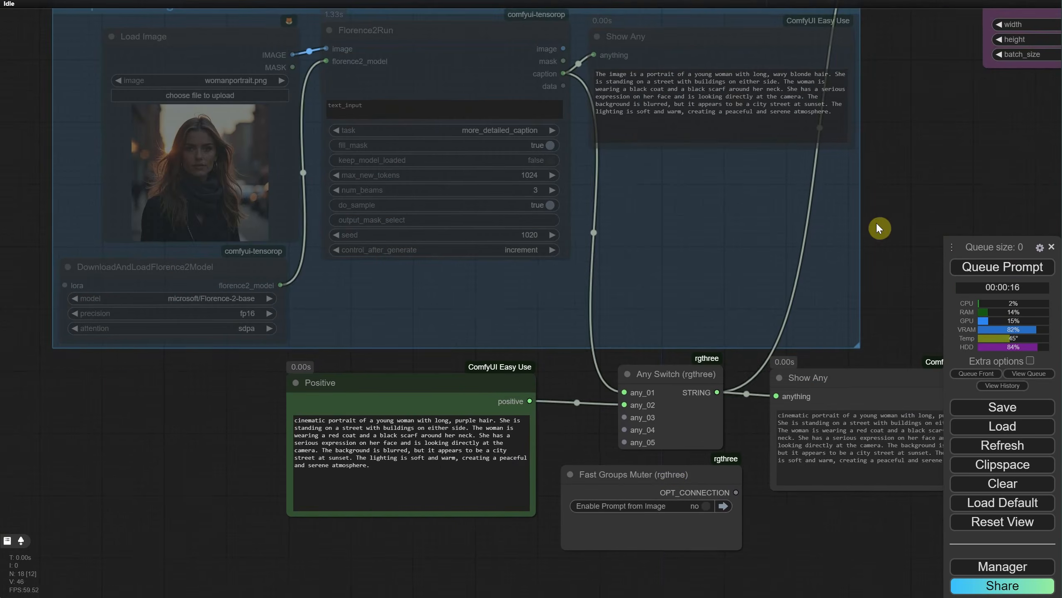
# Step: Enable the Prompt from Image group and set the Florence2 loader's model to thwri/CogFlorence-2.2-Large
pyautogui.click(706, 504)
pyautogui.click(221, 299)
pyautogui.click(284, 393)
# Step: Run the Flux workflow with the CogFlorence model and follow the caption and image generation
pyautogui.hotkey('ctrl', 'Return')
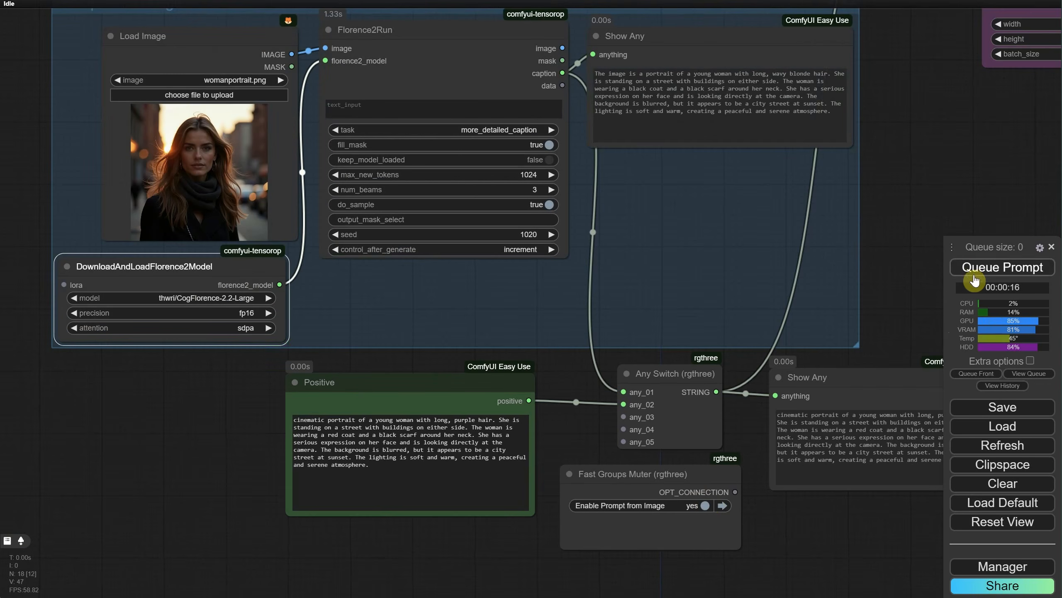
pyautogui.moveTo(894, 195); pyautogui.dragTo(663, 256)
pyautogui.scroll(-1, 661, 251)
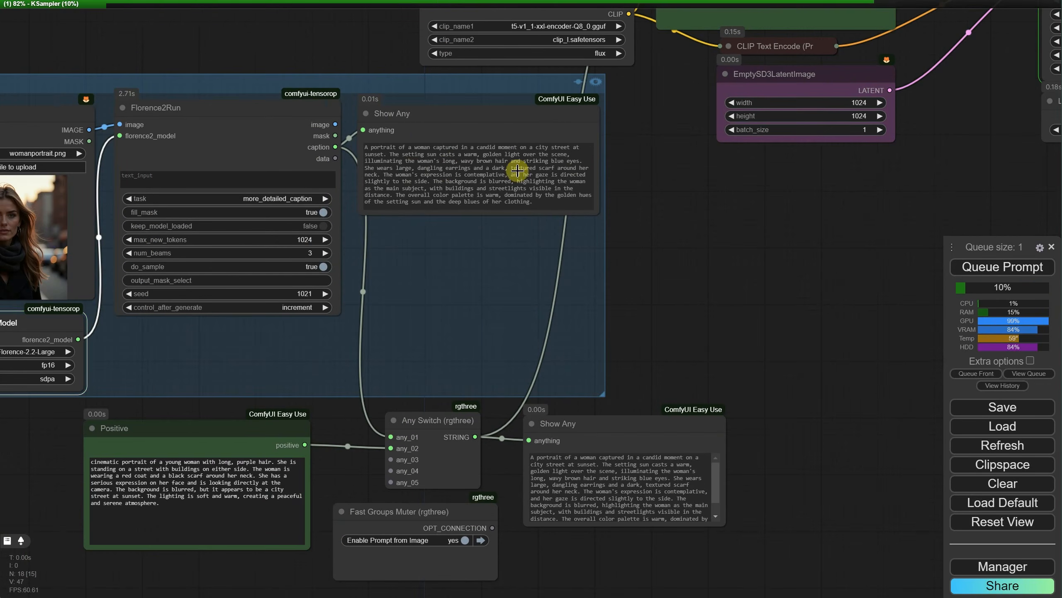
pyautogui.scroll(-4, 526, 224)
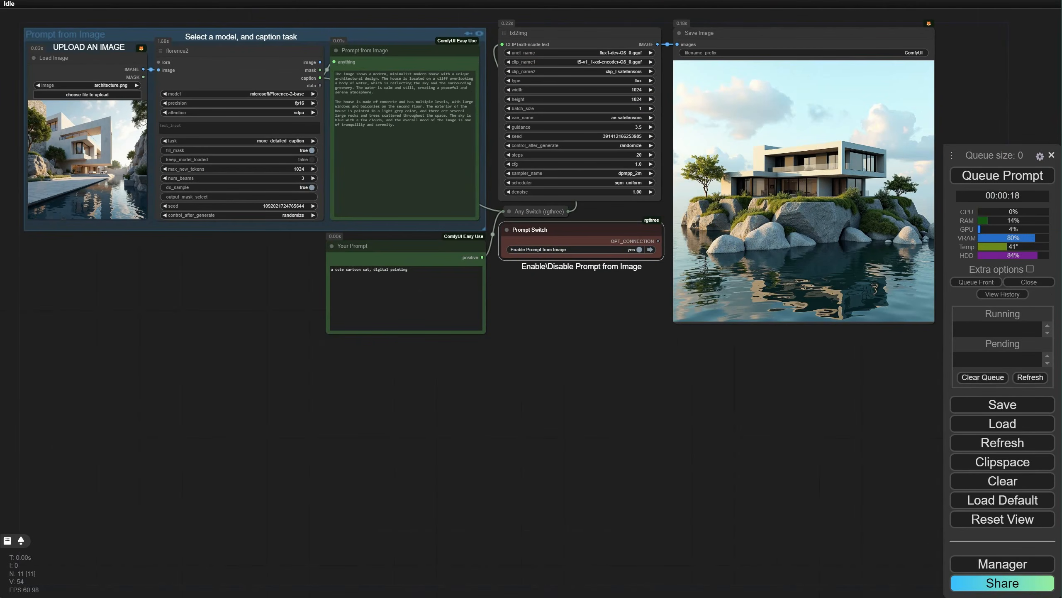
# Step: Load Building.jpg into the Load Image node of the Prompt from Image group
pyautogui.scroll(6, 221, 256)
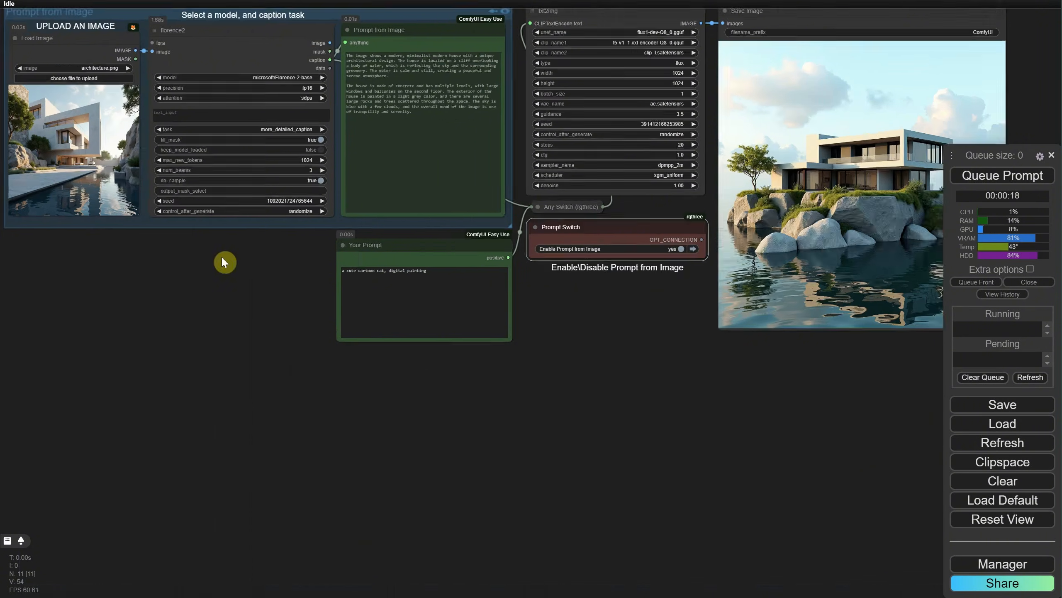
pyautogui.moveTo(220, 256); pyautogui.dragTo(569, 480)
pyautogui.scroll(3, 184, 188)
pyautogui.click(417, 212)
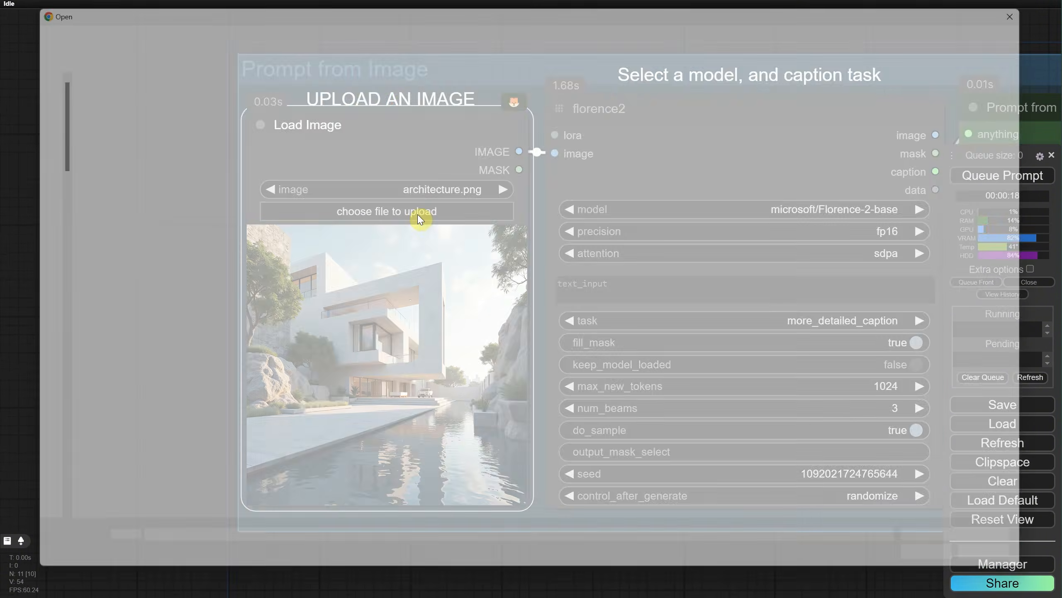
pyautogui.doubleClick(344, 109)
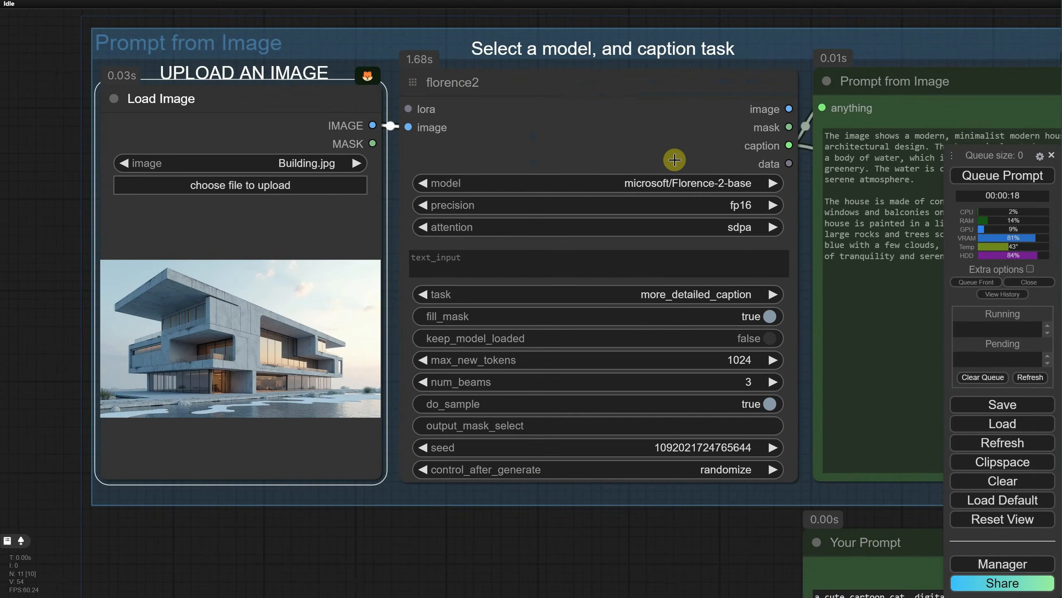
# Step: Review the florence2 node's model choices, try the caption and detailed_caption tasks, and restore more_detailed_caption
pyautogui.click(640, 183)
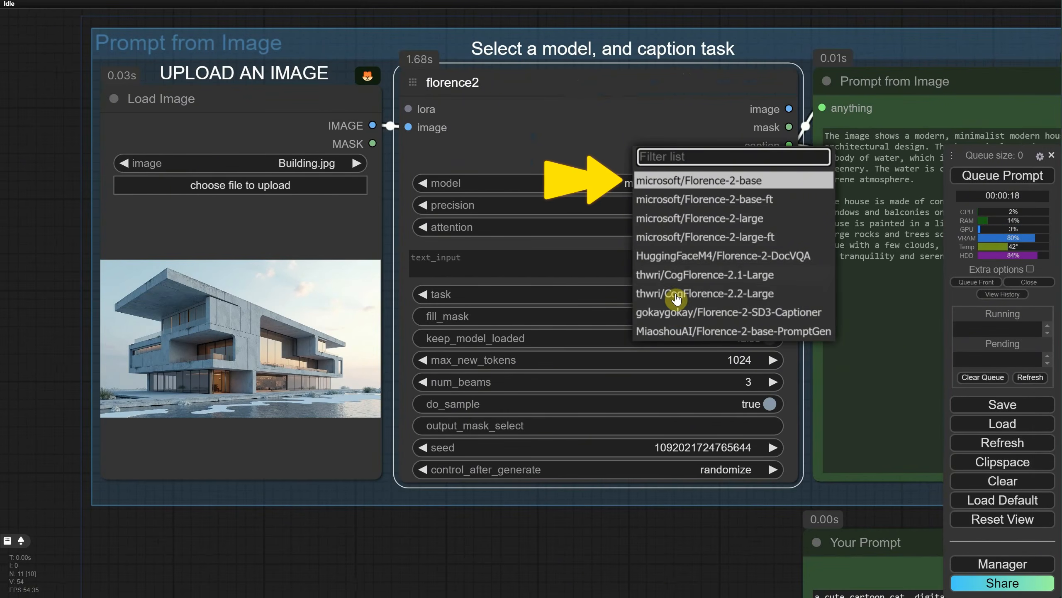
pyautogui.click(672, 294)
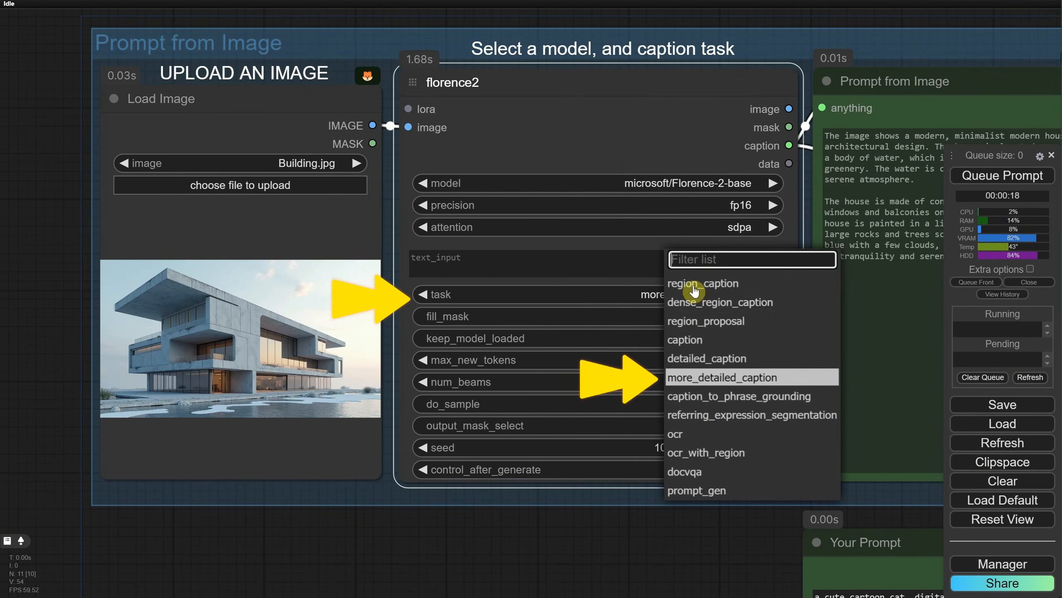
pyautogui.click(701, 339)
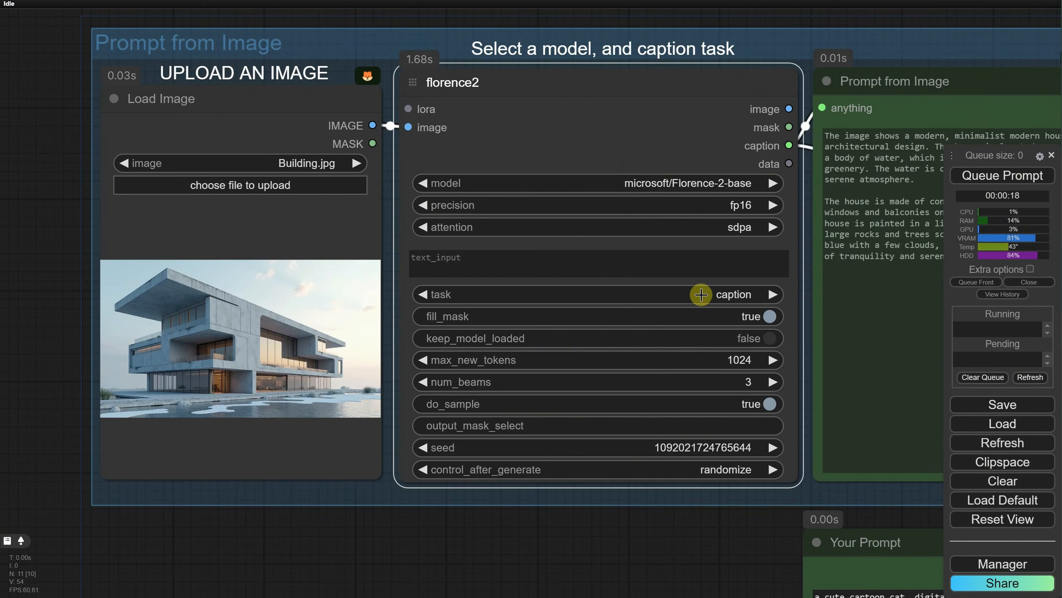
pyautogui.click(699, 294)
pyautogui.click(706, 360)
pyautogui.click(711, 297)
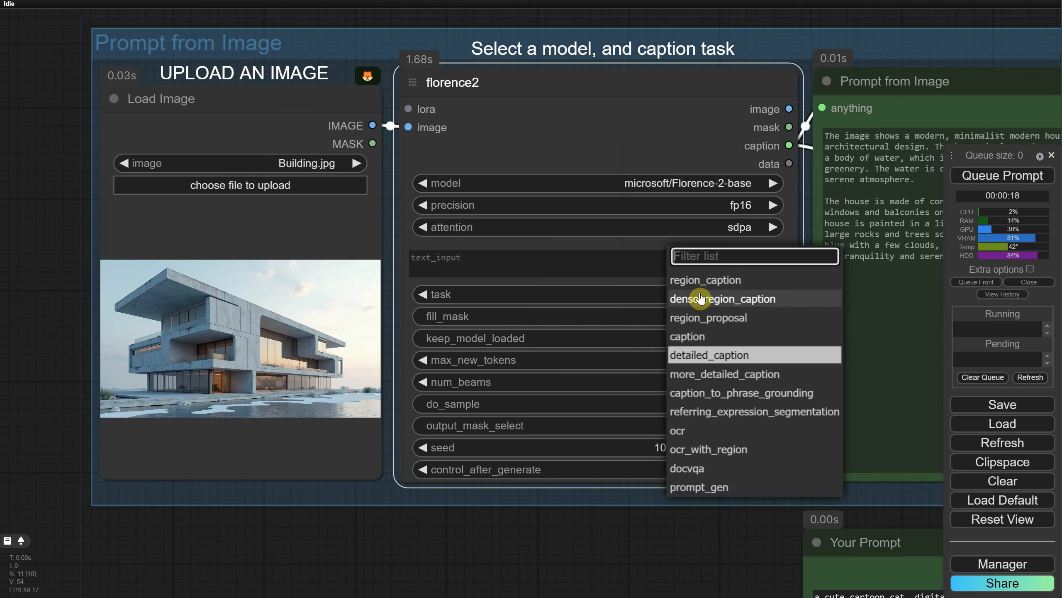
pyautogui.click(707, 378)
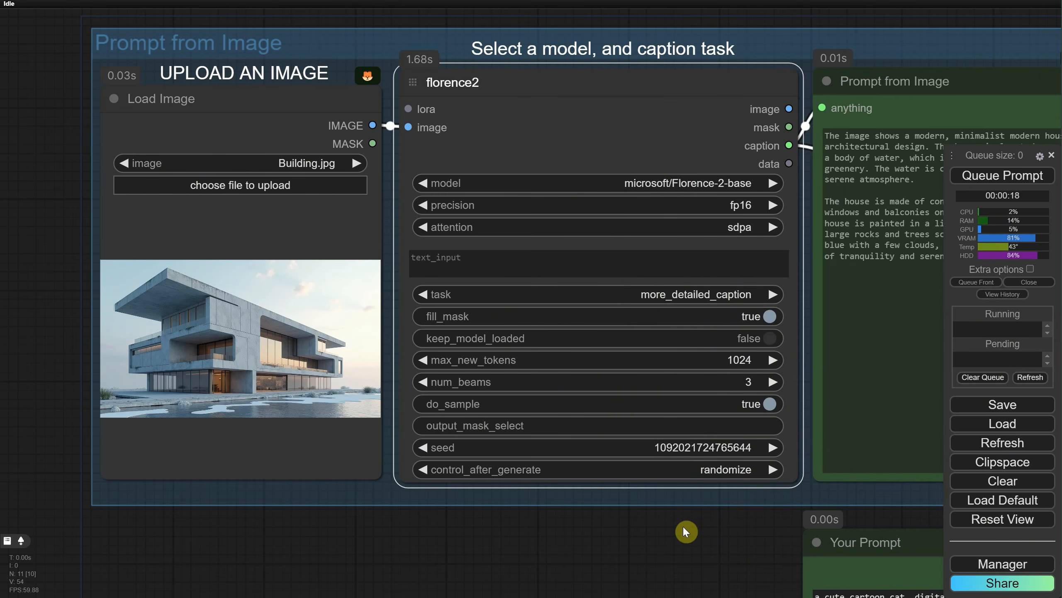
# Step: Run the workflow on the building image and examine the Prompt from Image text, txt2img node and Prompt Switch
pyautogui.moveTo(729, 562); pyautogui.dragTo(346, 522)
pyautogui.scroll(-3, 346, 523)
pyautogui.moveTo(299, 548); pyautogui.dragTo(387, 510)
pyautogui.click(1001, 180)
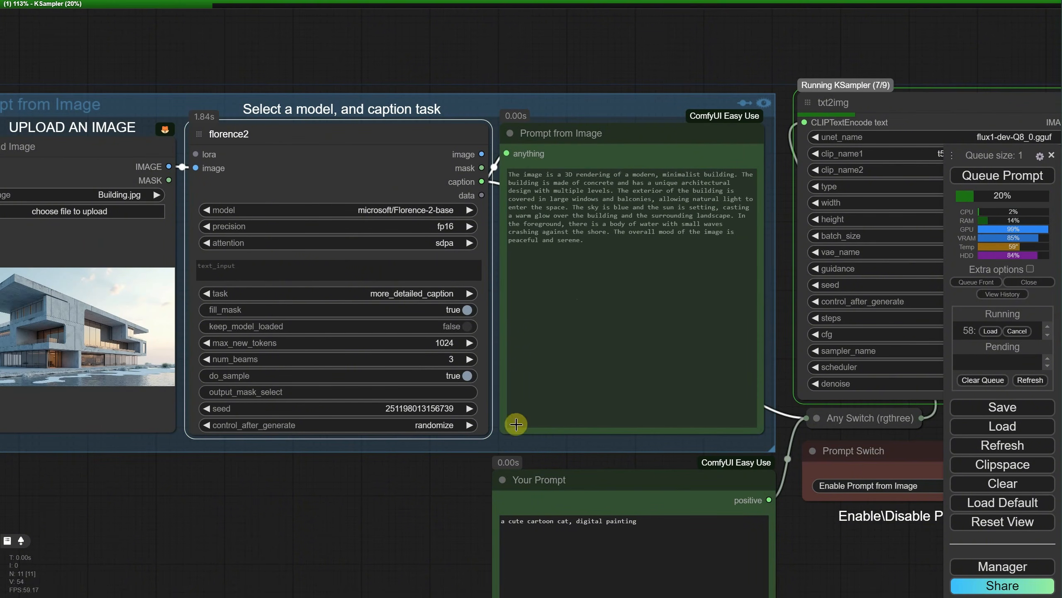
pyautogui.moveTo(422, 497); pyautogui.dragTo(204, 492)
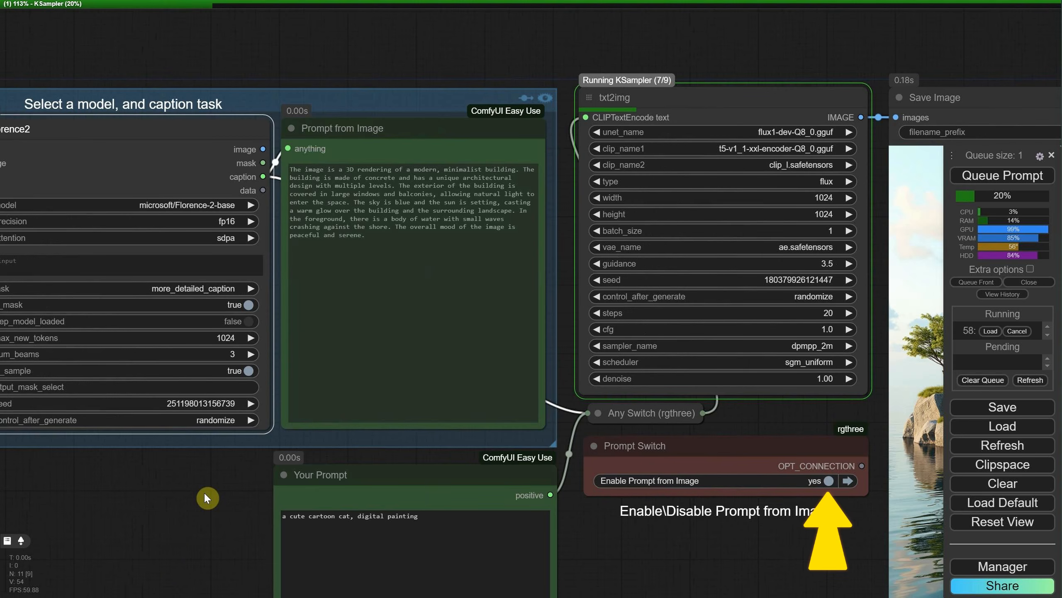
pyautogui.scroll(-2, 205, 493)
pyautogui.moveTo(702, 521); pyautogui.dragTo(463, 485)
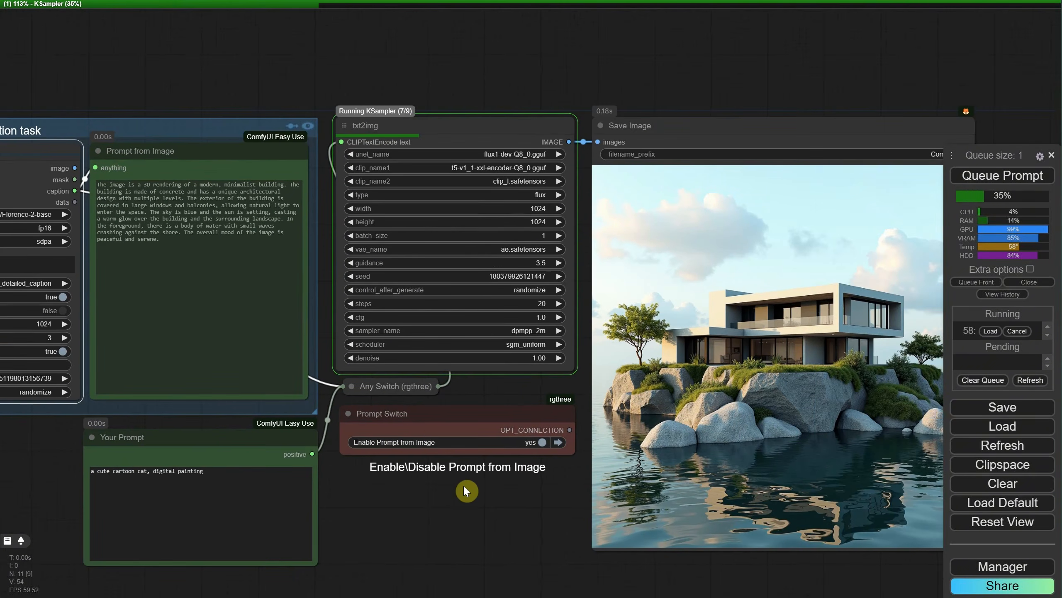
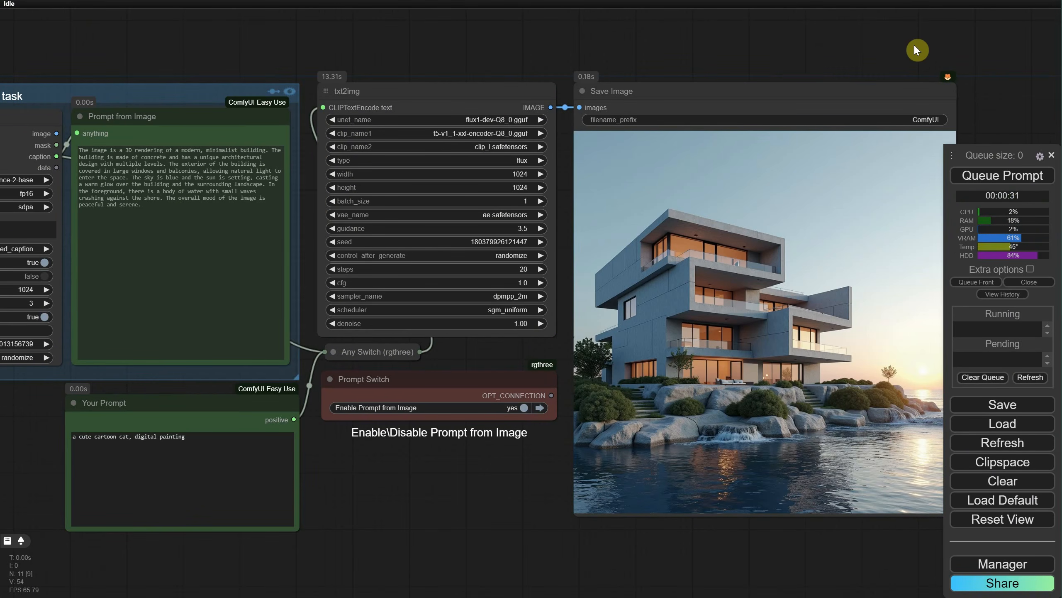
# Step: Disable Prompt from Image in the Prompt Switch and run the workflow with the manual cat prompt
pyautogui.moveTo(362, 506); pyautogui.dragTo(599, 470)
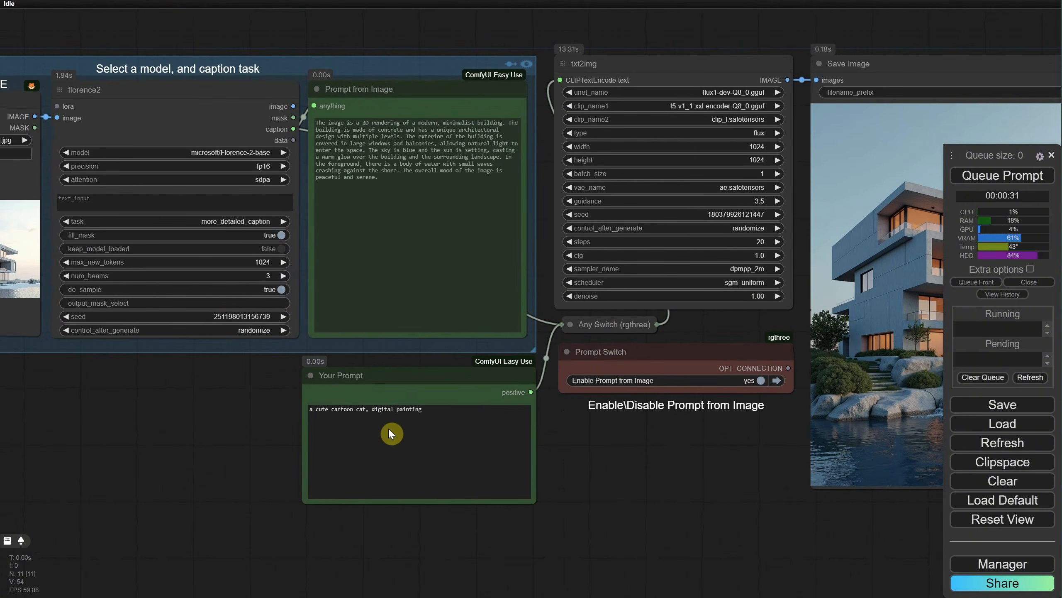
pyautogui.click(760, 380)
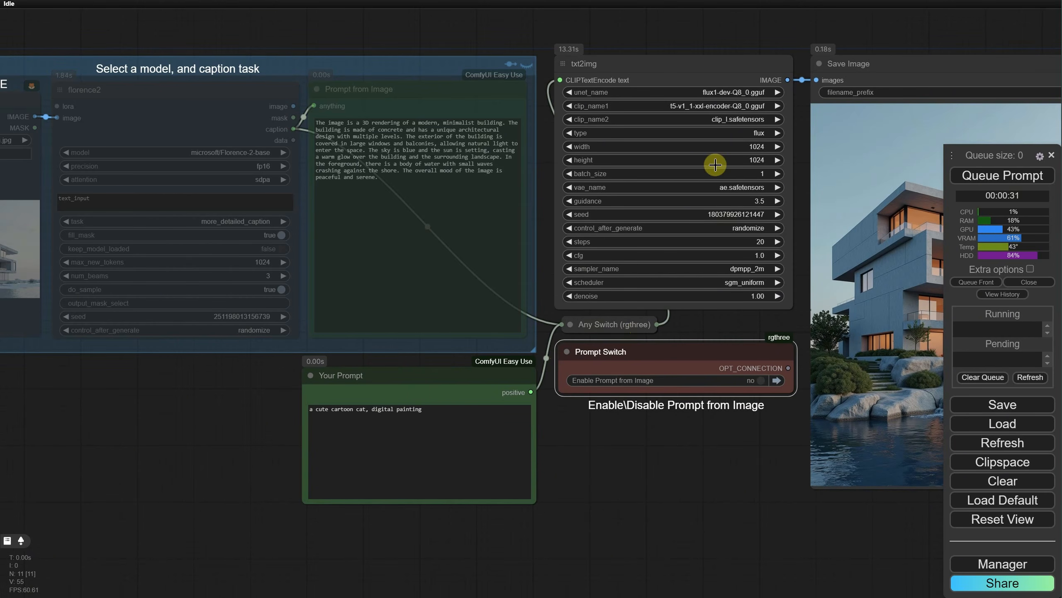
pyautogui.click(1003, 176)
pyautogui.moveTo(686, 517); pyautogui.dragTo(499, 508)
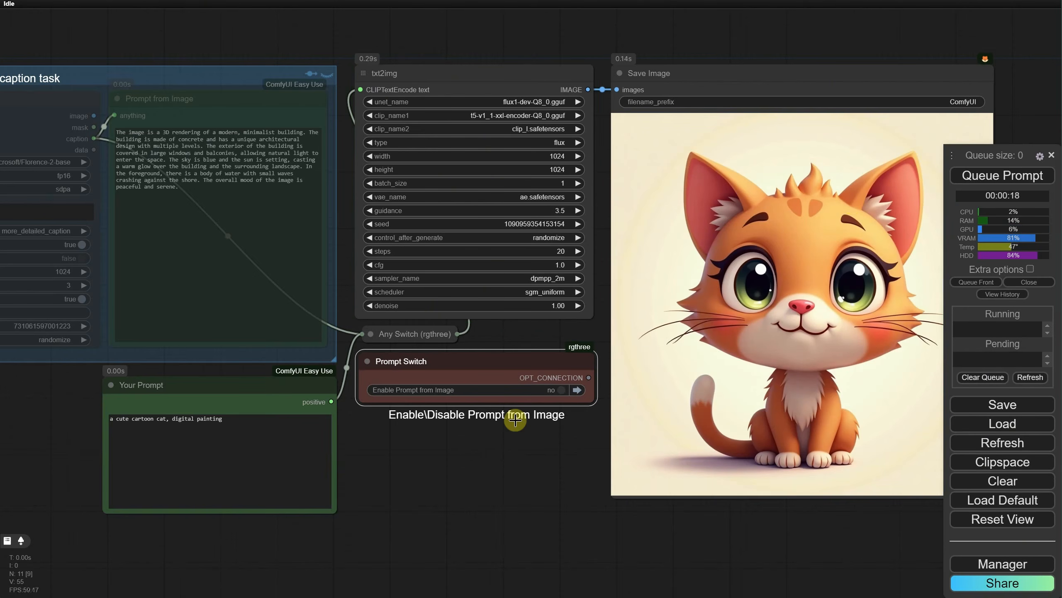
pyautogui.scroll(5, 447, 445)
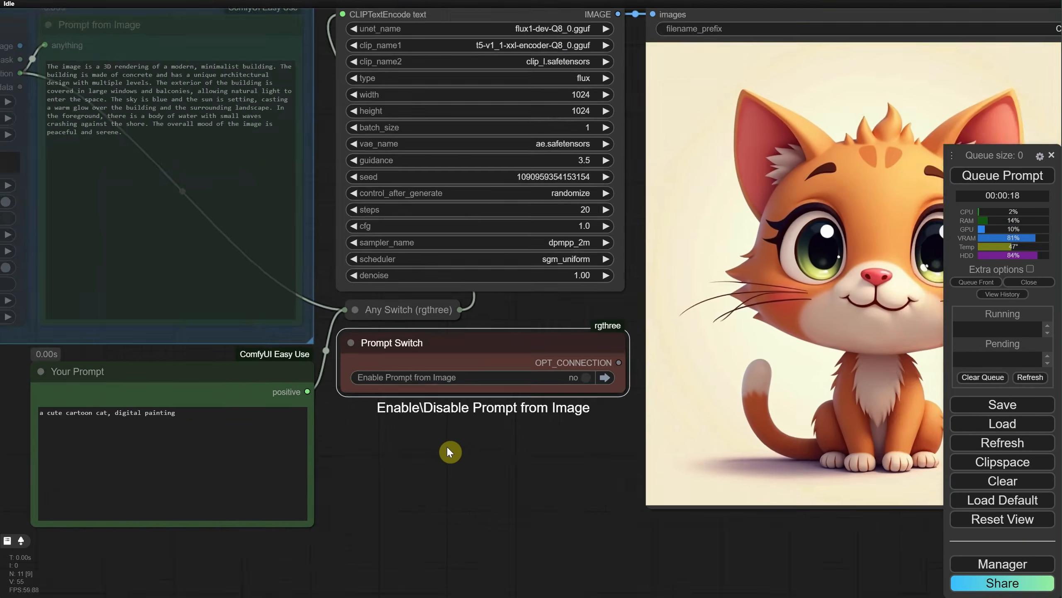
# Step: Replace the Your Prompt text with a copy of the full caption from the Prompt from Image node
pyautogui.moveTo(351, 465); pyautogui.dragTo(726, 551)
pyautogui.click(407, 109)
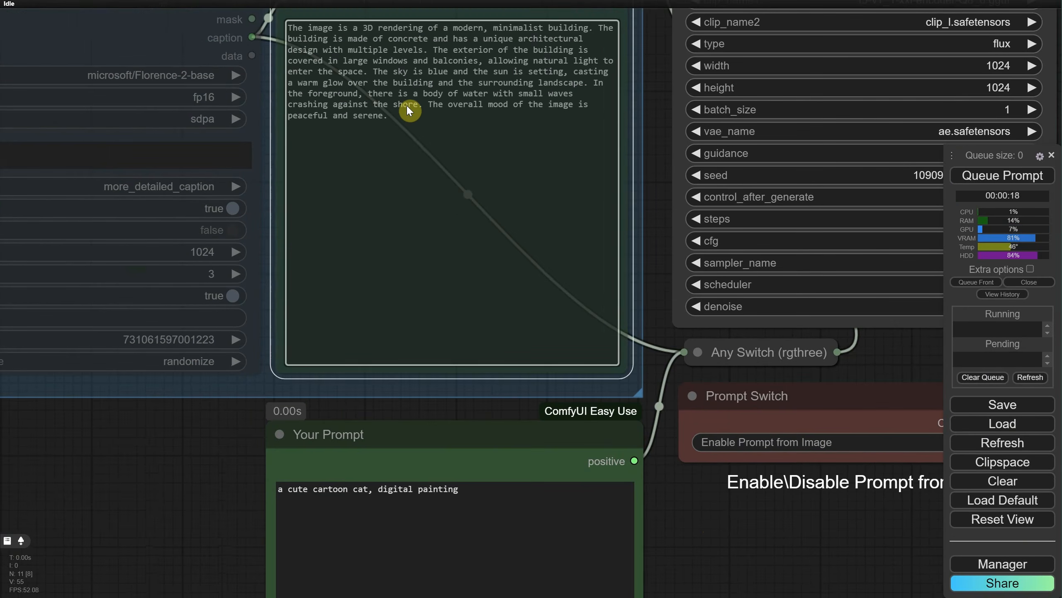
pyautogui.hotkey('ctrl', 'a')
pyautogui.hotkey('ctrl', 'c')
pyautogui.click(435, 490)
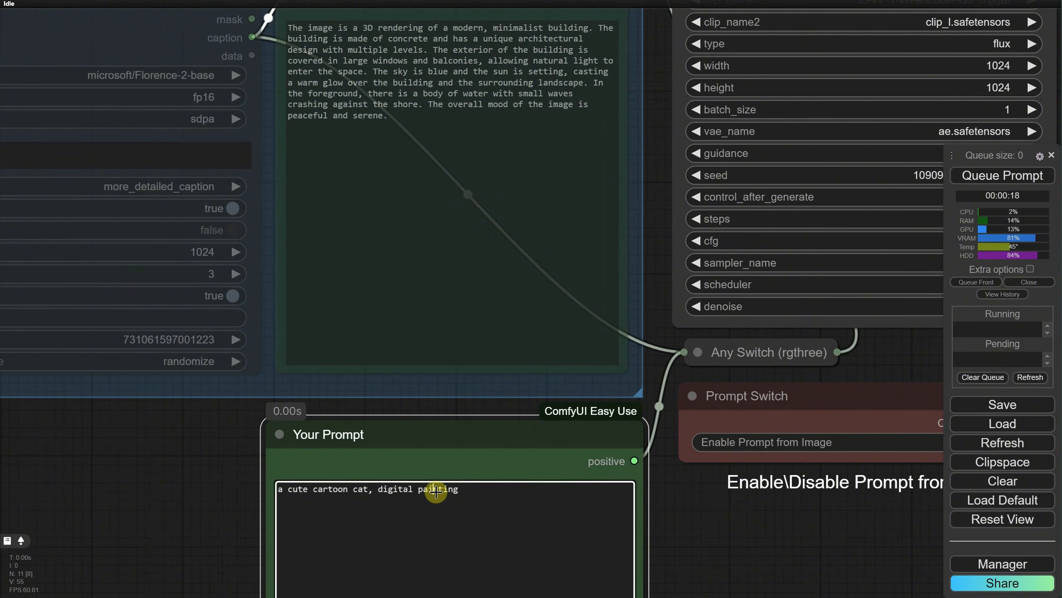
pyautogui.hotkey('ctrl', 'a')
pyautogui.hotkey('ctrl', 'v')
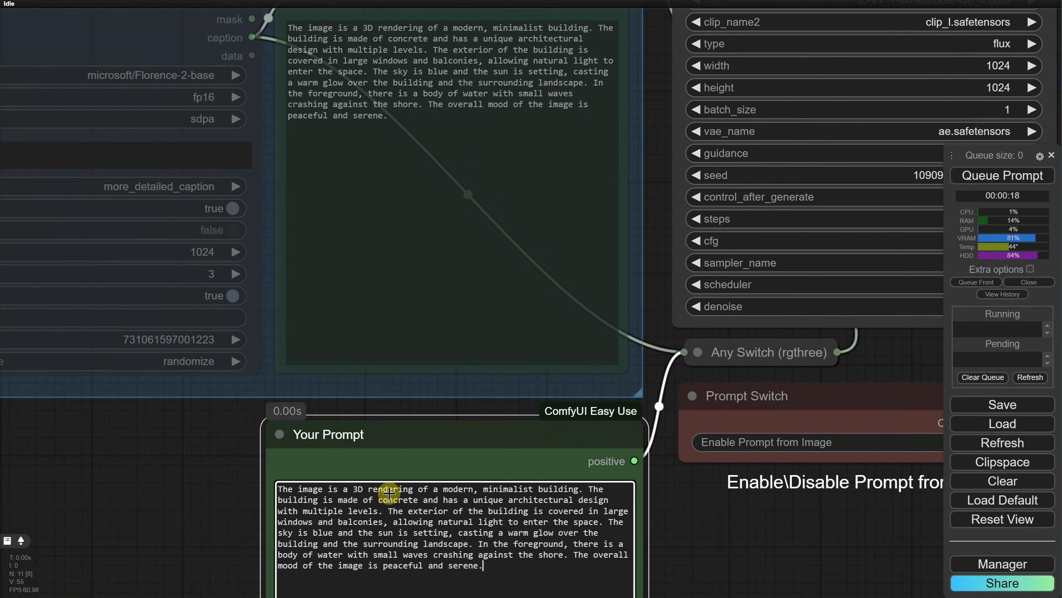
# Step: In Your Prompt, replace "The image is a 3D rendering" with "ditital painting" and append "Game art, fantasy, futuristic, neon"
pyautogui.moveTo(418, 493); pyautogui.dragTo(206, 483)
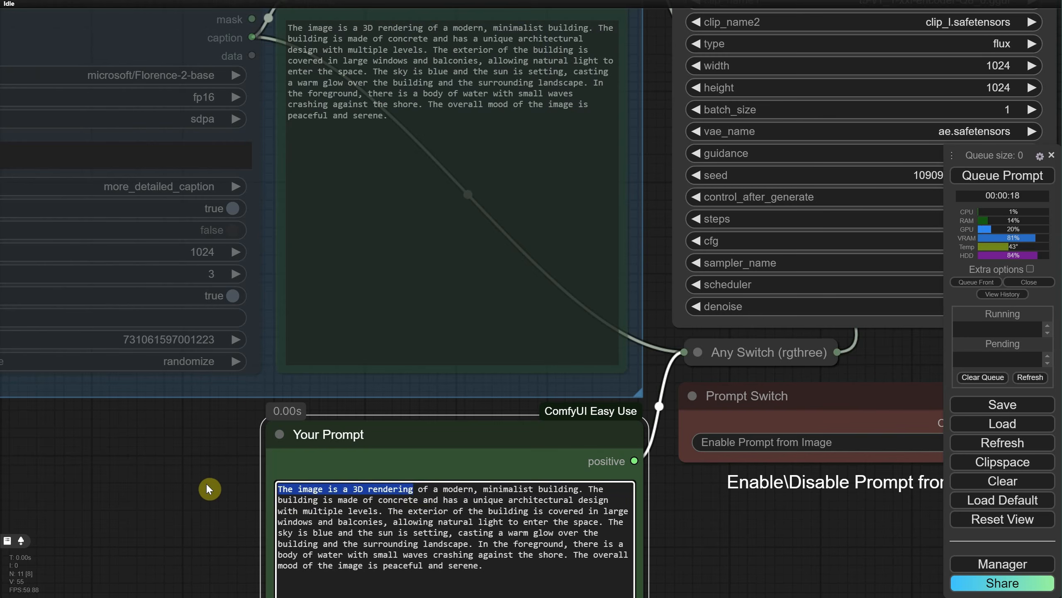
pyautogui.write('ditital painting')
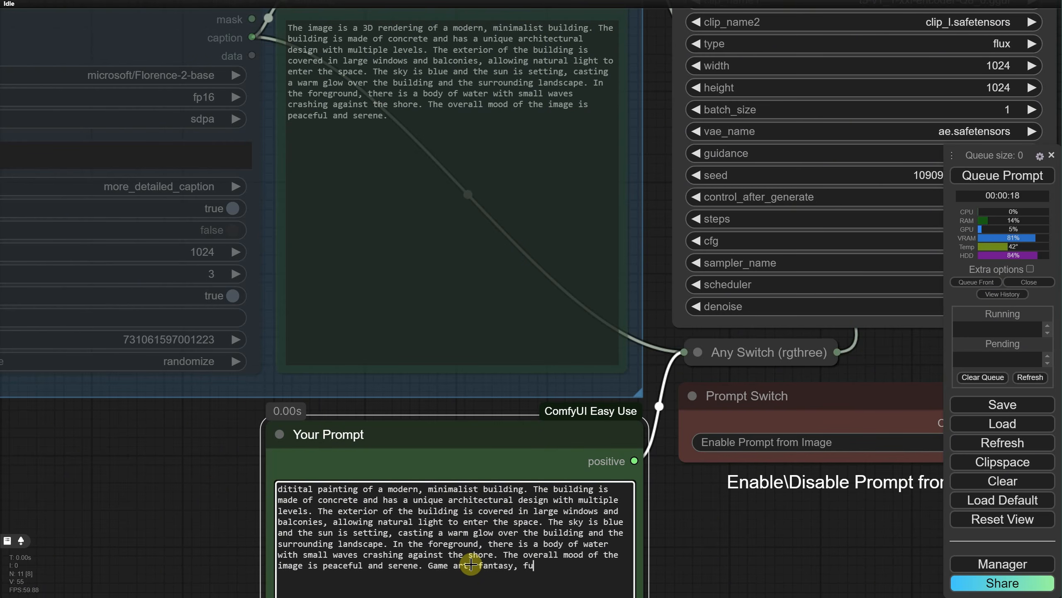
pyautogui.scroll(-2, 672, 521)
pyautogui.moveTo(727, 524); pyautogui.dragTo(461, 456)
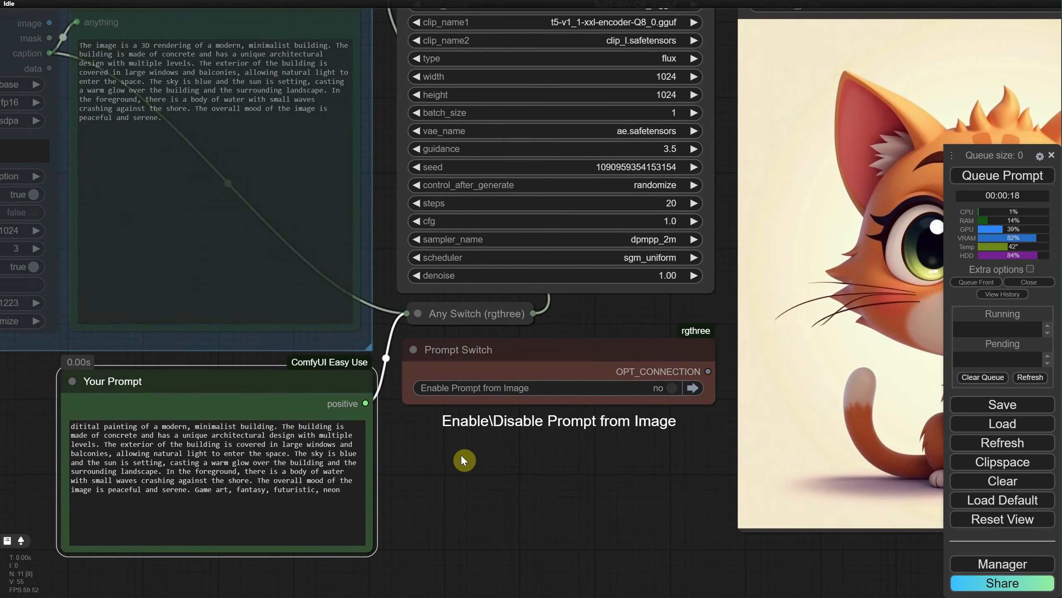
# Step: Toggle Prompt from Image on and back off, and run the workflow with the edited manual prompt
pyautogui.click(673, 389)
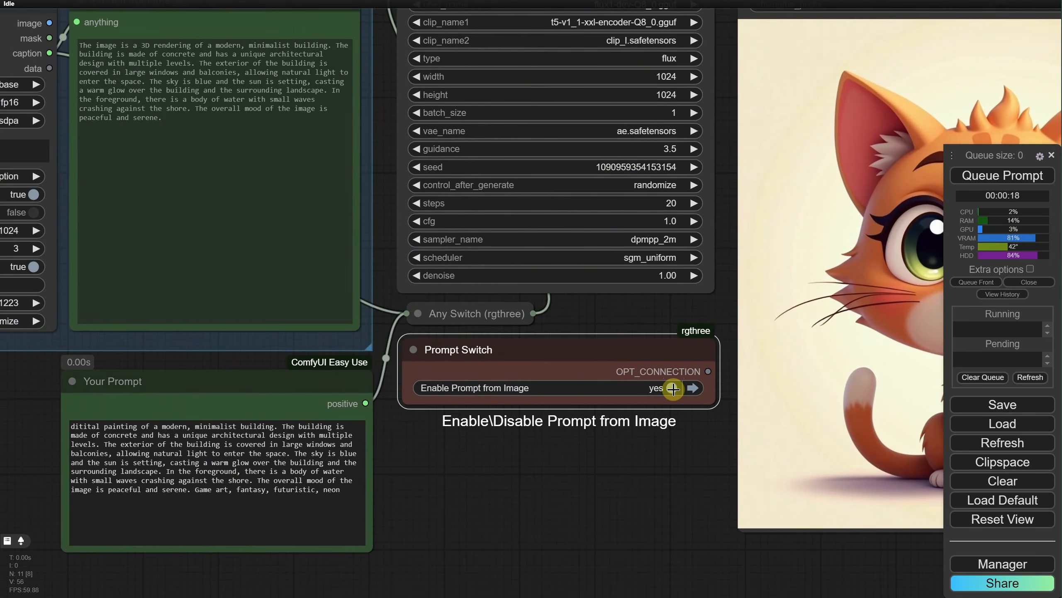
pyautogui.click(673, 389)
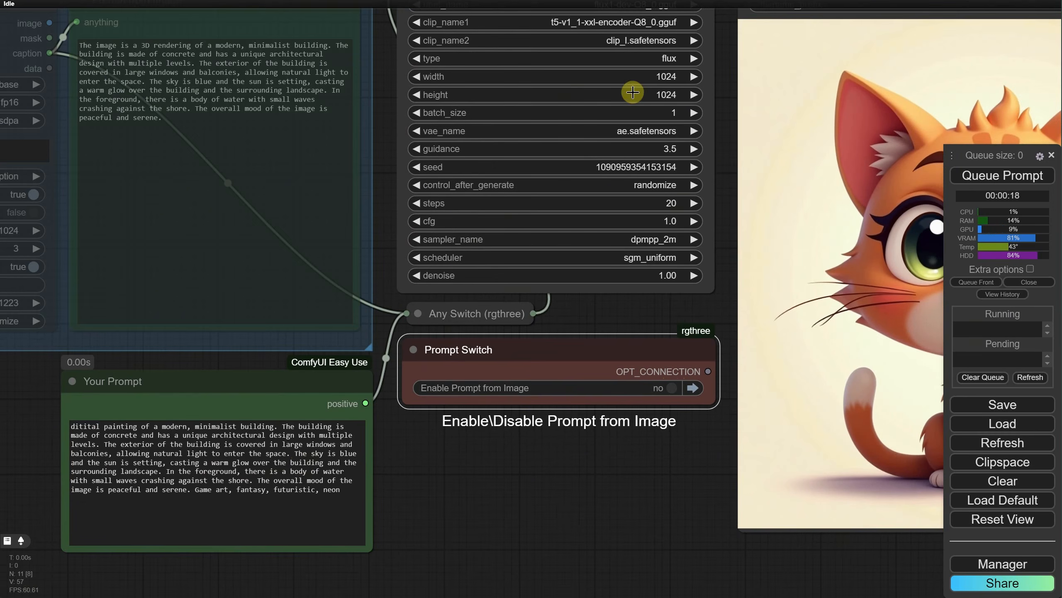
pyautogui.scroll(-2, 617, 447)
pyautogui.moveTo(615, 454); pyautogui.dragTo(541, 467)
pyautogui.click(1003, 178)
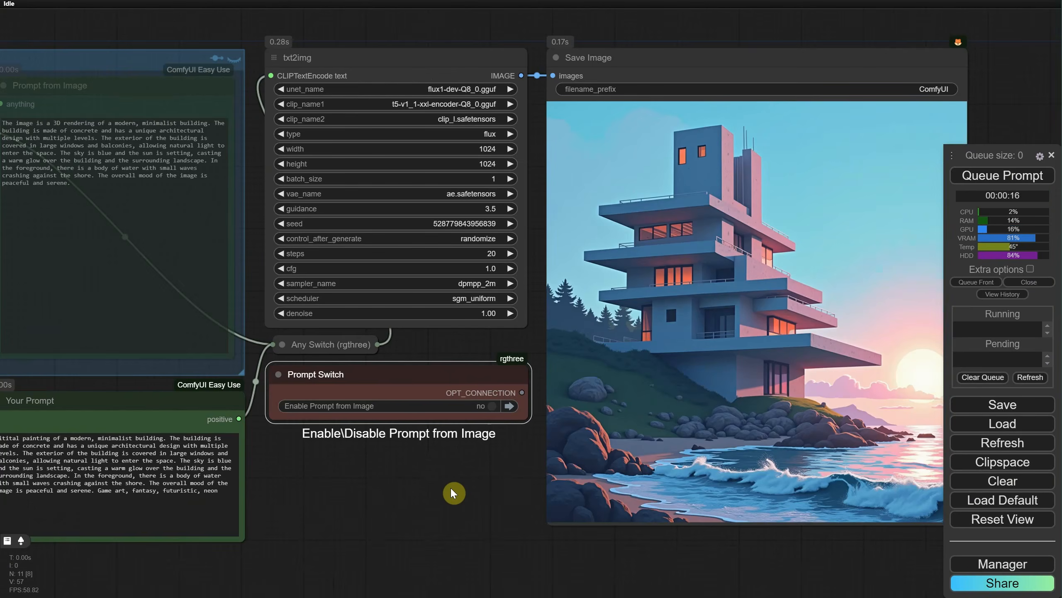
pyautogui.scroll(-5, 450, 488)
pyautogui.moveTo(443, 467)
pyautogui.mouseDown()
pyautogui.moveTo(612, 517)
pyautogui.moveTo(446, 475)
pyautogui.mouseUp()
pyautogui.scroll(7, 446, 475)
pyautogui.moveTo(528, 426); pyautogui.dragTo(415, 534)
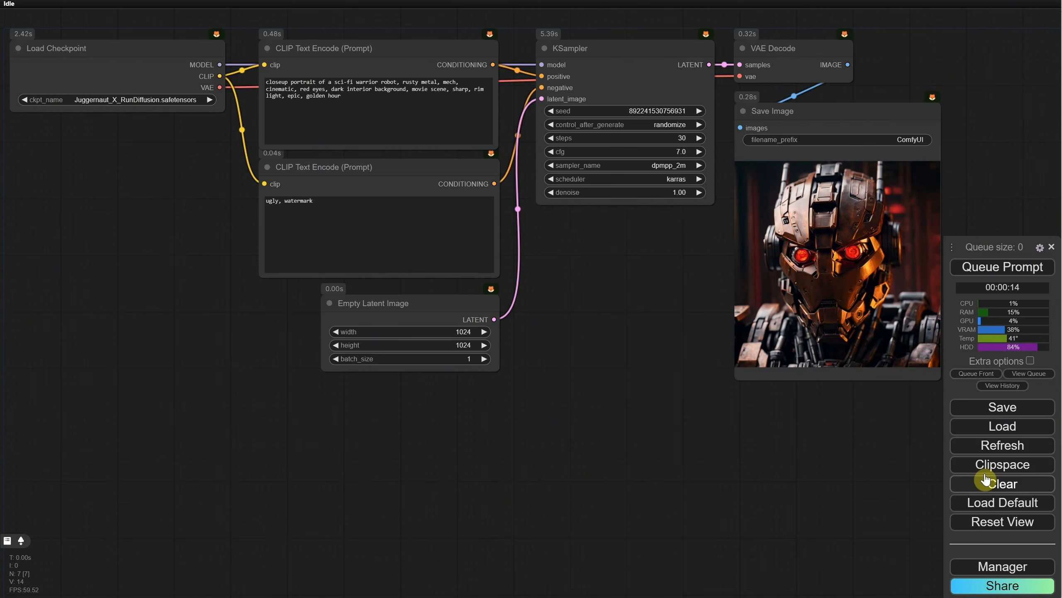
# Step: Search the custom nodes for "searge", install Searge-LLM for ComfyUI v1.0, and restart the server
pyautogui.click(979, 569)
pyautogui.click(540, 194)
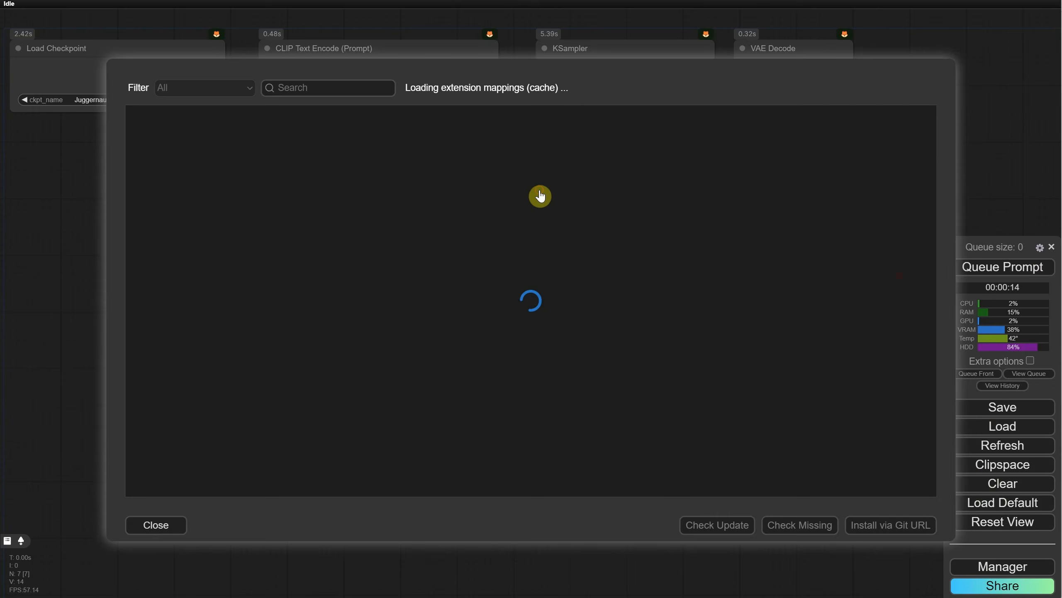
pyautogui.click(342, 88)
pyautogui.write('searge')
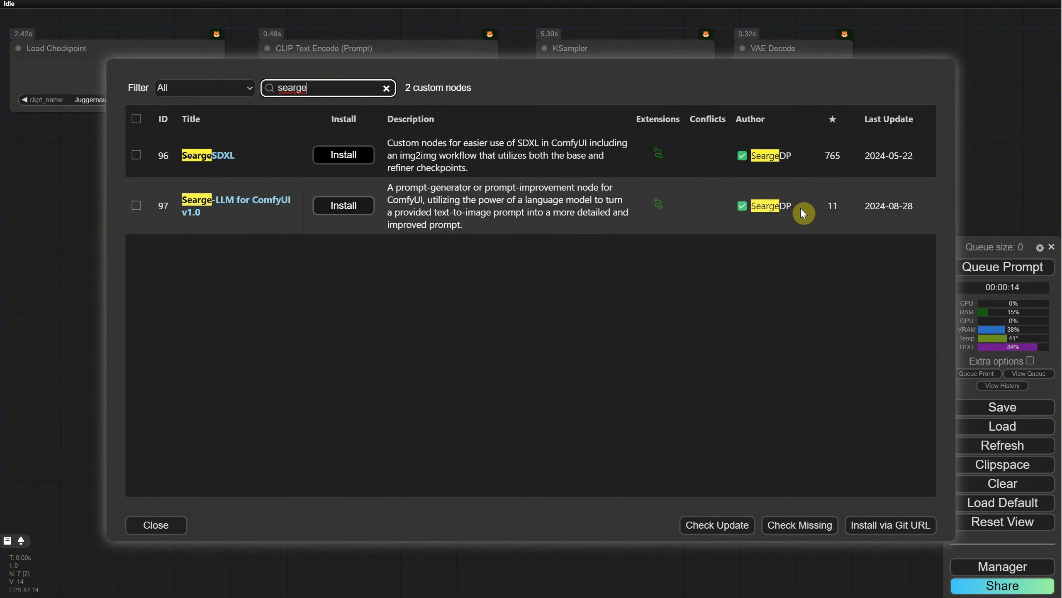
pyautogui.click(342, 205)
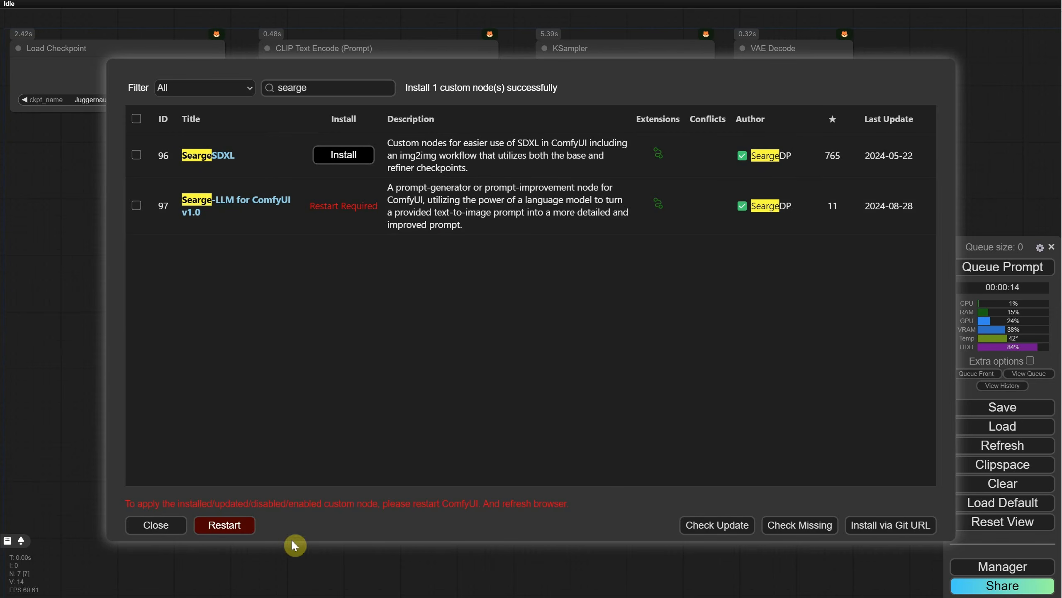
pyautogui.click(224, 525)
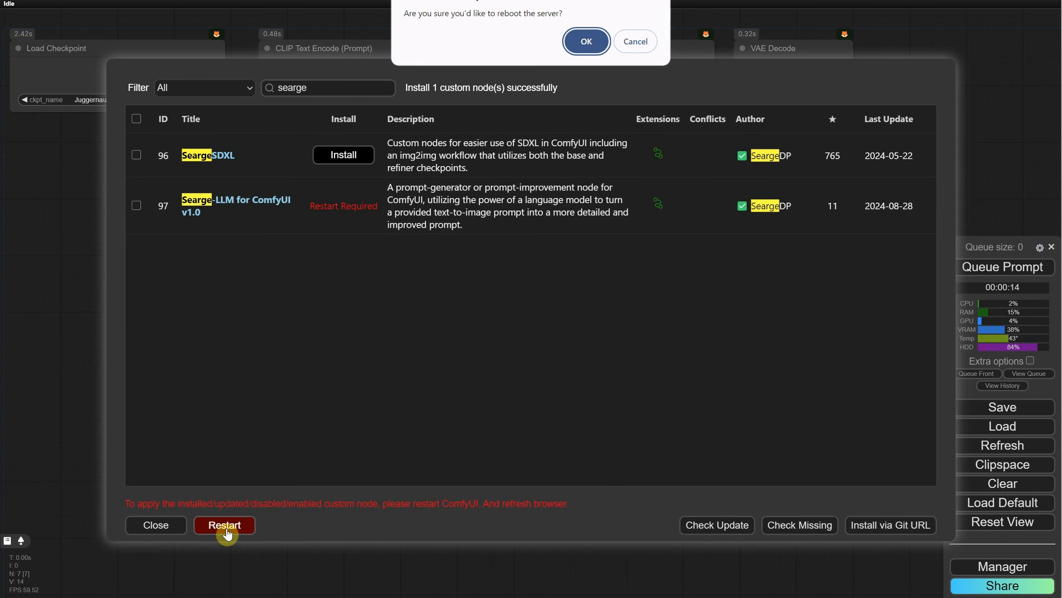
pyautogui.click(586, 41)
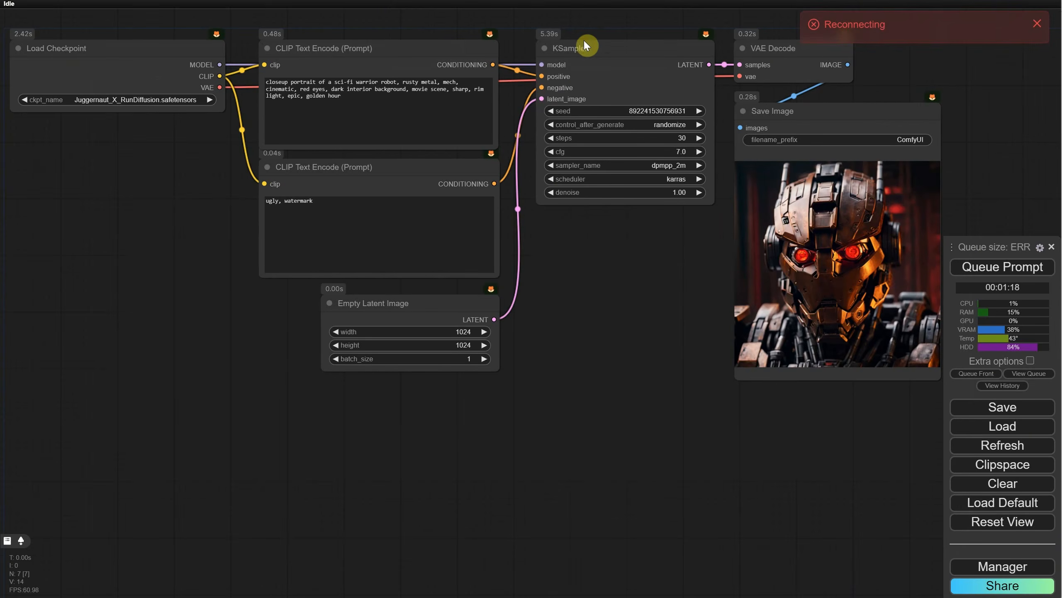
# Step: Filter the custom nodes to Installed and open the GitHub page of Searge-LLM for ComfyUI v1.0
pyautogui.click(980, 573)
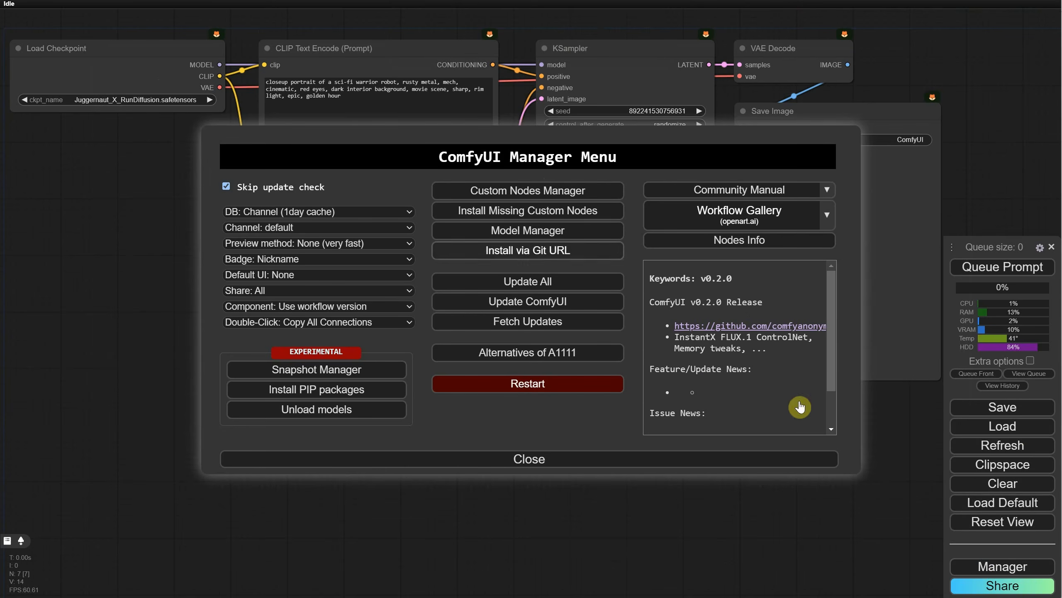
pyautogui.click(545, 193)
pyautogui.click(231, 93)
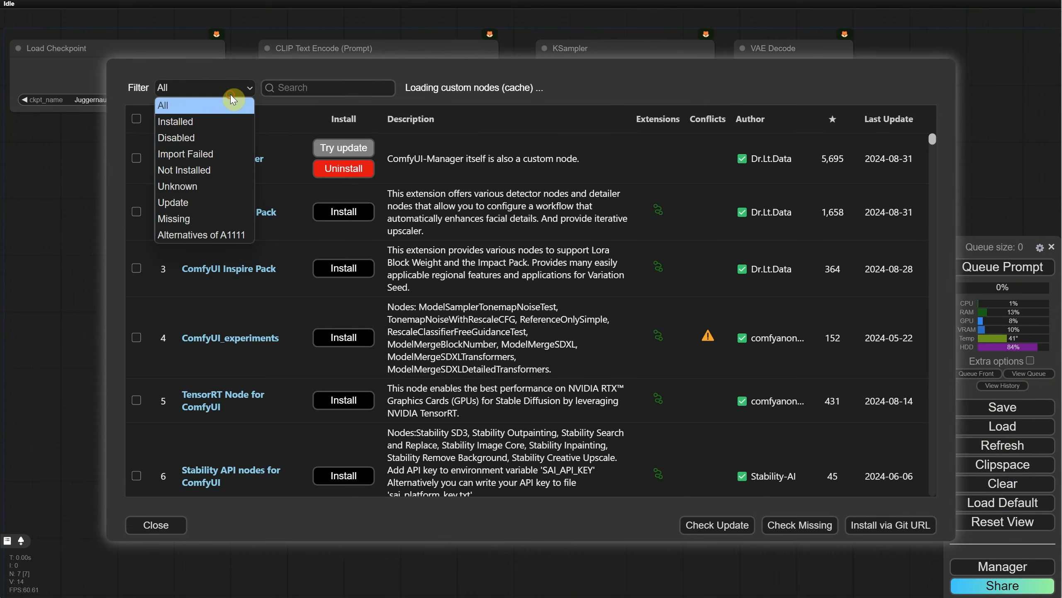
pyautogui.click(210, 120)
pyautogui.scroll(-2, 301, 216)
pyautogui.scroll(-3, 303, 220)
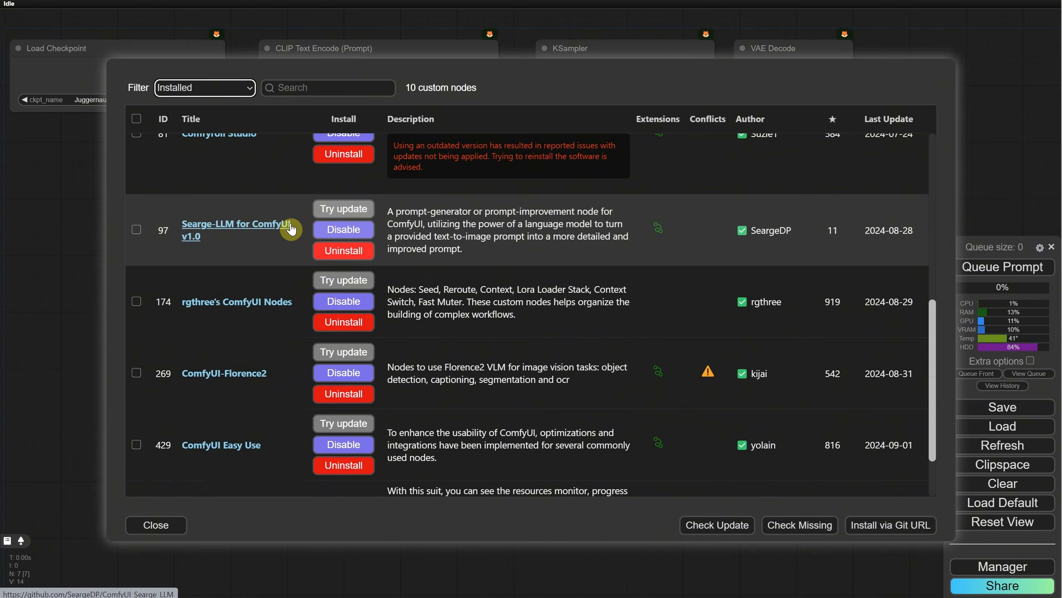
pyautogui.click(212, 232)
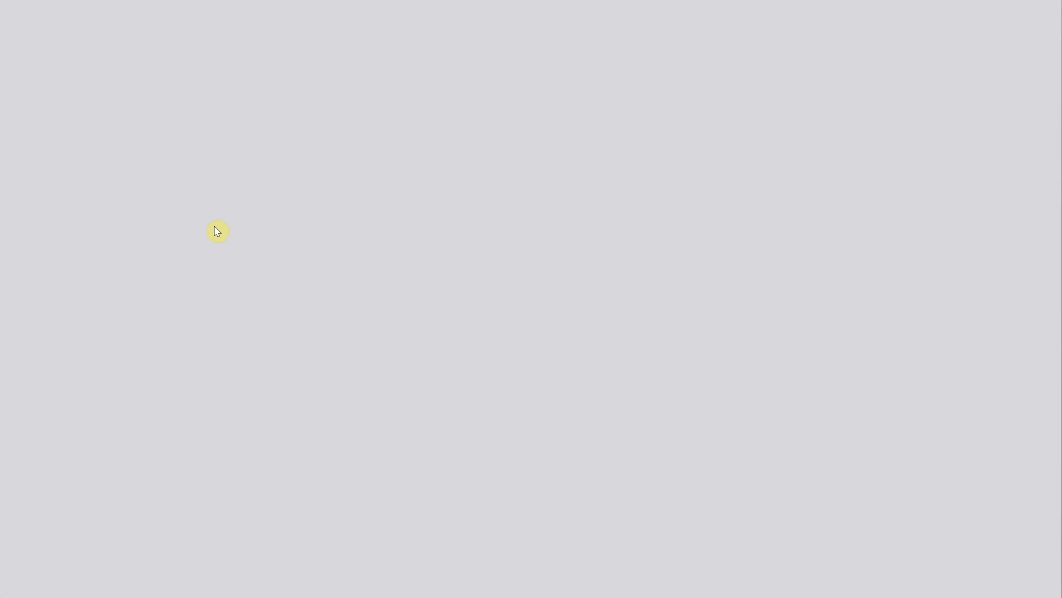
# Step: Find the language model installation instructions in the README and copy the folder name llm_gguf
pyautogui.scroll(-10, 393, 272)
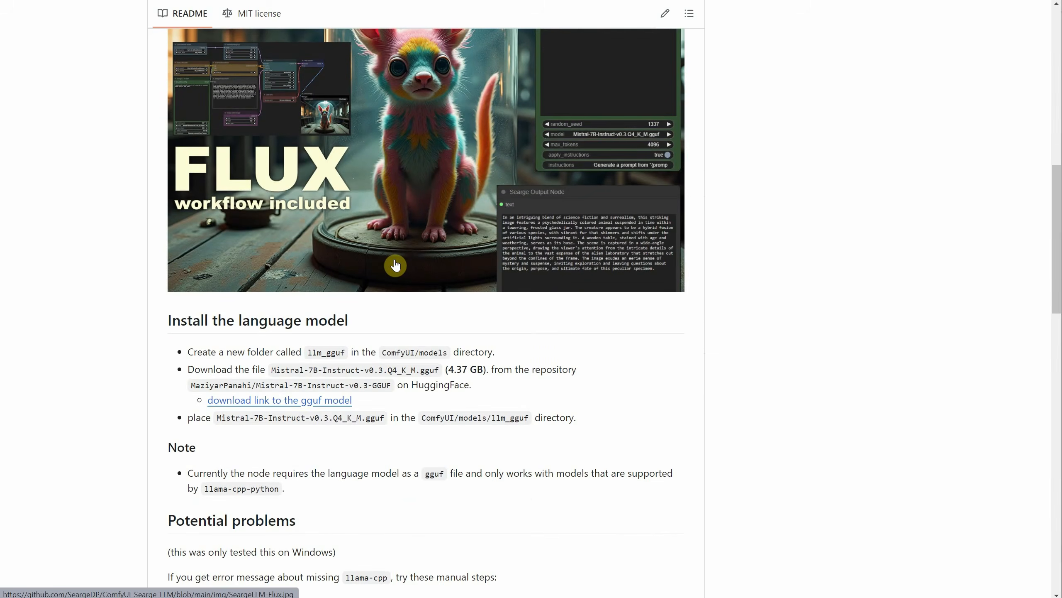
pyautogui.scroll(-3, 395, 264)
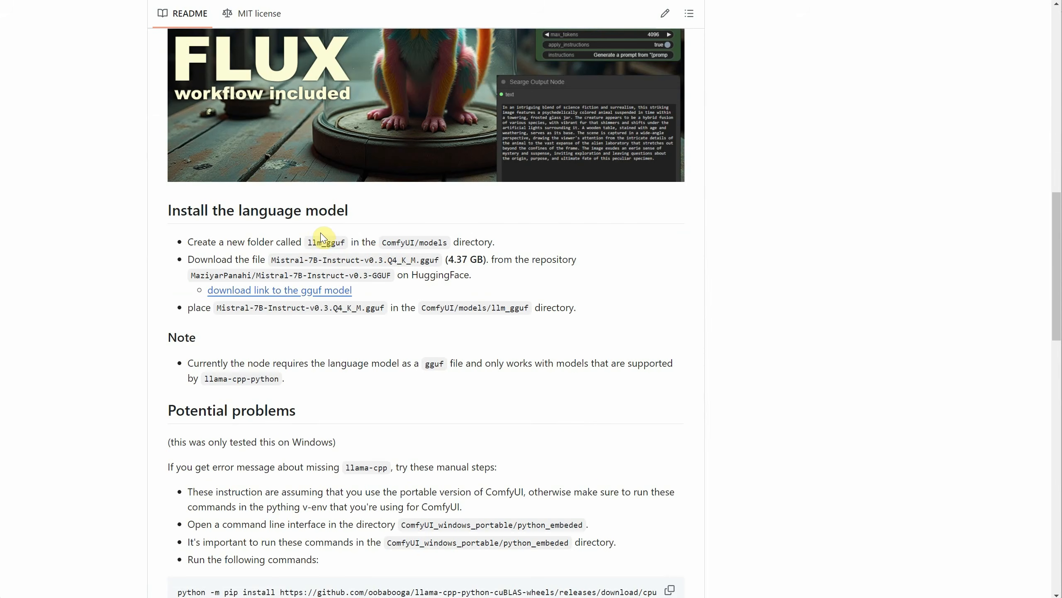
pyautogui.scroll(3, 315, 240)
pyautogui.scroll(-2, 308, 335)
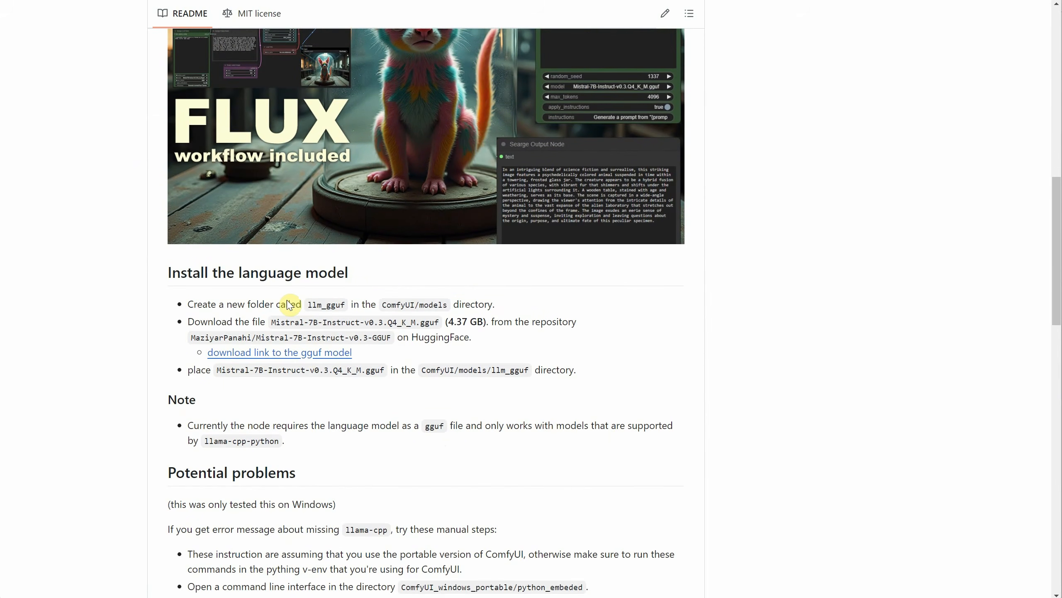
pyautogui.moveTo(300, 302)
pyautogui.mouseDown()
pyautogui.moveTo(334, 303)
pyautogui.moveTo(307, 302)
pyautogui.mouseUp()
pyautogui.click(349, 311)
pyautogui.rightClick(308, 302)
pyautogui.click(338, 315)
# Step: Switch to File Explorer, create a folder named llm_gguf inside ComfyUI's models folder, and open it
pyautogui.hotkey('alt', 'Tab')
pyautogui.doubleClick(78, 119)
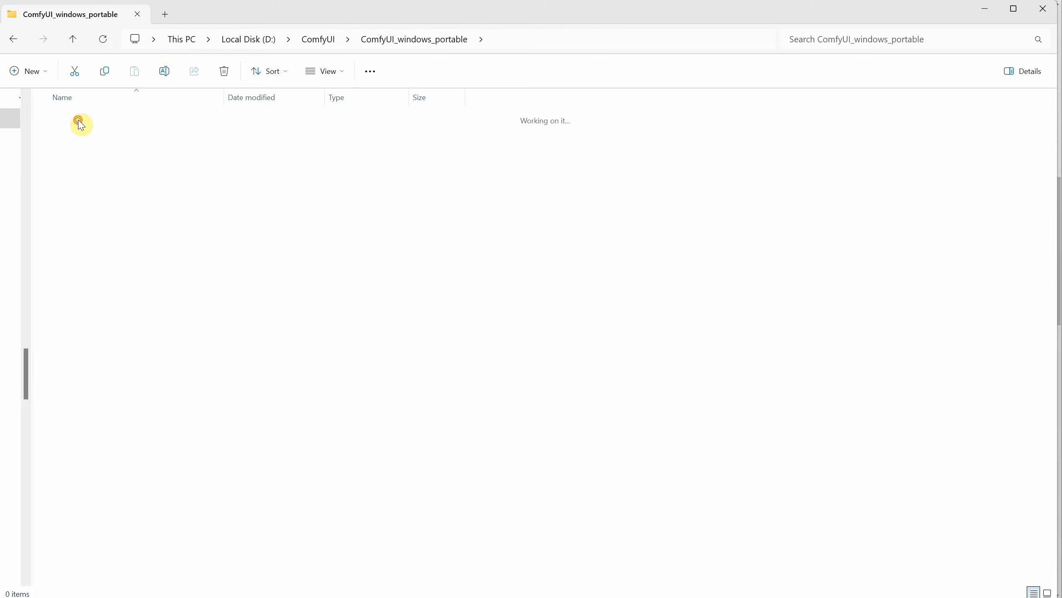
pyautogui.doubleClick(100, 332)
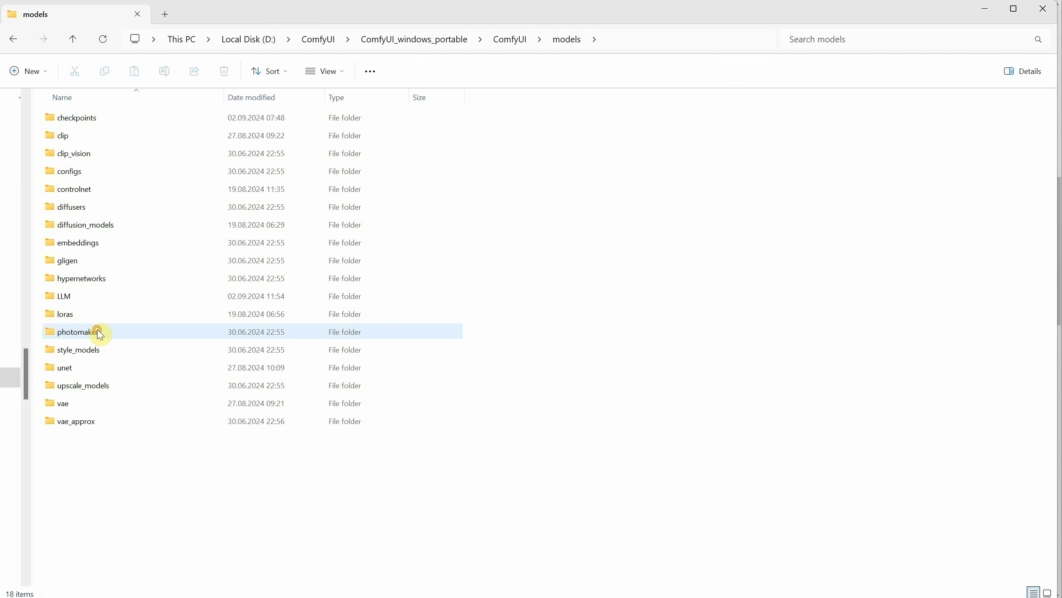
pyautogui.rightClick(366, 484)
pyautogui.click(540, 596)
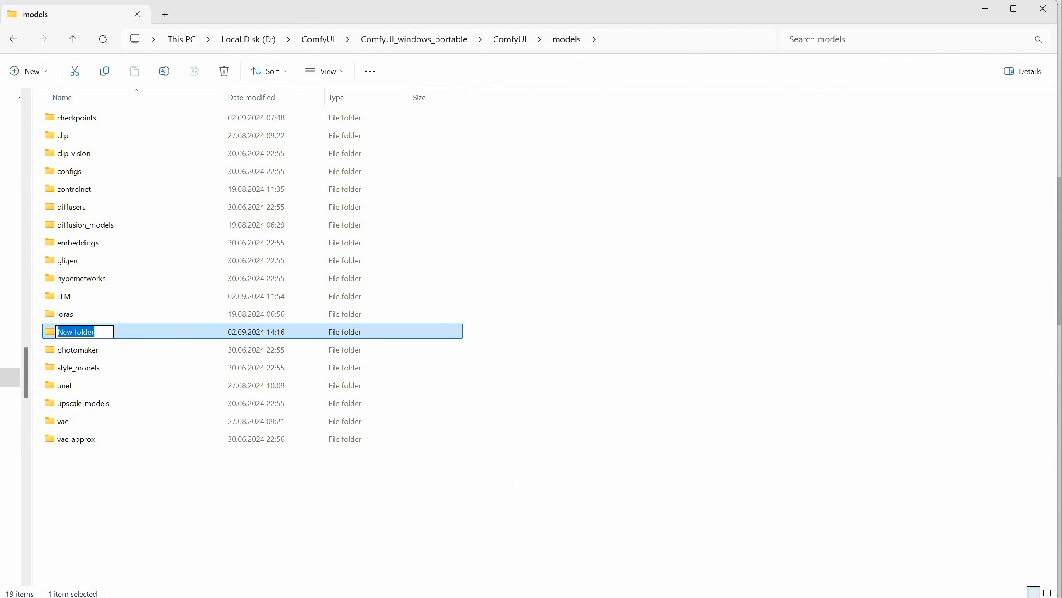
pyautogui.press('Return')
pyautogui.press('Return')
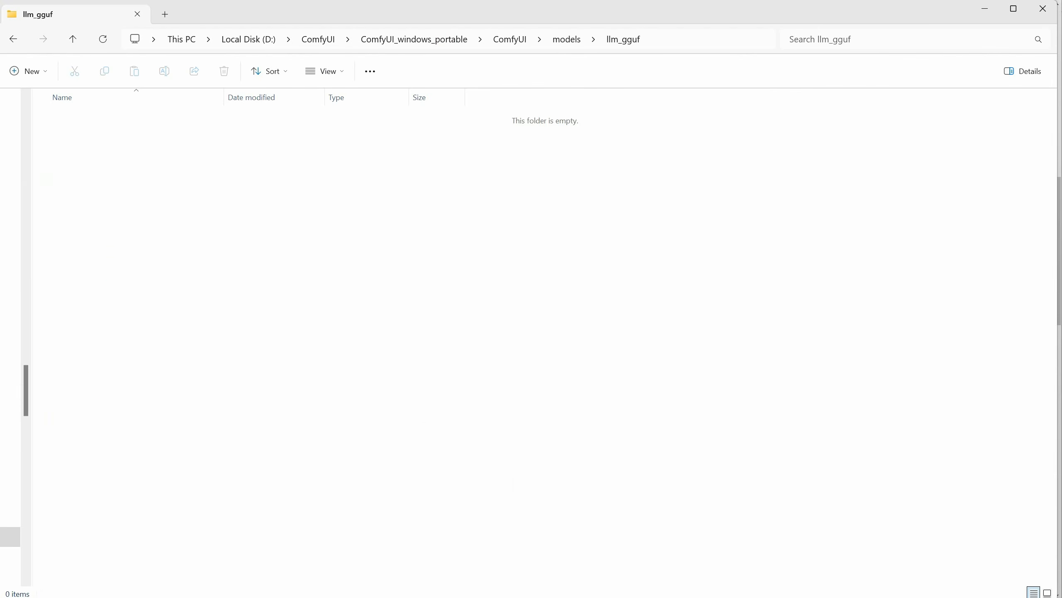
# Step: Return to the README in the browser and download Mistral-7B-Instruct-v0.3.Q4_K_M.gguf into the llm_gguf folder
pyautogui.hotkey('alt', 'Tab')
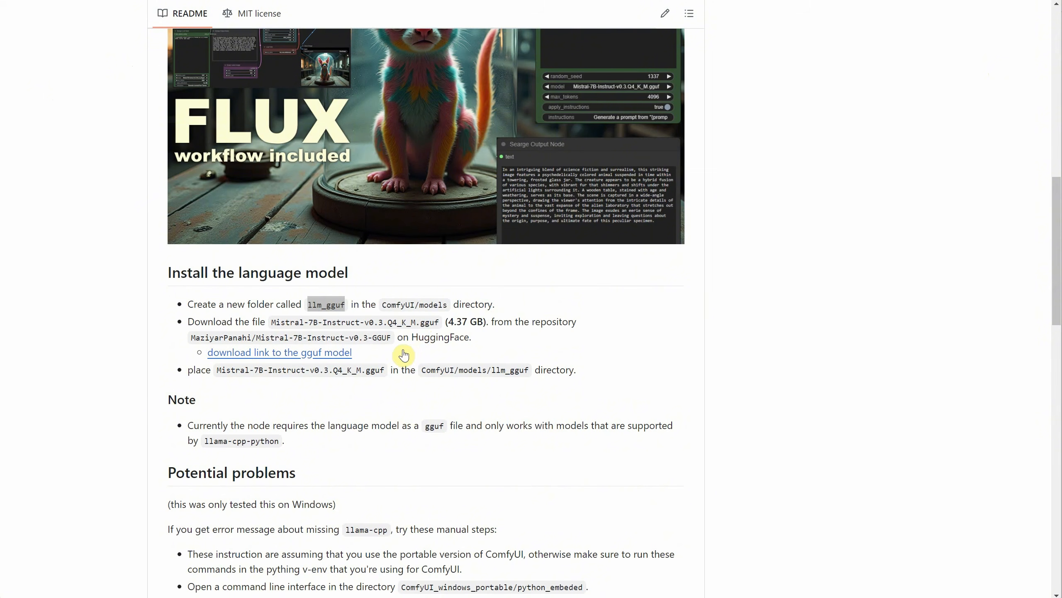
pyautogui.click(306, 356)
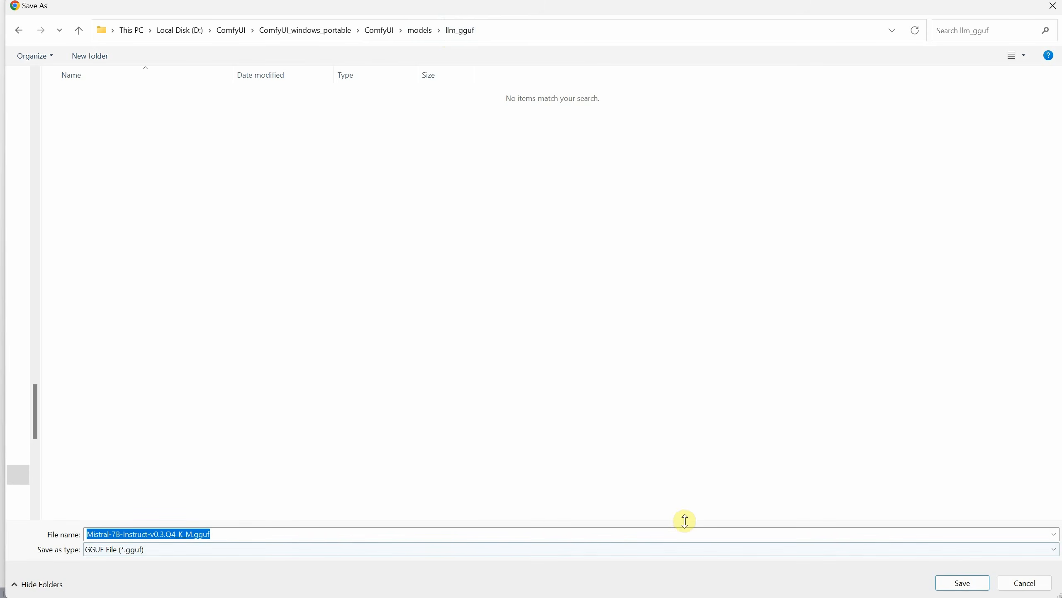
pyautogui.click(960, 586)
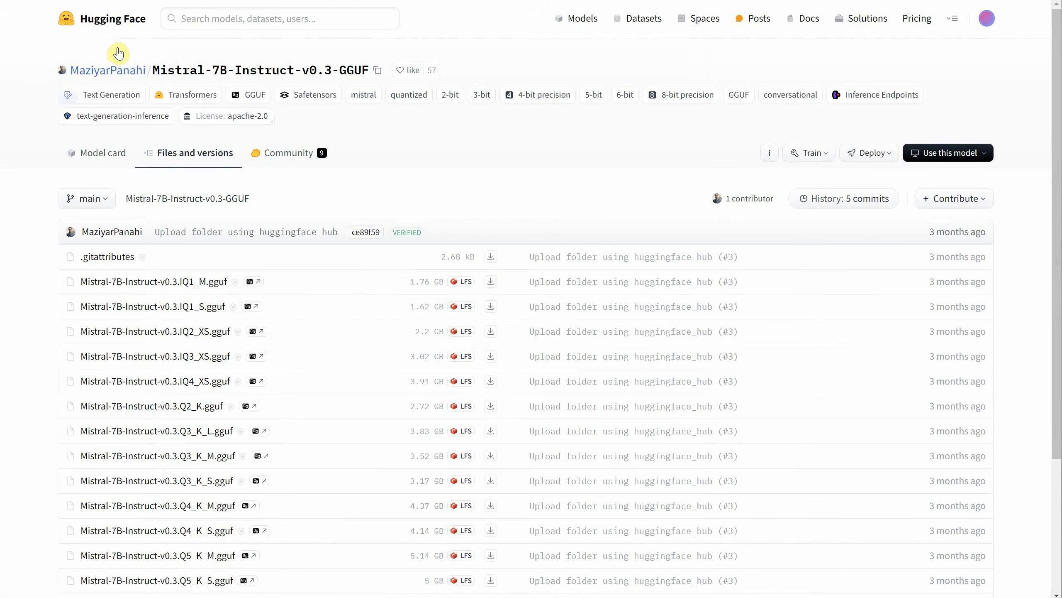
# Step: Examine the Mistral-7B-Instruct-v0.3 GGUF file variants and their sizes in the Hugging Face repository
pyautogui.scroll(-3, 209, 315)
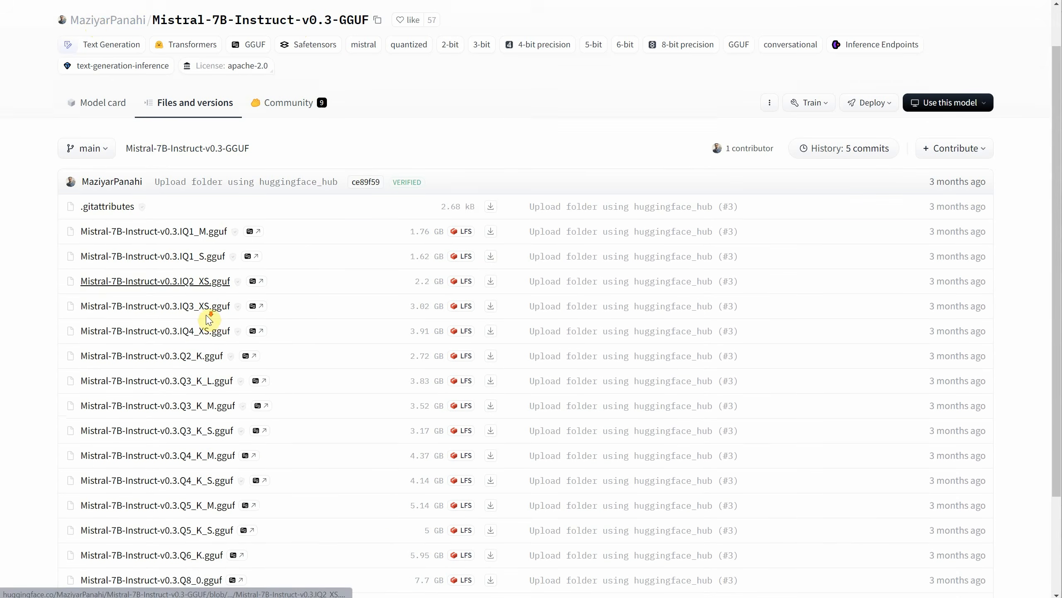
pyautogui.scroll(-1, 221, 357)
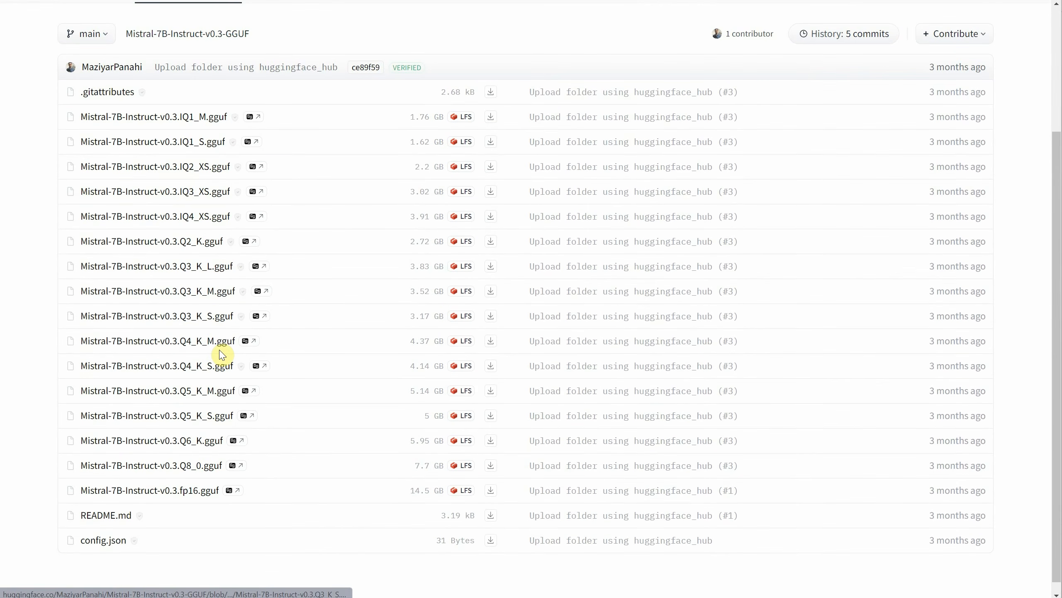
pyautogui.scroll(-1, 221, 354)
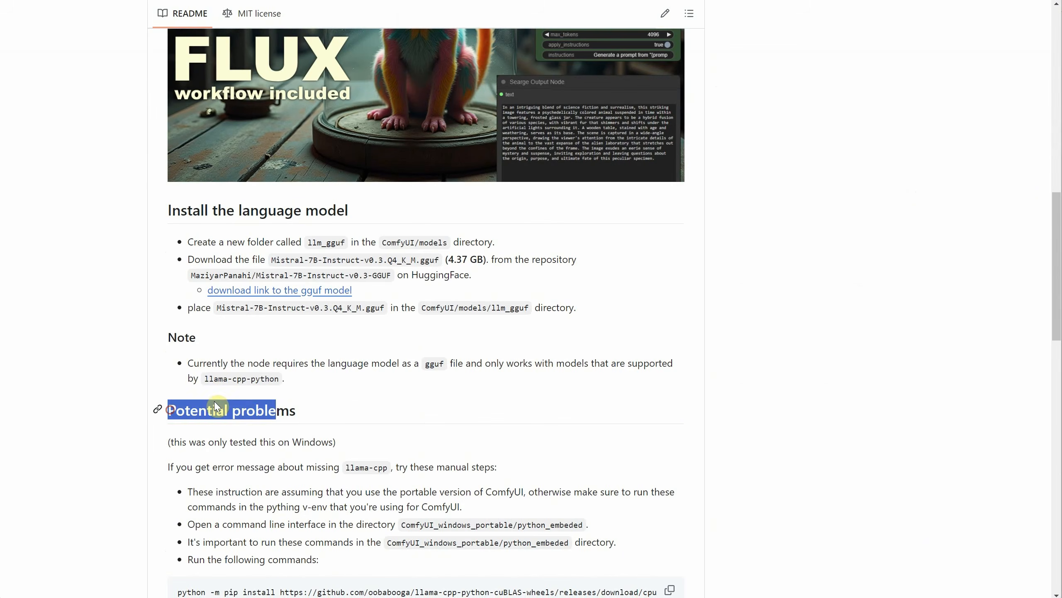
pyautogui.click(320, 411)
# Step: Read the README's Potential problems section on manually installing llama-cpp from the python_embeded directory
pyautogui.scroll(-4, 408, 427)
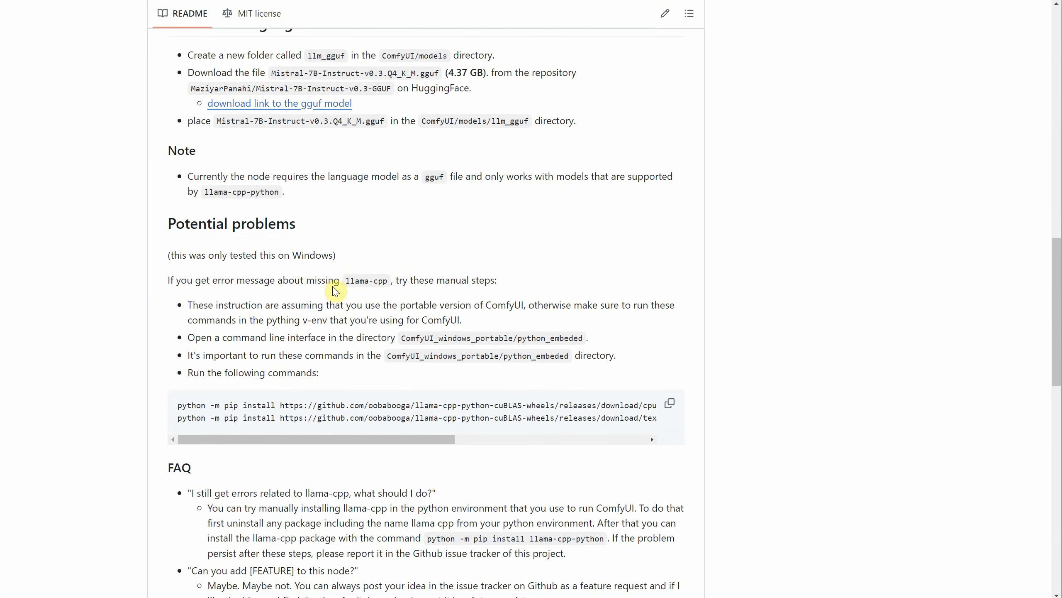
pyautogui.moveTo(341, 281); pyautogui.dragTo(388, 280)
pyautogui.click(506, 283)
pyautogui.scroll(-2, 481, 305)
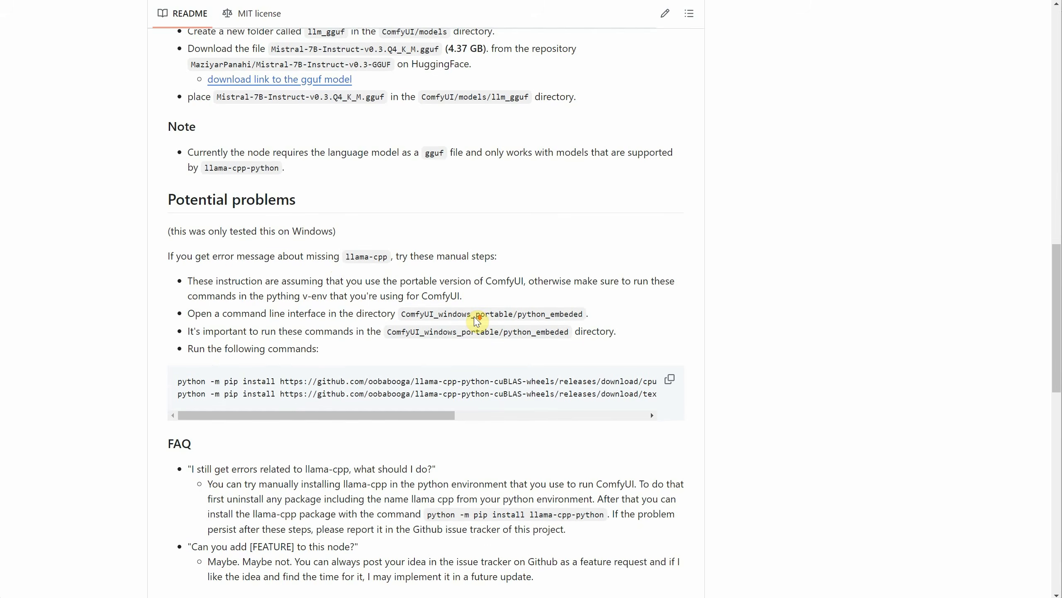
pyautogui.moveTo(294, 280); pyautogui.dragTo(375, 273)
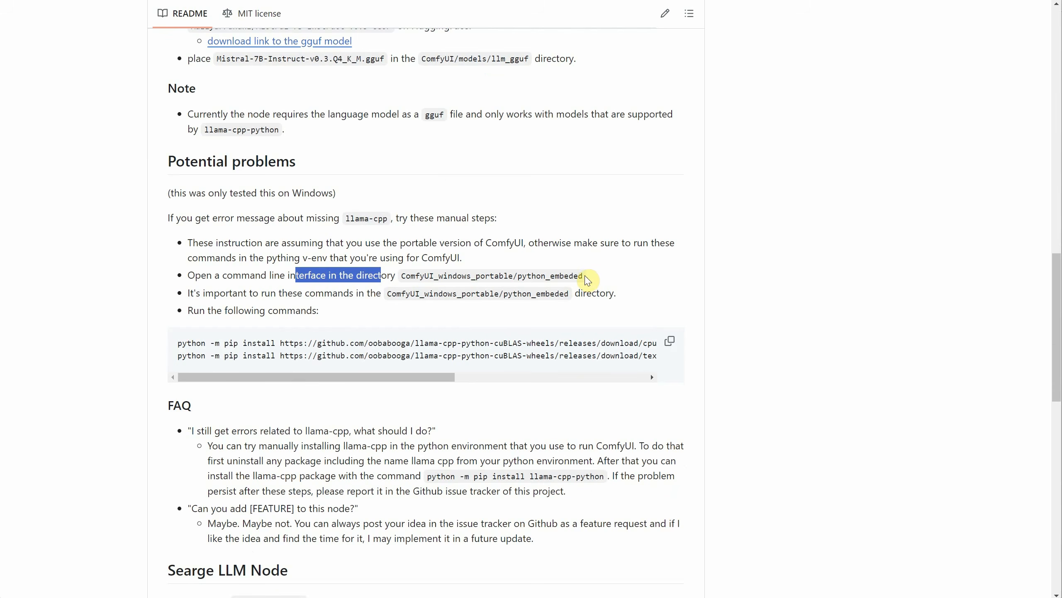
pyautogui.moveTo(584, 277); pyautogui.dragTo(402, 270)
pyautogui.click(387, 302)
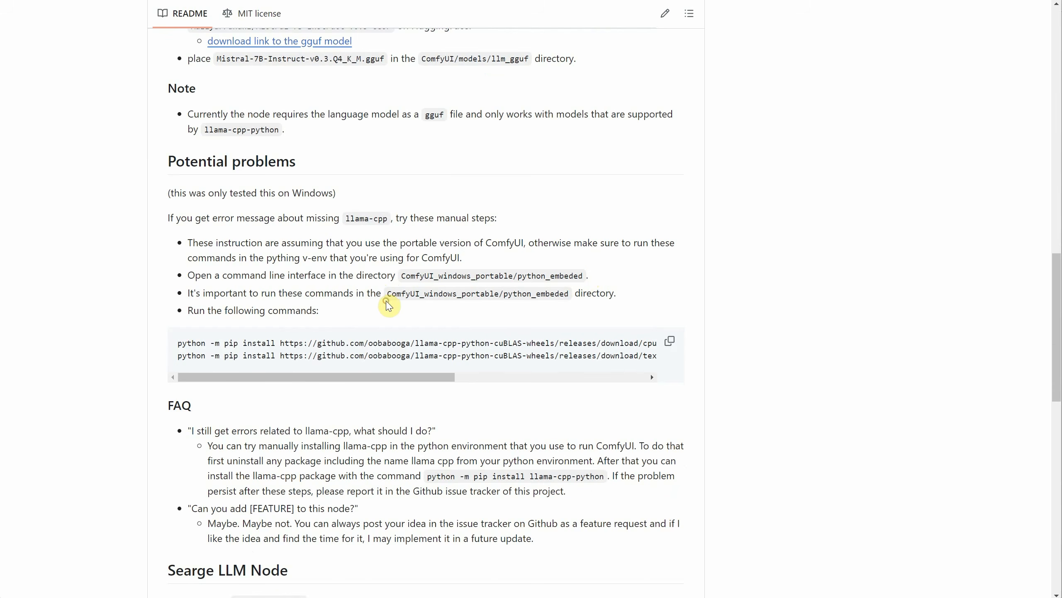
pyautogui.moveTo(240, 375); pyautogui.dragTo(270, 371)
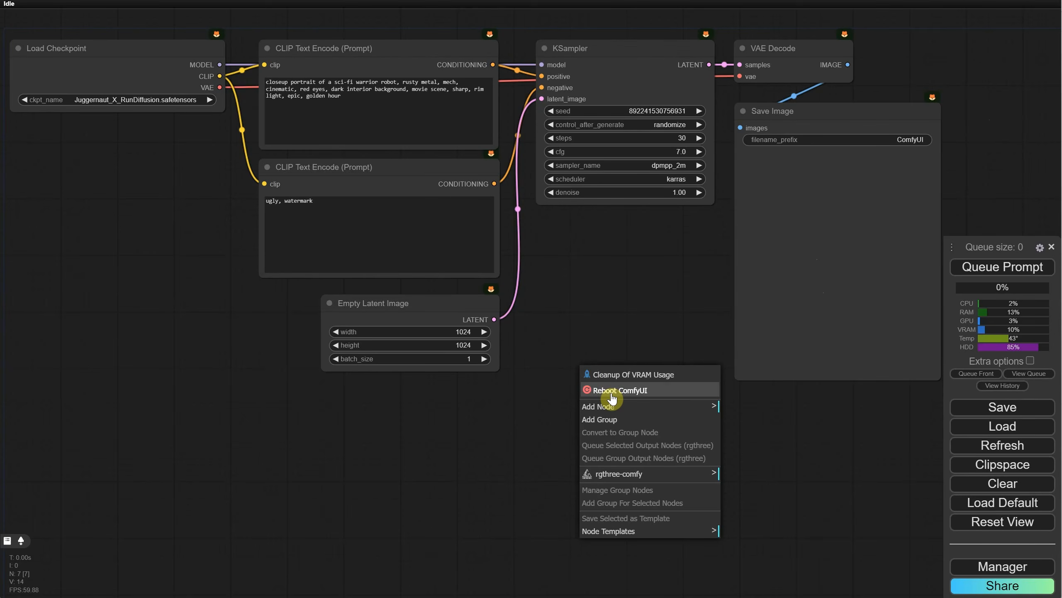
# Step: Reboot the ComfyUI server and check the console's custom node import list for ComfyUI_Searge_LLM
pyautogui.click(610, 391)
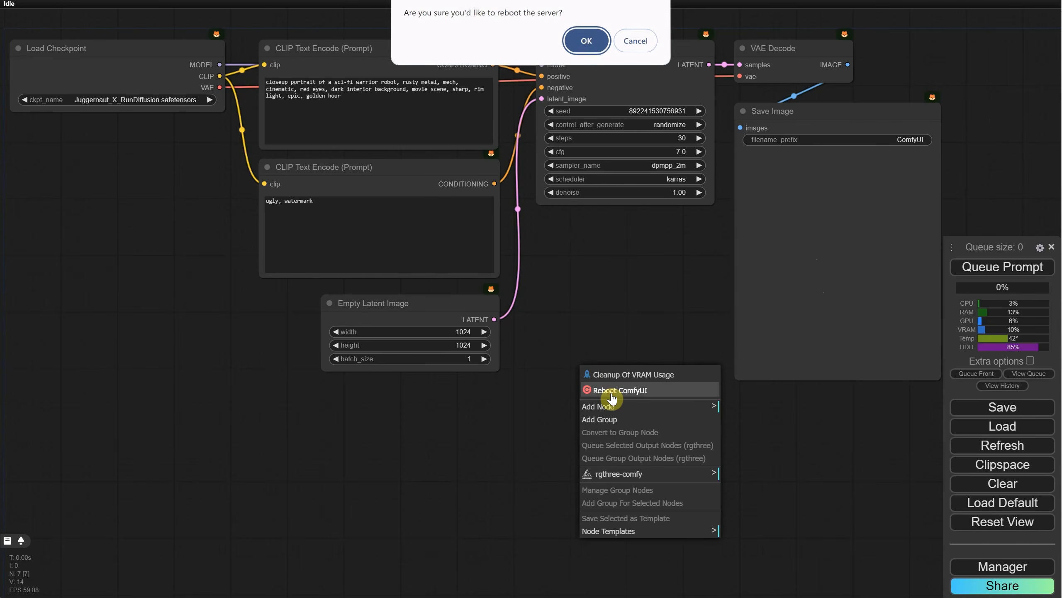
pyautogui.click(587, 41)
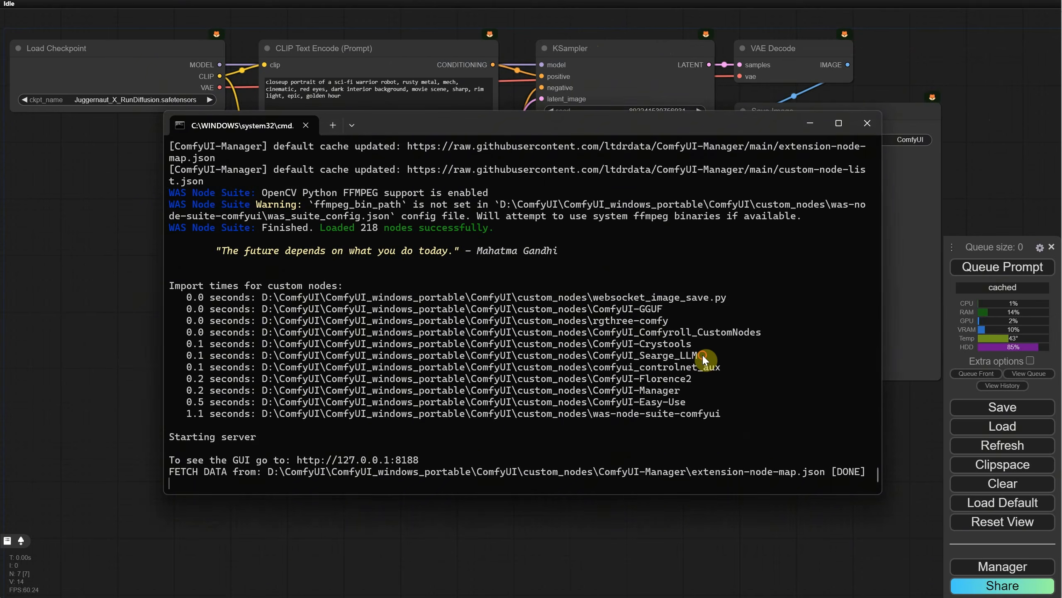
pyautogui.moveTo(704, 359); pyautogui.dragTo(169, 359)
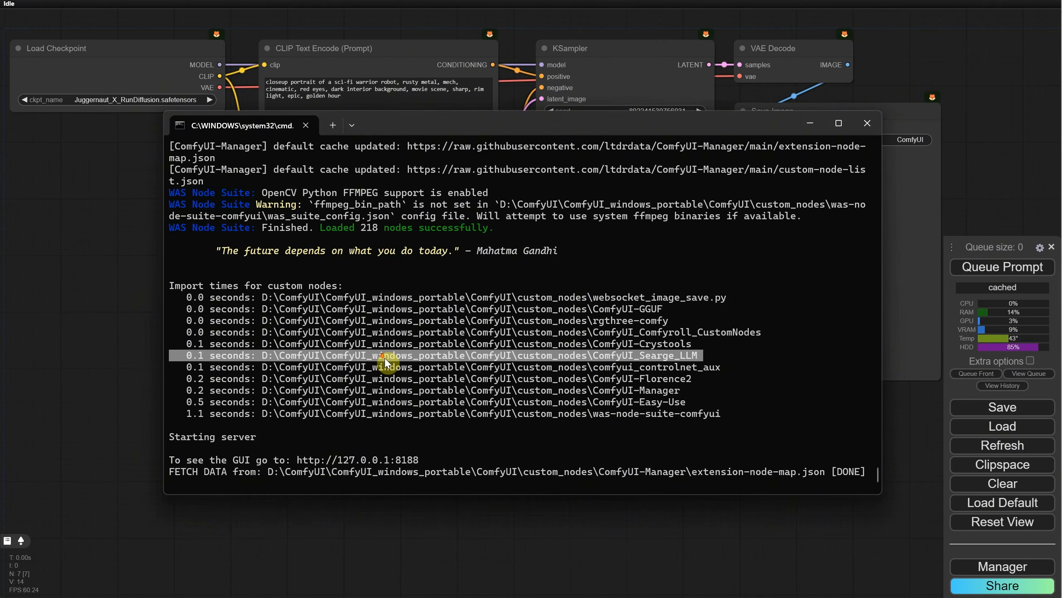
pyautogui.click(548, 549)
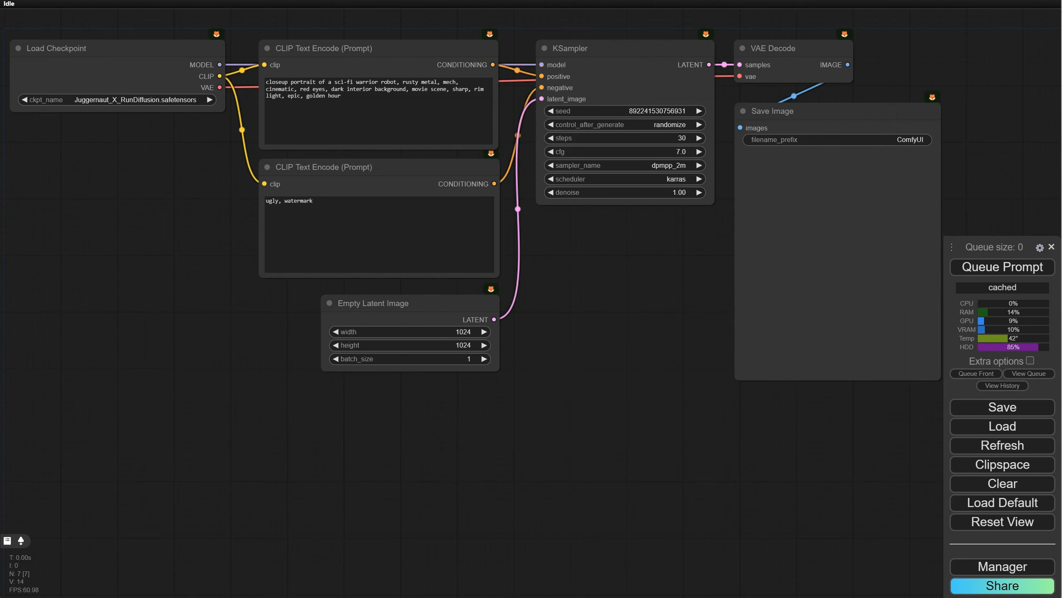
# Step: Clear the current workflow and place a Searge LLM Node on the empty canvas
pyautogui.click(986, 483)
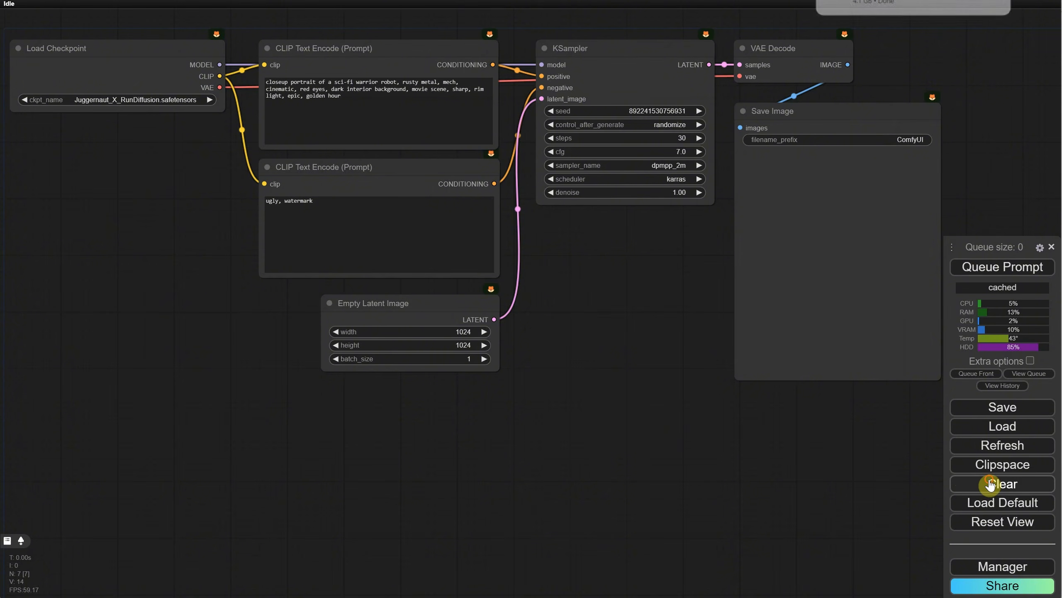
pyautogui.click(586, 42)
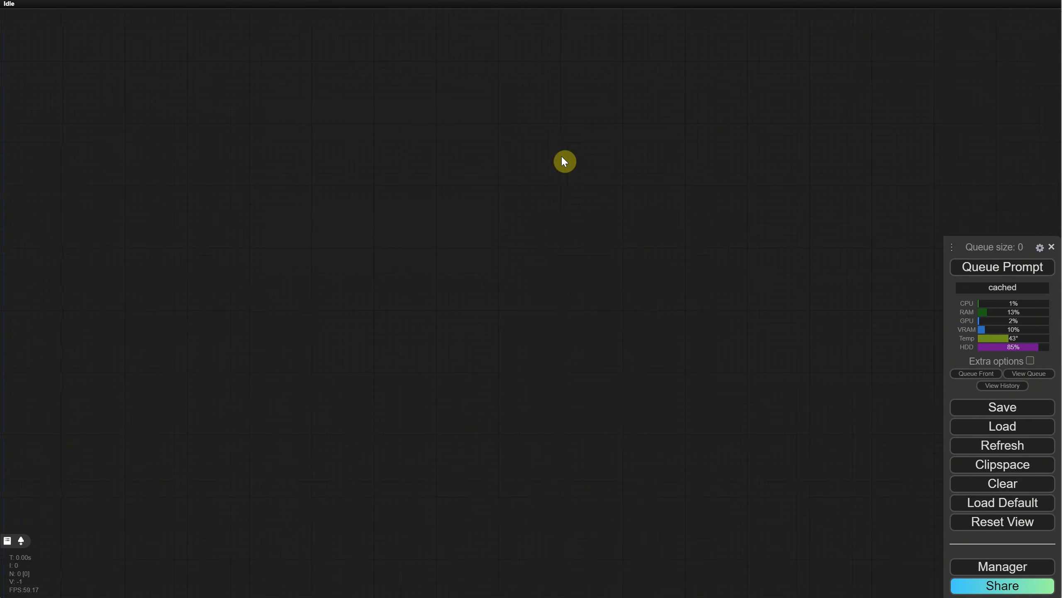
pyautogui.doubleClick(493, 235)
pyautogui.write('llm')
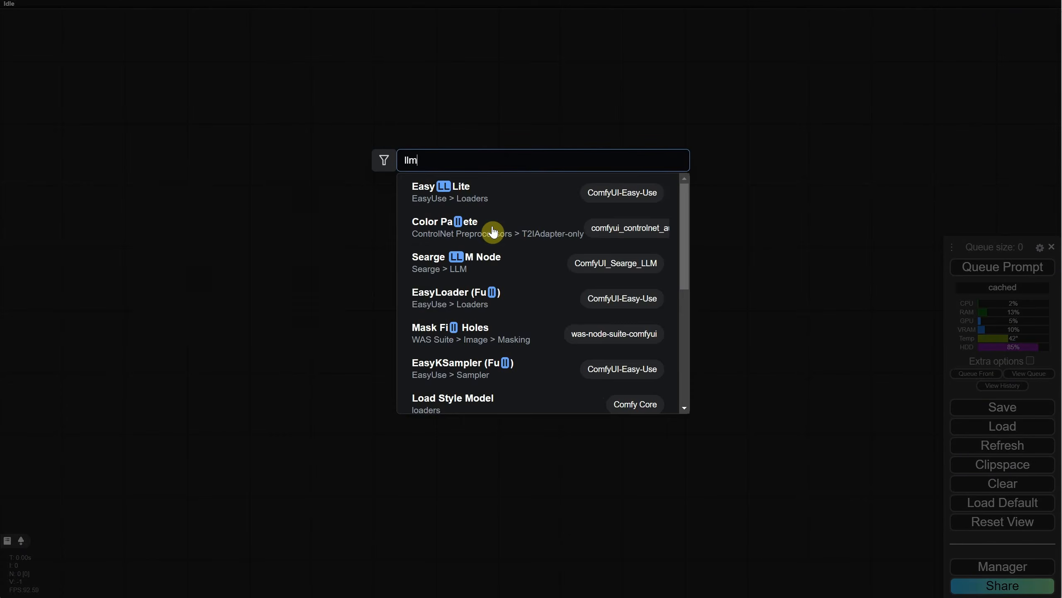
pyautogui.click(506, 196)
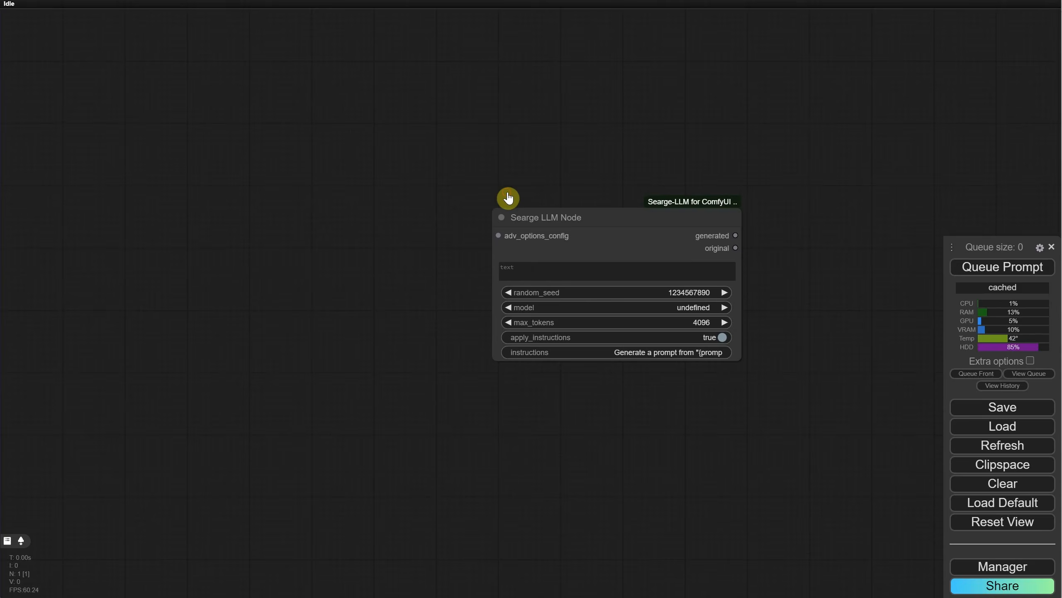
pyautogui.moveTo(627, 217); pyautogui.dragTo(387, 191)
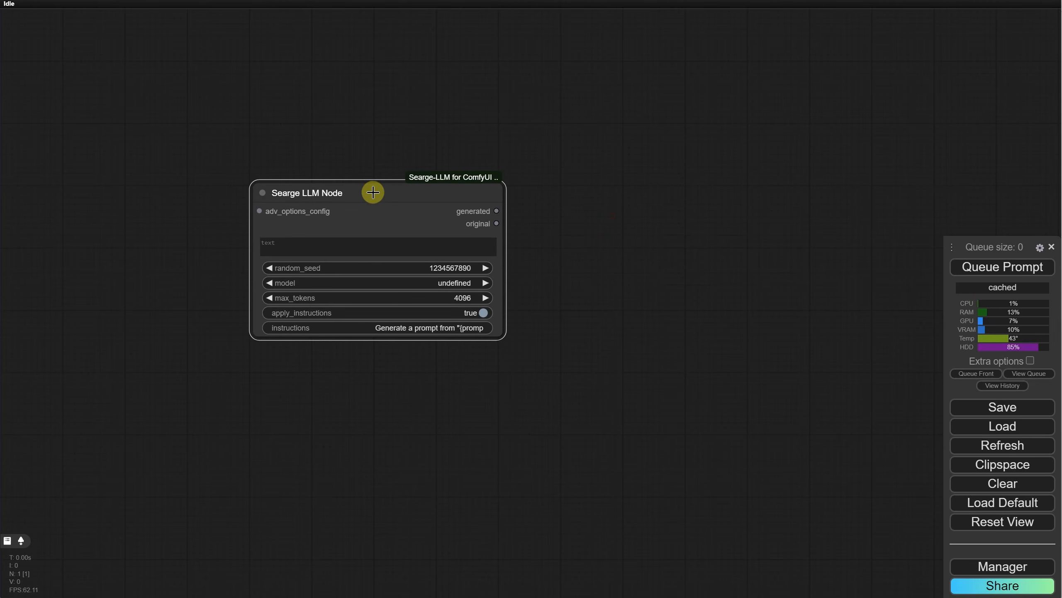
# Step: Add a Show Any node connected to the generated output of the Searge LLM Node
pyautogui.moveTo(508, 208); pyautogui.dragTo(622, 197)
pyautogui.write('show')
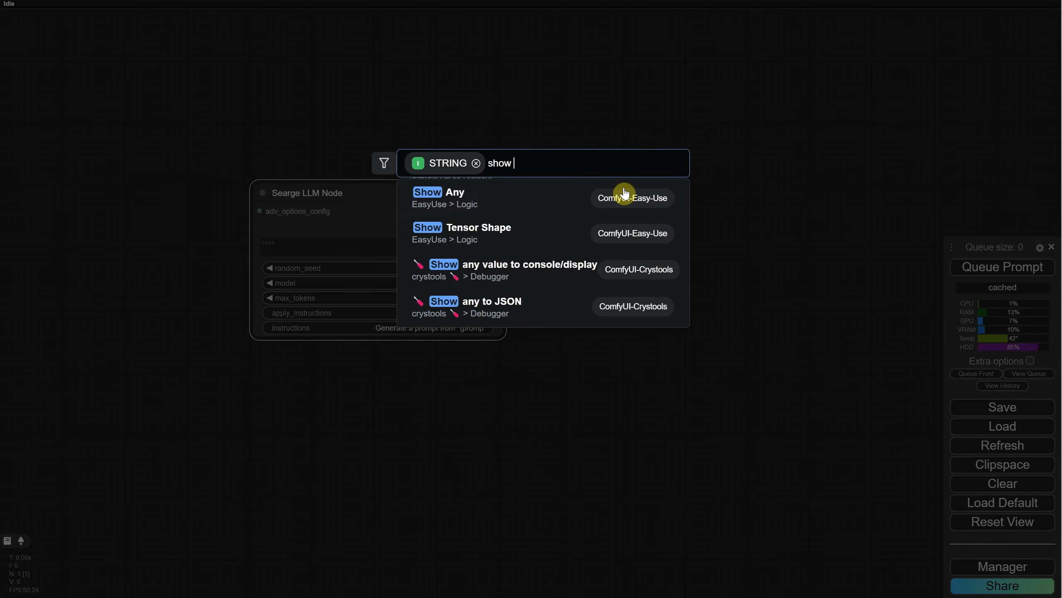
pyautogui.click(576, 194)
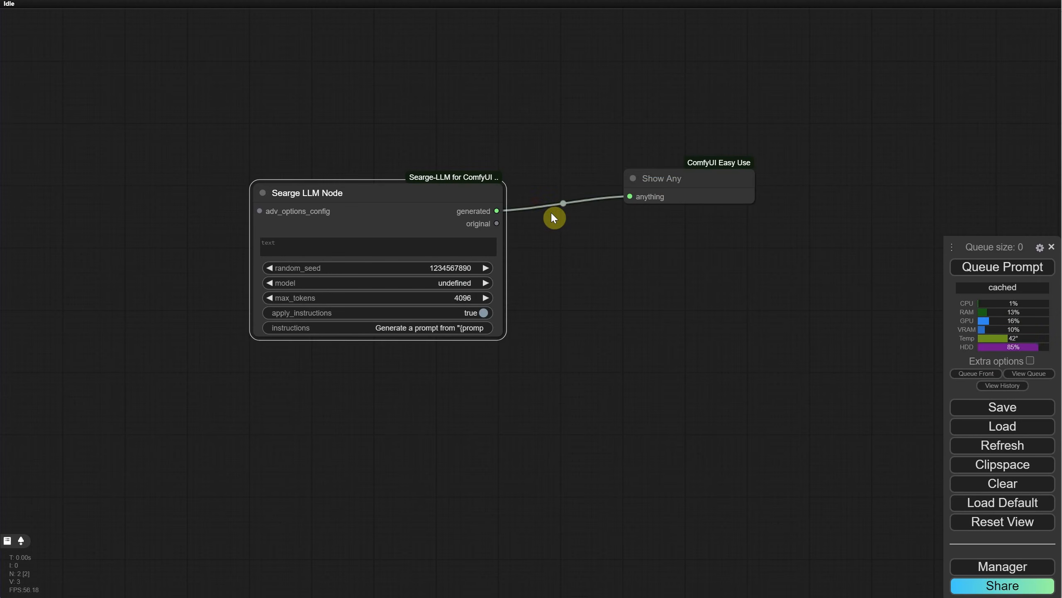
# Step: Enter "a cute cartoon cat" as the Searge LLM Node's text and try to queue the prompt
pyautogui.scroll(3, 586, 299)
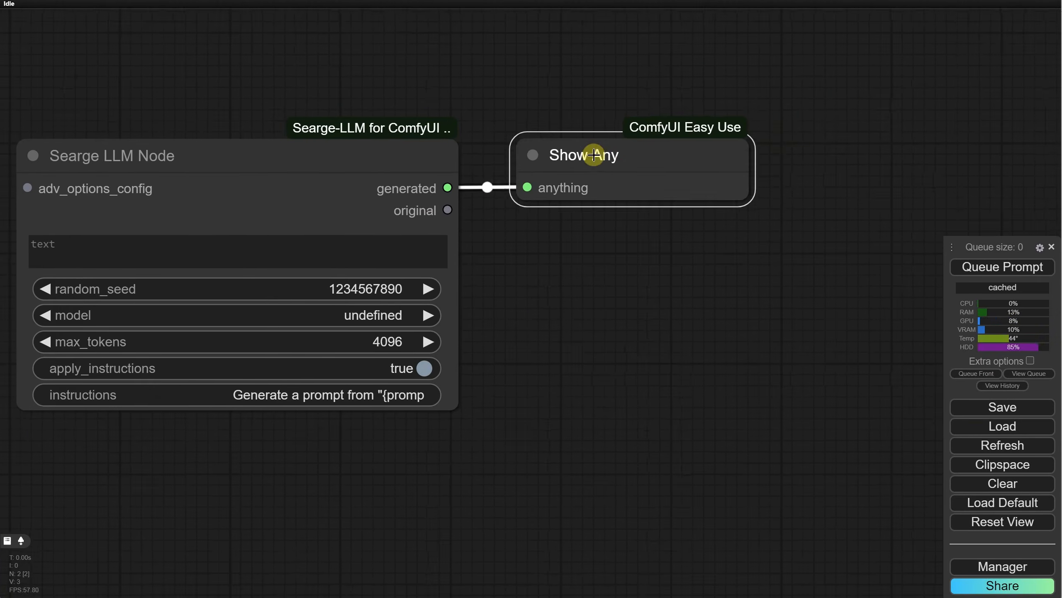
pyautogui.click(203, 240)
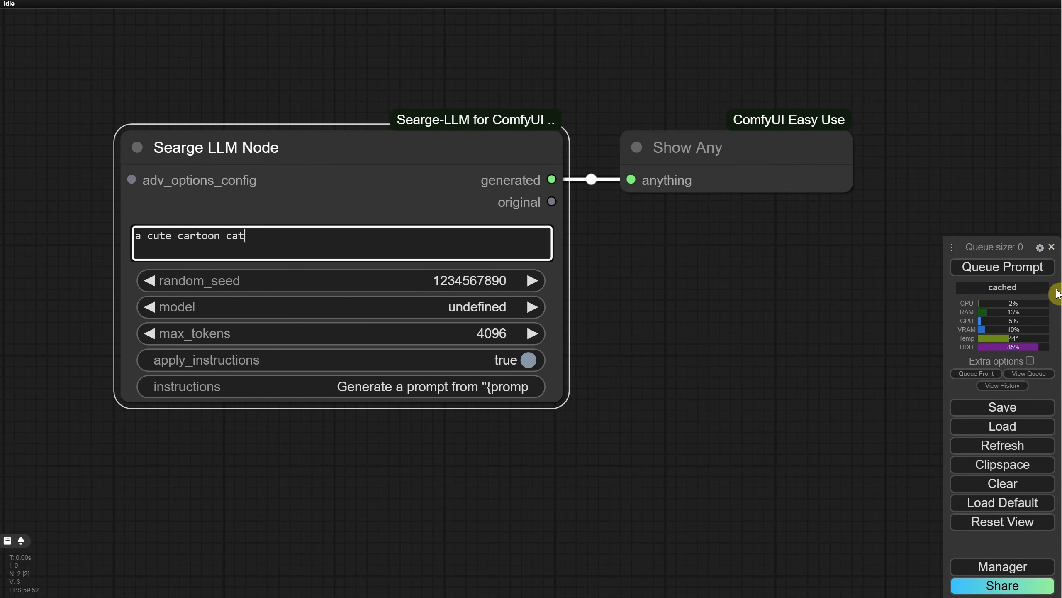
pyautogui.click(990, 272)
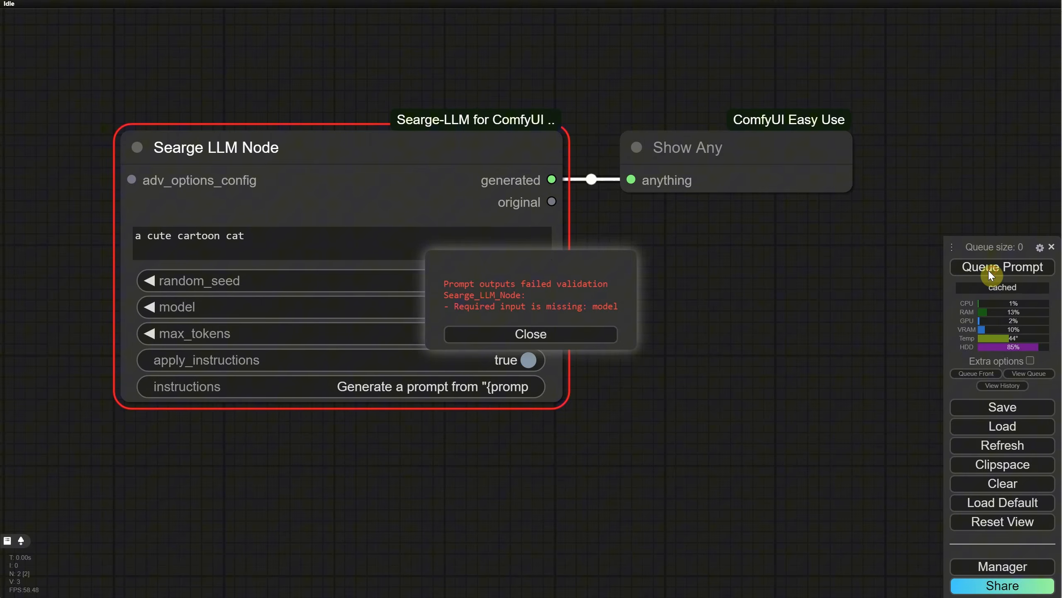
pyautogui.click(562, 340)
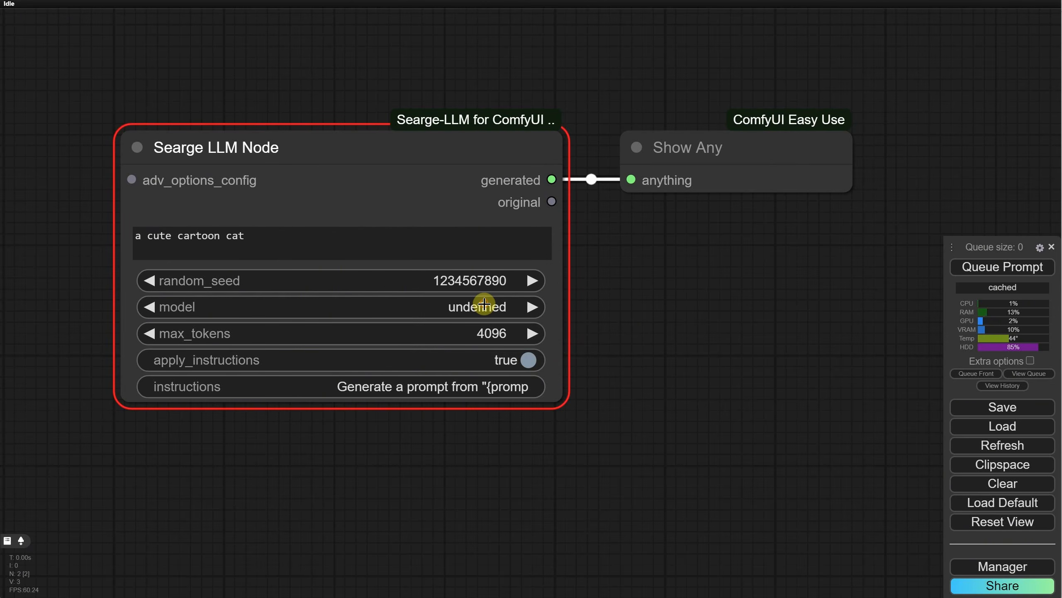
# Step: Refresh the node definitions so the Searge LLM Node's model is Mistral-7B-Instruct-v0.3.Q4_K_M.gguf, and queue the prompt
pyautogui.click(984, 450)
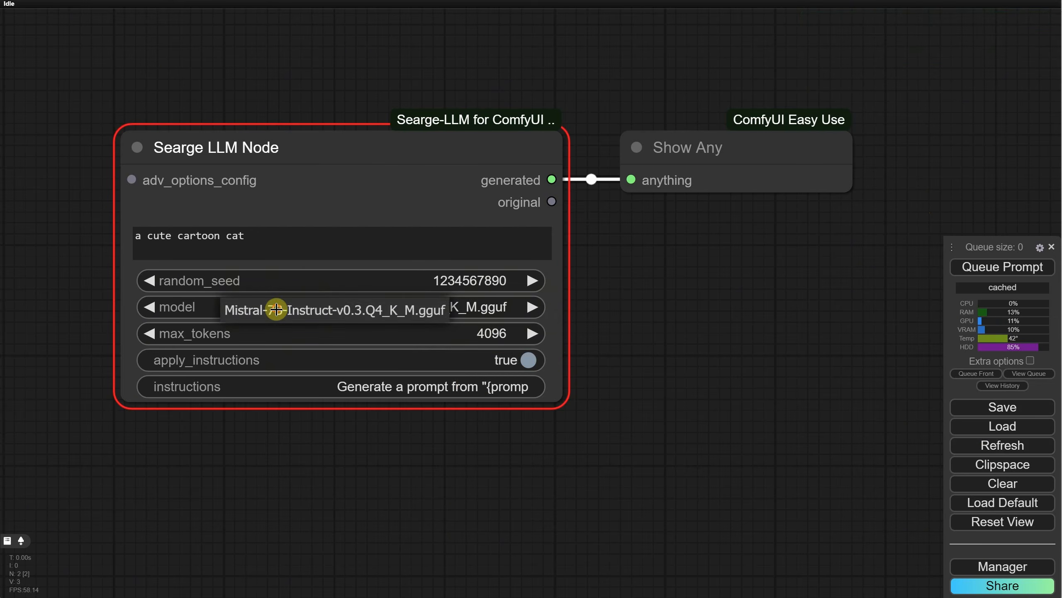
pyautogui.click(970, 270)
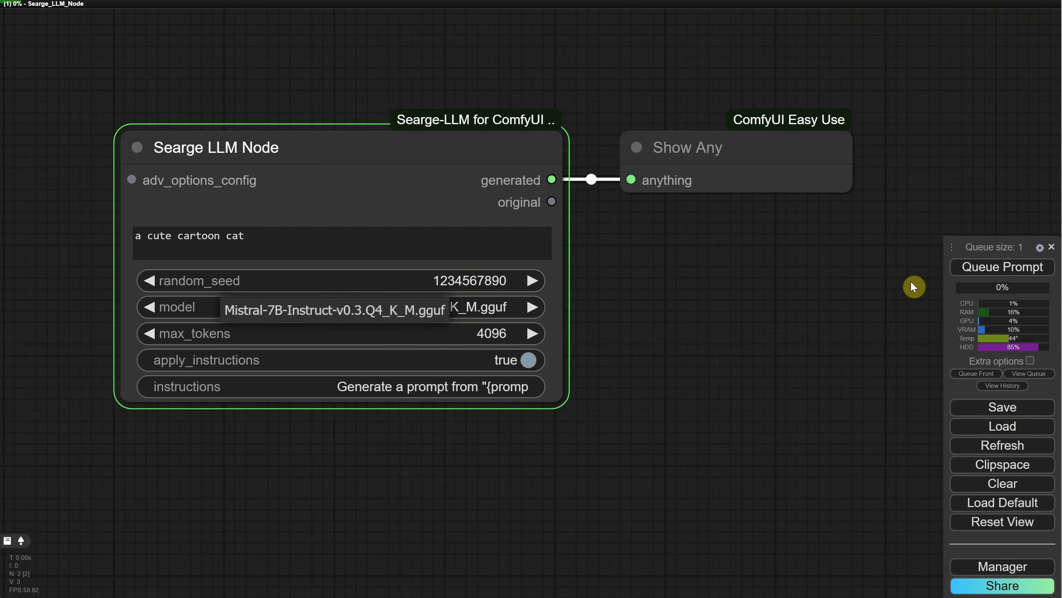
# Step: Enlarge the Show Any node to fit the full generated text and bring both nodes into a tidy layout
pyautogui.moveTo(861, 267); pyautogui.dragTo(933, 379)
pyautogui.moveTo(703, 175); pyautogui.dragTo(676, 168)
pyautogui.moveTo(572, 428); pyautogui.dragTo(593, 435)
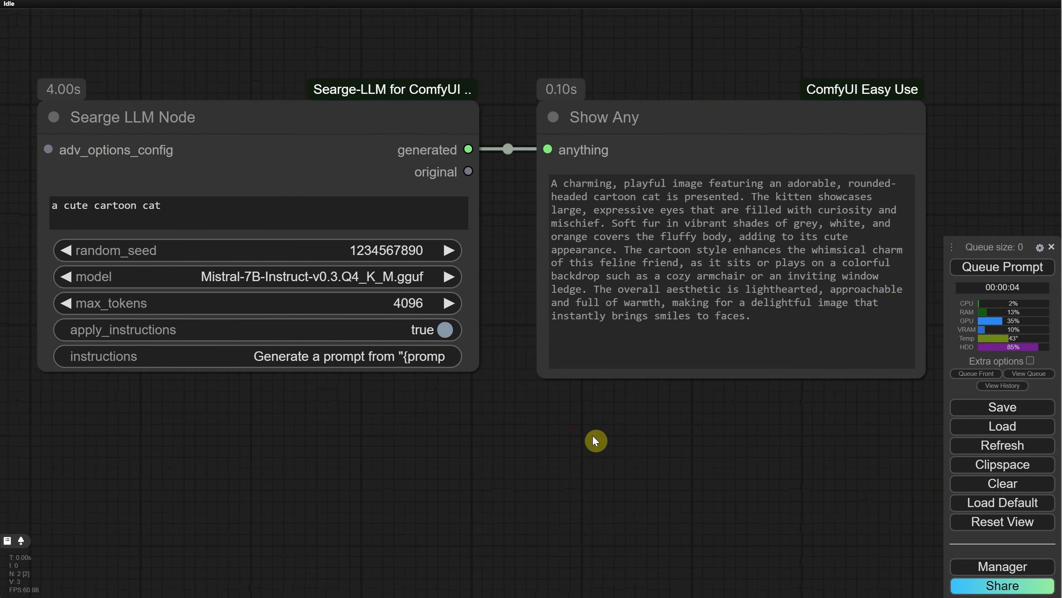
# Step: Replace the Searge LLM Node's text with "a cool car" and queue the prompt
pyautogui.moveTo(226, 207); pyautogui.dragTo(1, 183)
pyautogui.write('a coo')
pyautogui.write('l car')
pyautogui.click(958, 266)
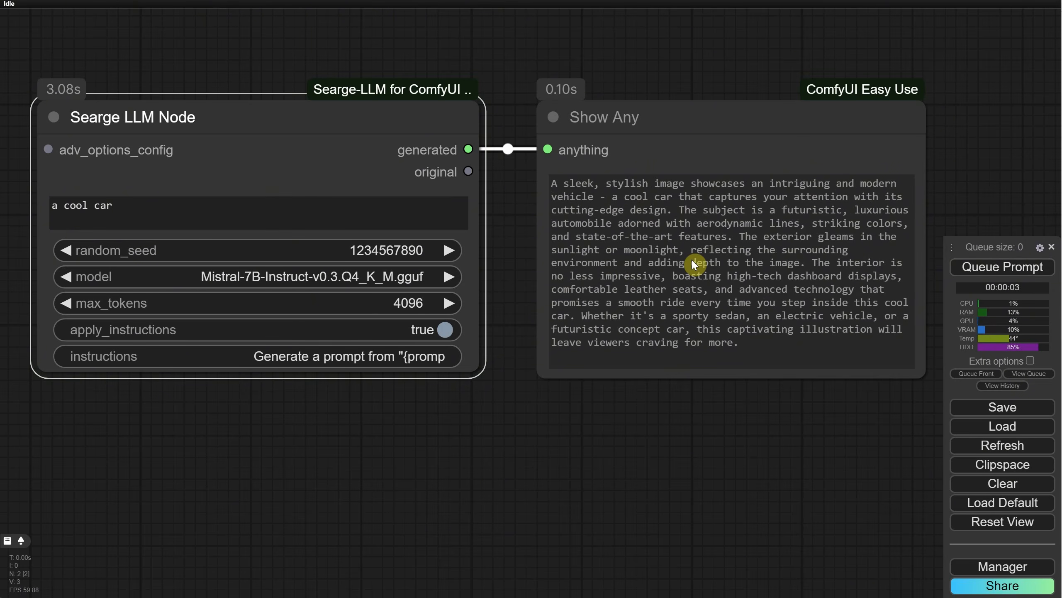
# Step: Load the workflow EP10 Flux 1 Dev GGUF TXT2IMG Workflow.json from the Ep10 folder
pyautogui.scroll(-3, 609, 429)
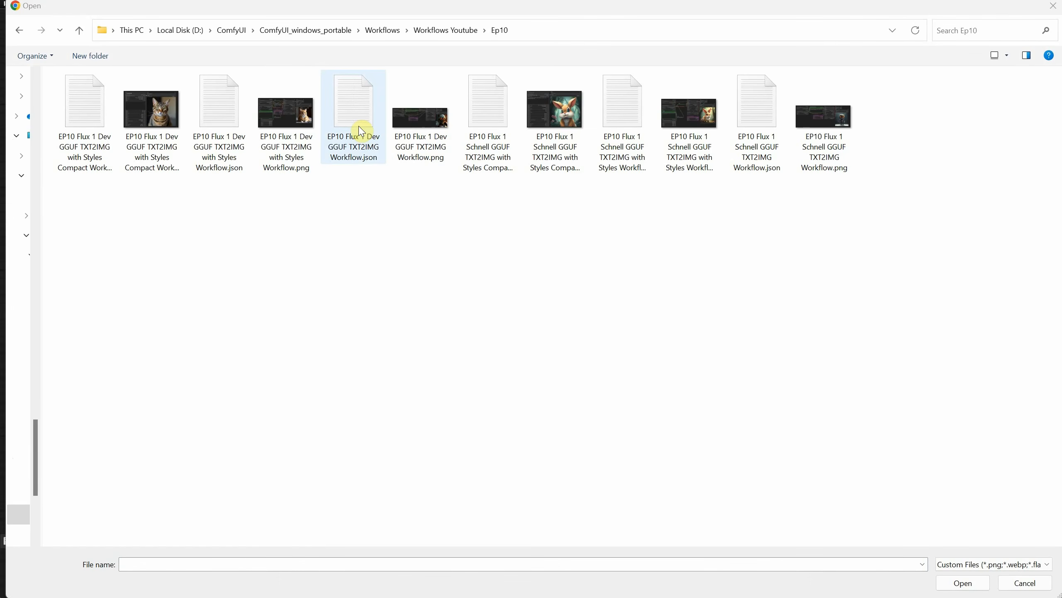
pyautogui.doubleClick(359, 125)
pyautogui.moveTo(115, 59); pyautogui.dragTo(320, 292)
pyautogui.scroll(-3, 319, 292)
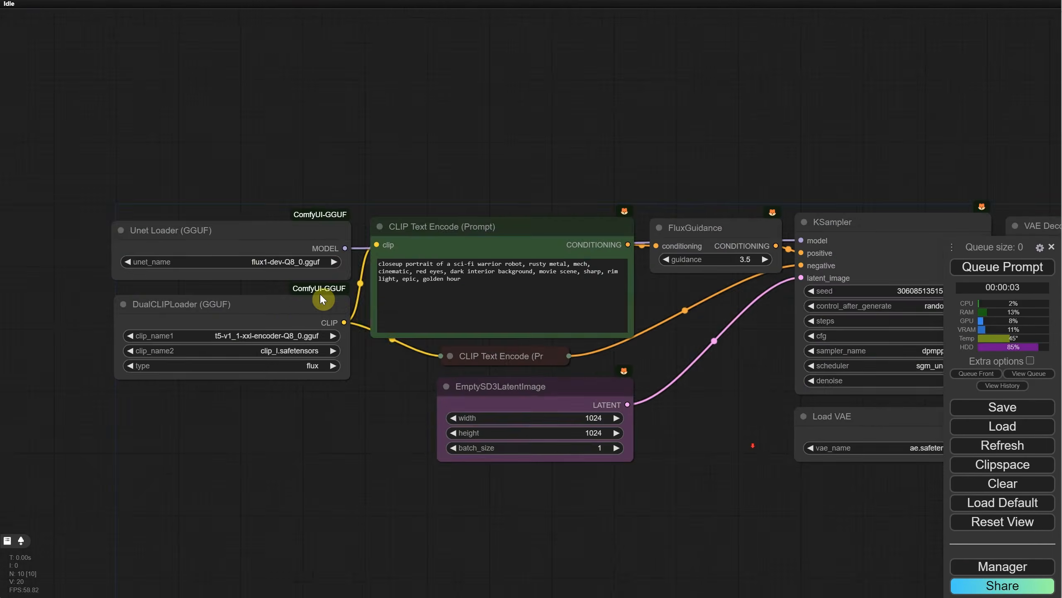
# Step: Add a Searge LLM Node to the Flux workflow and position it below the DualCLIPLoader (GGUF) node
pyautogui.scroll(2, 320, 292)
pyautogui.moveTo(274, 435); pyautogui.dragTo(428, 311)
pyautogui.doubleClick(330, 362)
pyautogui.write('llm')
pyautogui.click(486, 195)
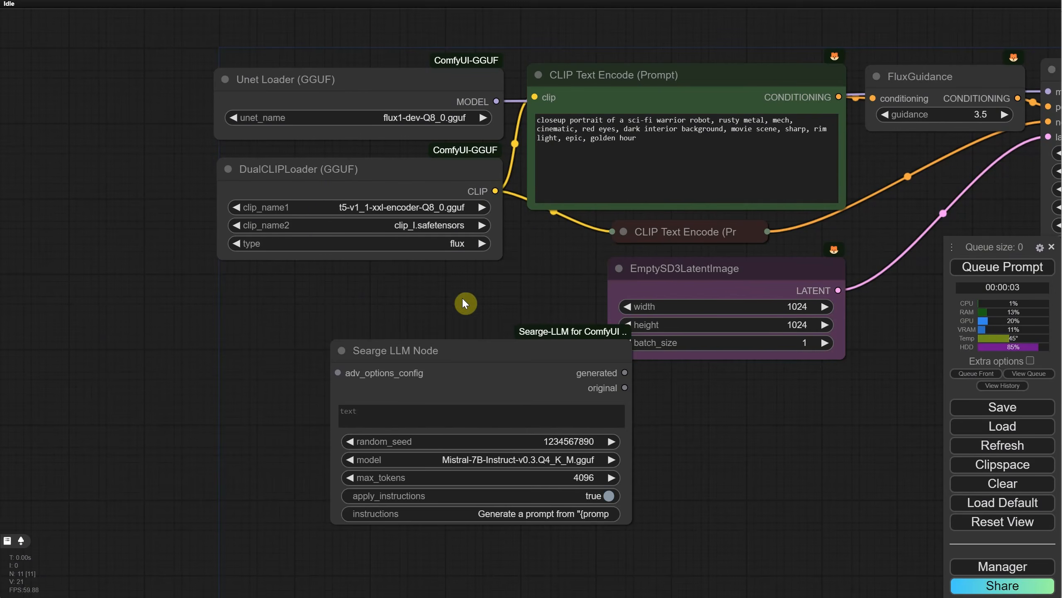
pyautogui.moveTo(468, 352); pyautogui.dragTo(249, 350)
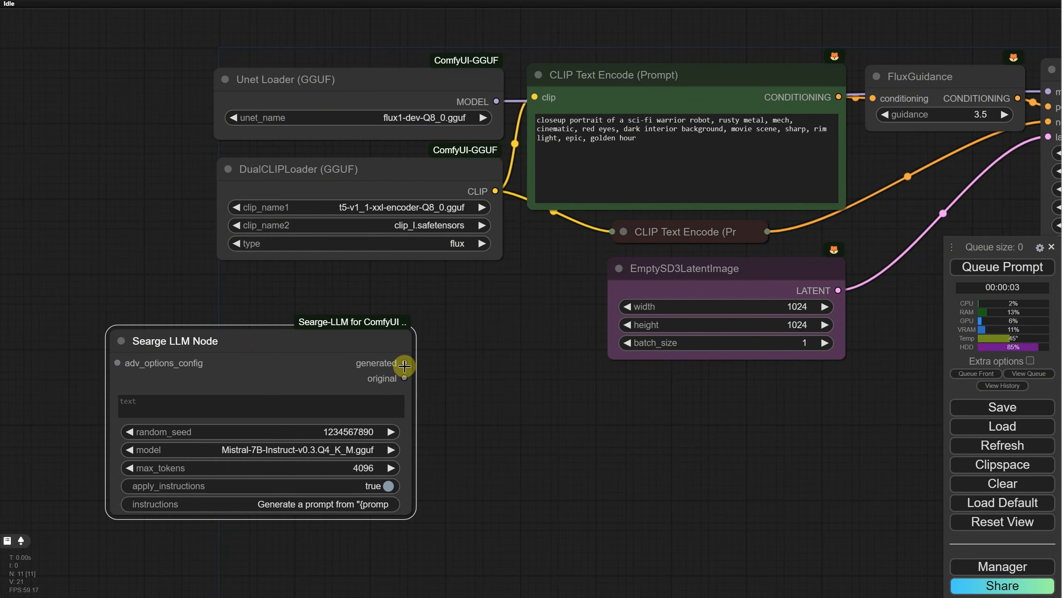
# Step: Convert the green CLIP Text Encode node's text to an input and connect the Searge LLM Node's generated output to it
pyautogui.moveTo(403, 364); pyautogui.dragTo(623, 97)
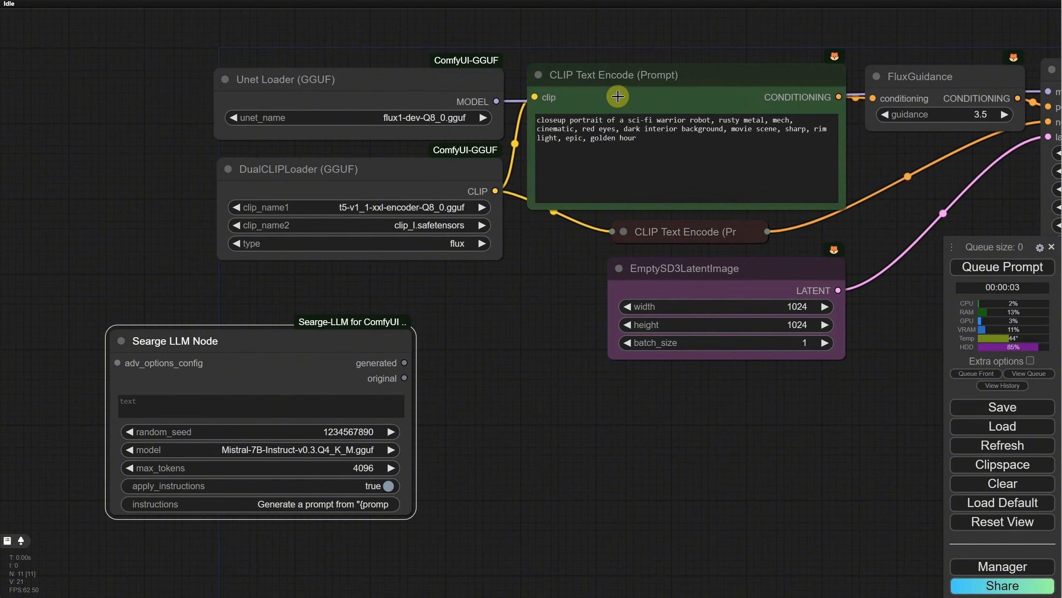
pyautogui.rightClick(618, 97)
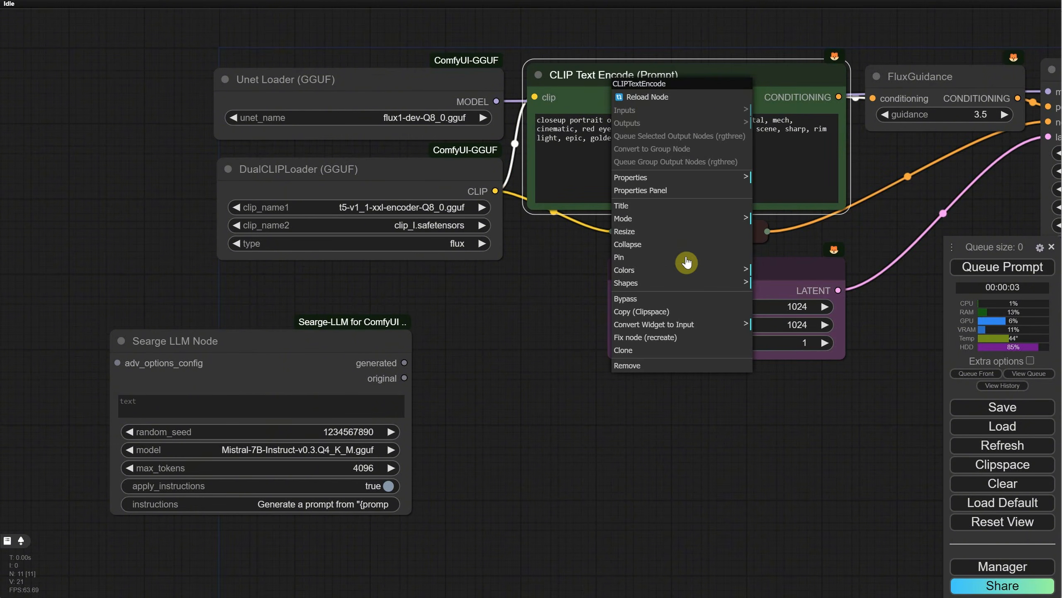
pyautogui.click(708, 325)
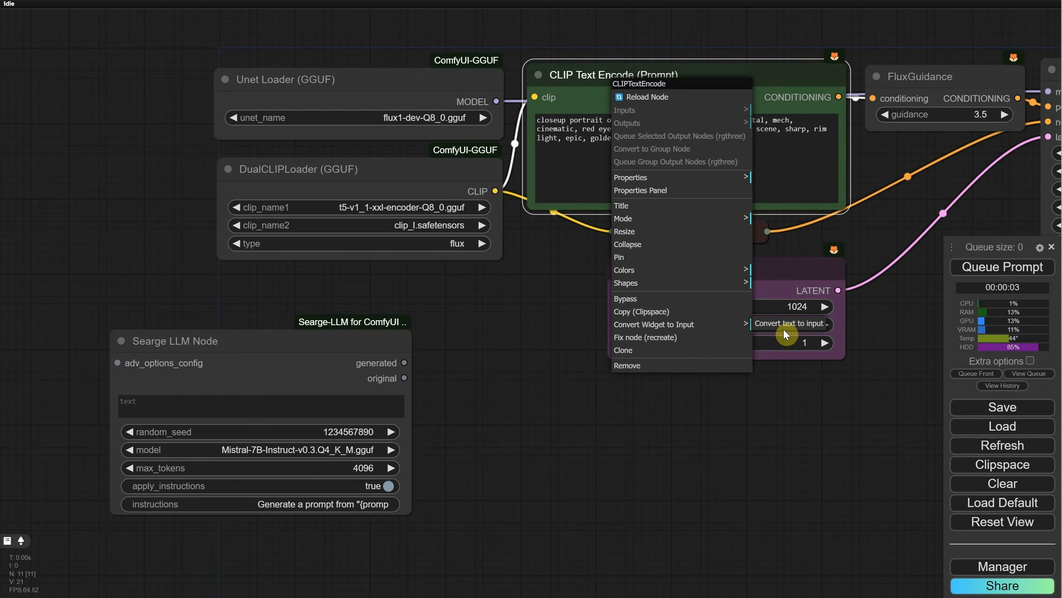
pyautogui.click(784, 331)
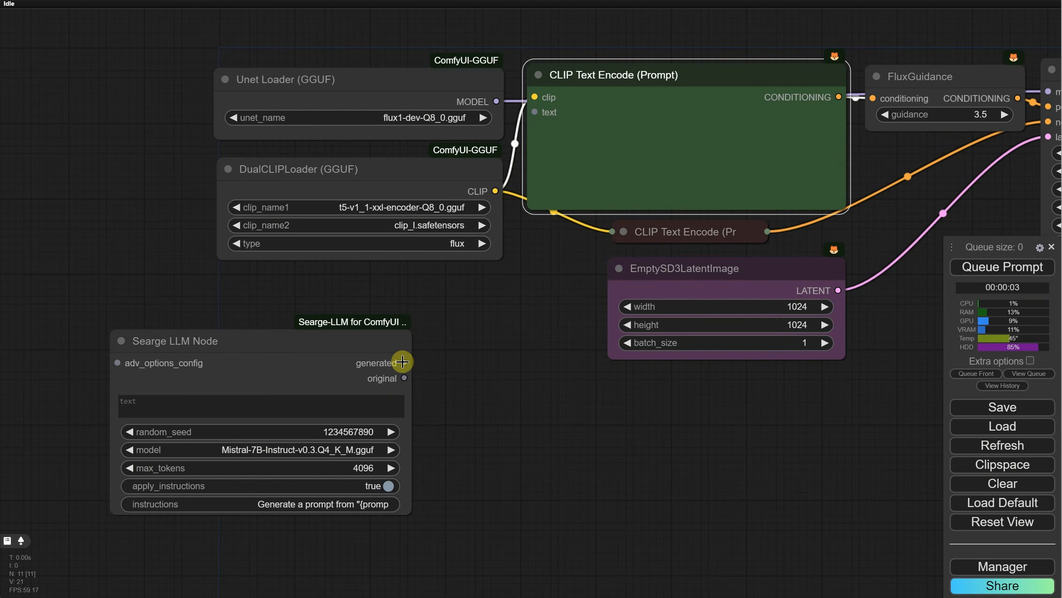
pyautogui.moveTo(403, 361); pyautogui.dragTo(534, 112)
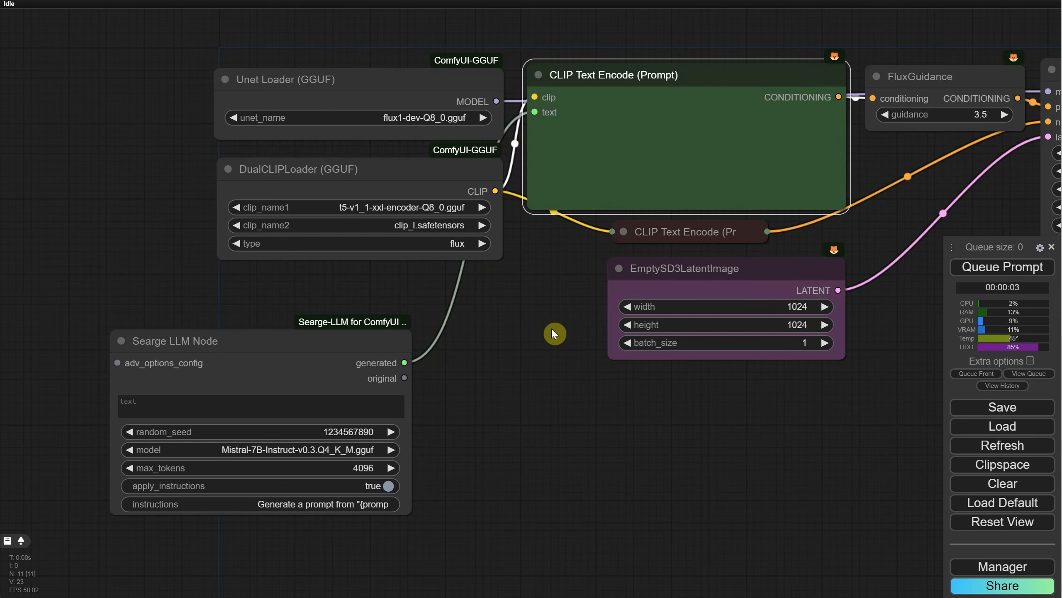
# Step: Move the Searge LLM Node closer to the loaders and add a Show Any node connected to its generated output
pyautogui.moveTo(282, 356); pyautogui.dragTo(346, 339)
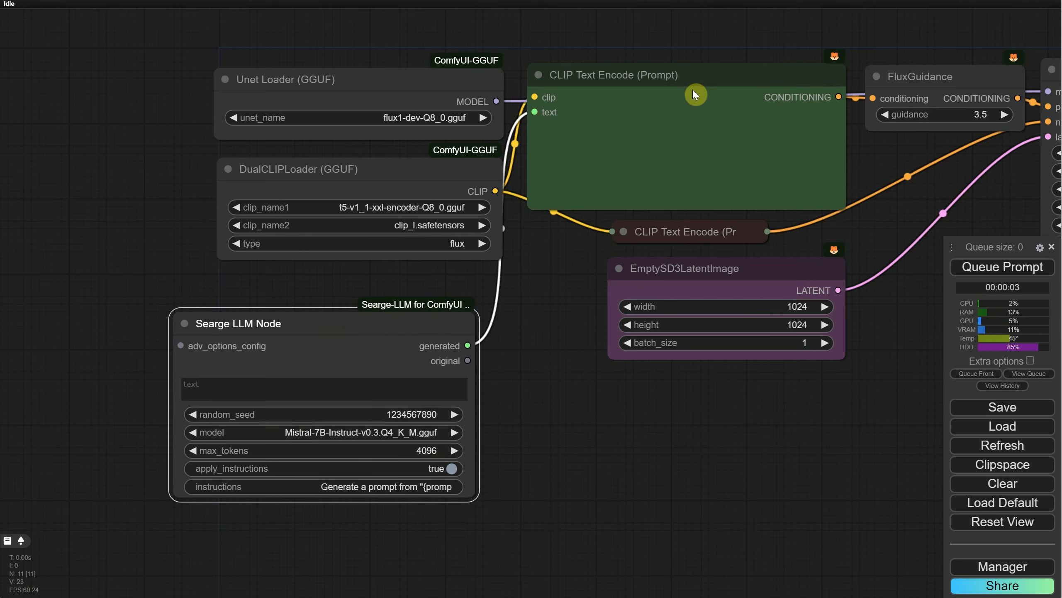
pyautogui.moveTo(468, 346); pyautogui.dragTo(568, 460)
pyautogui.write('show')
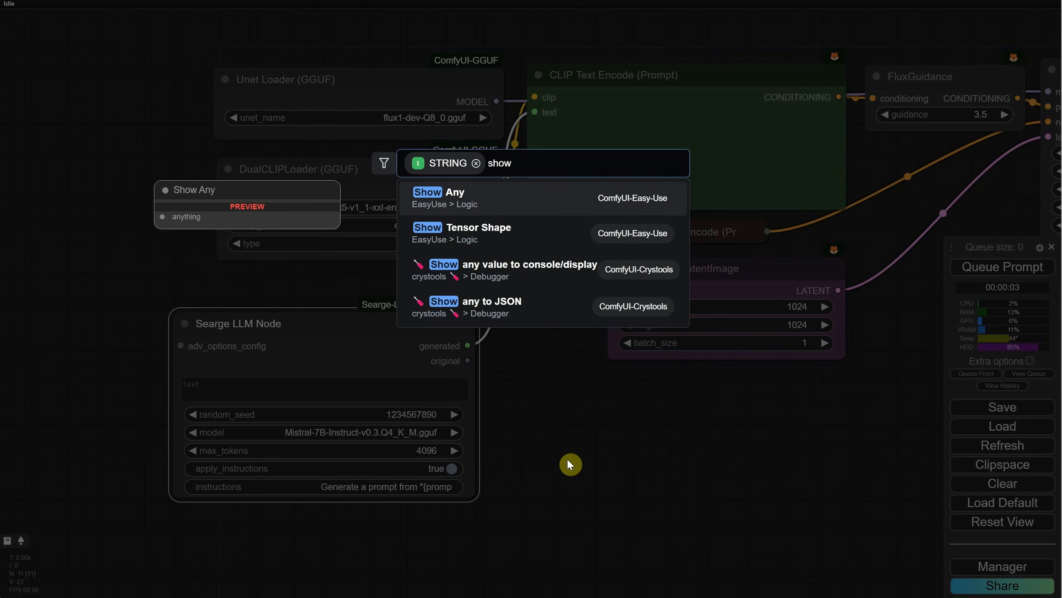
pyautogui.click(521, 207)
pyautogui.moveTo(652, 458); pyautogui.dragTo(603, 405)
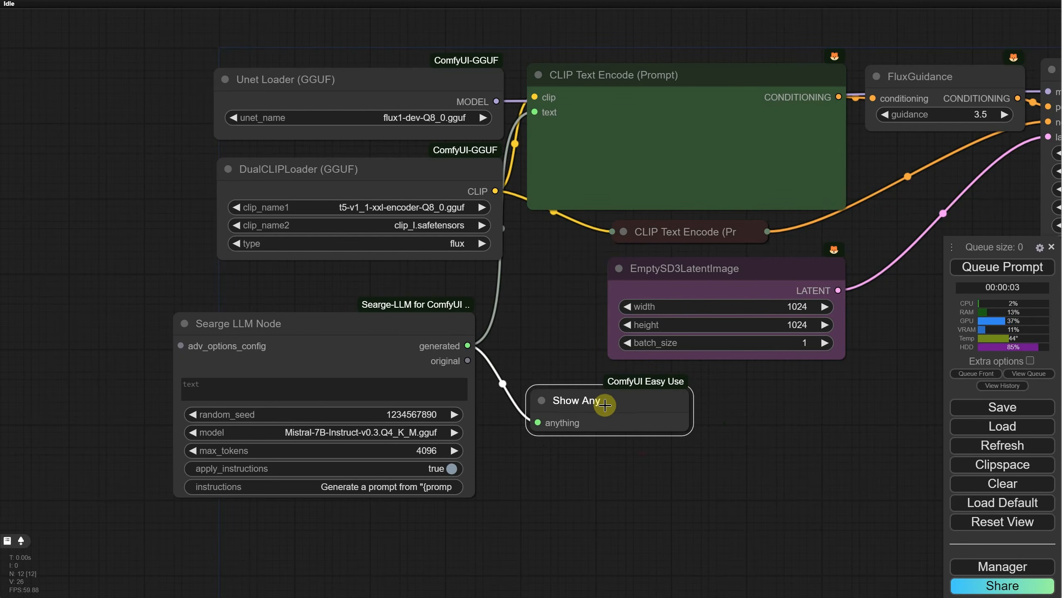
# Step: Enter "a bunny in the forest" as the Searge LLM Node's text and queue the prompt
pyautogui.click(309, 393)
pyautogui.write('a bunny in the forest')
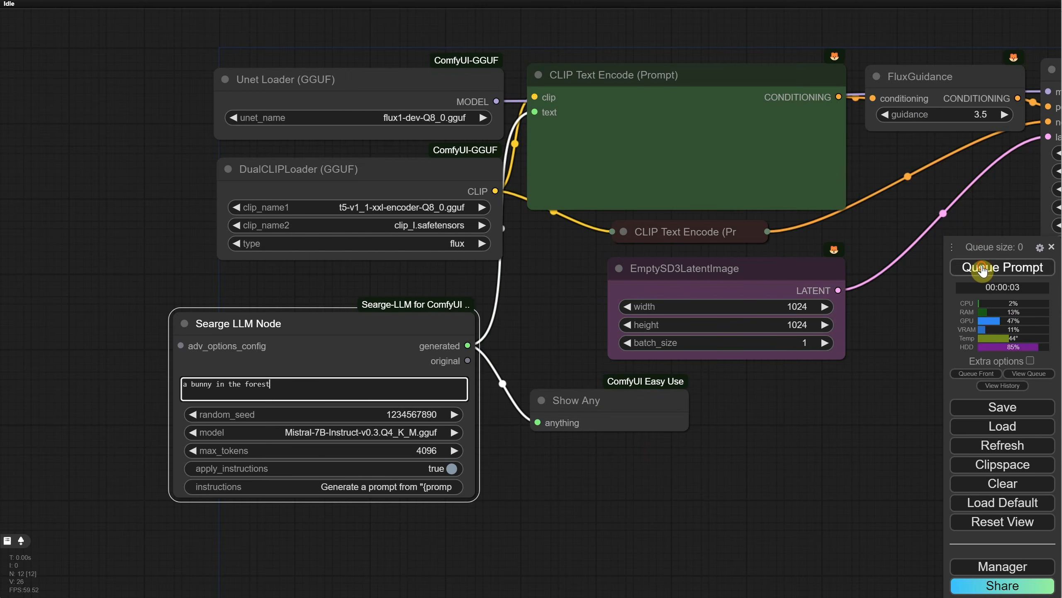
pyautogui.click(1006, 266)
pyautogui.scroll(-1, 625, 449)
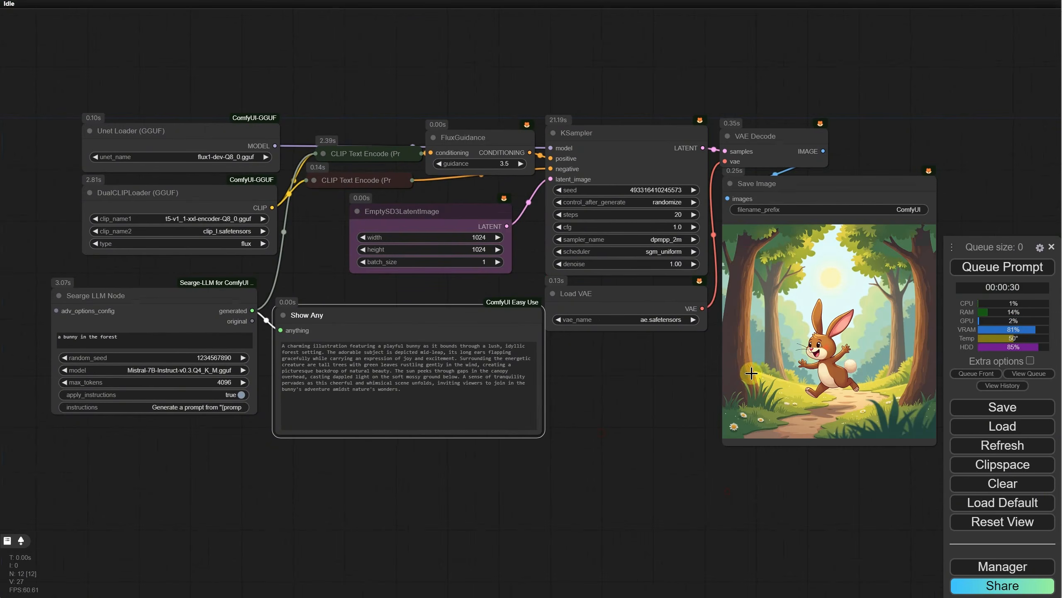
# Step: Examine the full instructions value of the Searge LLM Node, including its {prompt} placeholder, and close it
pyautogui.scroll(5, 601, 436)
pyautogui.scroll(1, 557, 462)
pyautogui.moveTo(360, 470); pyautogui.dragTo(461, 457)
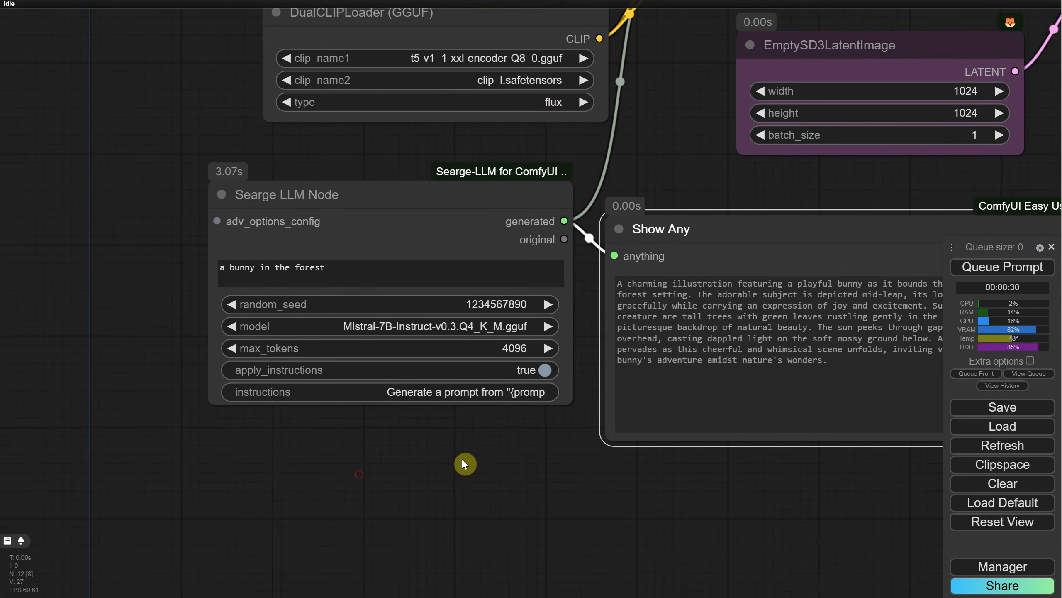
pyautogui.scroll(4, 379, 439)
pyautogui.moveTo(376, 439); pyautogui.dragTo(389, 509)
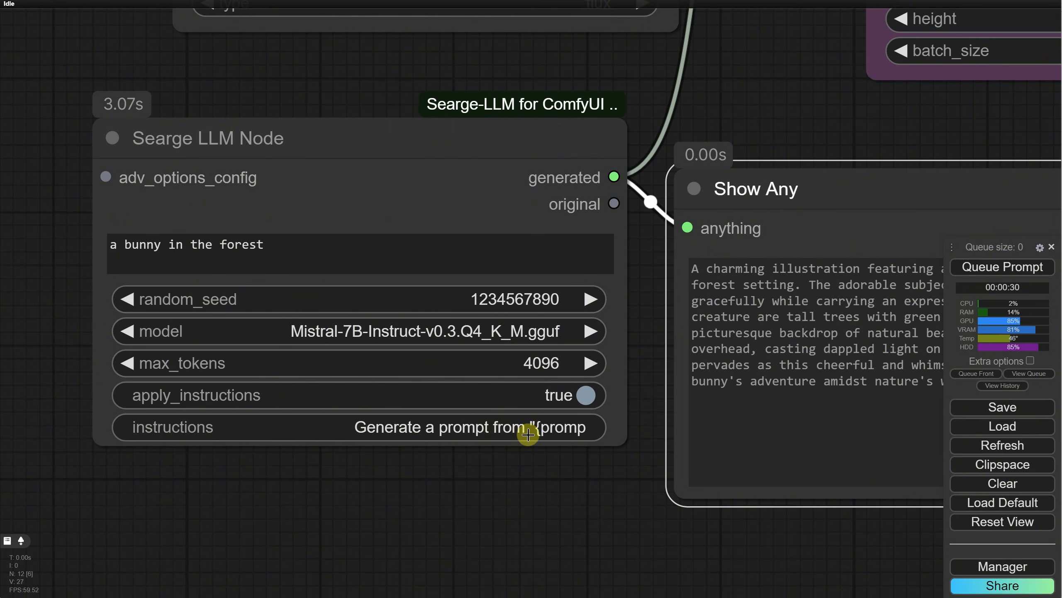
pyautogui.press('Left')
pyautogui.press('Left')
pyautogui.press('Left')
pyautogui.press('Left')
pyautogui.press('Left')
pyautogui.press('Left')
pyautogui.press('Left')
pyautogui.press('Left')
pyautogui.press('Left')
pyautogui.press('Left')
pyautogui.press('Left')
pyautogui.press('Left')
pyautogui.press('Left')
pyautogui.press('Left')
pyautogui.press('Left')
pyautogui.press('Left')
pyautogui.press('Left')
pyautogui.press('Left')
pyautogui.press('Left')
pyautogui.press('Left')
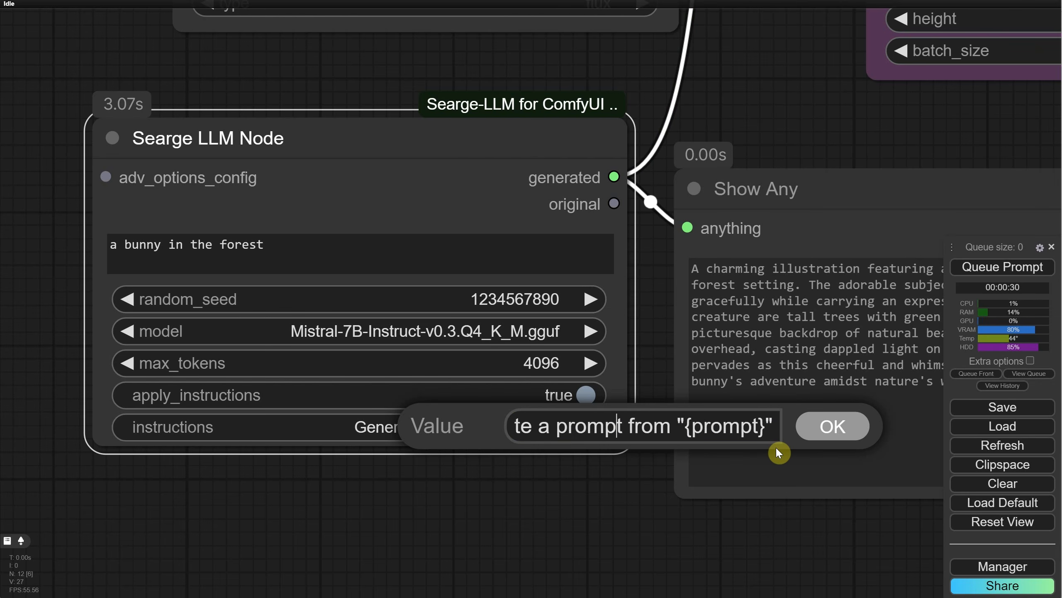
pyautogui.press('Right')
pyautogui.press('Right')
pyautogui.press('Right')
pyautogui.press('Right')
pyautogui.press('Right')
pyautogui.press('Right')
pyautogui.press('Right')
pyautogui.press('Right')
pyautogui.press('Right')
pyautogui.press('Right')
pyautogui.press('Right')
pyautogui.press('Right')
pyautogui.press('Right')
pyautogui.press('Right')
pyautogui.press('Right')
pyautogui.press('Right')
pyautogui.press('Right')
pyautogui.press('Right')
pyautogui.press('Right')
pyautogui.press('Right')
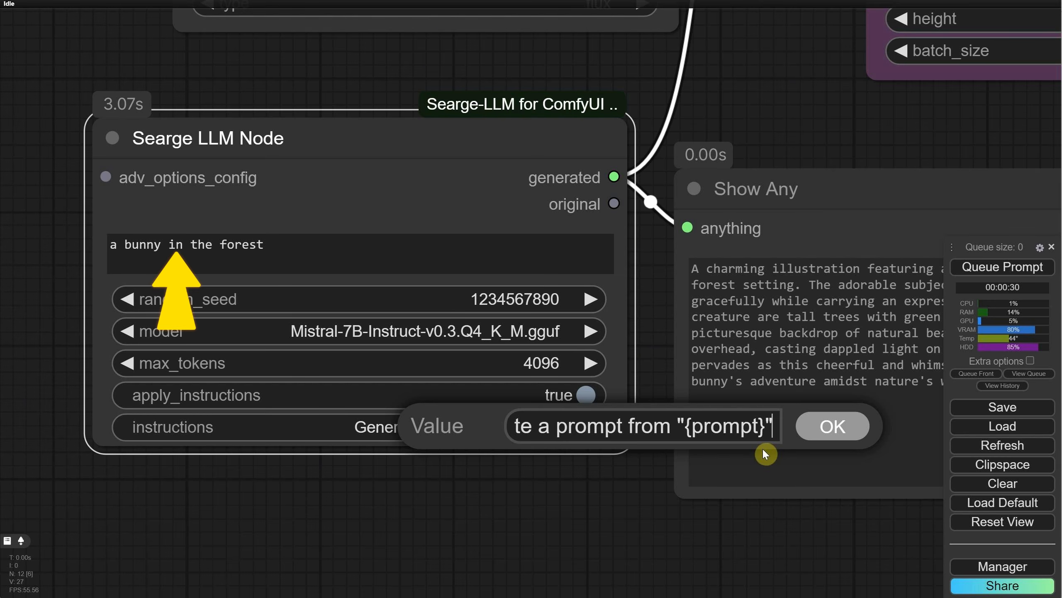
pyautogui.click(833, 426)
# Step: Clear the Searge LLM Node's text and set its instructions to "generate a prompt for a cute cartoon bunny"
pyautogui.scroll(-1, 539, 507)
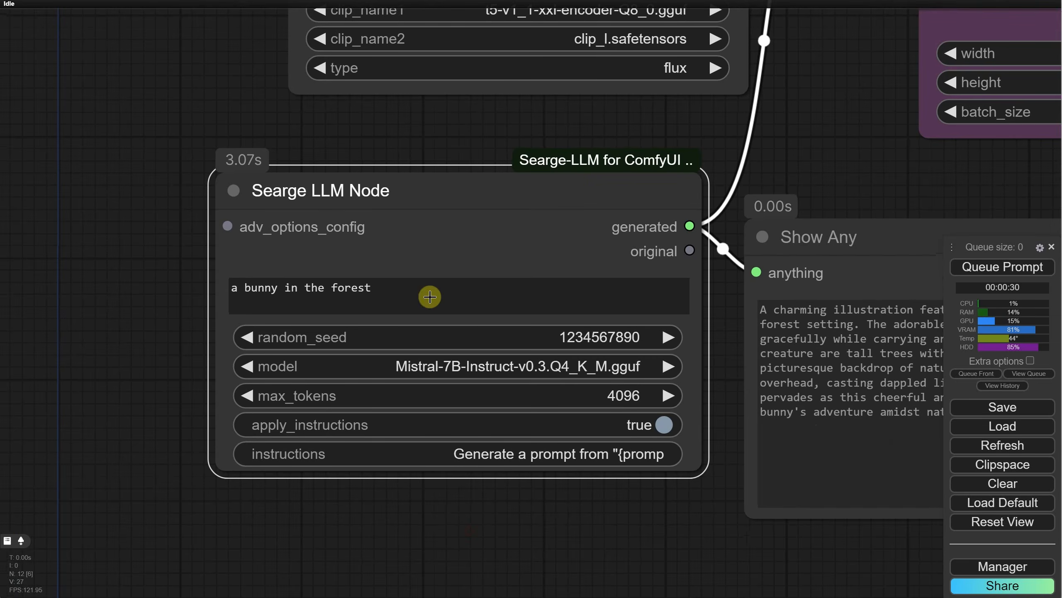
pyautogui.moveTo(429, 297); pyautogui.dragTo(140, 274)
pyautogui.press('BackSpace')
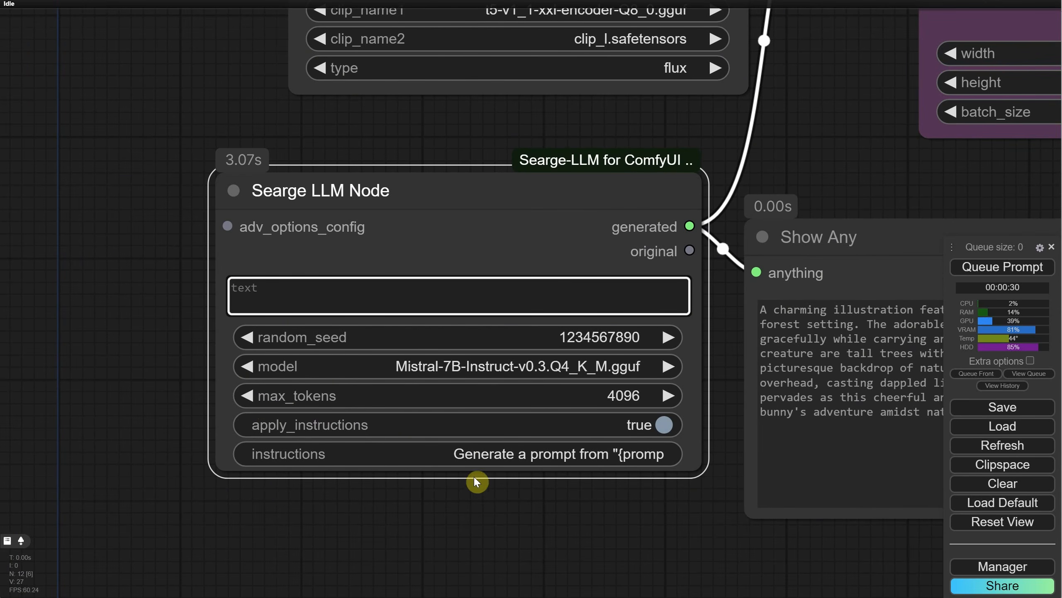
pyautogui.click(494, 457)
pyautogui.write('genereee a prompt for a cute cartoon bunny')
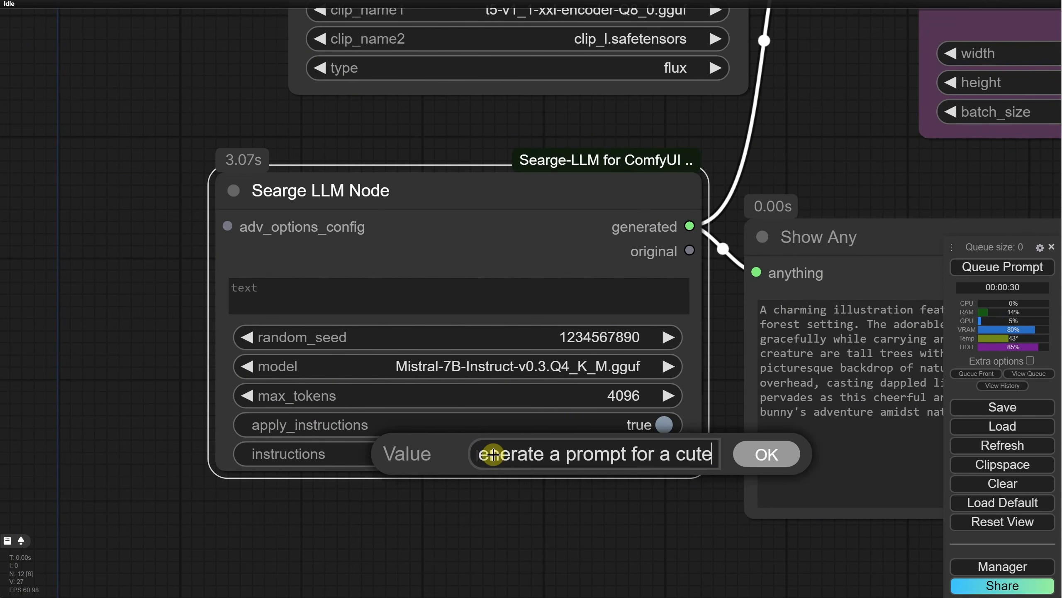
pyautogui.click(747, 453)
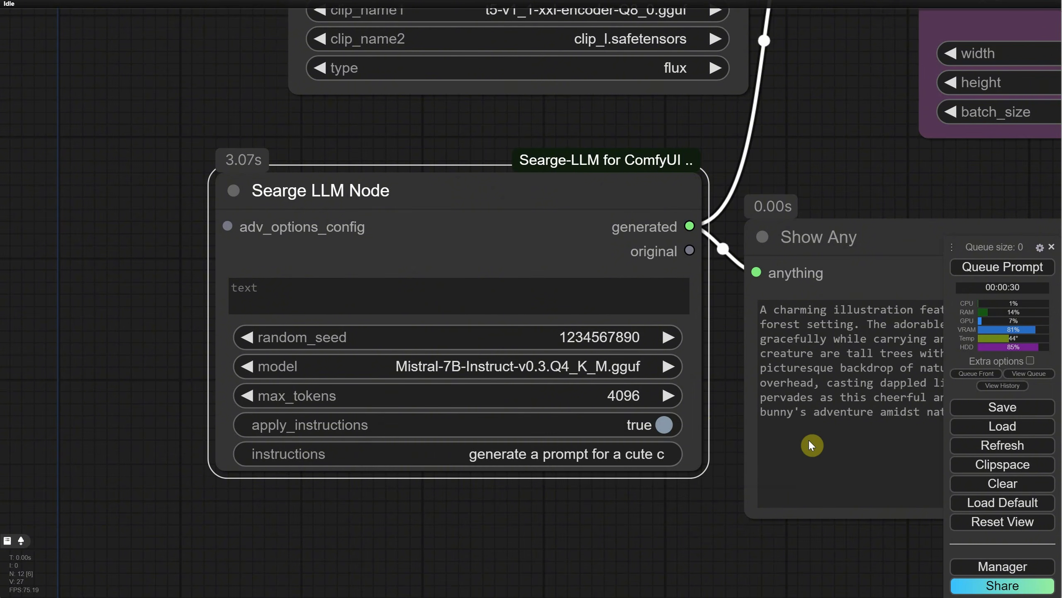
# Step: Queue the prompt and view the generated text in Show Any and the saved image
pyautogui.click(1006, 270)
pyautogui.scroll(-4, 674, 513)
pyautogui.scroll(-3, 739, 486)
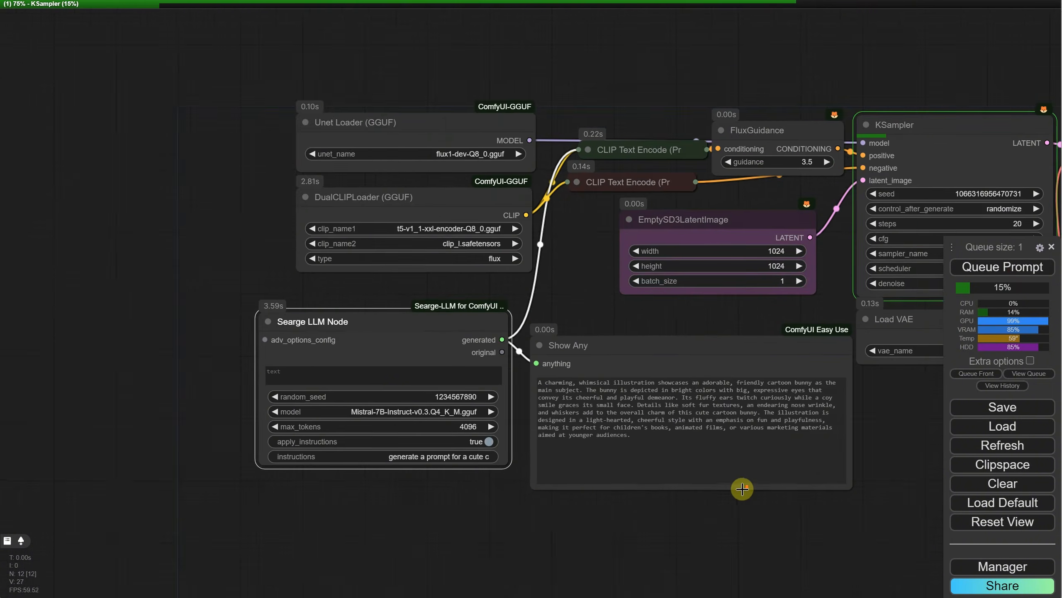
pyautogui.moveTo(793, 509); pyautogui.dragTo(695, 388)
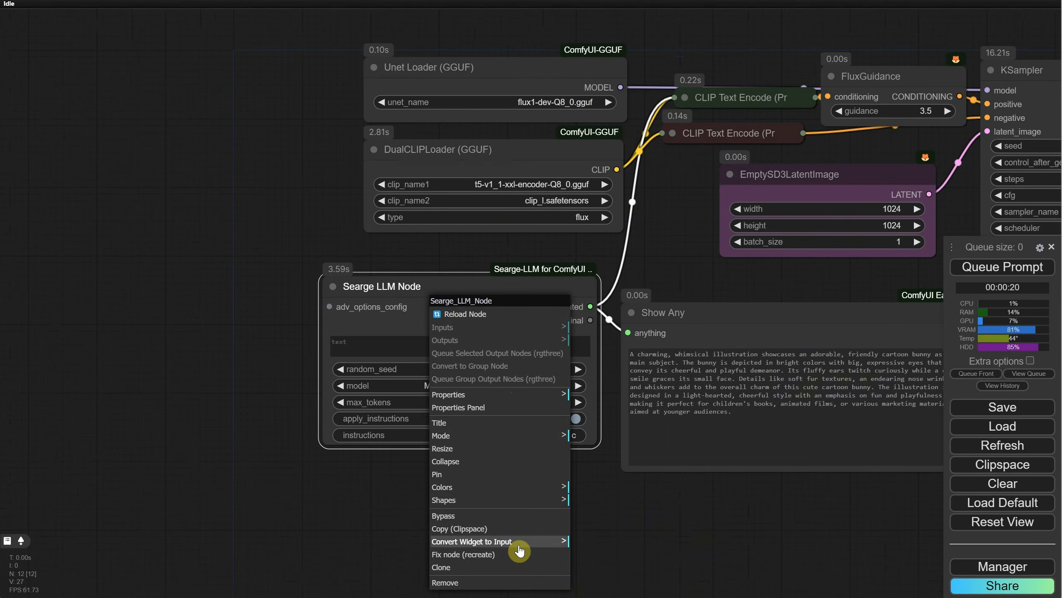
# Step: Convert the Searge LLM Node's instructions widget to an input and shift the node slightly down
pyautogui.click(519, 545)
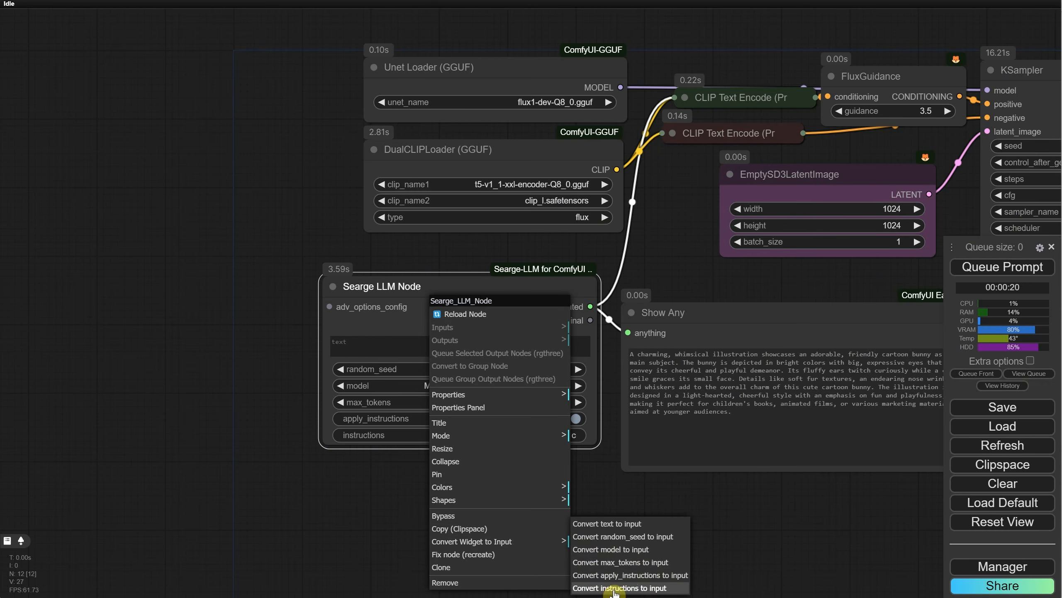
pyautogui.click(615, 588)
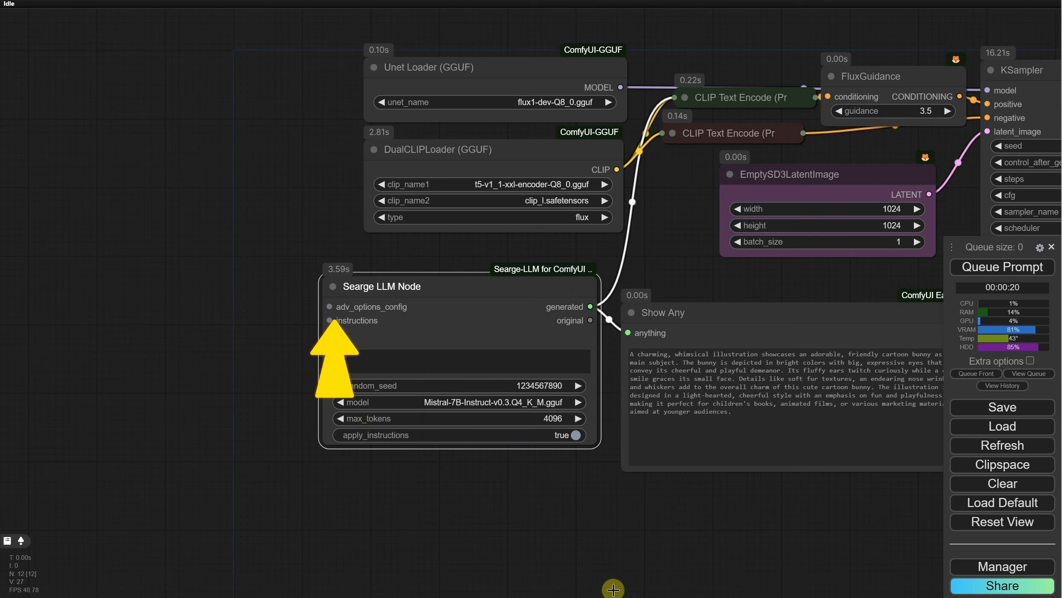
pyautogui.moveTo(421, 285); pyautogui.dragTo(420, 304)
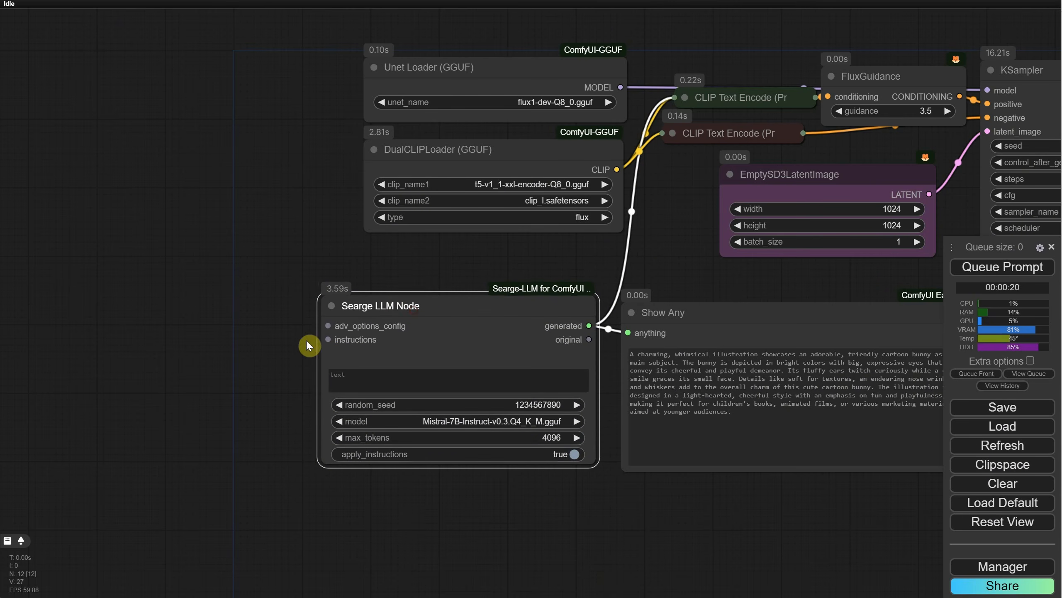
# Step: Add an Easy Use Positive node connected to the Searge LLM Node's instructions input and place it beside that node
pyautogui.moveTo(324, 340); pyautogui.dragTo(154, 273)
pyautogui.write('positi')
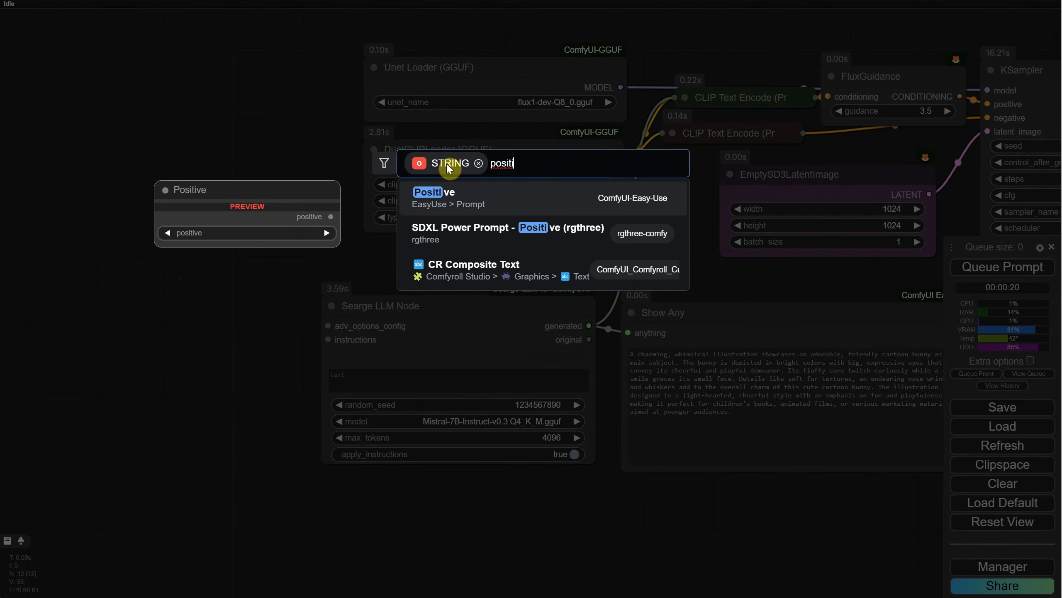
pyautogui.click(456, 194)
pyautogui.moveTo(291, 265); pyautogui.dragTo(164, 324)
pyautogui.moveTo(564, 556); pyautogui.dragTo(628, 518)
# Step: Enter "generate a prompt for a cute cartoon bunny with a hat, in the city" in the Positive node and queue the prompt
pyautogui.click(211, 379)
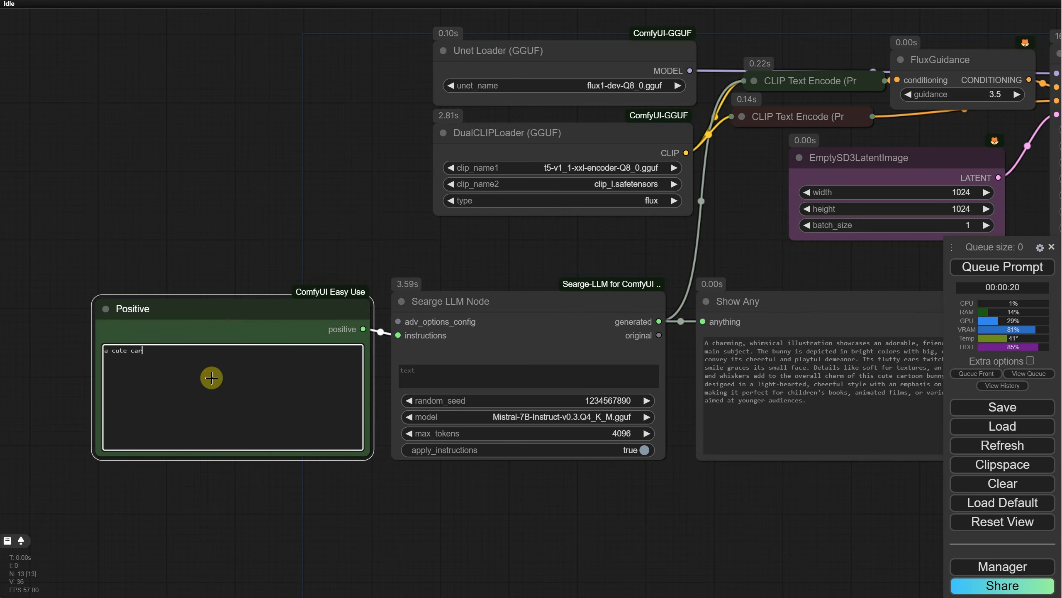
pyautogui.write('ty')
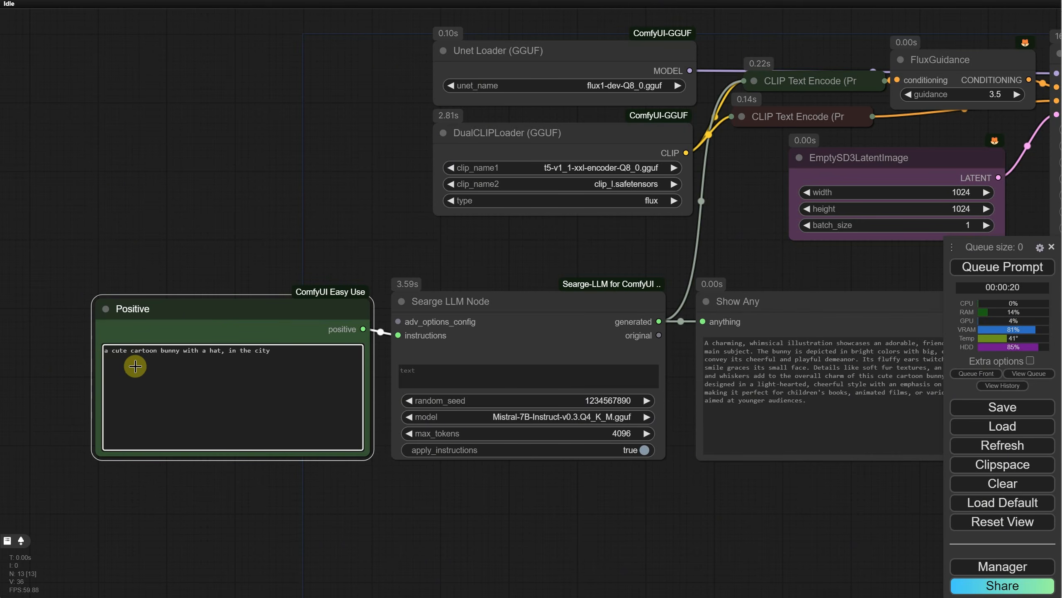
pyautogui.write('generate a prompt for')
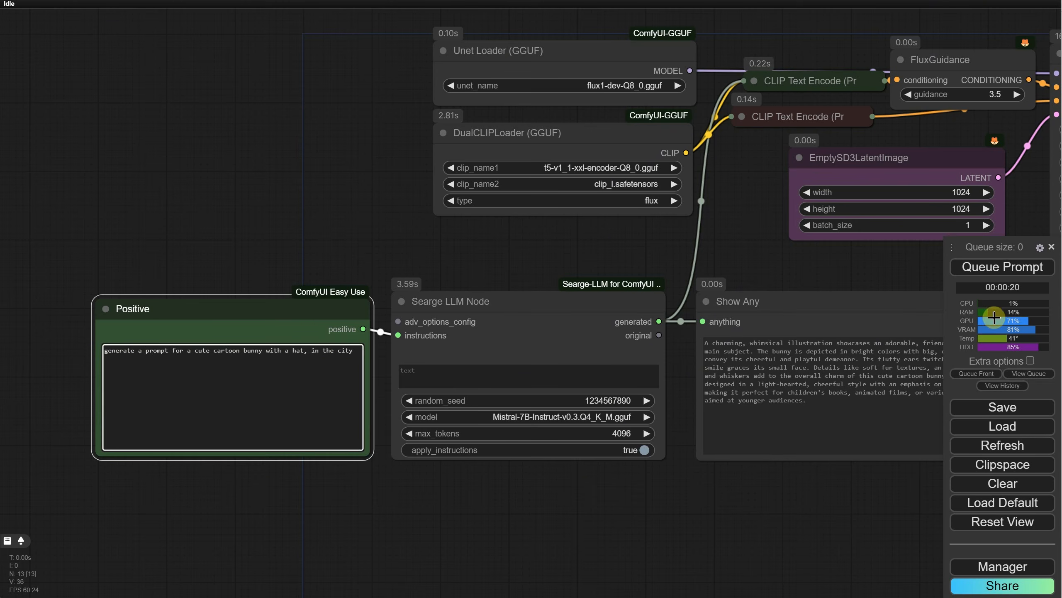
pyautogui.click(1003, 267)
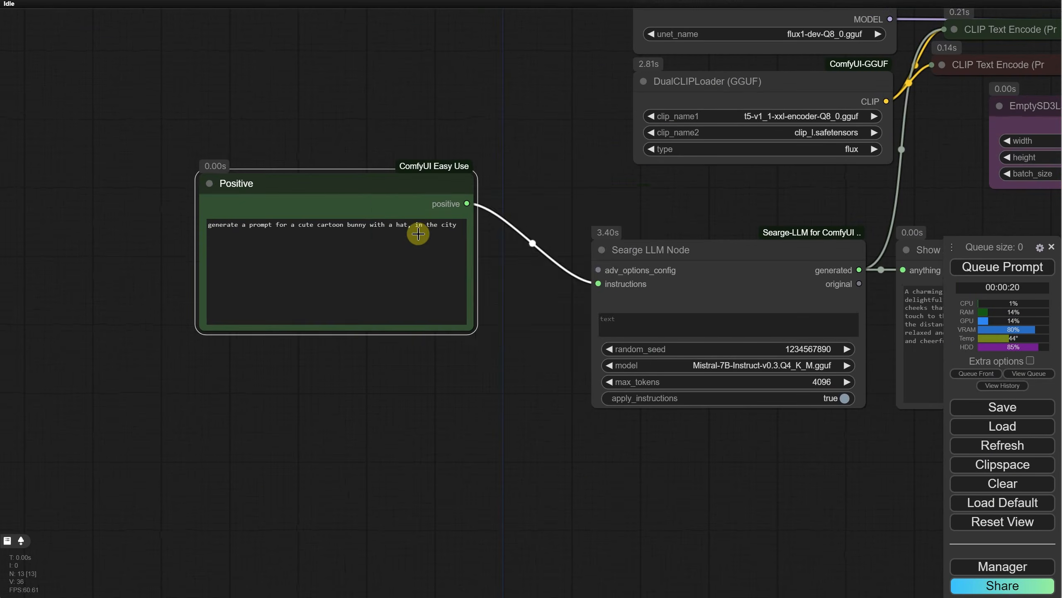
# Step: Duplicate the Positive node and place the copy directly below the original
pyautogui.hotkey('ctrl', 'c')
pyautogui.hotkey('ctrl', 'v')
pyautogui.moveTo(494, 207); pyautogui.dragTo(322, 371)
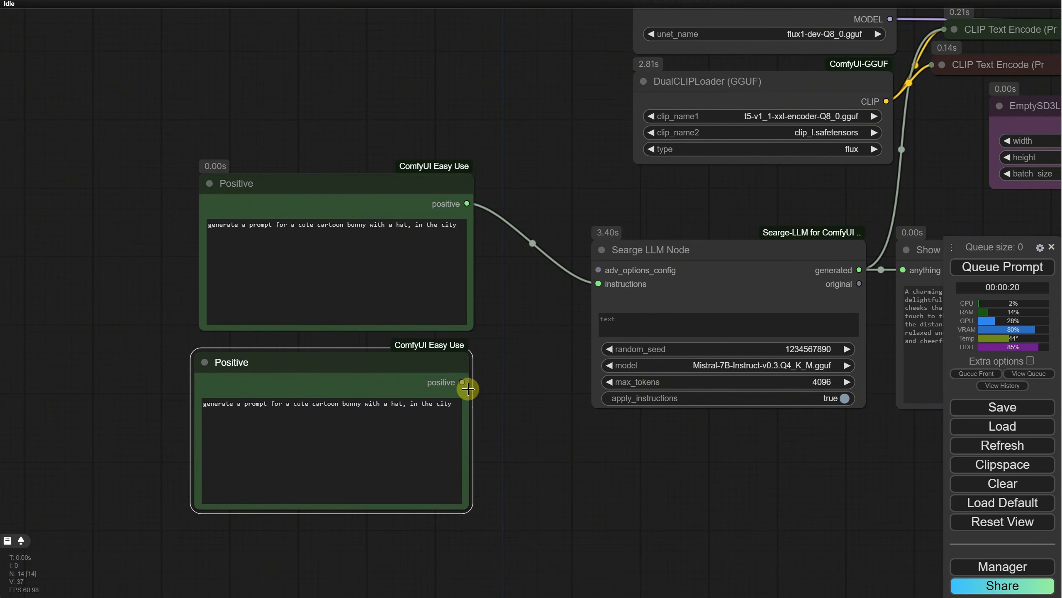
# Step: Try connecting the lower Positive node to the Searge LLM Node's instructions input, and delete that link
pyautogui.moveTo(461, 384); pyautogui.dragTo(598, 284)
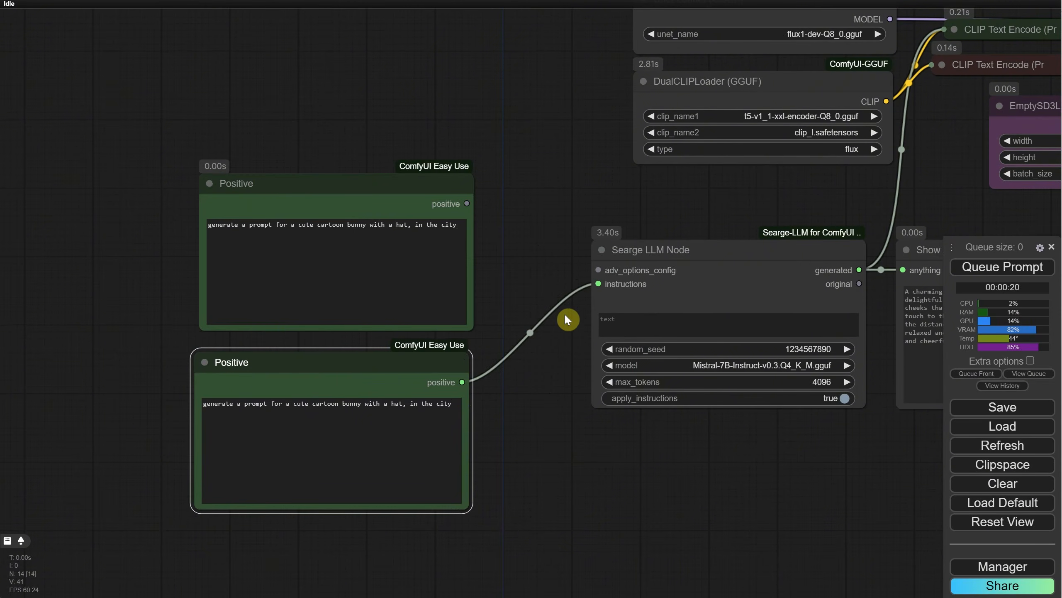
pyautogui.click(530, 334)
pyautogui.click(544, 350)
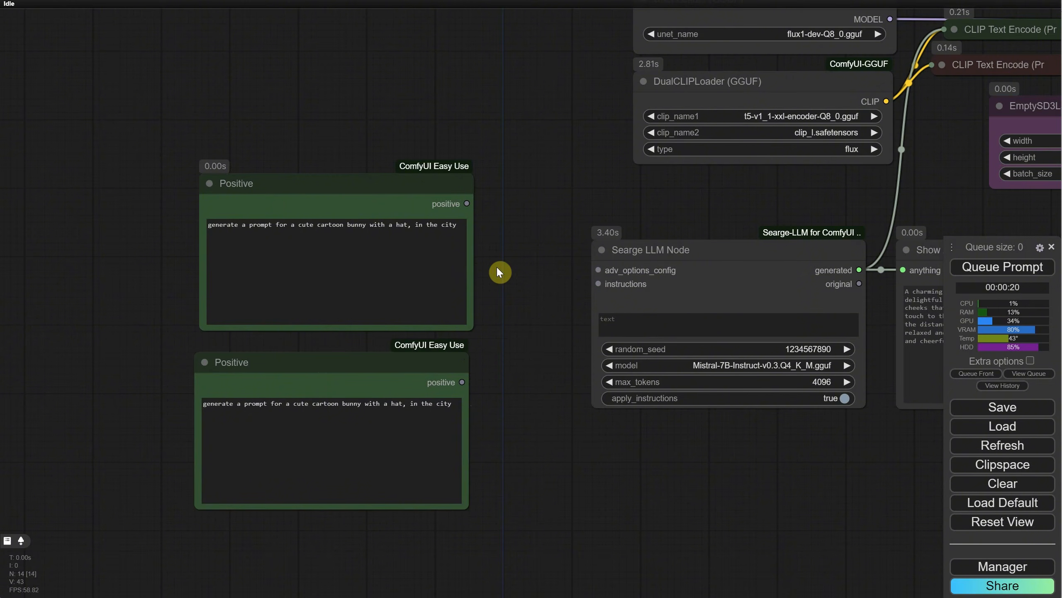
# Step: Move both Positive nodes aside and add a WAS Node Suite Text Concatenate node between them and the Searge LLM Node
pyautogui.moveTo(395, 191); pyautogui.dragTo(320, 178)
pyautogui.moveTo(420, 369); pyautogui.dragTo(344, 367)
pyautogui.doubleClick(416, 328)
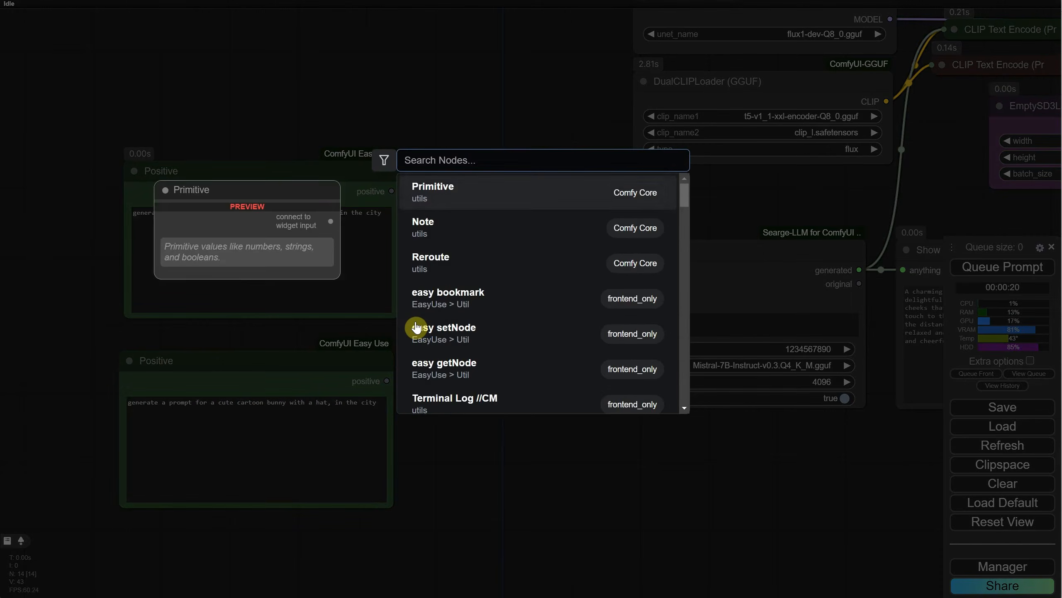
pyautogui.write('text conc')
pyautogui.click(500, 194)
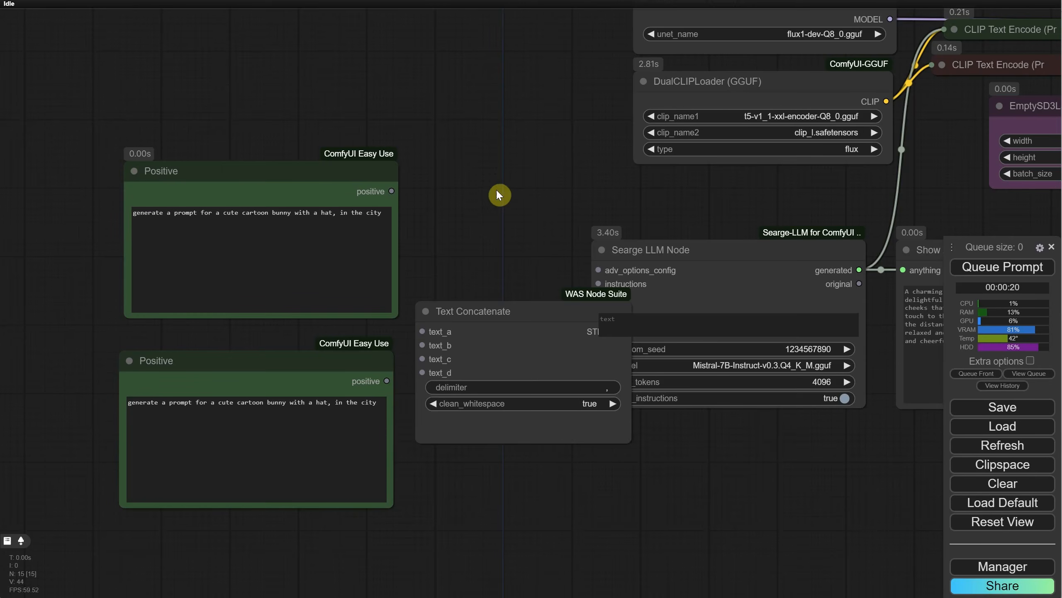
pyautogui.moveTo(489, 330); pyautogui.dragTo(488, 267)
# Step: Connect the upper Positive node to text_a and the lower one to text_b of Text Concatenate, and space the nodes apart
pyautogui.moveTo(392, 191); pyautogui.dragTo(421, 269)
pyautogui.moveTo(386, 381); pyautogui.dragTo(421, 284)
pyautogui.moveTo(301, 177); pyautogui.dragTo(224, 178)
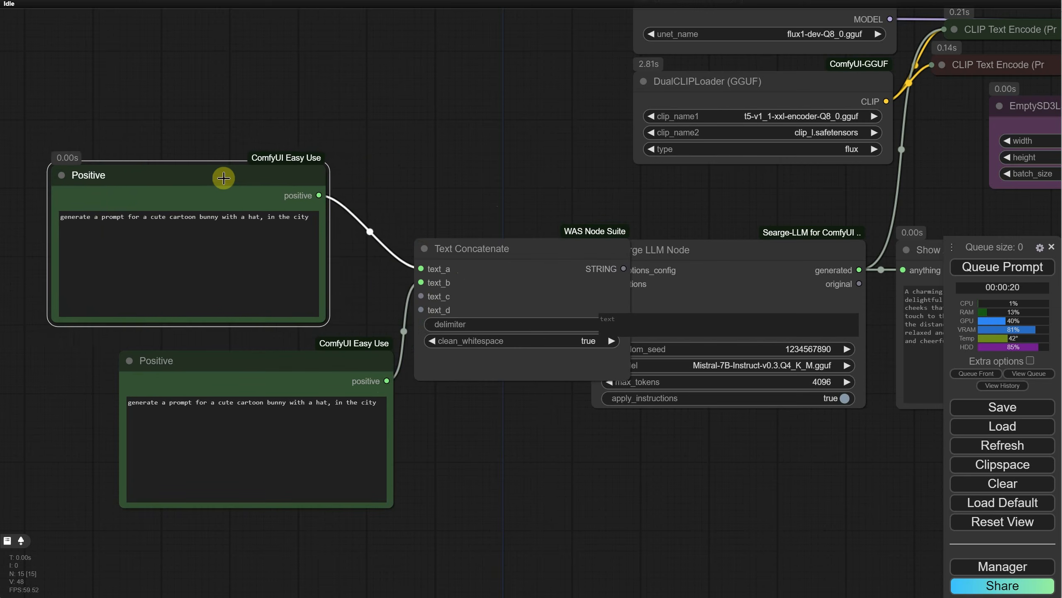
pyautogui.moveTo(224, 178); pyautogui.dragTo(237, 182)
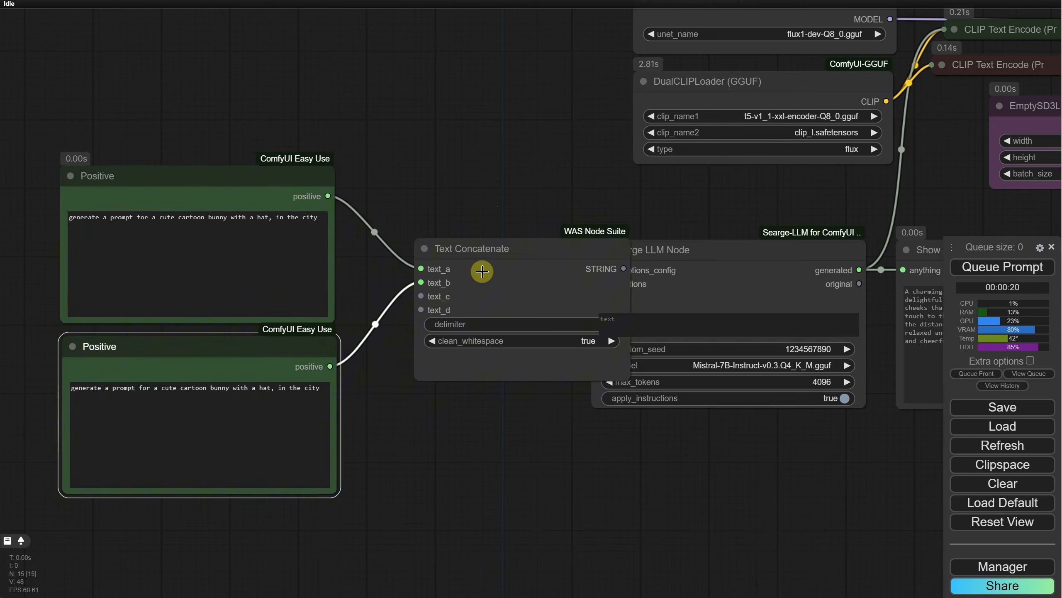
pyautogui.moveTo(483, 271); pyautogui.dragTo(420, 272)
# Step: Replace the upper Positive node's text with "generate a prompt for"
pyautogui.click(331, 237)
pyautogui.hotkey('ctrl', 'a')
pyautogui.write('g')
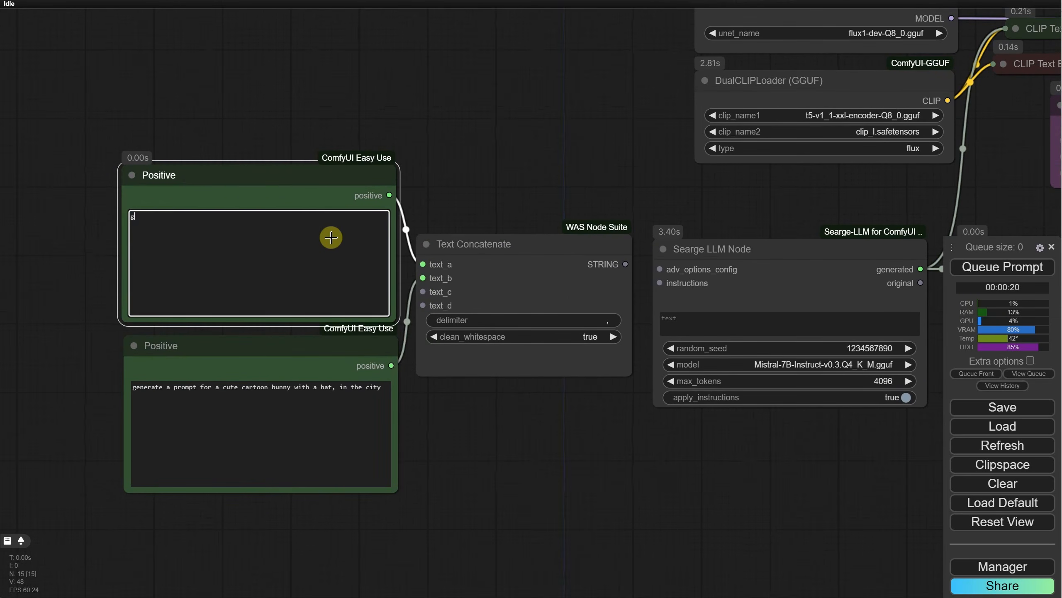
pyautogui.write('enerate a prompt for')
# Step: Remove the comma from the Text Concatenate node's delimiter
pyautogui.click(541, 323)
pyautogui.press('BackSpace')
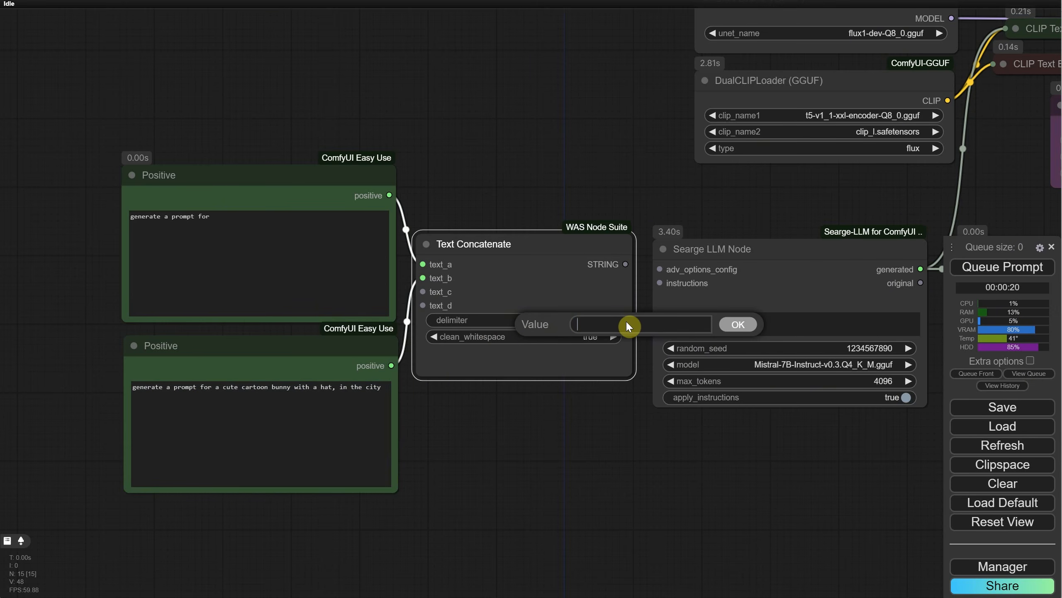
pyautogui.click(737, 325)
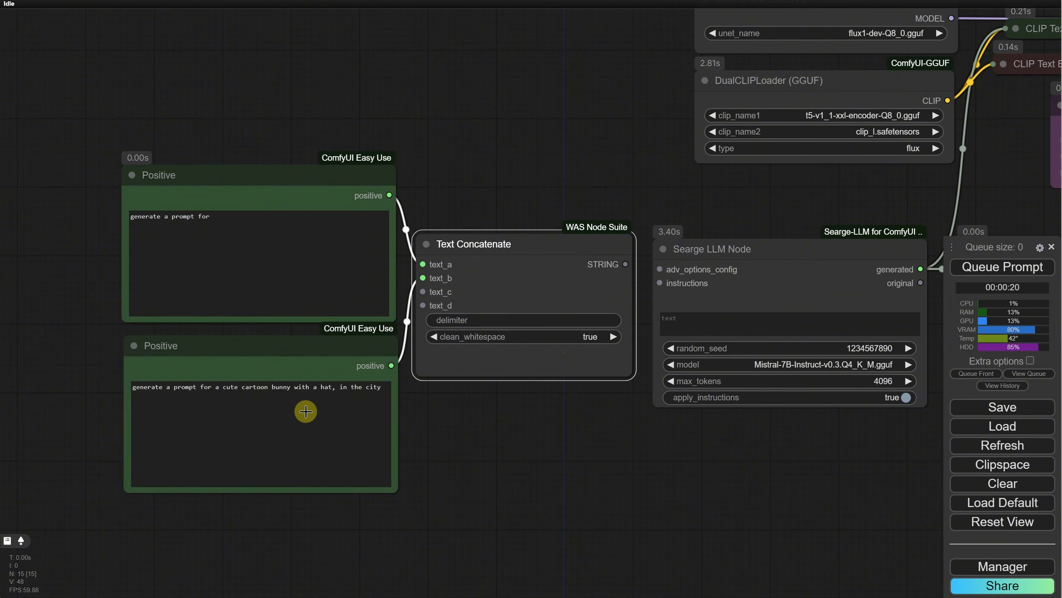
# Step: Replace the lower Positive node's text with "a cute cartoon bunny" and connect Text Concatenate's STRING output to the Searge LLM Node's instructions input
pyautogui.doubleClick(302, 387)
pyautogui.hotkey('ctrl', 'a')
pyautogui.write('a')
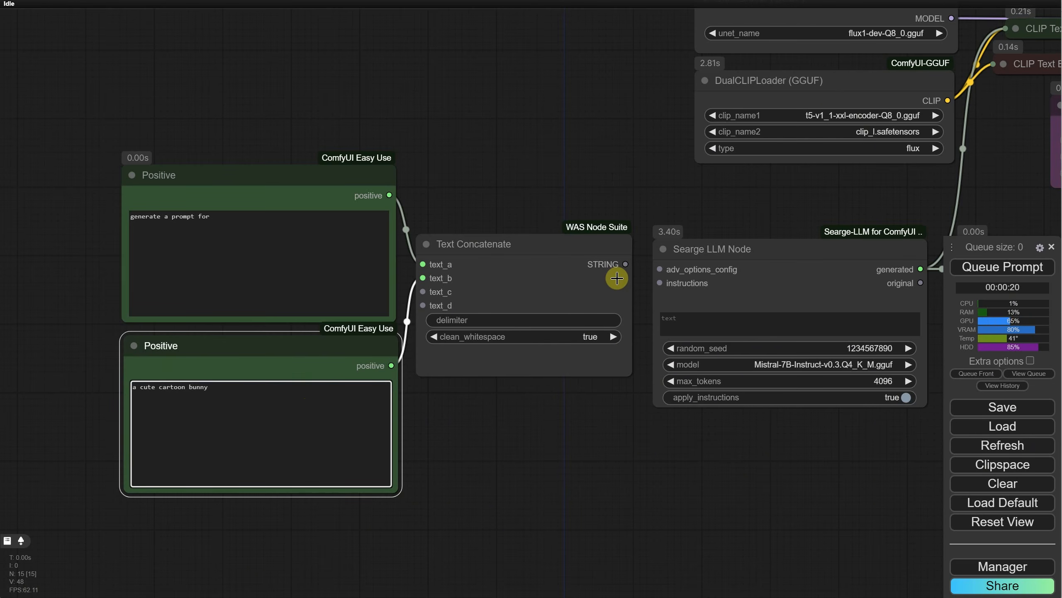
pyautogui.moveTo(623, 263); pyautogui.dragTo(660, 283)
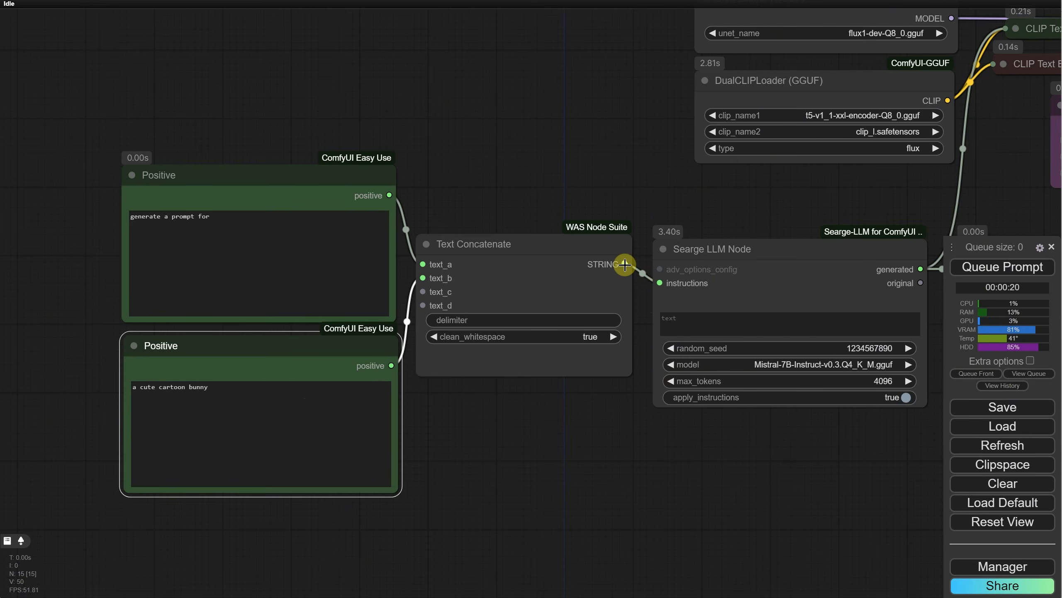
# Step: Add a Show Any node fed by Text Concatenate's STRING output, place it below Text Concatenate, and queue the workflow
pyautogui.moveTo(625, 264); pyautogui.dragTo(513, 161)
pyautogui.write('show')
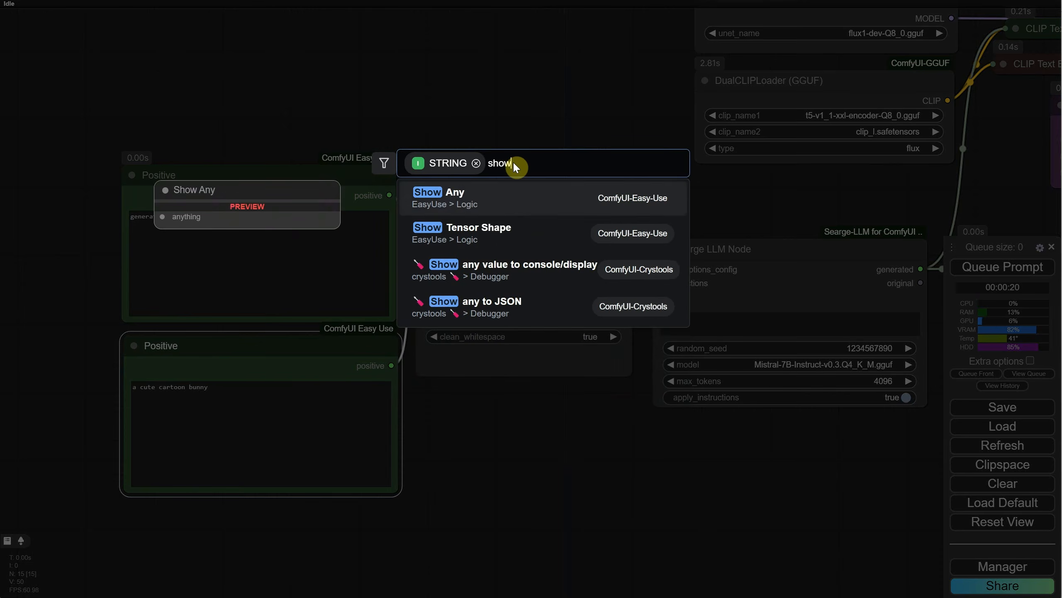
pyautogui.click(489, 201)
pyautogui.moveTo(577, 204); pyautogui.dragTo(465, 408)
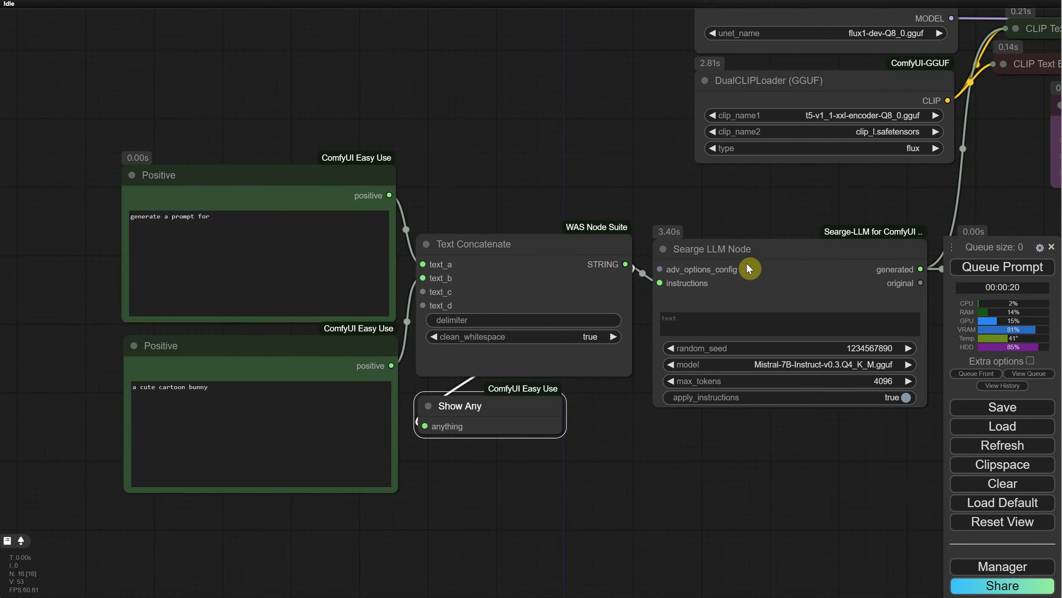
pyautogui.hotkey('ctrl', 'Return')
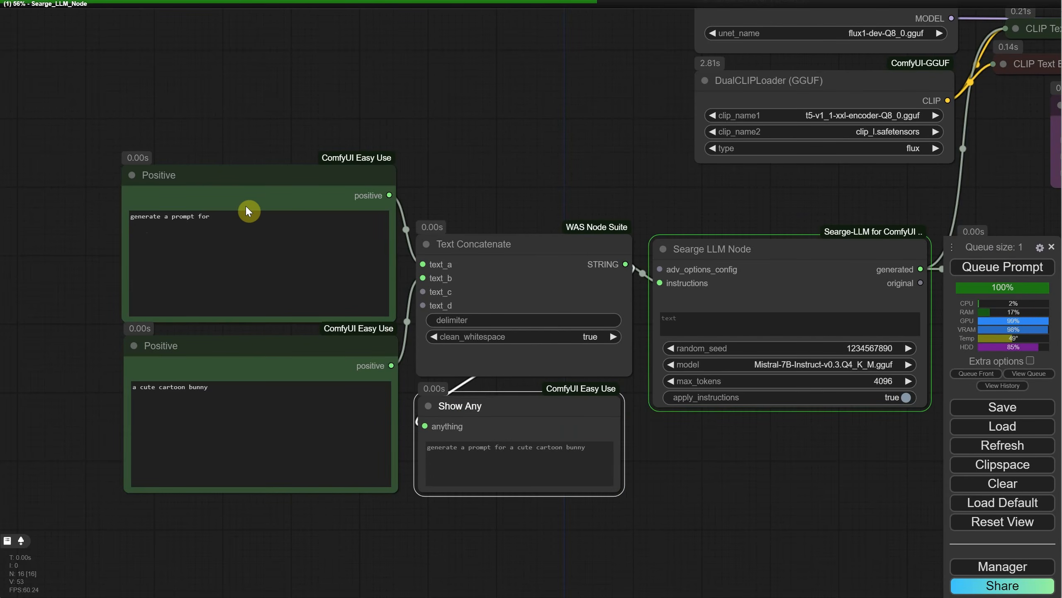
pyautogui.click(275, 233)
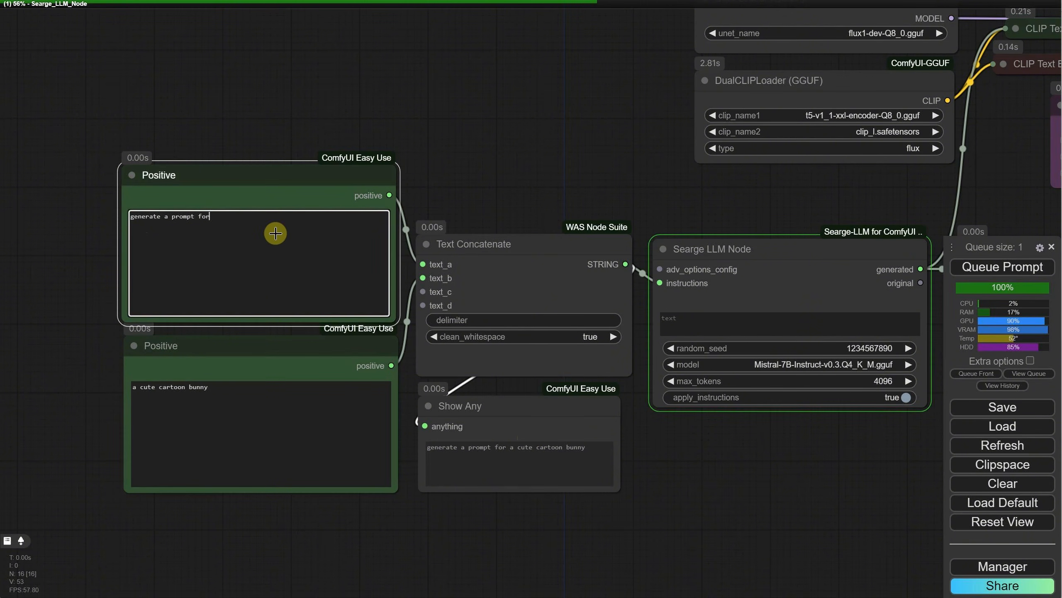
pyautogui.click(246, 397)
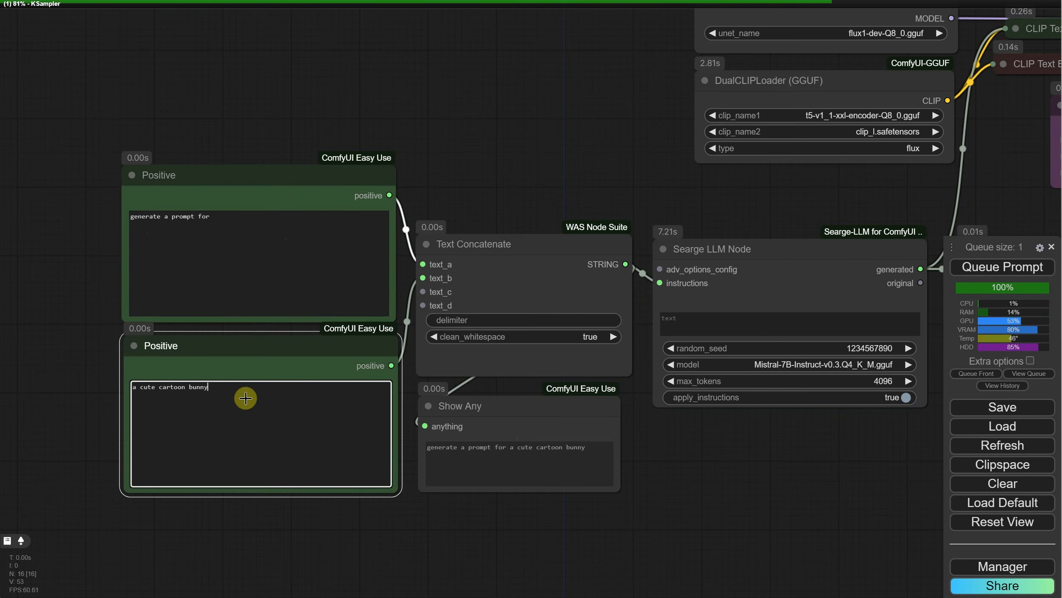
pyautogui.click(526, 321)
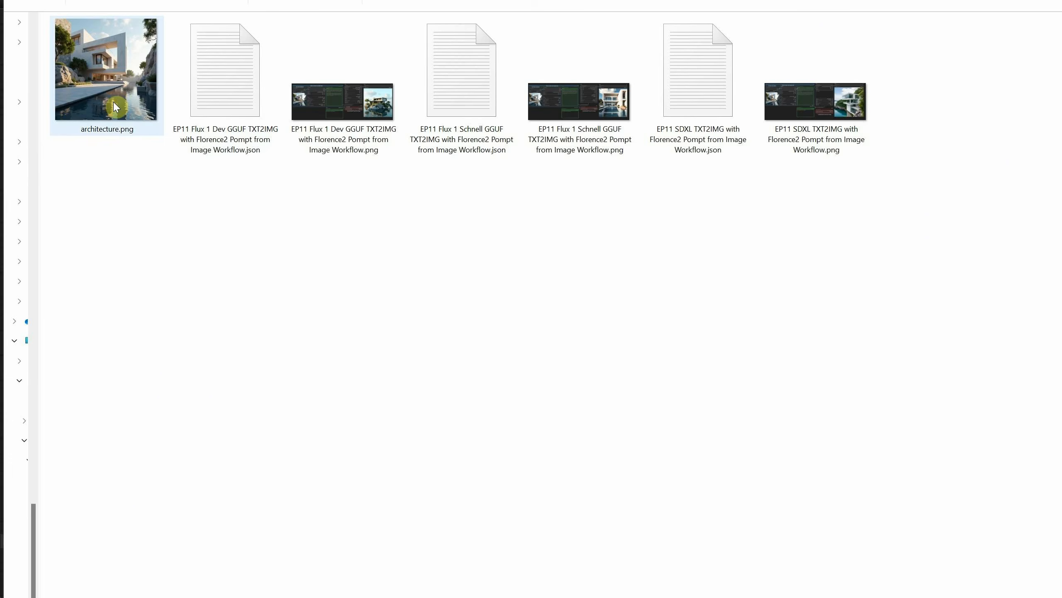
# Step: Copy the file path of architecture.png and replace the lower Positive node's text with it
pyautogui.click(115, 107)
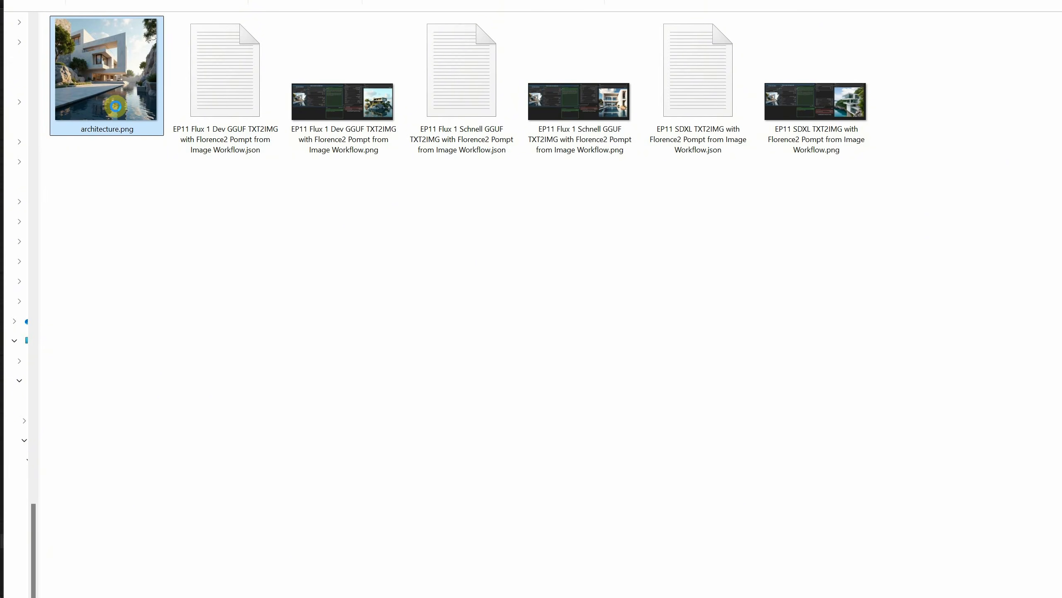
pyautogui.rightClick(114, 103)
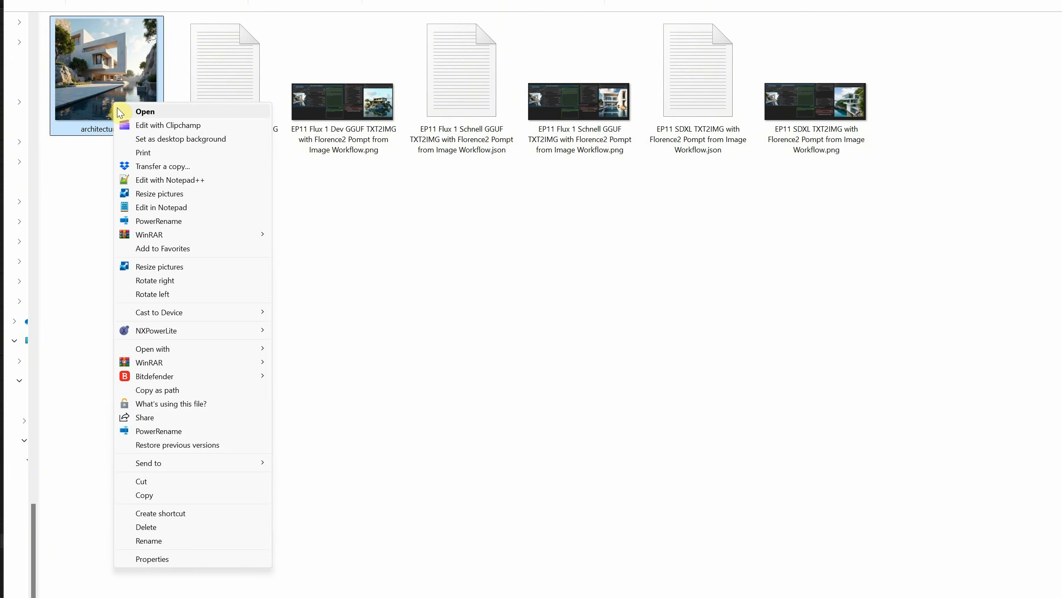
pyautogui.click(171, 391)
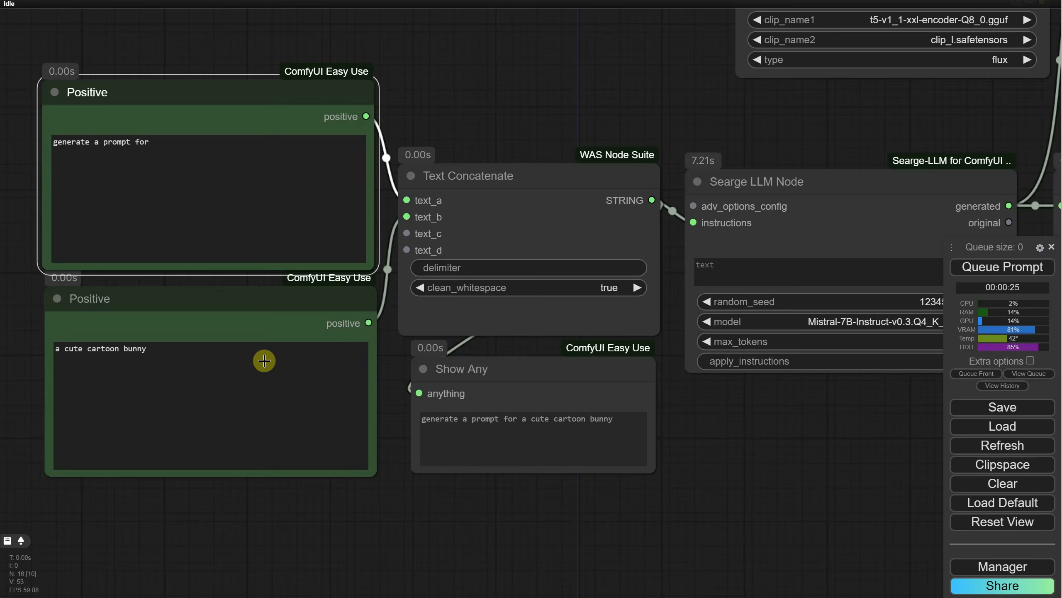
pyautogui.click(234, 372)
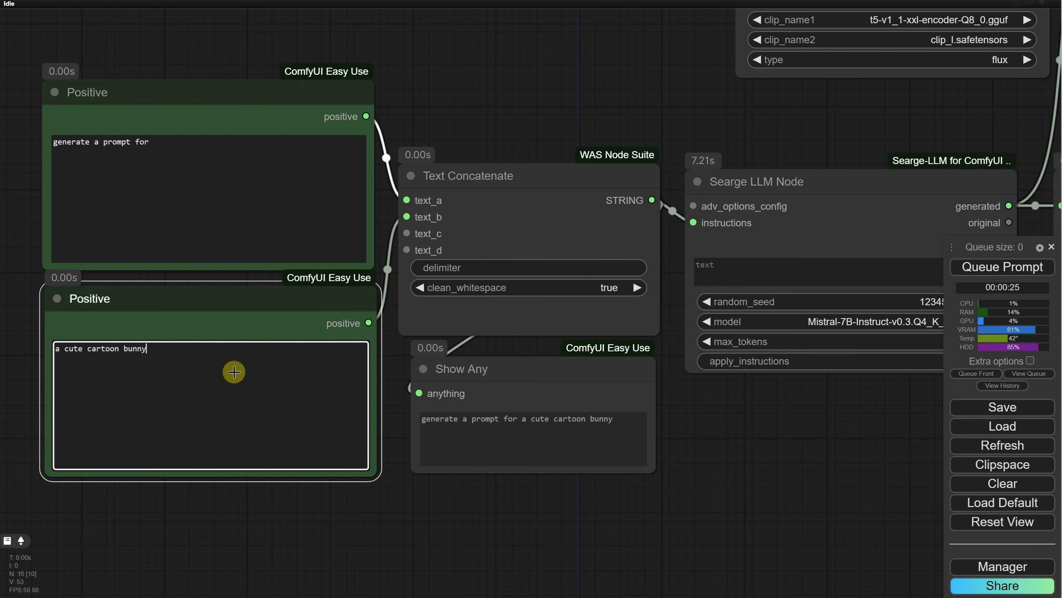
pyautogui.hotkey('ctrl', 'a')
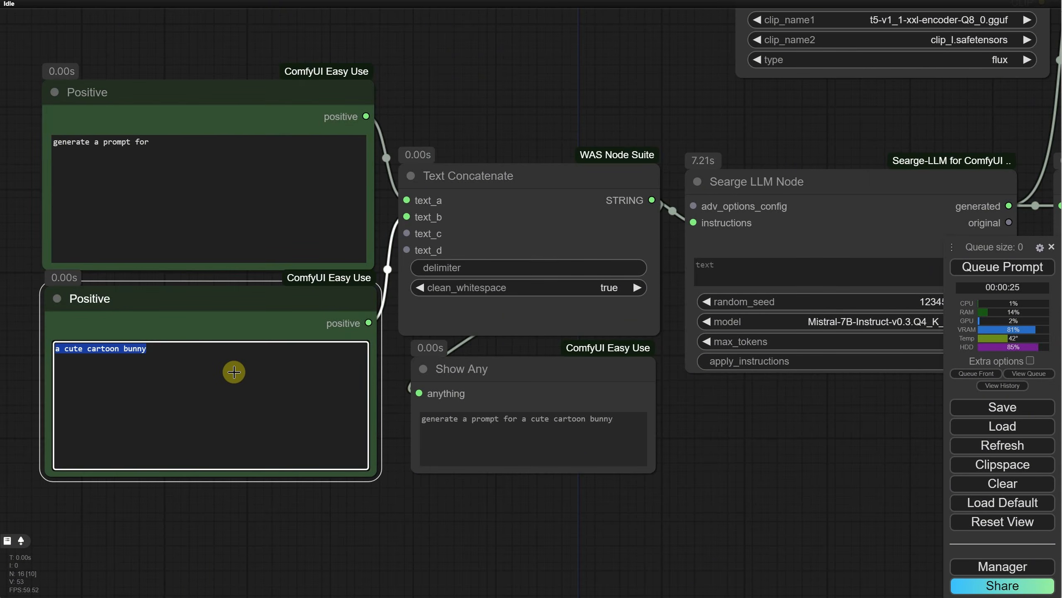
pyautogui.hotkey('ctrl', 'v')
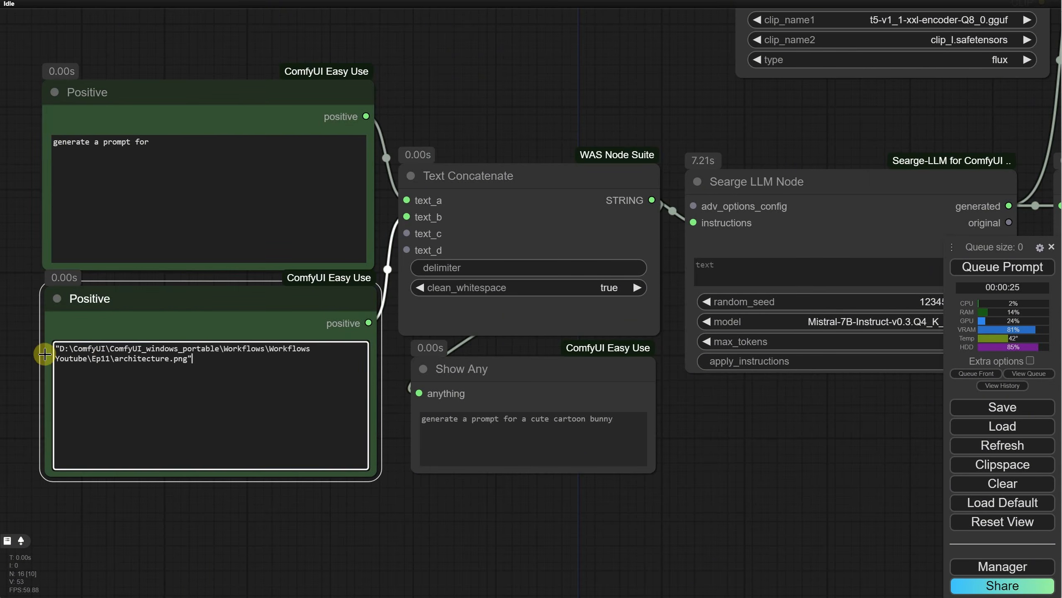
# Step: Queue the workflow and inspect the prompt generated by the Searge LLM Node
pyautogui.click(189, 144)
pyautogui.hotkey('ctrl', 'Return')
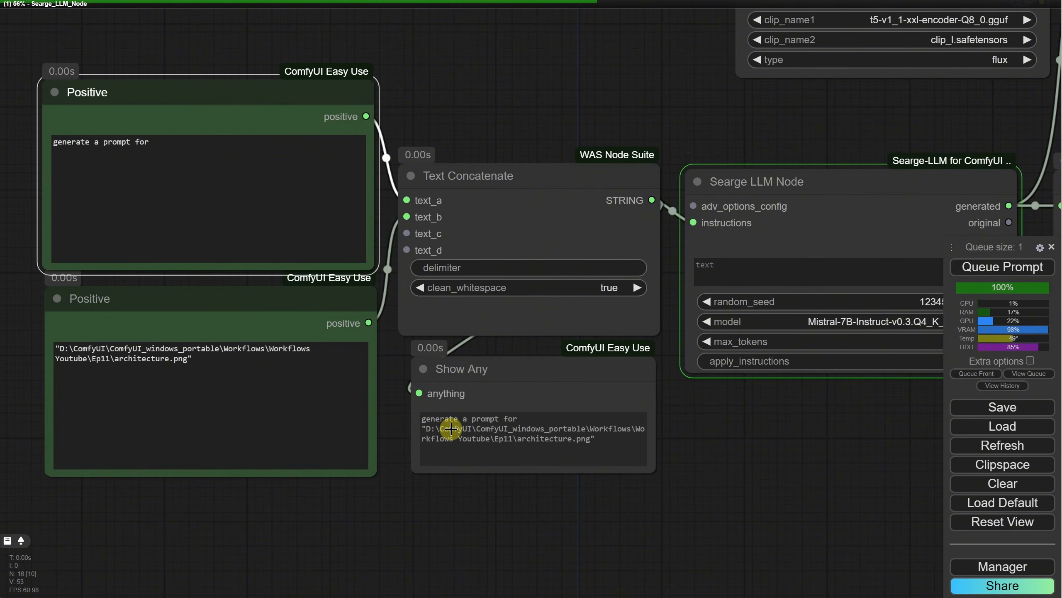
pyautogui.moveTo(819, 447); pyautogui.dragTo(337, 429)
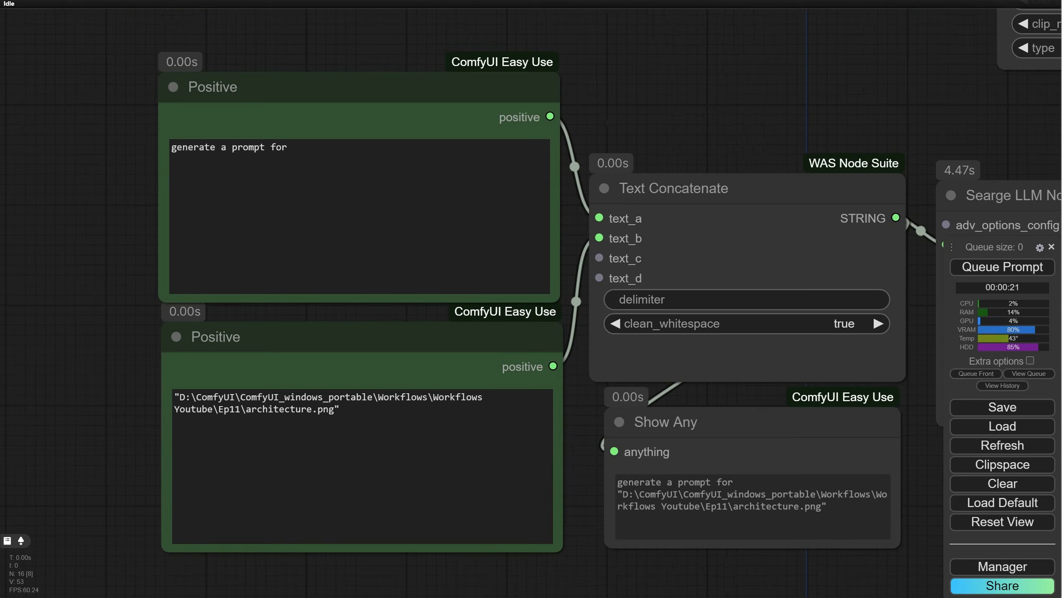
# Step: Replace the upper Positive node's text with "Create a prompt from image but dont't include the path or the file name", without a trailing line break
pyautogui.click(355, 170)
pyautogui.moveTo(355, 171); pyautogui.dragTo(134, 145)
pyautogui.hotkey('ctrl', 'v')
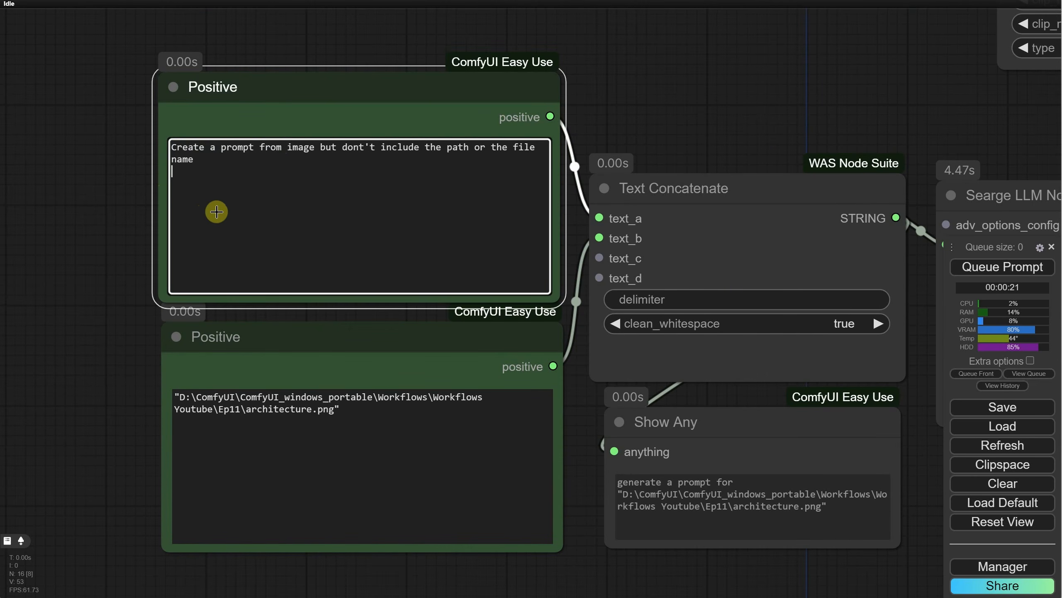
pyautogui.moveTo(391, 153); pyautogui.dragTo(534, 161)
pyautogui.click(502, 187)
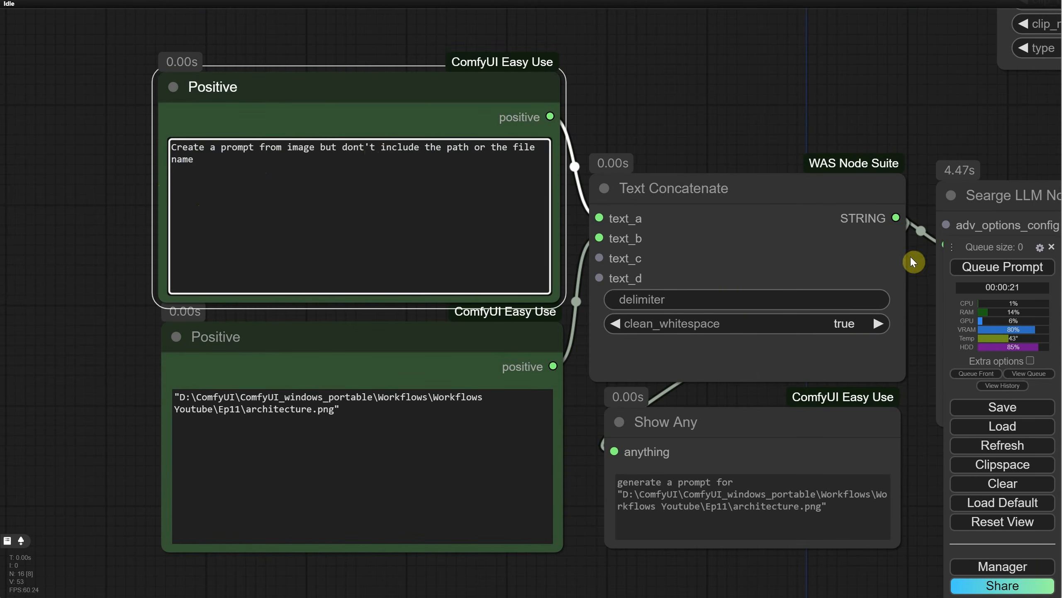
# Step: Queue the workflow and check the concatenated instructions, the generated prompt and the resulting image
pyautogui.click(960, 267)
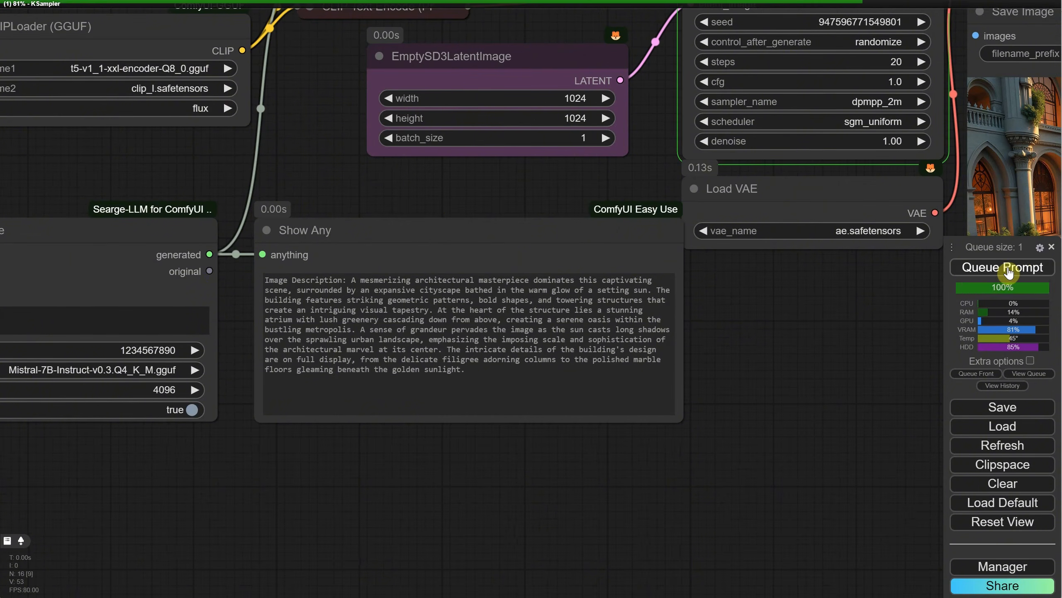
pyautogui.moveTo(222, 468); pyautogui.dragTo(668, 466)
pyautogui.scroll(-4, 635, 456)
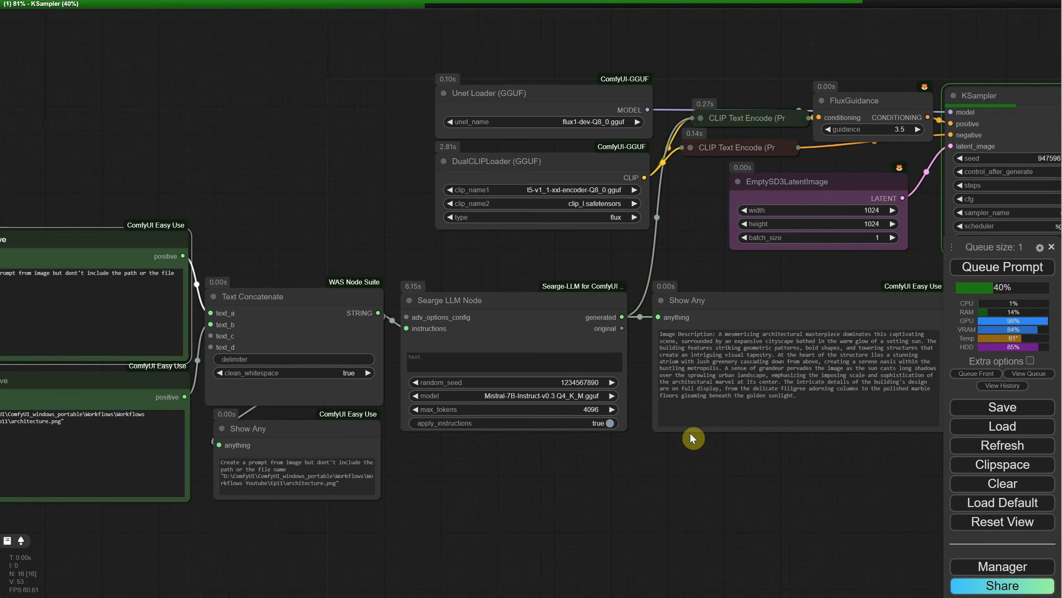
pyautogui.moveTo(741, 463); pyautogui.dragTo(751, 409)
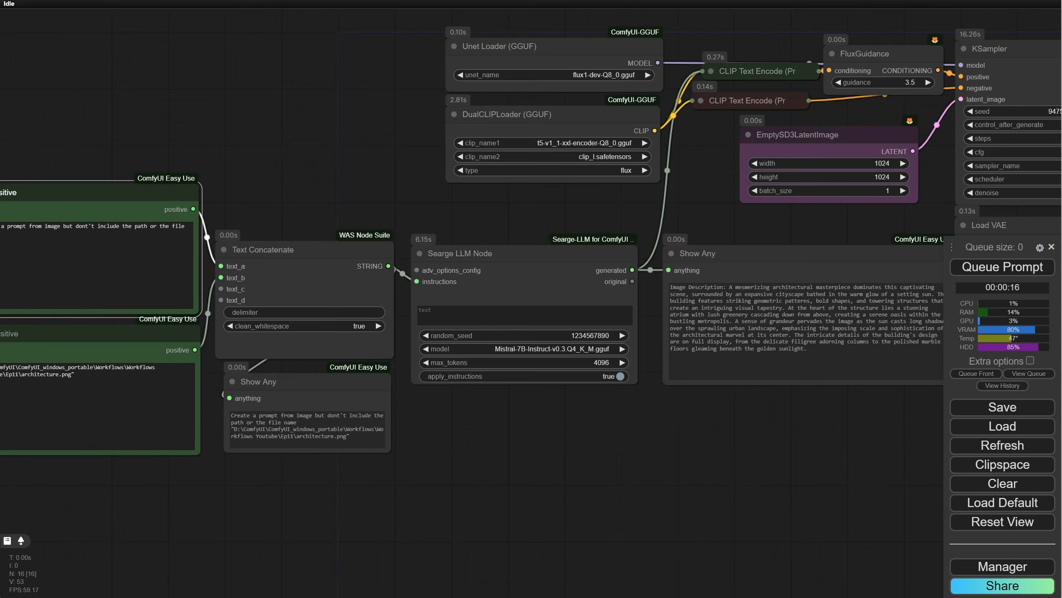
pyautogui.scroll(2, 747, 380)
pyautogui.moveTo(849, 437); pyautogui.dragTo(383, 448)
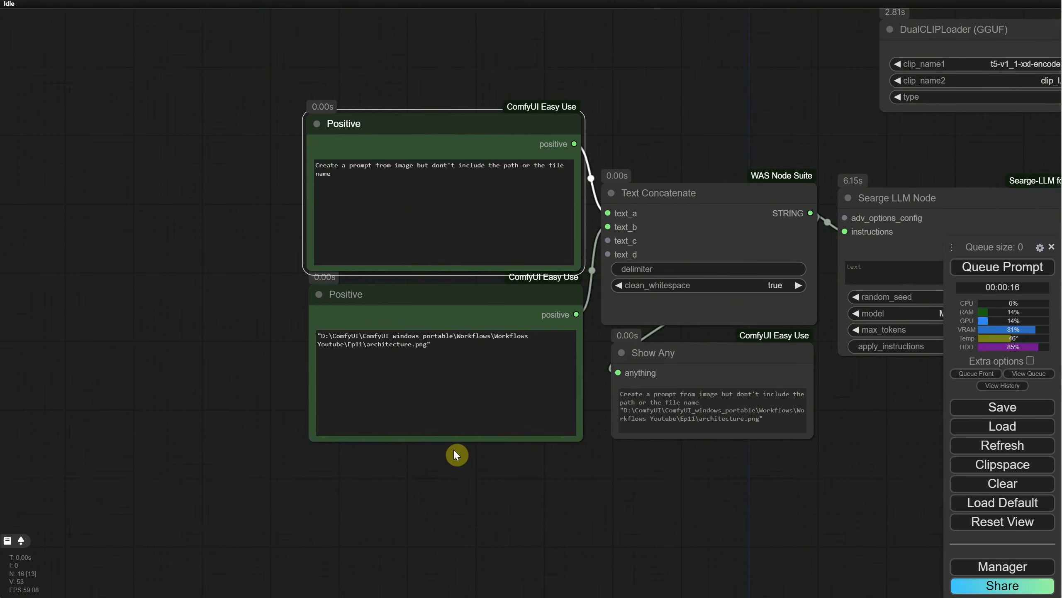
# Step: Append ", or the text "Image description"" to the upper Positive node's text and queue the workflow again
pyautogui.scroll(9, 268, 166)
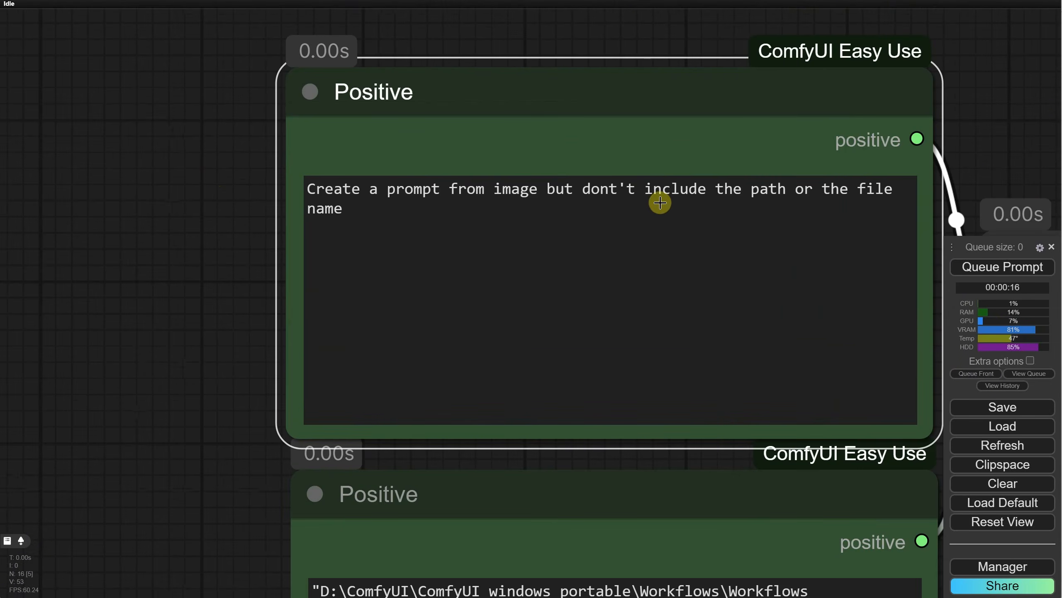
pyautogui.click(423, 214)
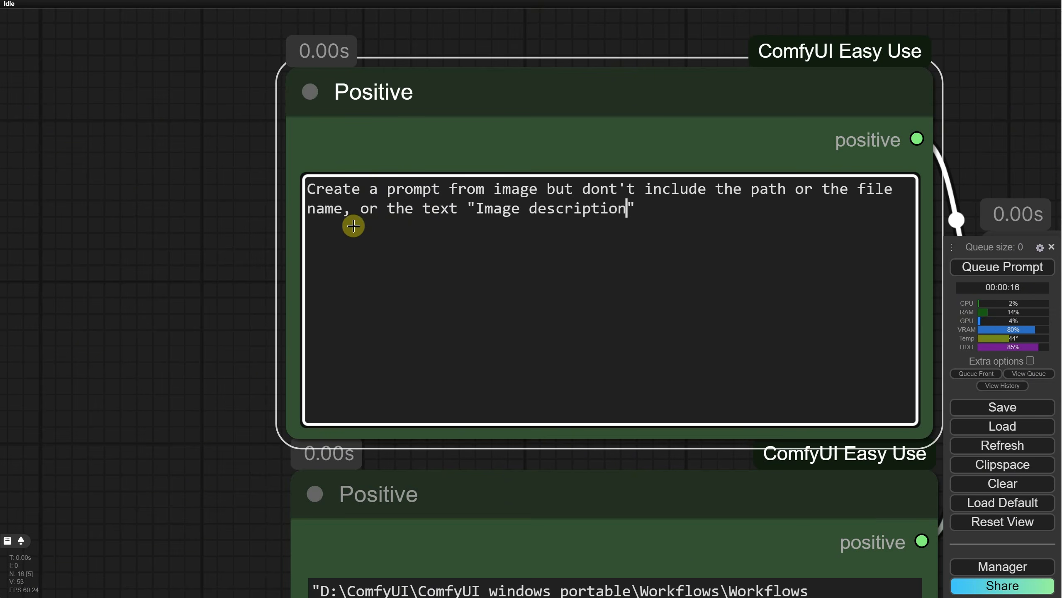
pyautogui.click(1025, 267)
# Step: Examine the combined instructions, the Searge LLM Node's new prompt in Show Any, and the image in Save Image
pyautogui.scroll(-5, 213, 292)
pyautogui.moveTo(213, 292); pyautogui.dragTo(172, 243)
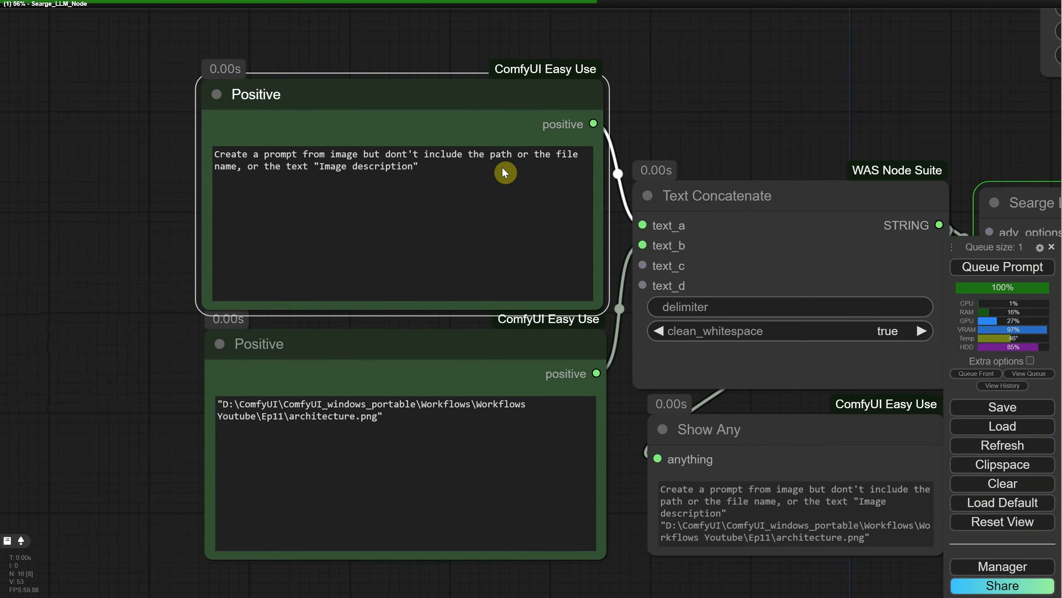
pyautogui.moveTo(503, 172); pyautogui.dragTo(103, 140)
pyautogui.click(81, 228)
pyautogui.scroll(-7, 726, 126)
pyautogui.moveTo(726, 126); pyautogui.dragTo(237, 216)
pyautogui.scroll(7, 633, 408)
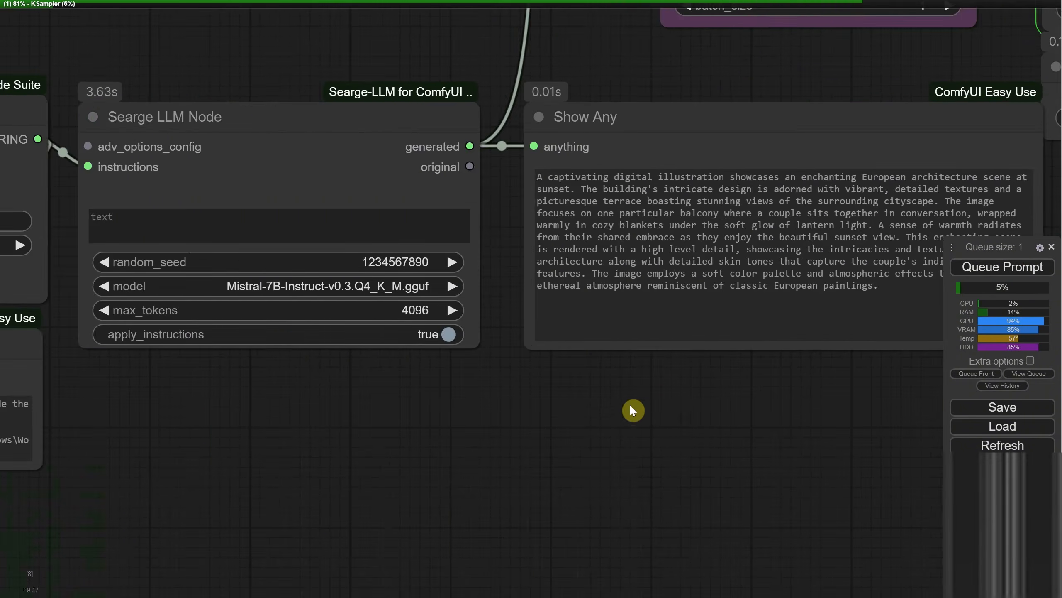
pyautogui.moveTo(633, 408); pyautogui.dragTo(442, 440)
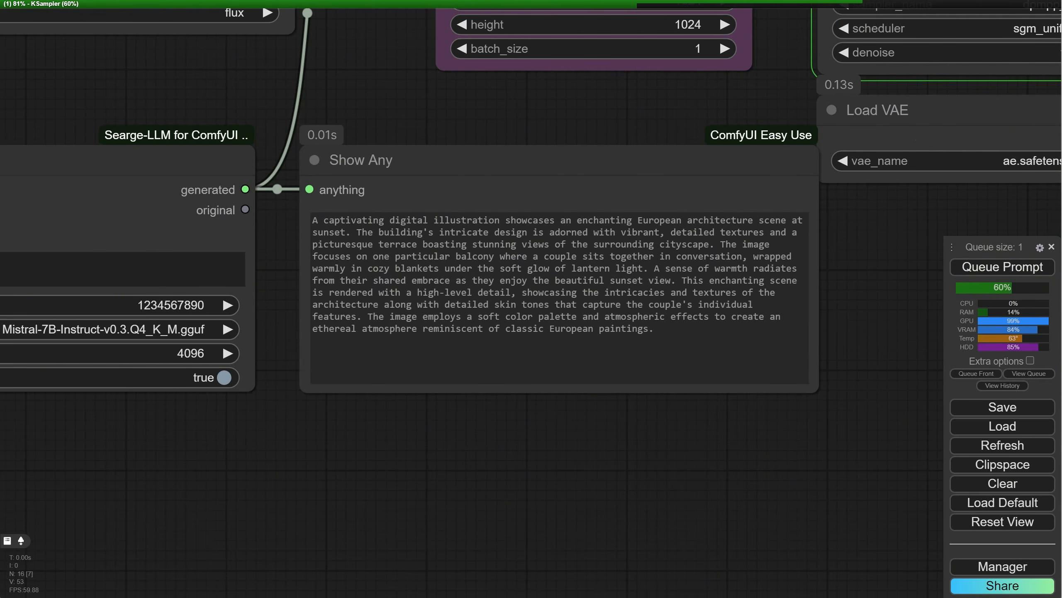
pyautogui.moveTo(886, 233); pyautogui.dragTo(561, 386)
pyautogui.scroll(-2, 648, 379)
pyautogui.scroll(-2, 614, 380)
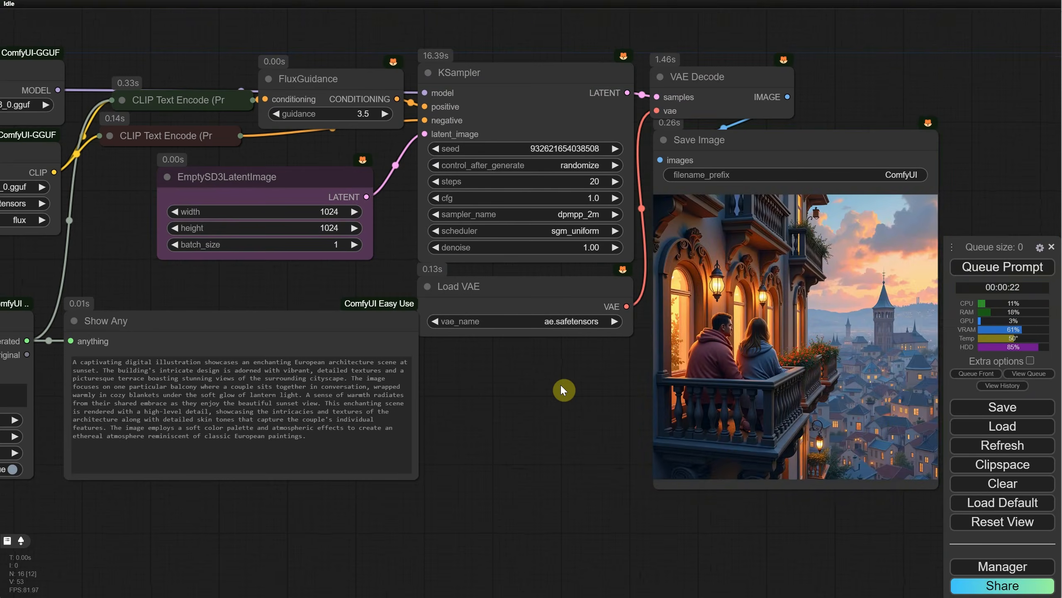
# Step: Copy the file path of womanportrait.png and put it in the lower Positive node in place of the architecture.png path
pyautogui.scroll(-4, 560, 383)
pyautogui.moveTo(631, 366); pyautogui.dragTo(751, 357)
pyautogui.scroll(2, 750, 355)
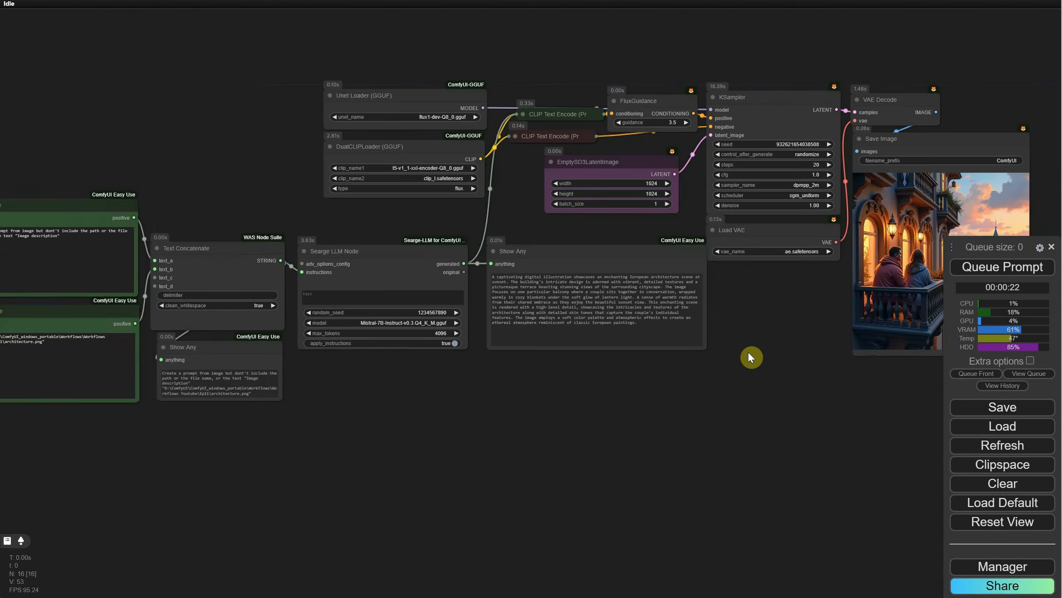
pyautogui.scroll(1, 750, 356)
pyautogui.moveTo(402, 425); pyautogui.dragTo(633, 434)
pyautogui.scroll(4, 634, 434)
pyautogui.moveTo(537, 407); pyautogui.dragTo(686, 439)
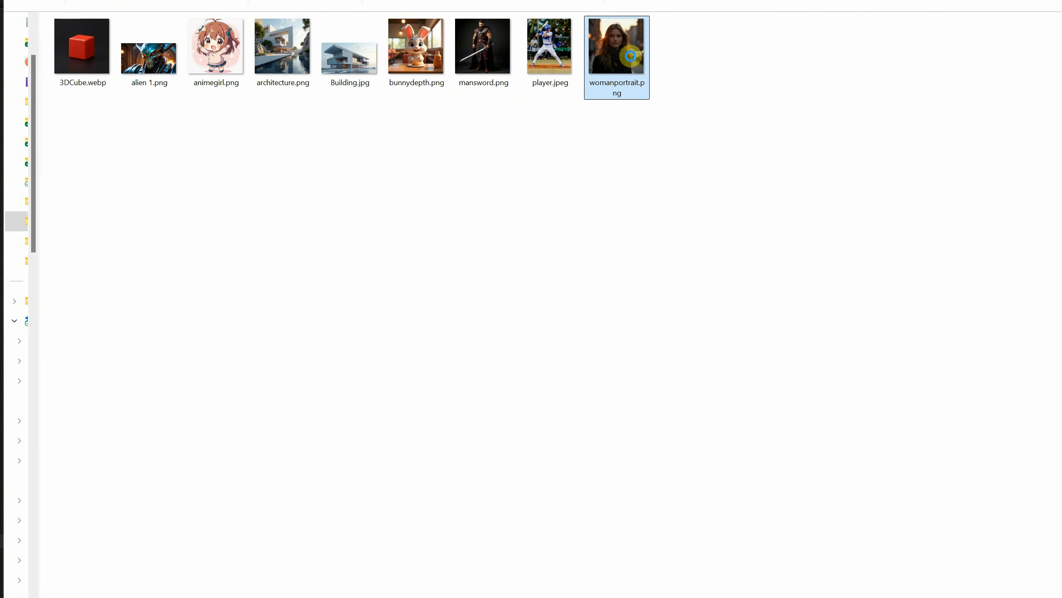
pyautogui.rightClick(627, 54)
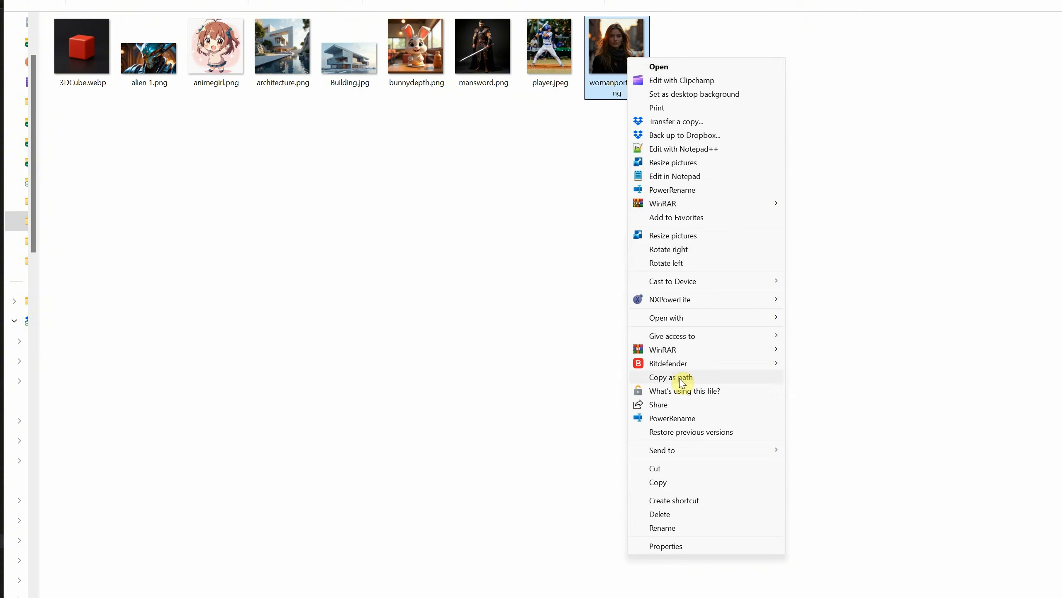
pyautogui.click(671, 377)
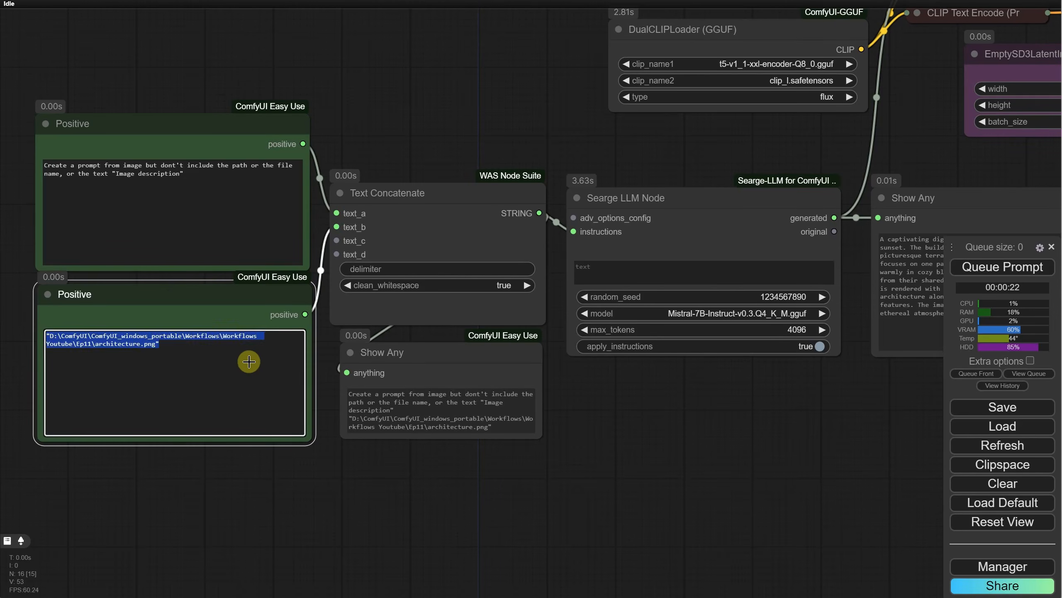
pyautogui.hotkey('ctrl', 'v')
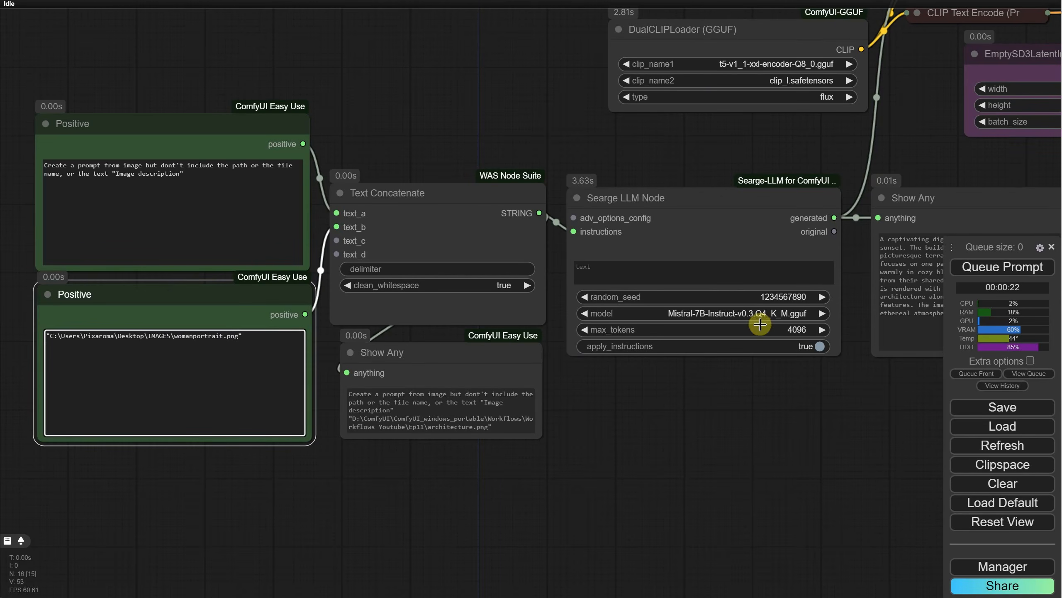
# Step: Queue the workflow for the portrait path and review the generated prompt, the saved image and the Positive nodes
pyautogui.click(991, 267)
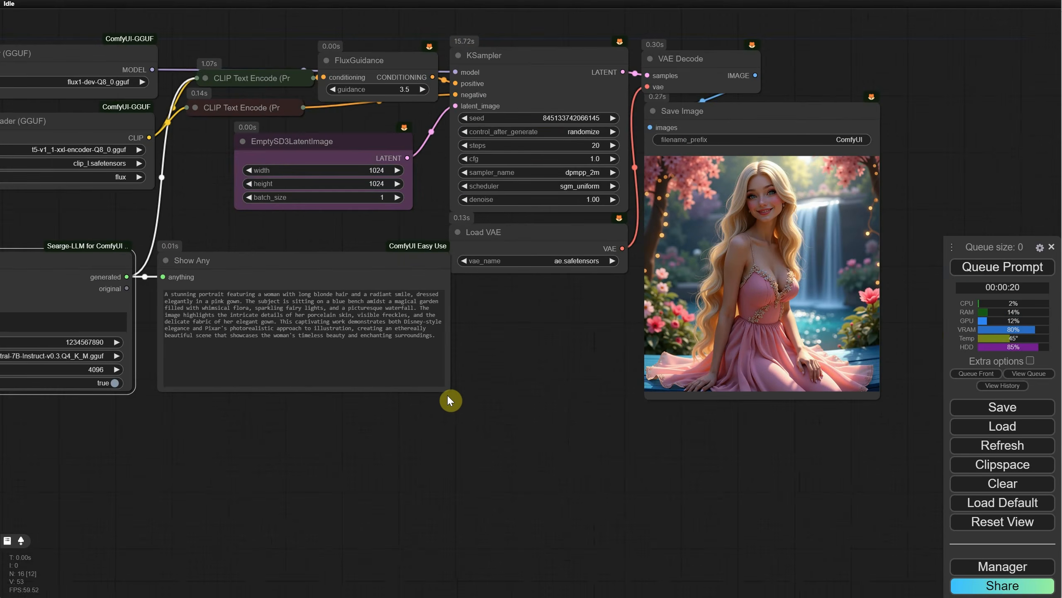
pyautogui.scroll(-4, 444, 397)
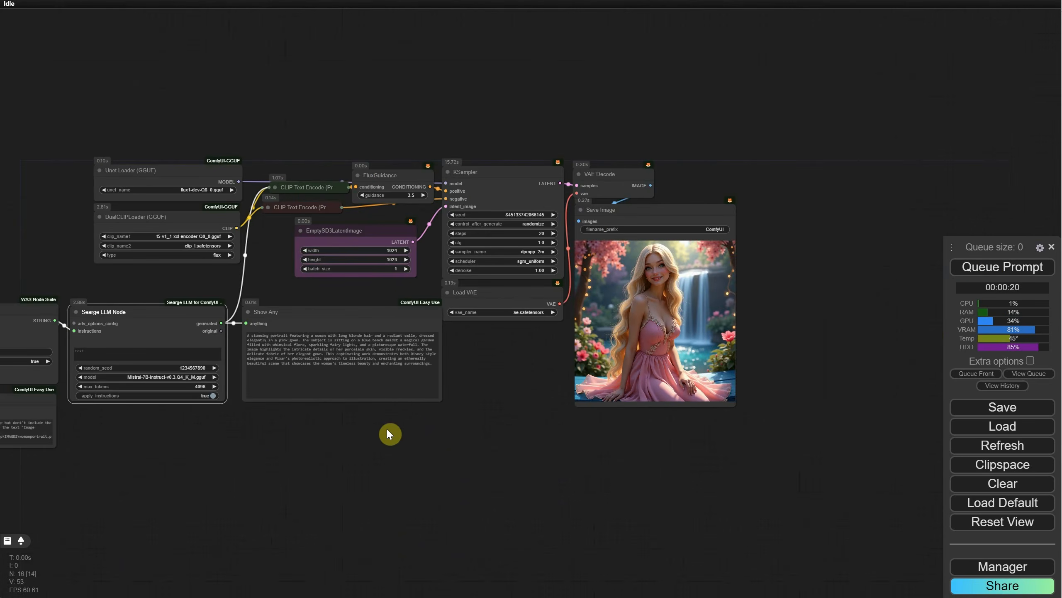
pyautogui.moveTo(323, 455); pyautogui.dragTo(474, 428)
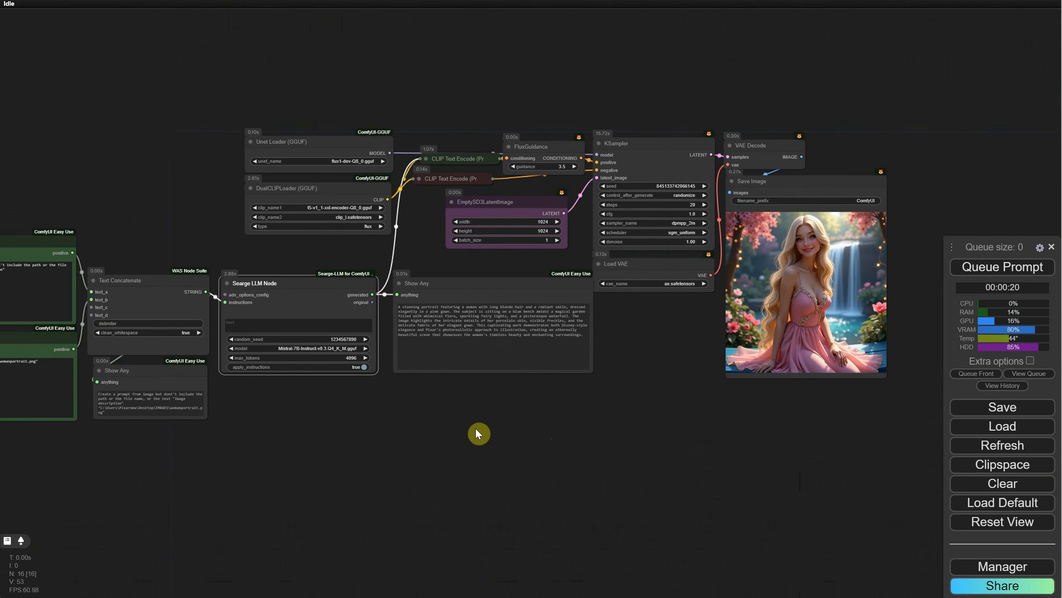
pyautogui.scroll(8, 743, 234)
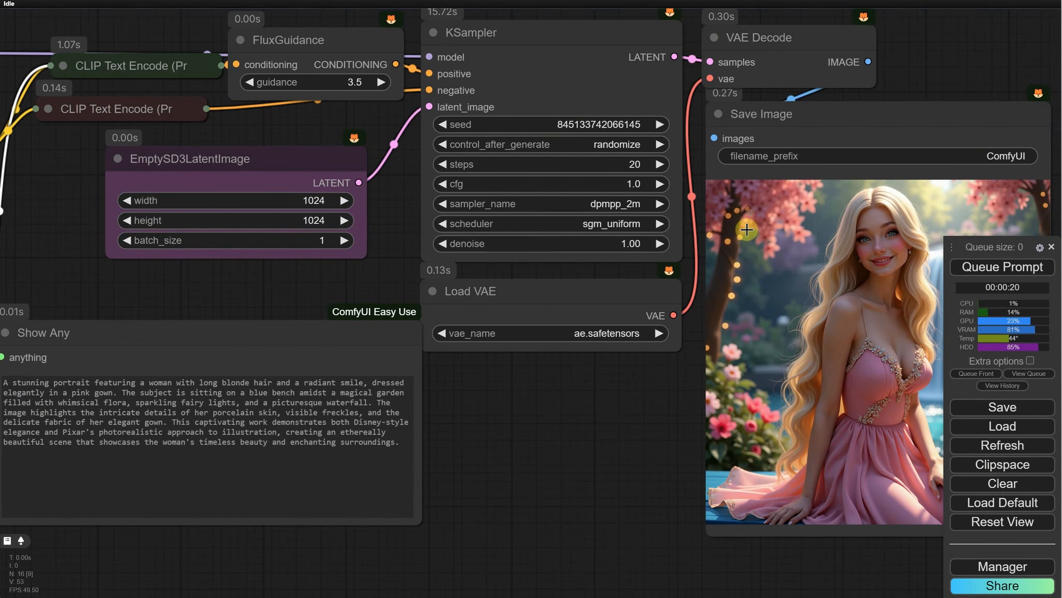
pyautogui.moveTo(525, 414); pyautogui.dragTo(942, 328)
pyautogui.moveTo(539, 479); pyautogui.dragTo(782, 467)
pyautogui.scroll(-3, 778, 446)
pyautogui.moveTo(688, 497); pyautogui.dragTo(841, 347)
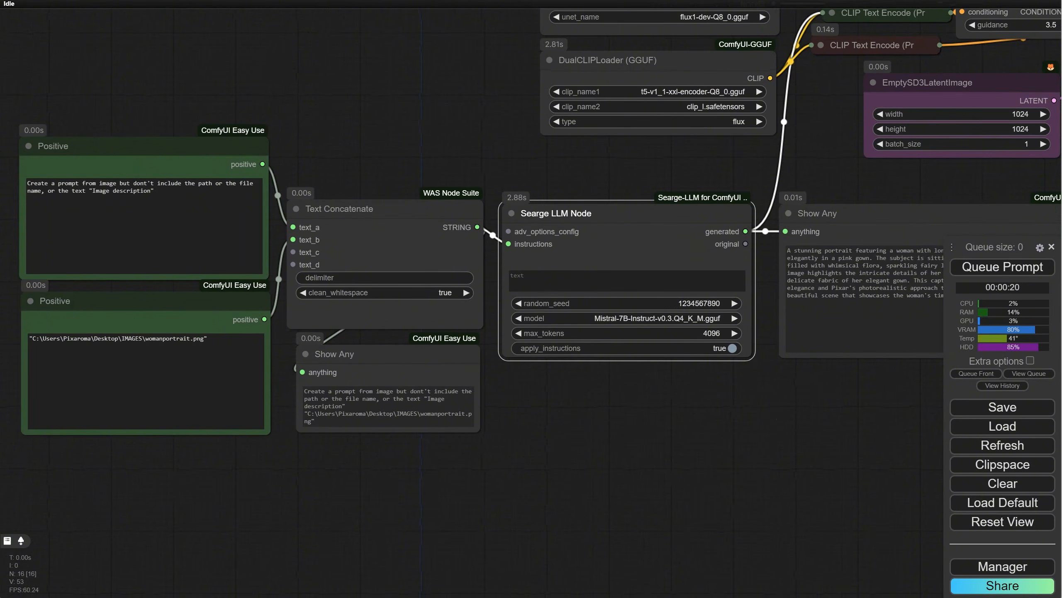
# Step: Queue the compact workflow with the cartoon robot instructions, review The Final Prompt, cancel the run and queue it again with the same random_seed
pyautogui.tripleClick(208, 209)
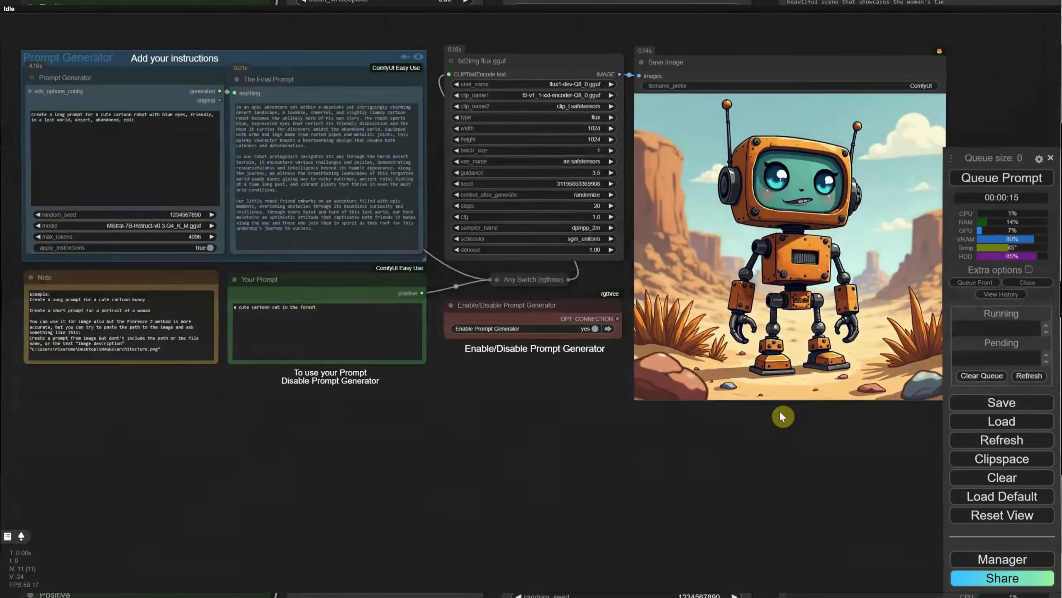
pyautogui.scroll(-1, 567, 393)
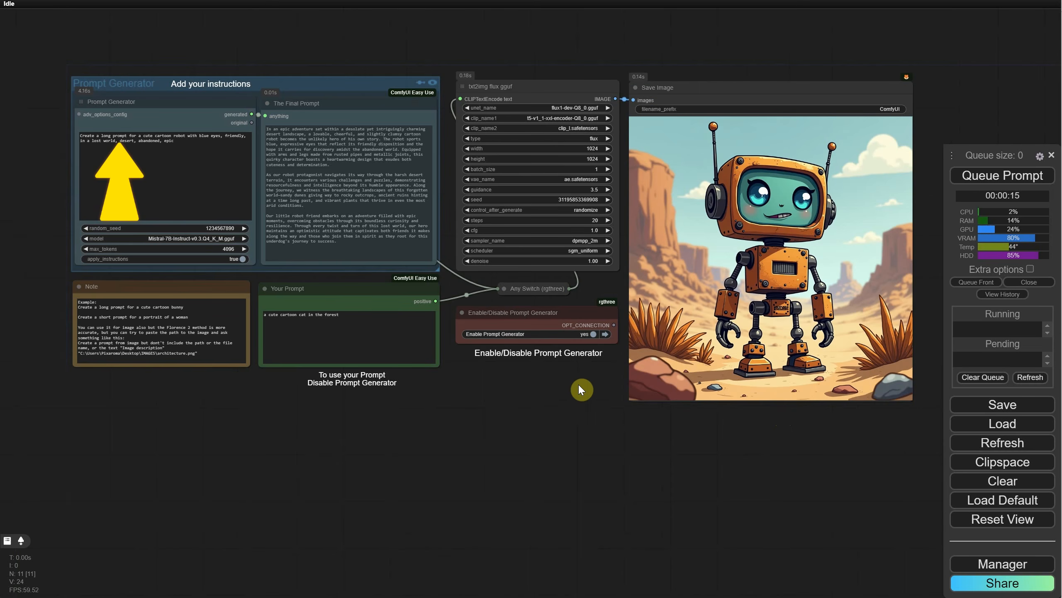
pyautogui.scroll(8, 513, 438)
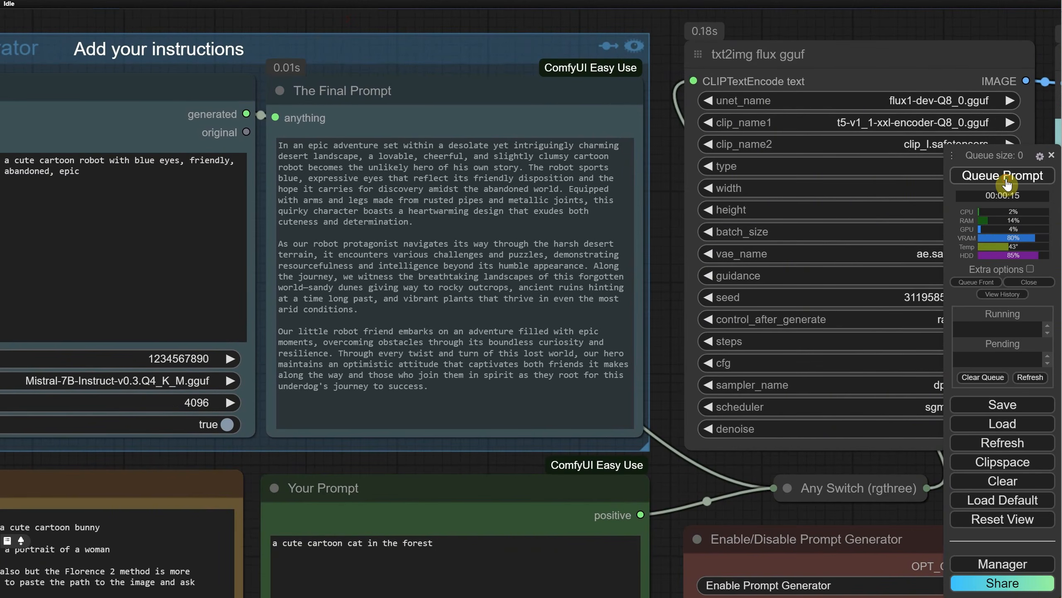
pyautogui.click(1006, 183)
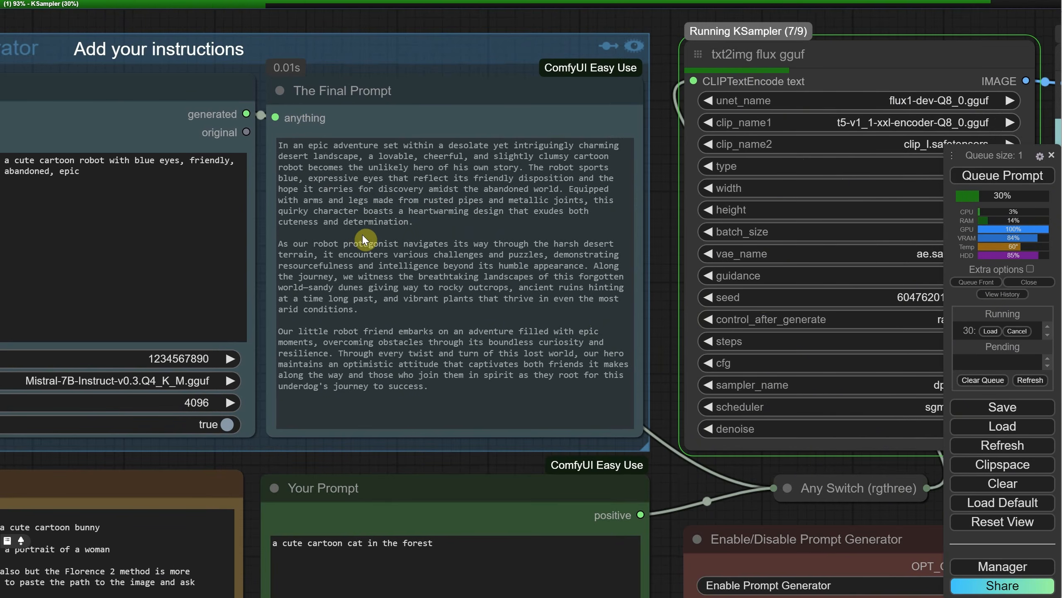
pyautogui.scroll(-3, 448, 30)
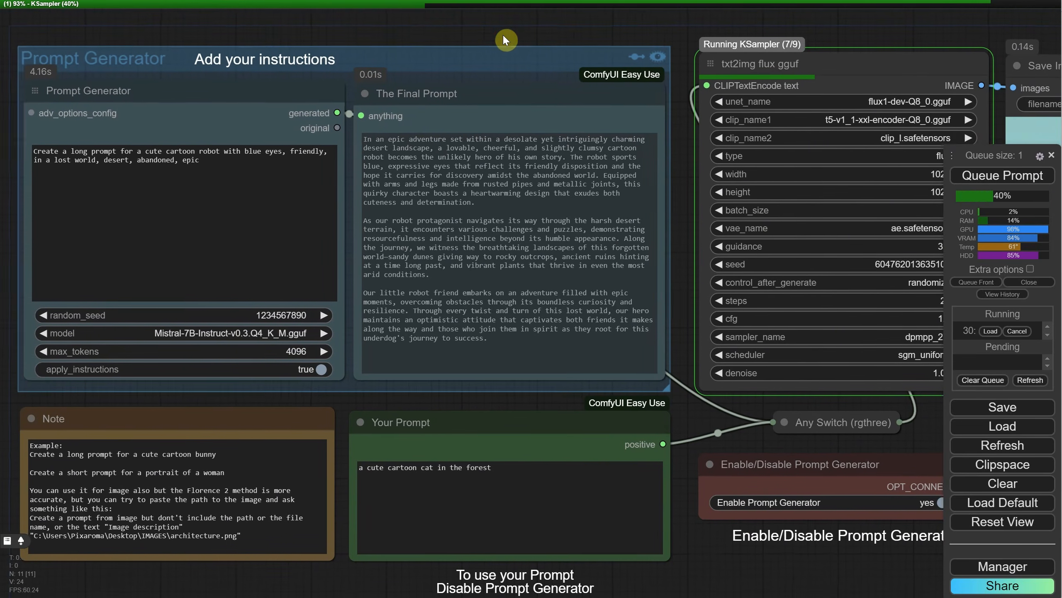
pyautogui.click(1021, 333)
pyautogui.click(997, 176)
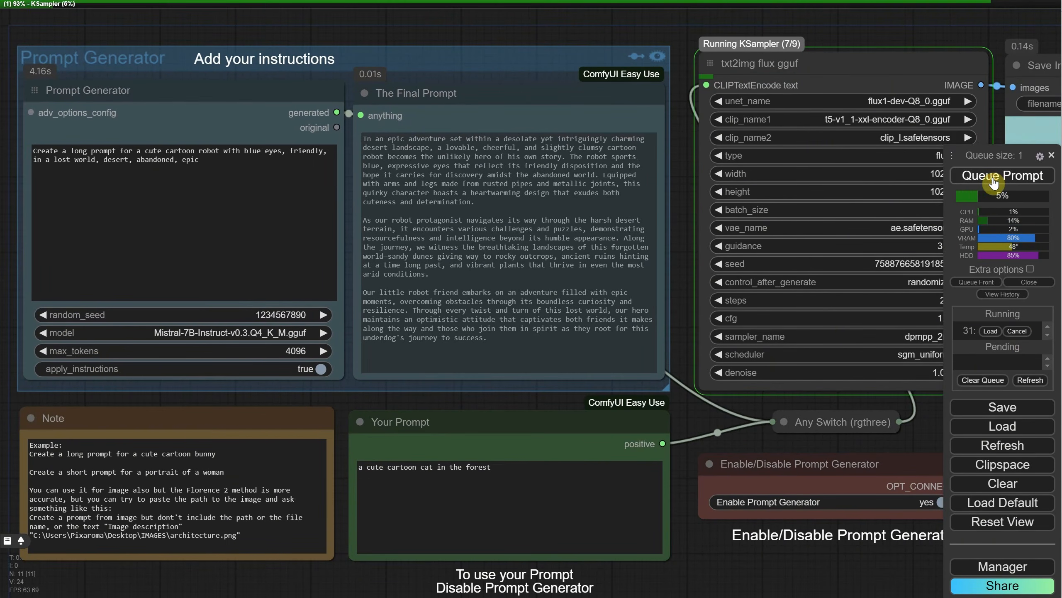
pyautogui.click(324, 315)
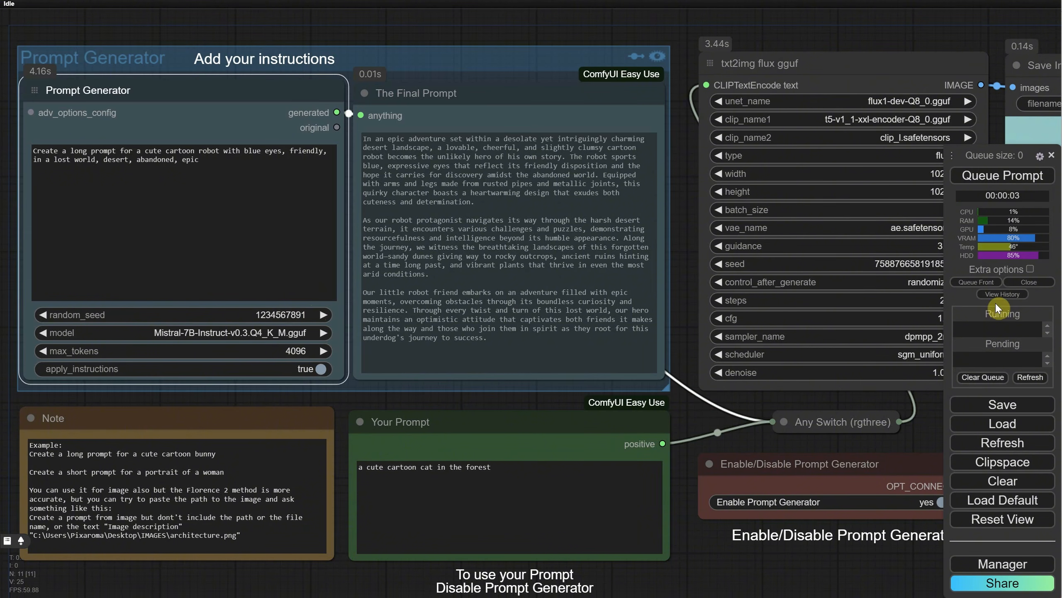
pyautogui.click(1003, 176)
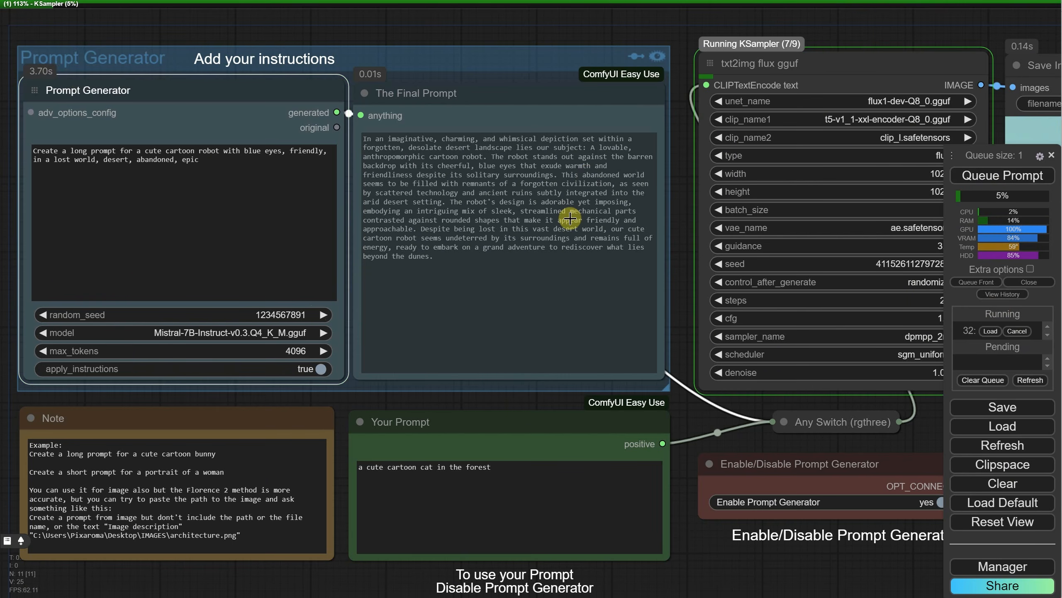
pyautogui.click(1017, 331)
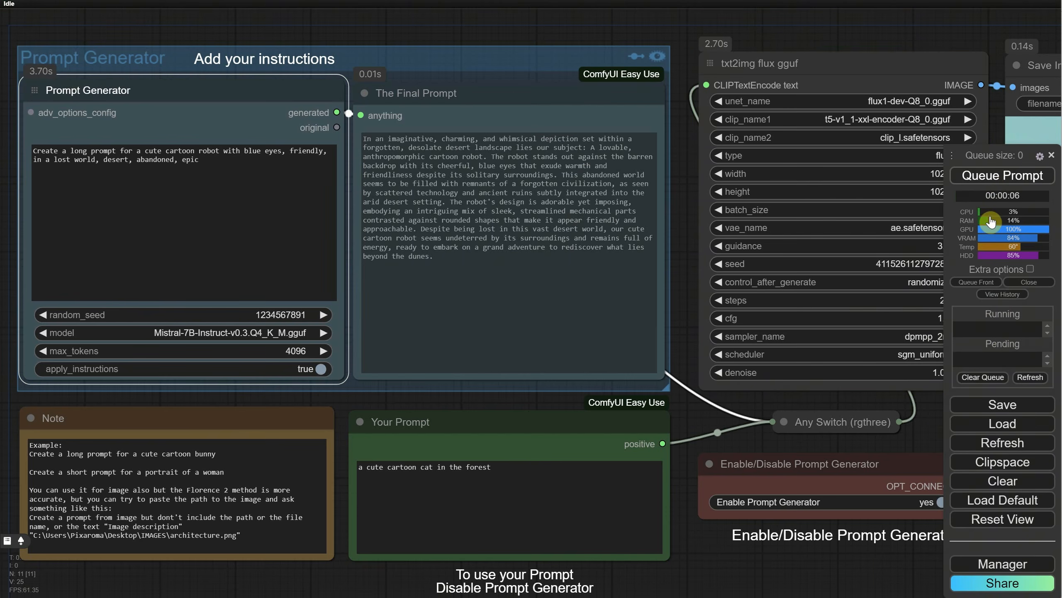
pyautogui.click(978, 174)
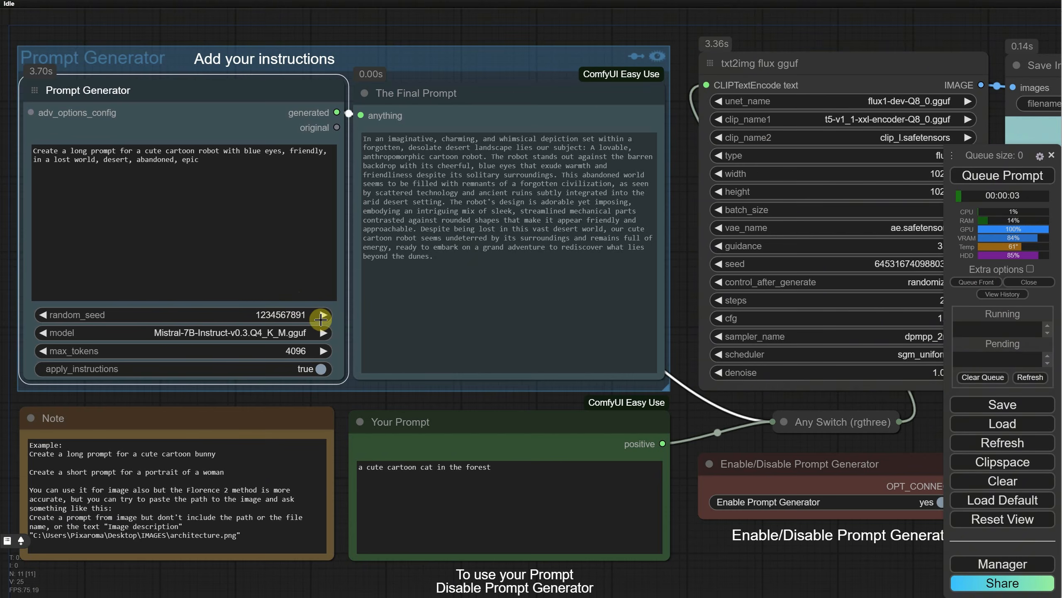
pyautogui.click(1003, 175)
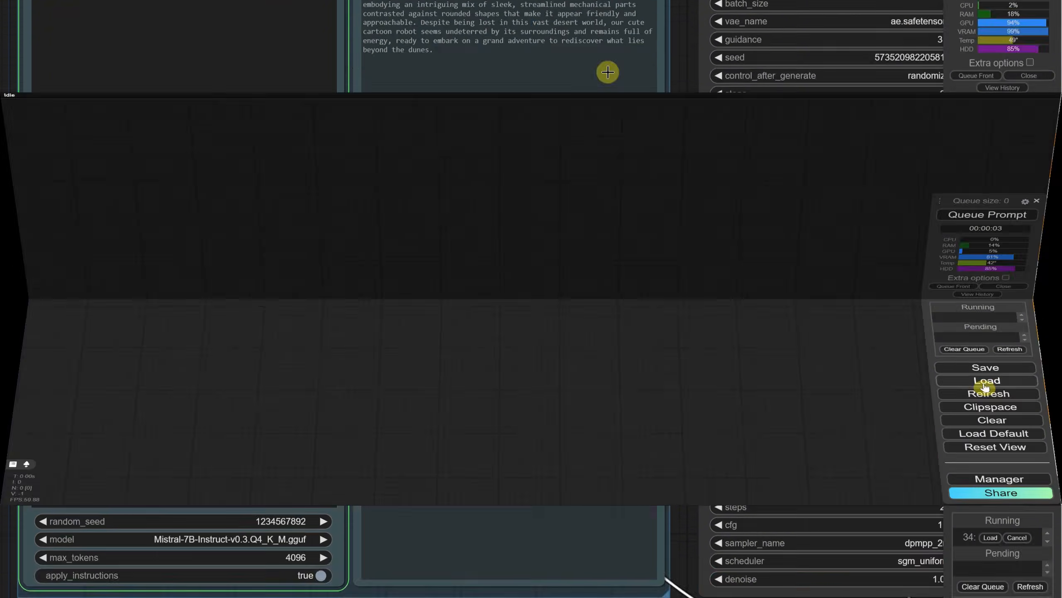
# Step: Load "EP11 Flux 1 Dev GGUF TXT2IMG with LLM Prompt Generator 1 Instruction Workflow.json" and highlight the Prompt Instructions text
pyautogui.click(1003, 427)
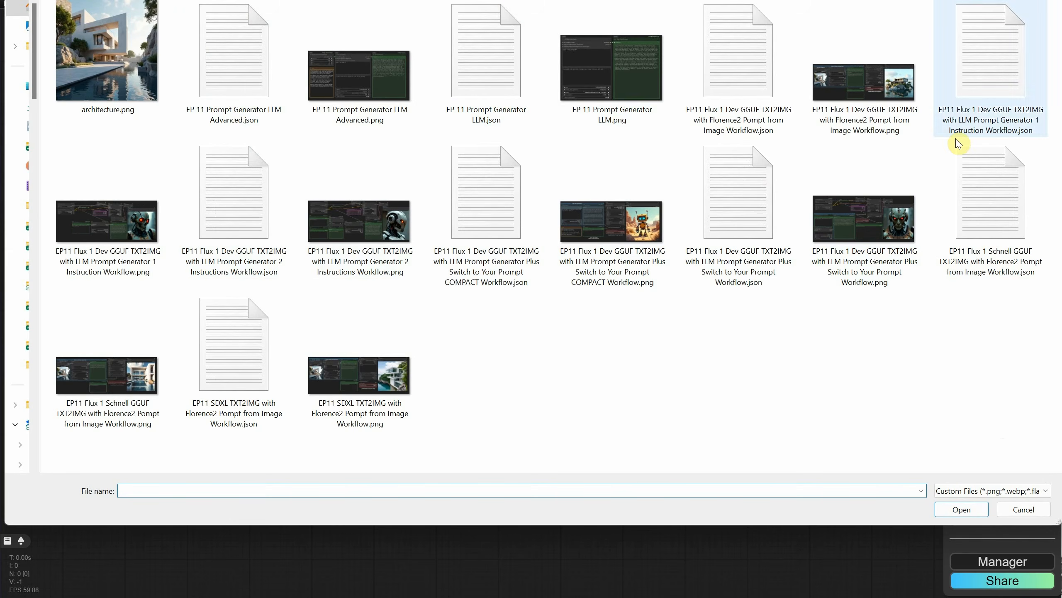
pyautogui.doubleClick(981, 95)
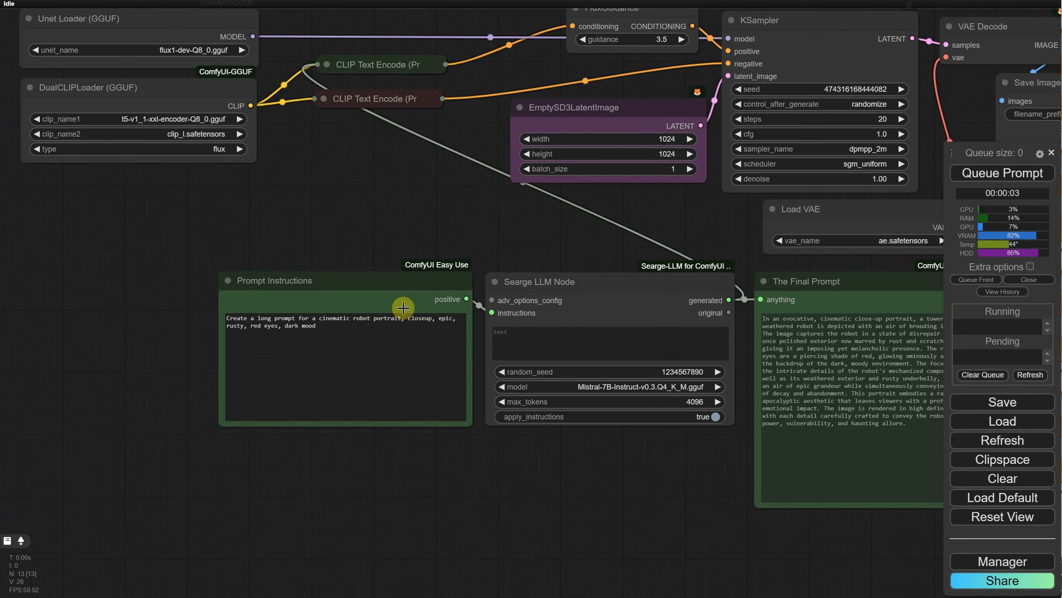
pyautogui.moveTo(363, 338); pyautogui.dragTo(339, 333)
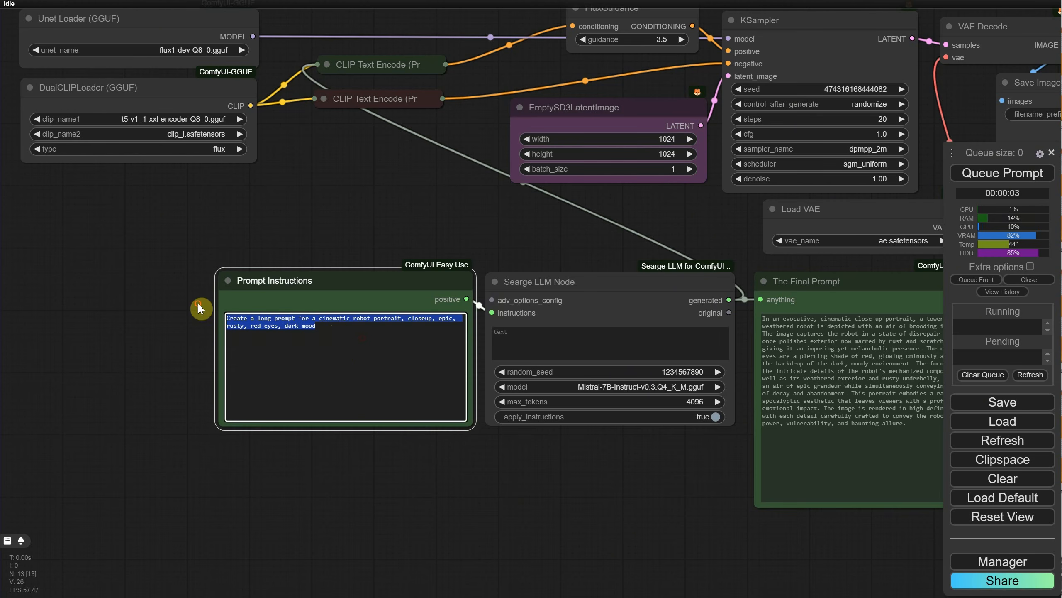
pyautogui.click(575, 514)
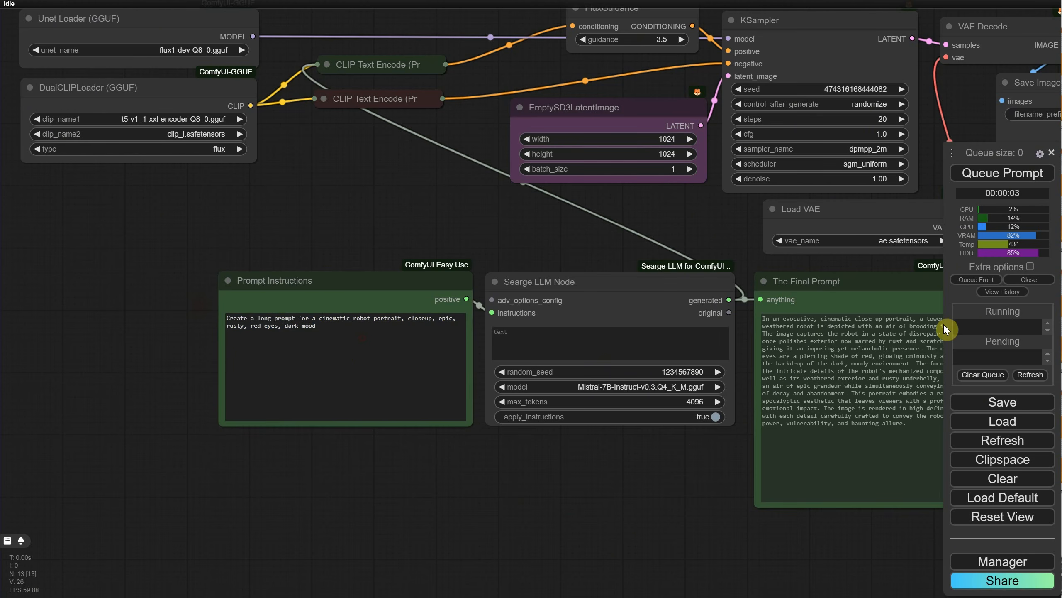
# Step: Load "EP11 Flux 1 Dev GGUF TXT2IMG with LLM Prompt Generator 2 Instructions Workflow.json" and highlight the Instructions Part 2 text
pyautogui.hotkey('ctrl', 'o')
pyautogui.doubleClick(258, 203)
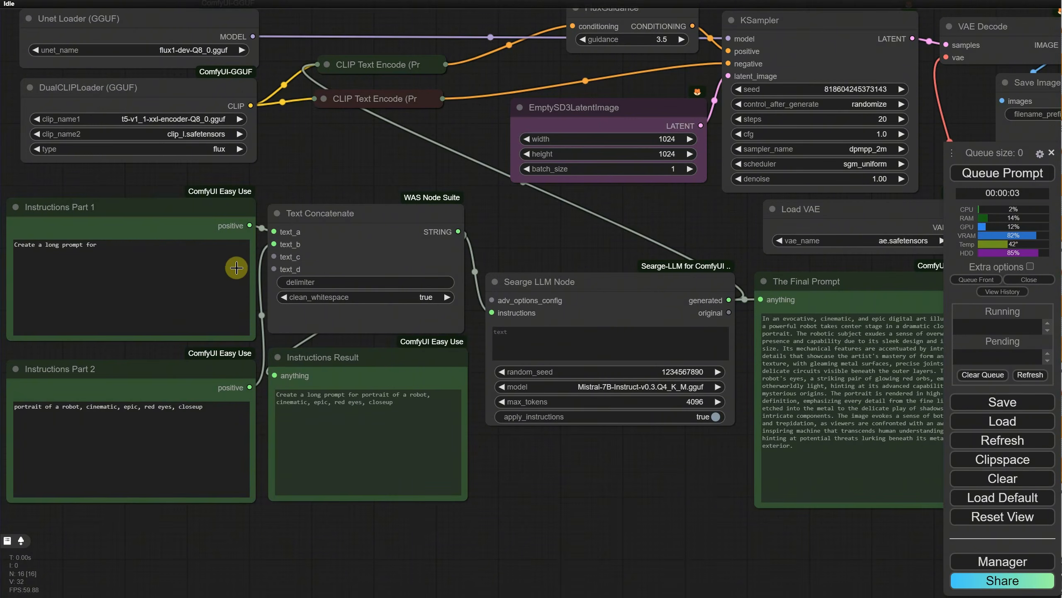
pyautogui.click(166, 245)
pyautogui.click(204, 434)
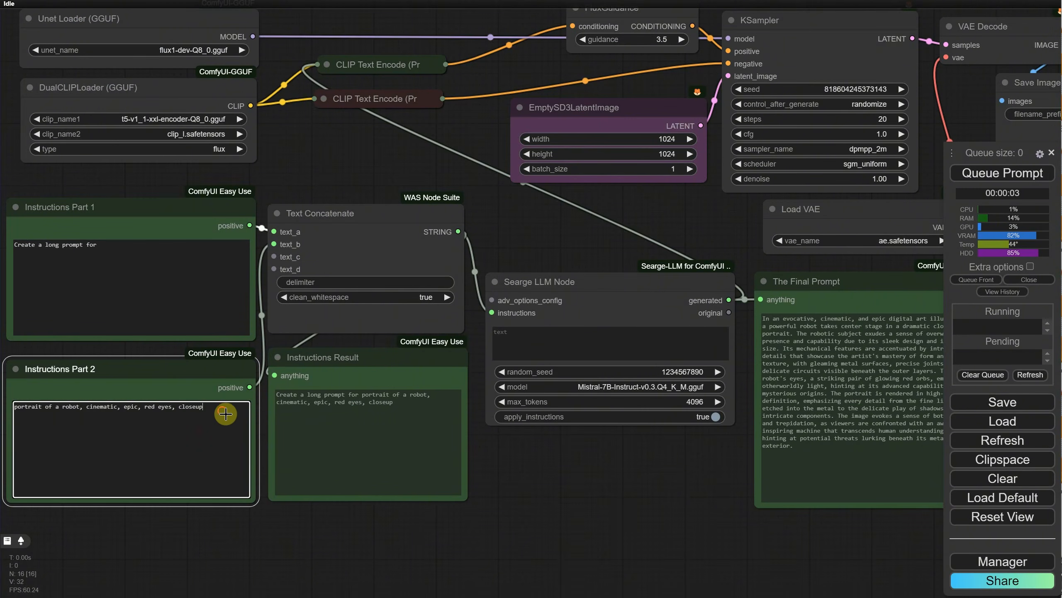
pyautogui.moveTo(225, 408); pyautogui.dragTo(2, 399)
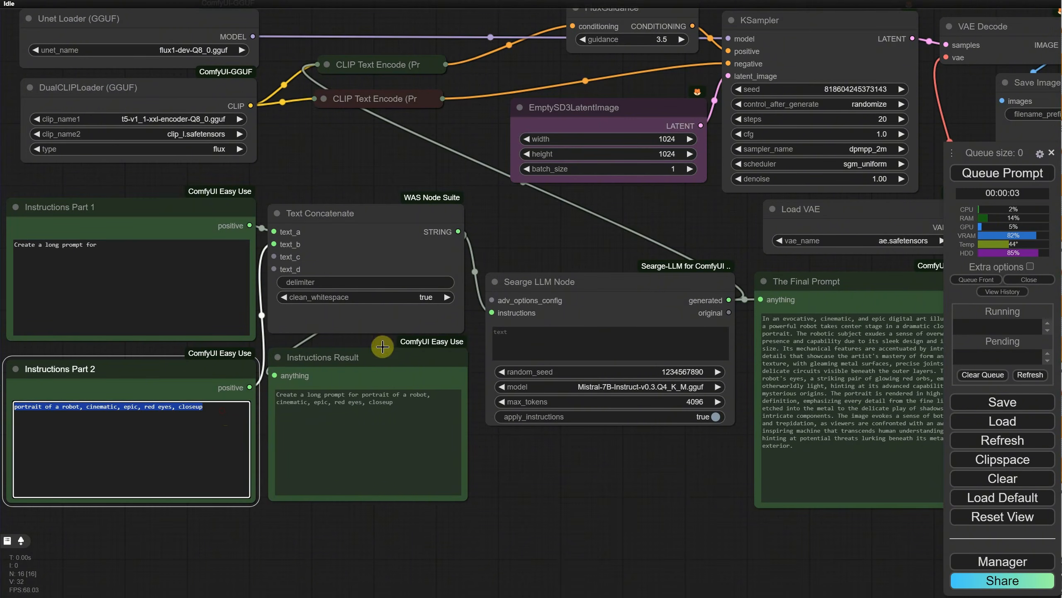
# Step: Load "EP11 Flux 1 Dev GGUF TXT2IMG with LLM Prompt Generator Plus Switch to Your Prompt COMPACT Workflow.json" and toggle Enable Prompt Generator off and on
pyautogui.click(997, 420)
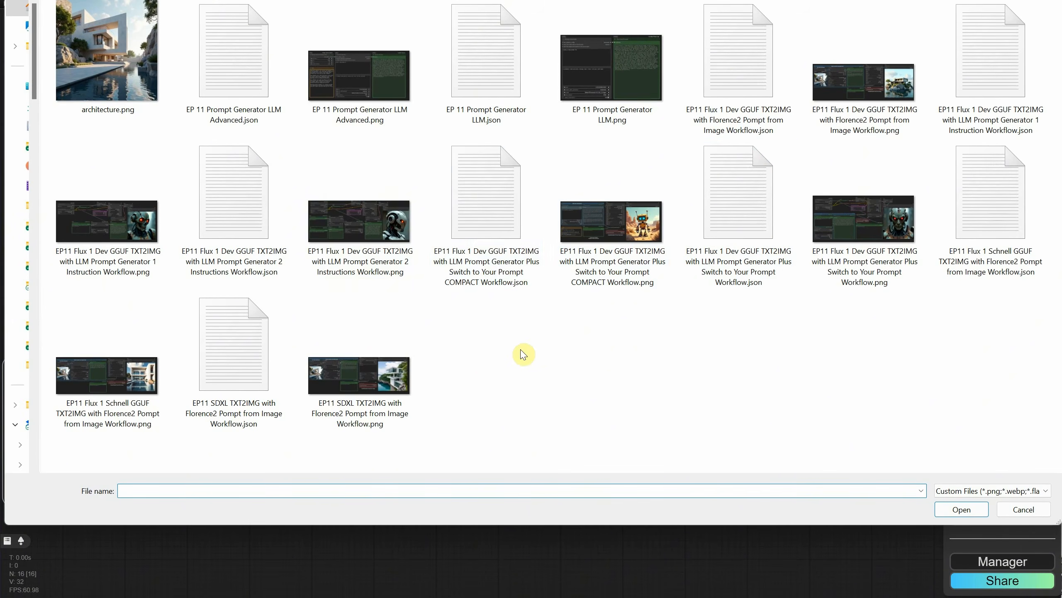
pyautogui.doubleClick(482, 241)
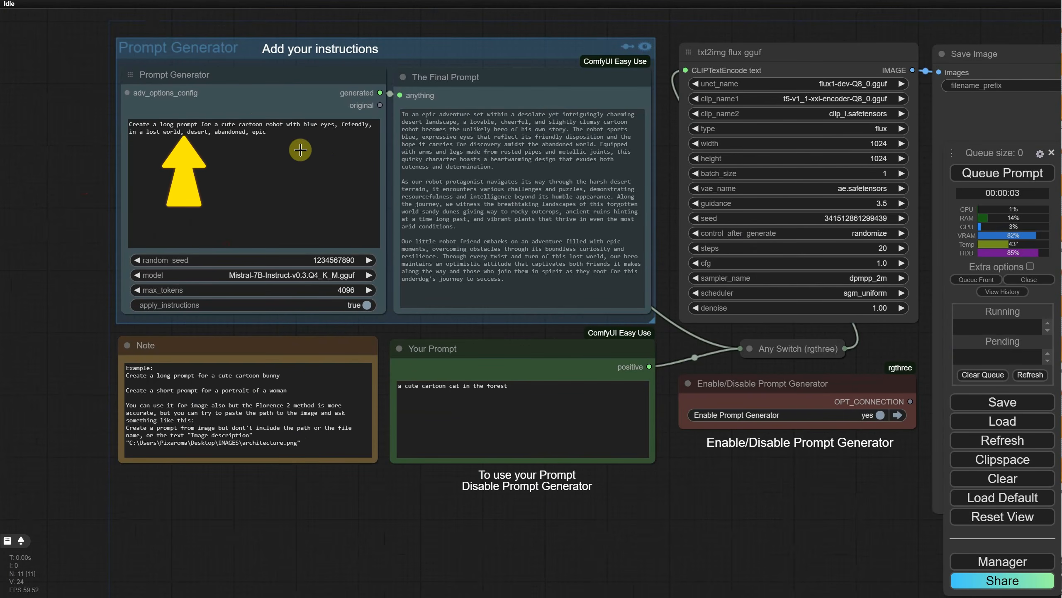
pyautogui.tripleClick(298, 143)
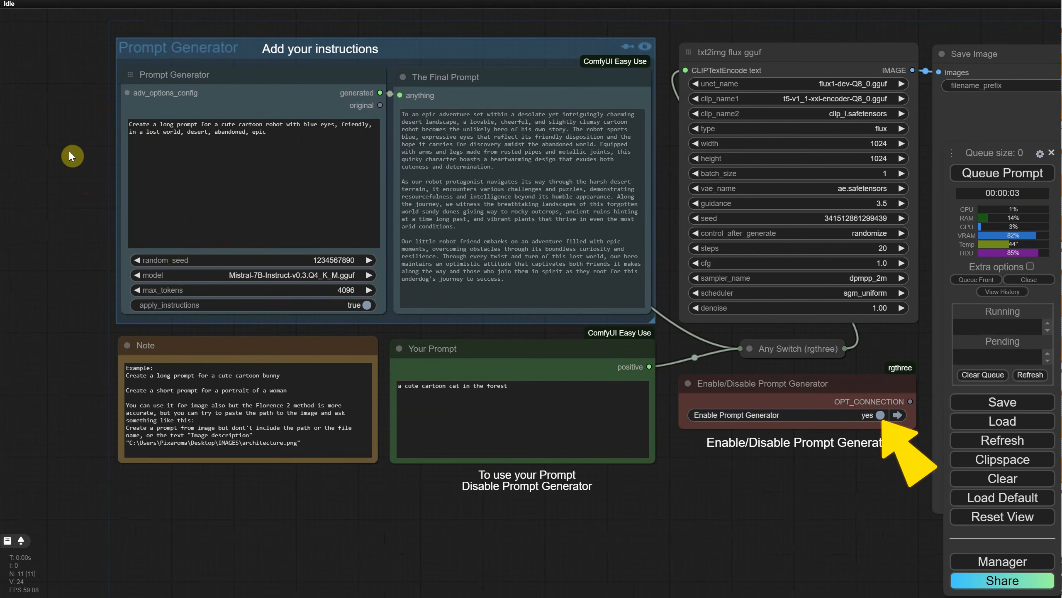
pyautogui.moveTo(796, 476)
pyautogui.mouseDown()
pyautogui.moveTo(709, 488)
pyautogui.moveTo(779, 496)
pyautogui.mouseUp()
pyautogui.click(782, 429)
pyautogui.click(781, 428)
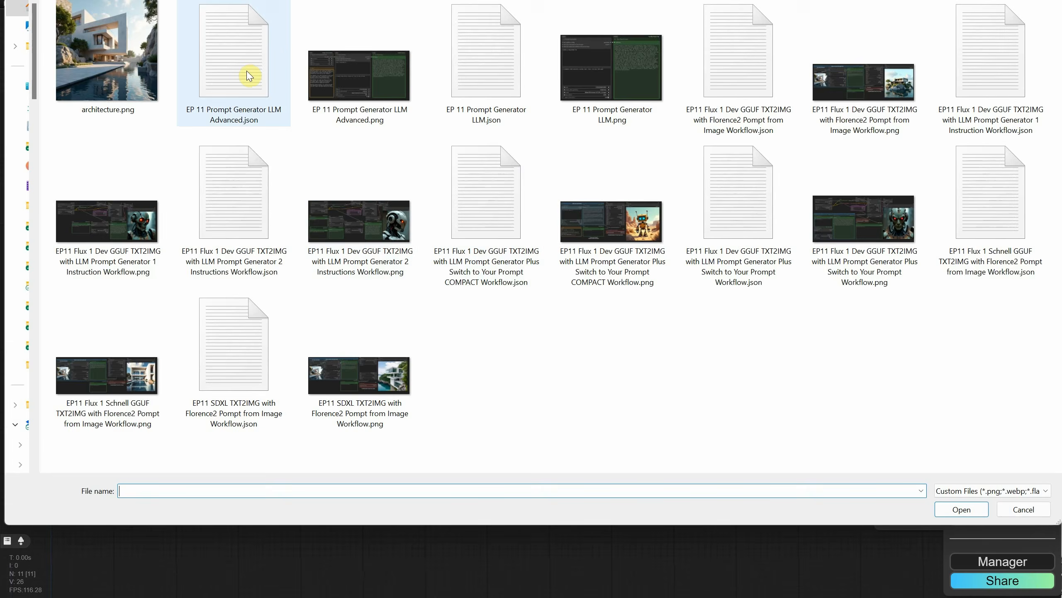
# Step: Load "EP 11 Prompt Generator LLM Advanced.json", replace it with "EP 11 Prompt Generator LLM.json", and look over the Prompt Generator and The Final Prompt nodes
pyautogui.doubleClick(249, 76)
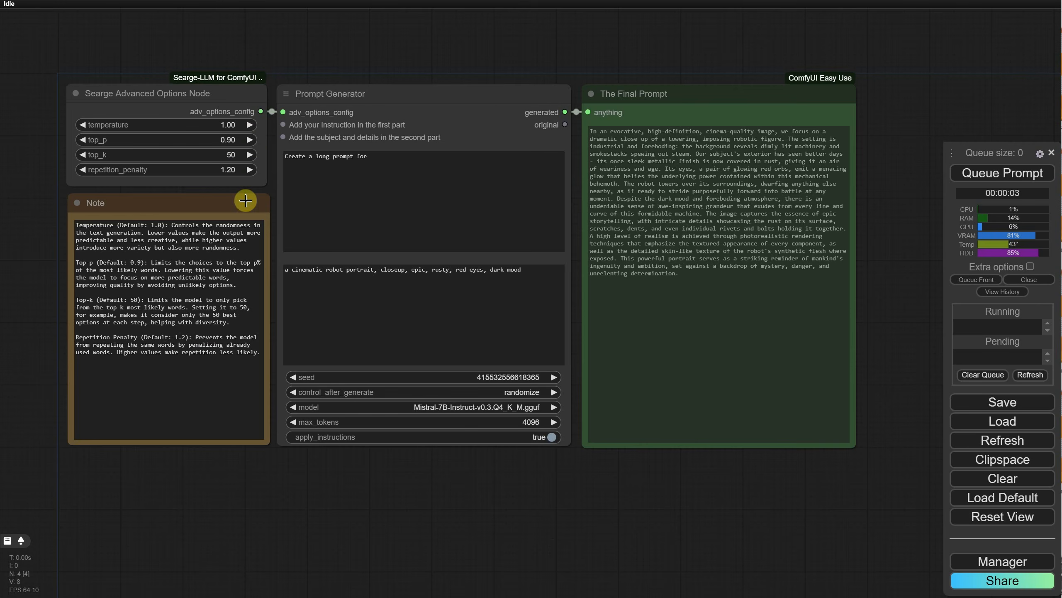
pyautogui.hotkey('ctrl', 'o')
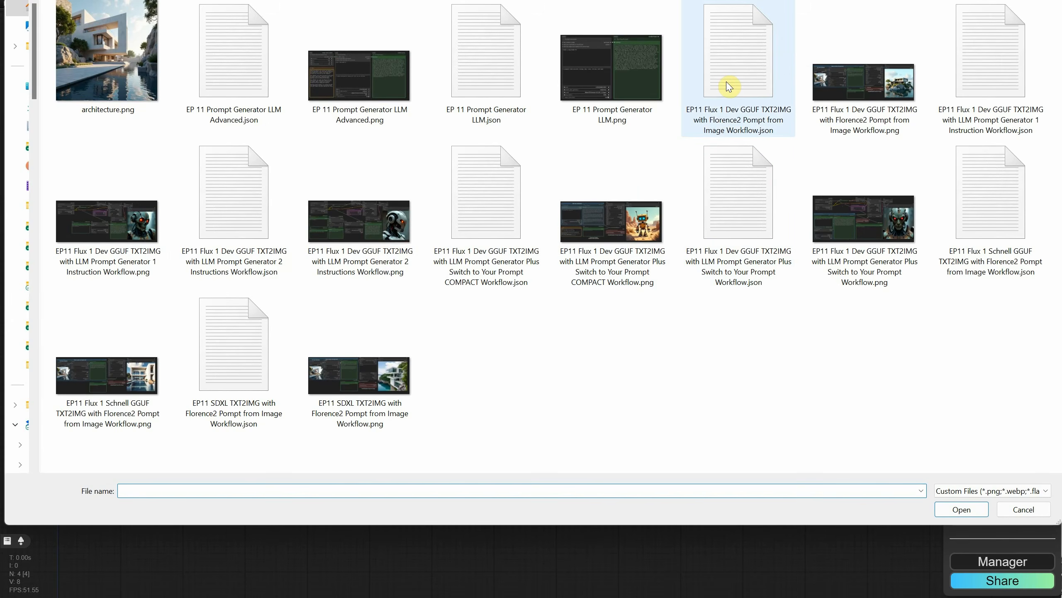
pyautogui.click(526, 77)
pyautogui.doubleClick(523, 78)
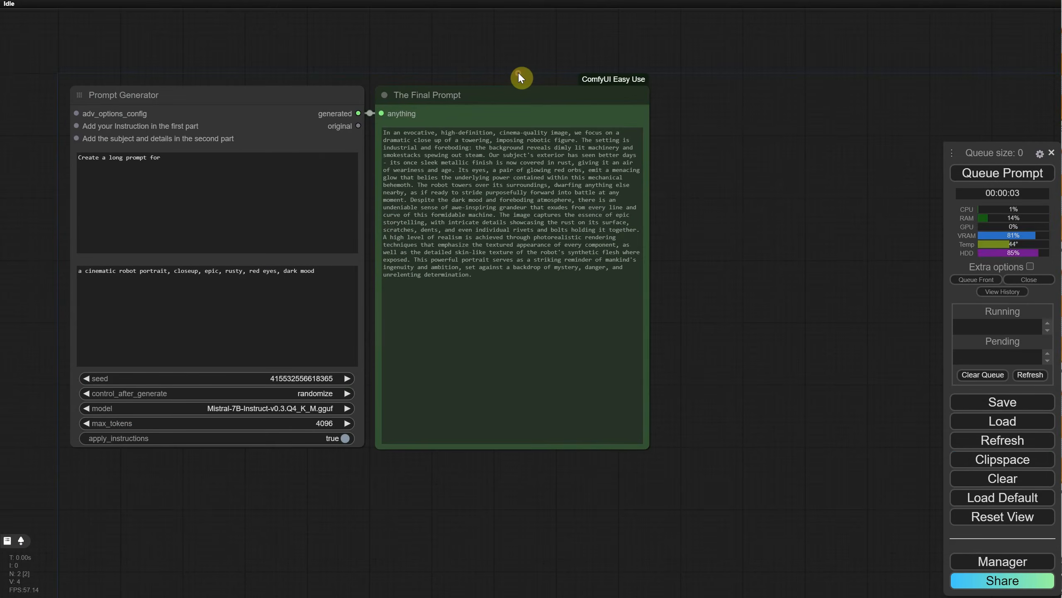
pyautogui.moveTo(726, 284); pyautogui.dragTo(871, 259)
pyautogui.scroll(5, 871, 259)
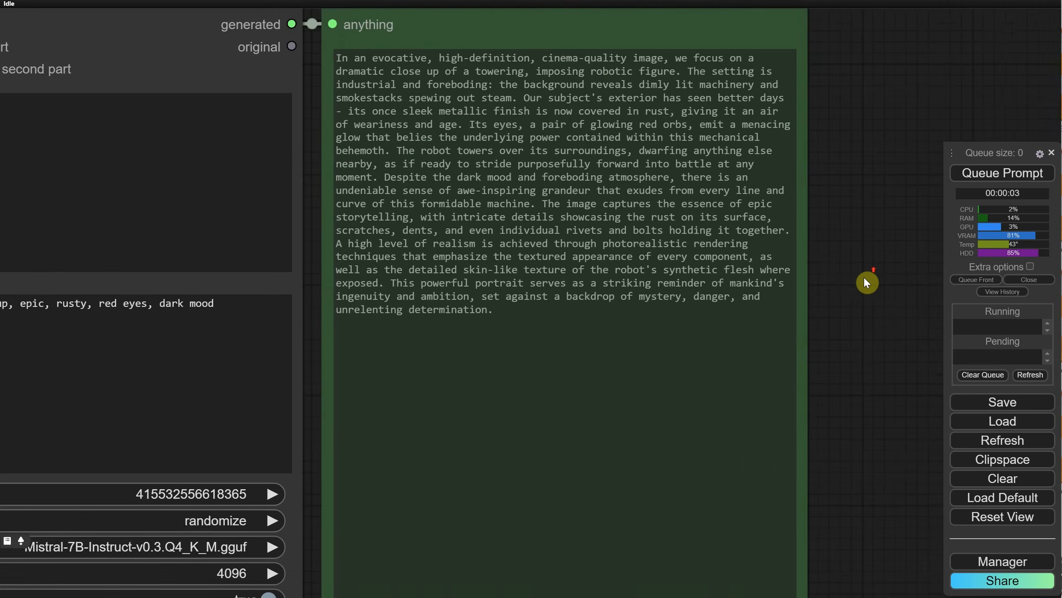
pyautogui.scroll(-3, 863, 275)
pyautogui.scroll(-3, 866, 256)
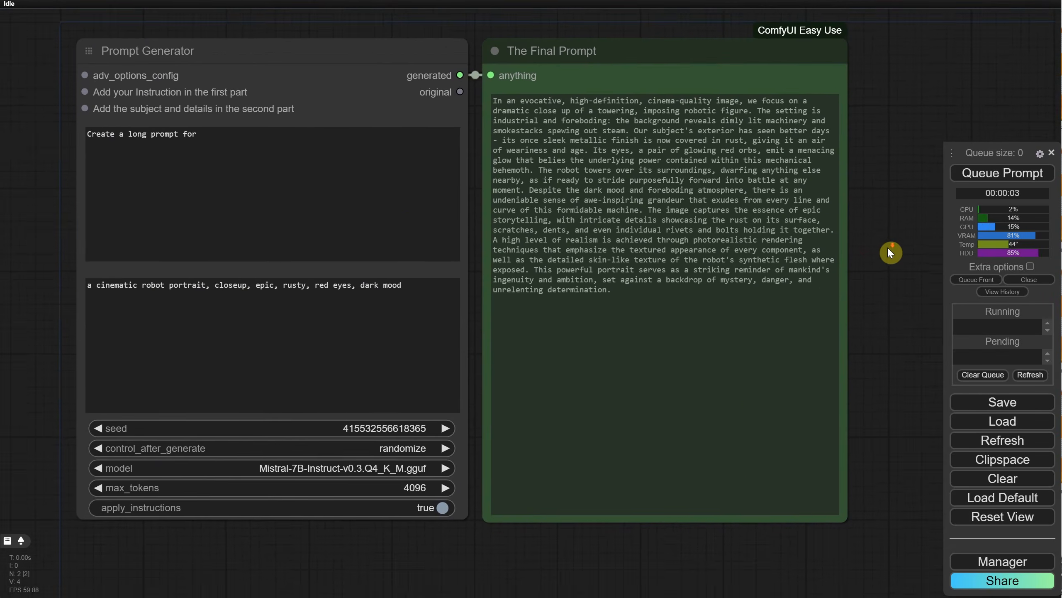
# Step: Replace the Prompt Generator's subject text with "a dog with hat, digital painting" and queue the prompt
pyautogui.click(408, 293)
pyautogui.hotkey('ctrl', 'a')
pyautogui.write('a dog')
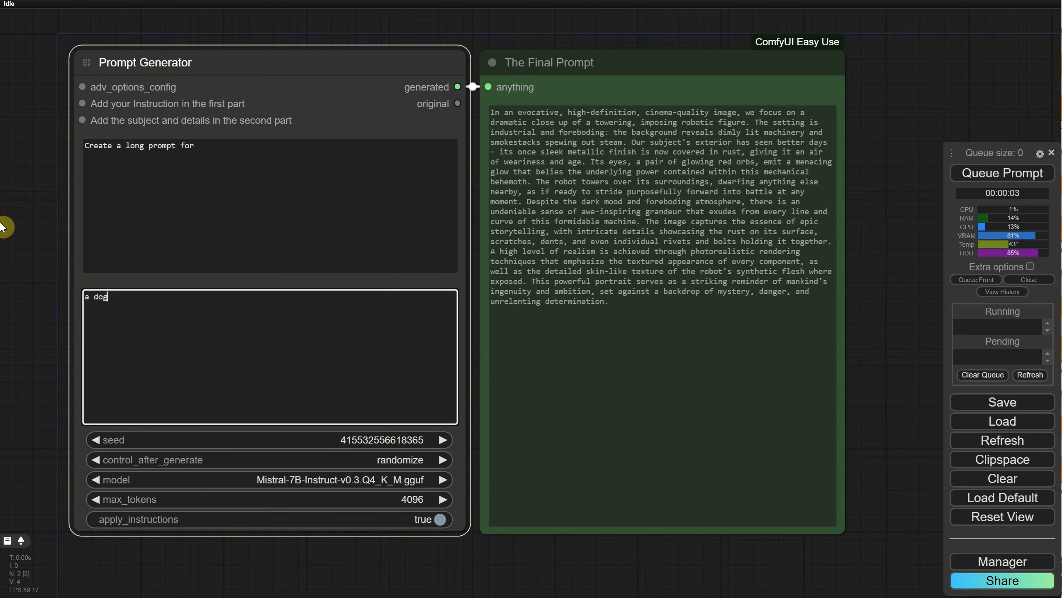
pyautogui.click(974, 171)
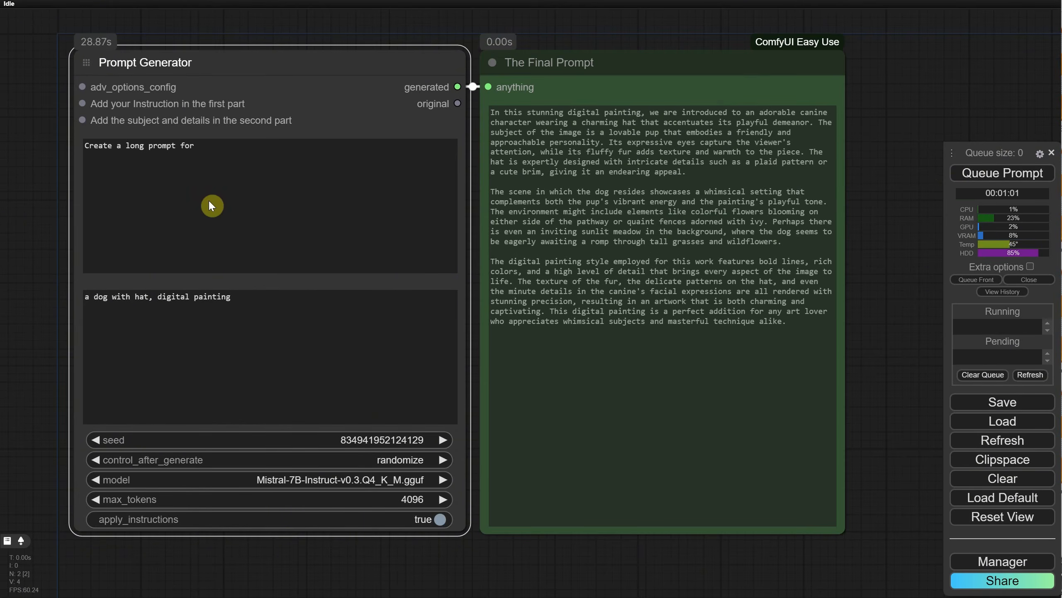
# Step: Change the Prompt Generator's subject text to "a bunny" and queue the prompt
pyautogui.click(243, 142)
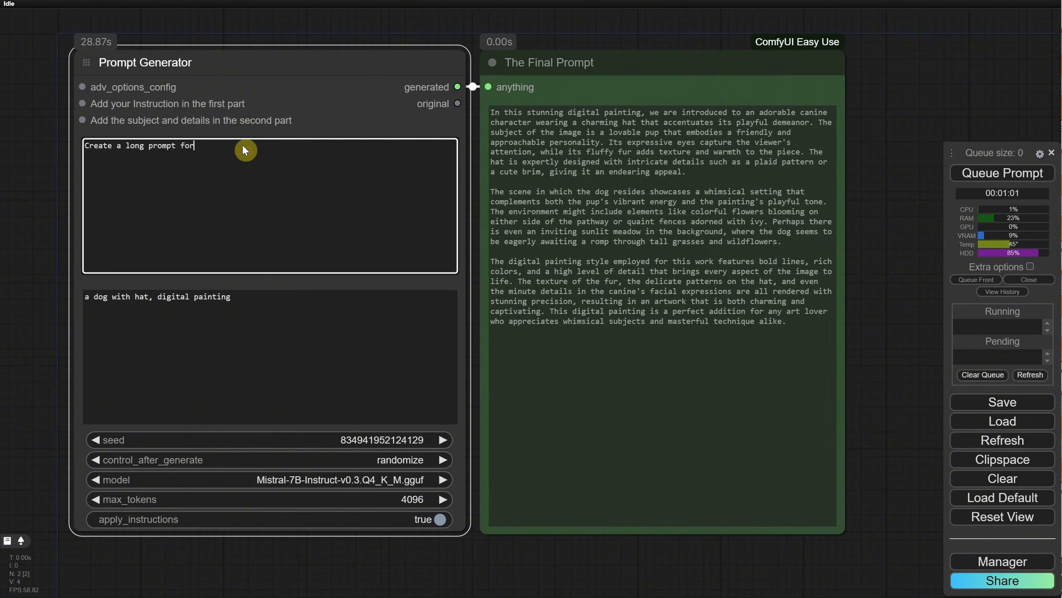
pyautogui.moveTo(284, 299); pyautogui.dragTo(94, 295)
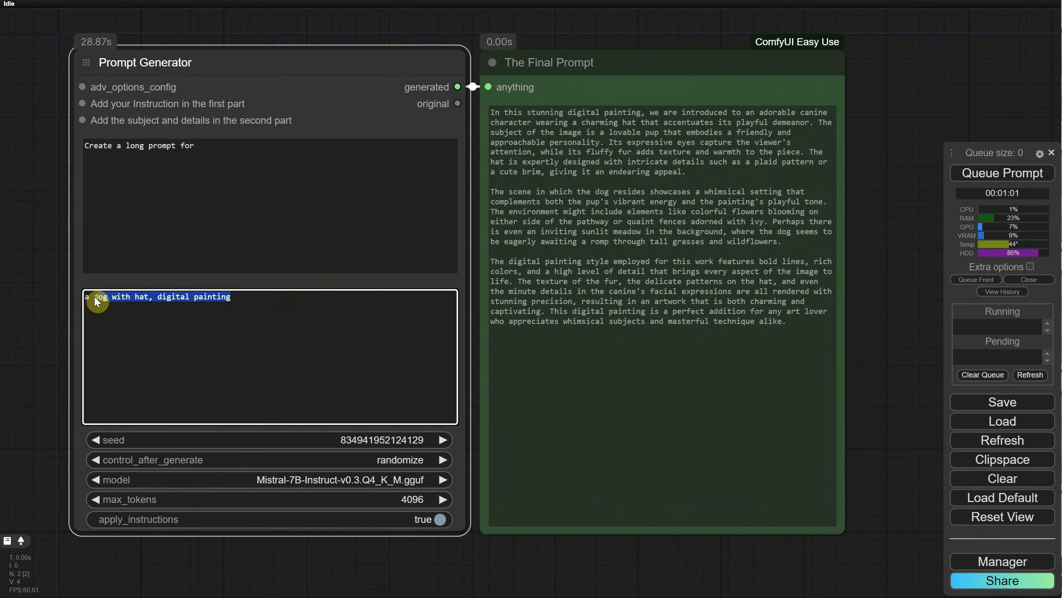
pyautogui.write('bunny')
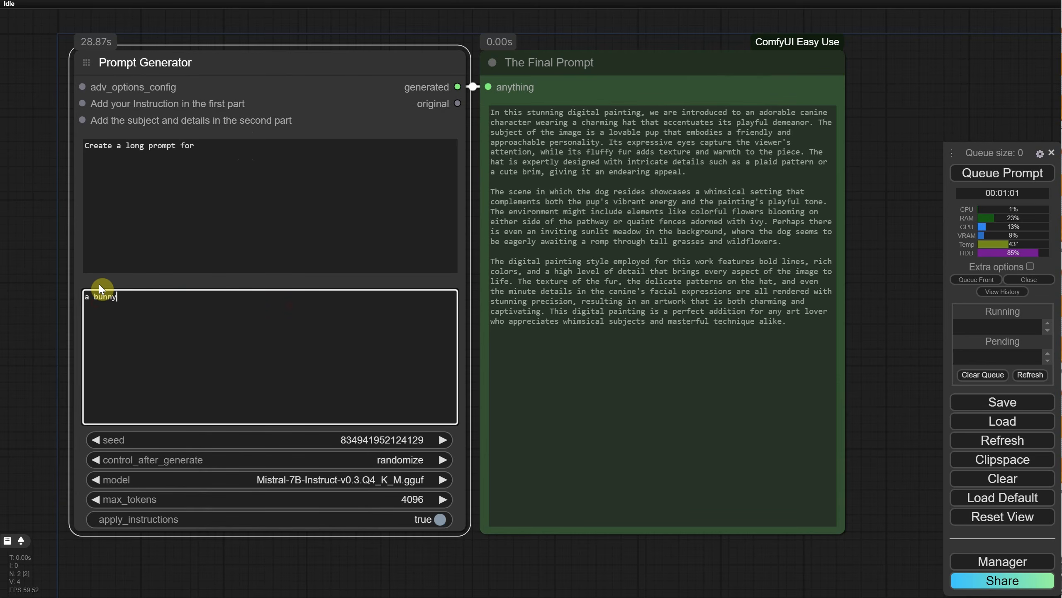
pyautogui.click(949, 183)
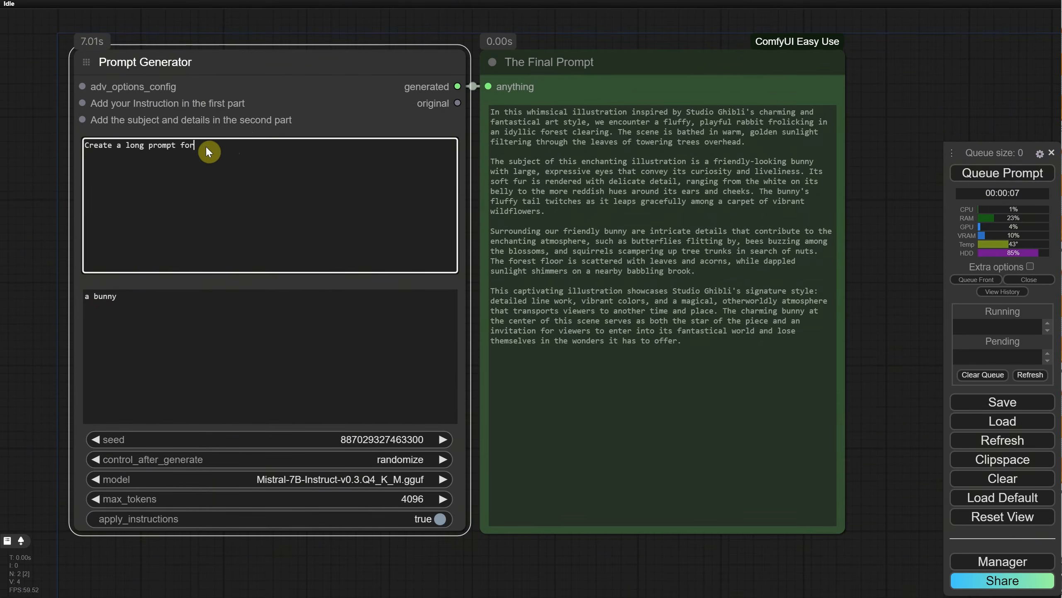
# Step: Test the Prompt Generator with other instructions, emptying the subject text and setting the instruction text to "who are you?"
pyautogui.click(999, 182)
pyautogui.click(395, 159)
pyautogui.hotkey('ctrl', 'a')
pyautogui.write('creae')
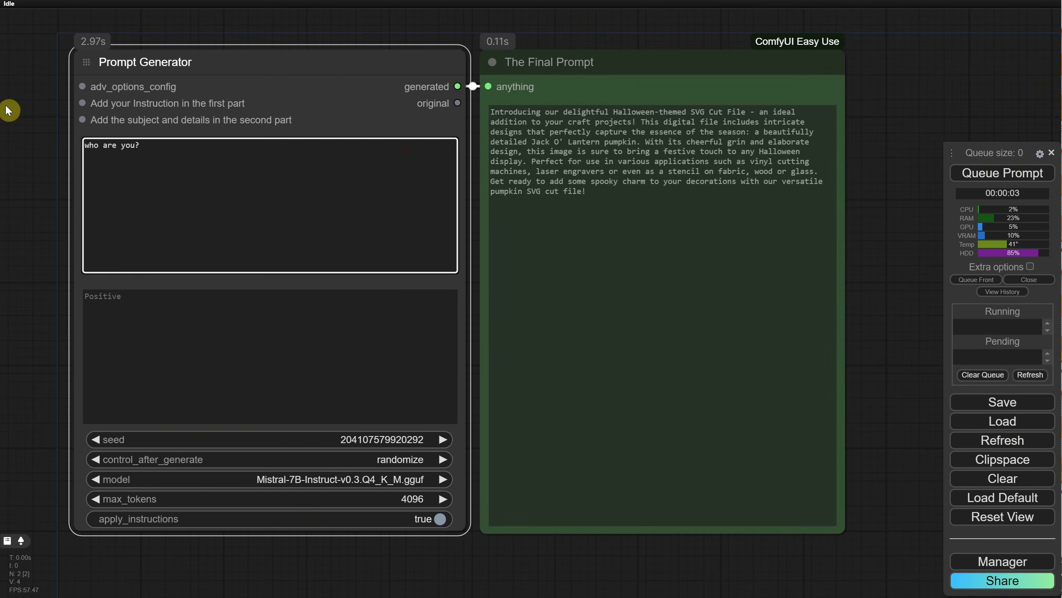
# Step: Replace the Prompt Generator's instruction text with a request beginning "create a prompt for" and queue the prompt
pyautogui.click(623, 213)
pyautogui.hotkey('ctrl', 'a')
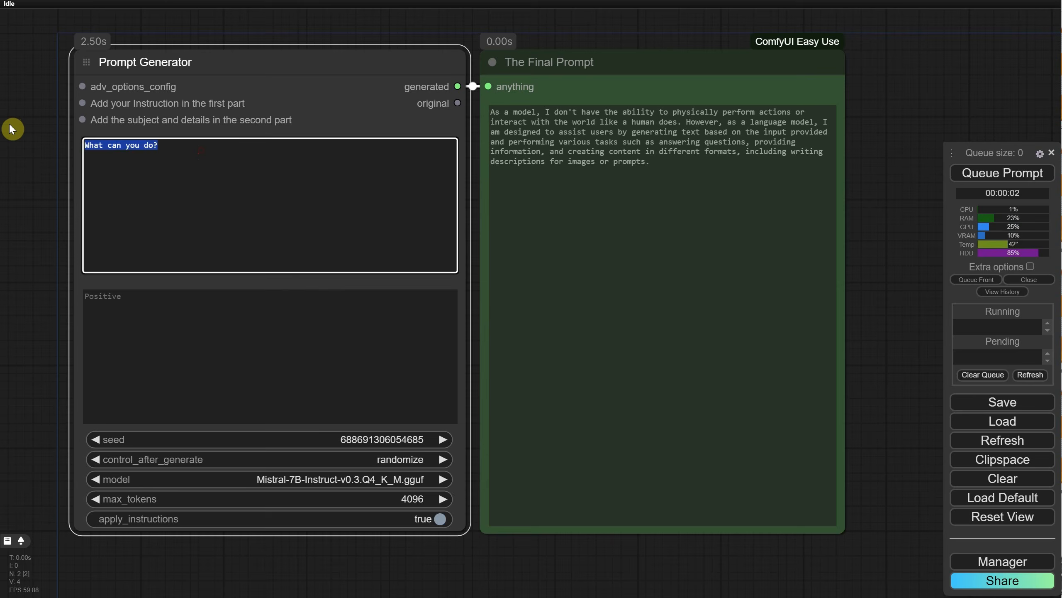
pyautogui.write('create a prompt fo')
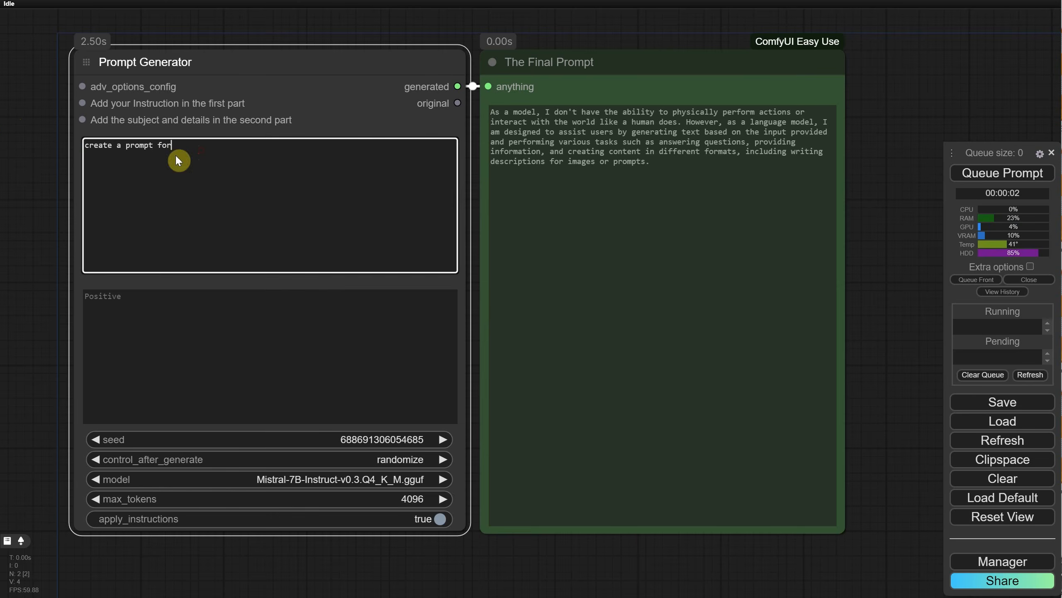
pyautogui.click(1006, 173)
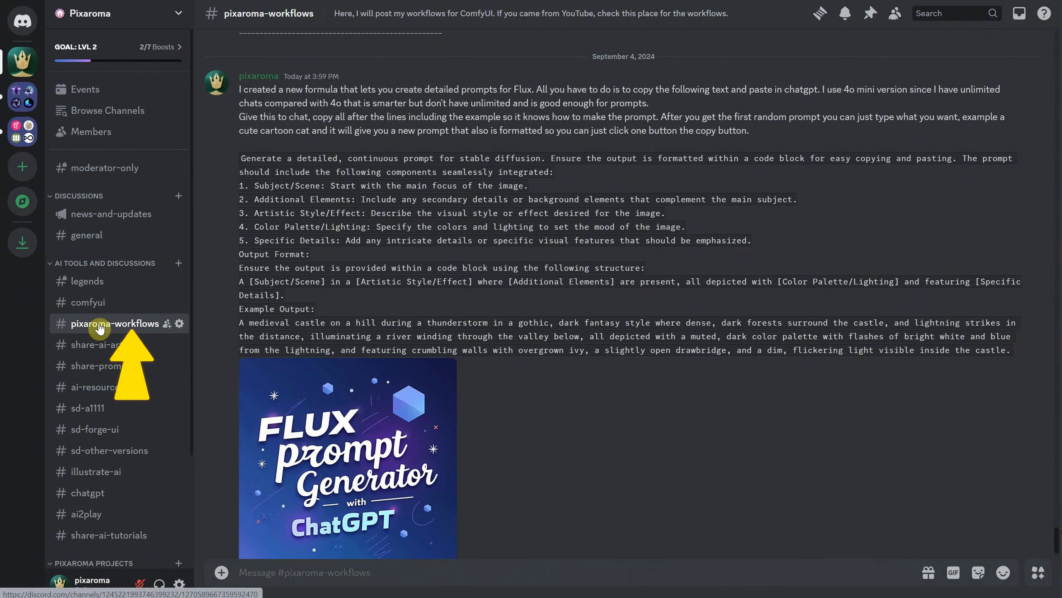
# Step: Copy the full prompt formula, including its example output, from Discord's pixaroma-workflows channel and send it to ChatGPT 4o mini
pyautogui.moveTo(240, 157); pyautogui.dragTo(1020, 349)
pyautogui.rightClick(909, 342)
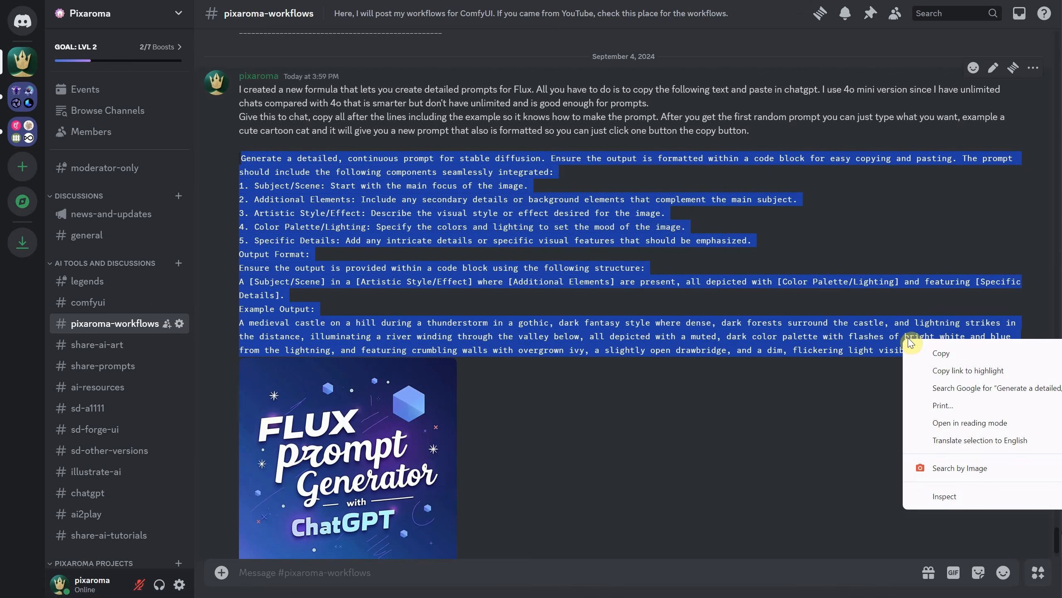
pyautogui.click(939, 353)
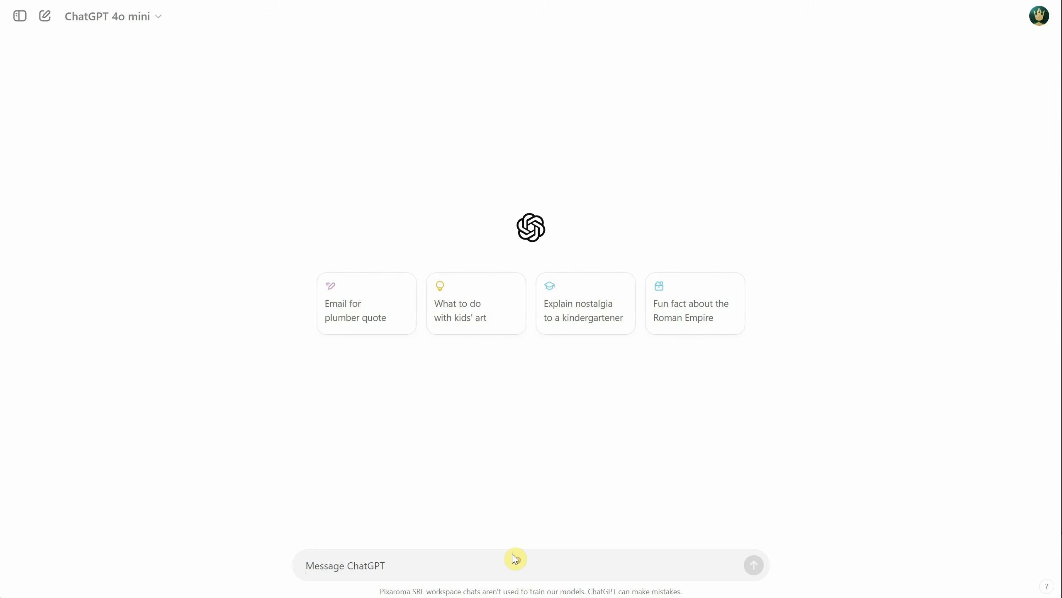
pyautogui.hotkey('ctrl', 'v')
pyautogui.press('Return')
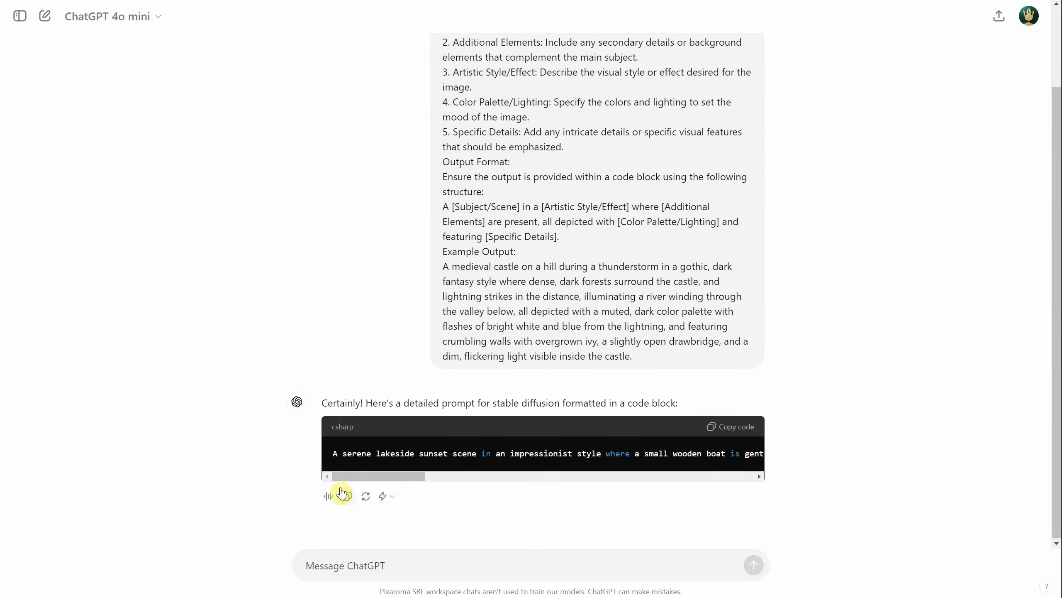
# Step: Copy ChatGPT's lakeside sunset prompt into ComfyUI's txt2img with styles node, replacing "a cat", and queue the prompt
pyautogui.click(739, 431)
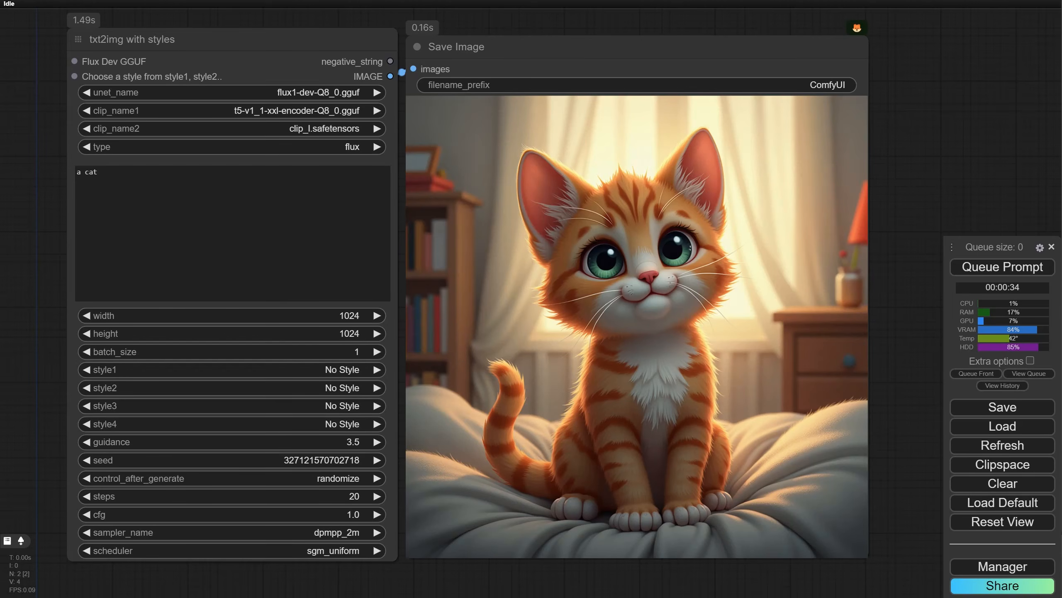
pyautogui.click(260, 233)
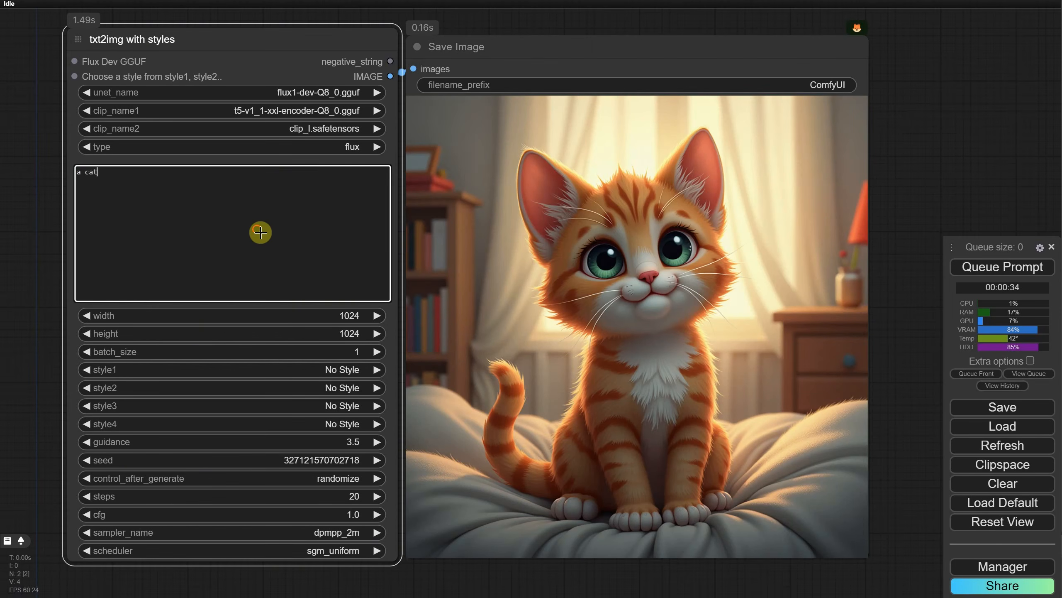
pyautogui.hotkey('ctrl', 'v')
pyautogui.click(964, 268)
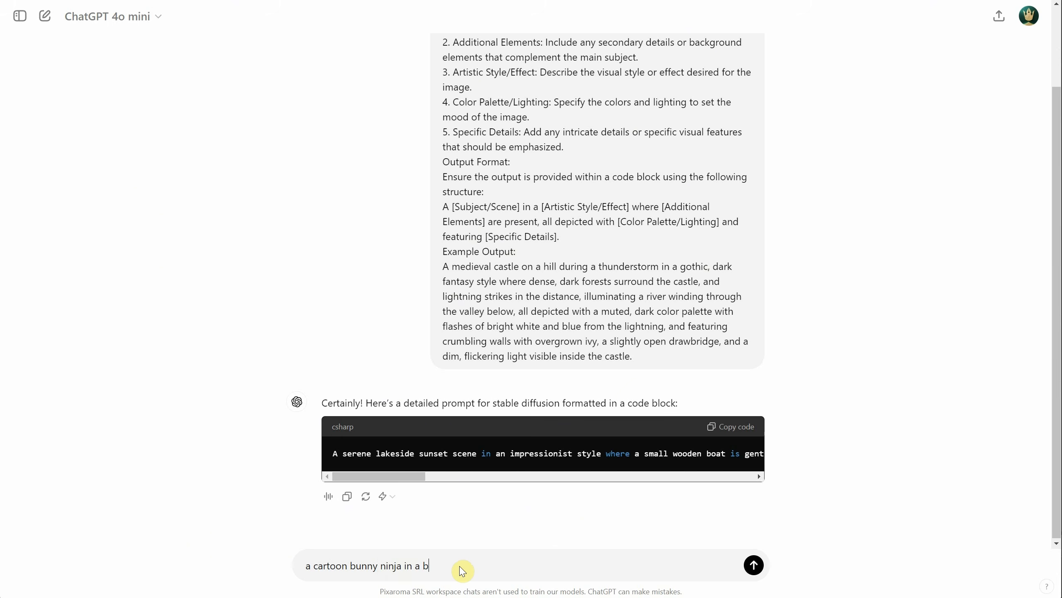
# Step: Return to ChatGPT and request a prompt for "a cartoon bunny ninja in a bamboo forest, digital painting"
pyautogui.write('est, digital painting')
pyautogui.press('Return')
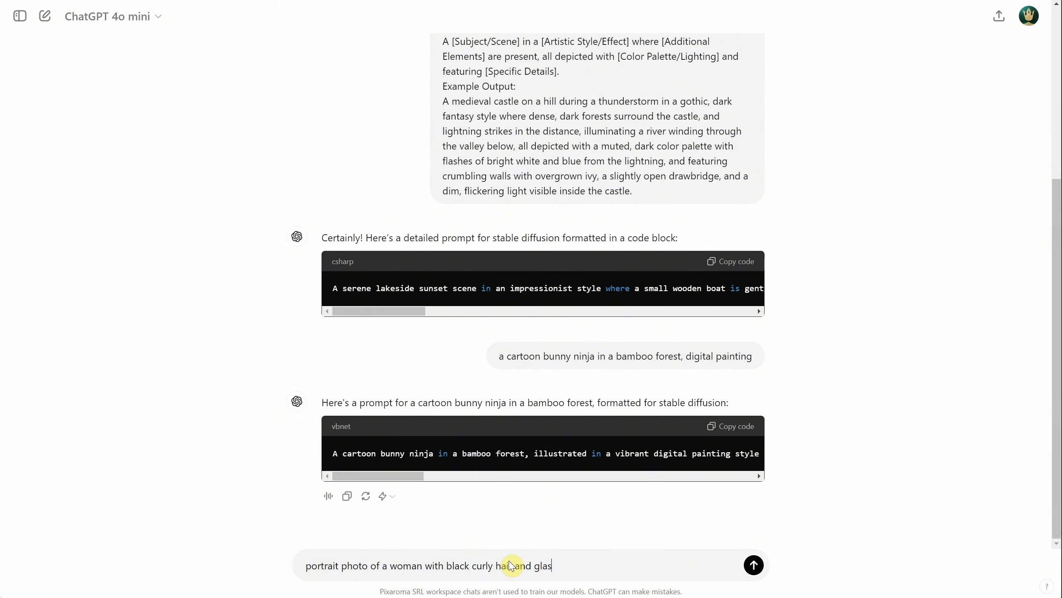
# Step: Ask ChatGPT for "portrait photo of a woman with black curly hair and glasses, and a witch hat, epic" and generate its image in ComfyUI
pyautogui.write('epic')
pyautogui.press('Return')
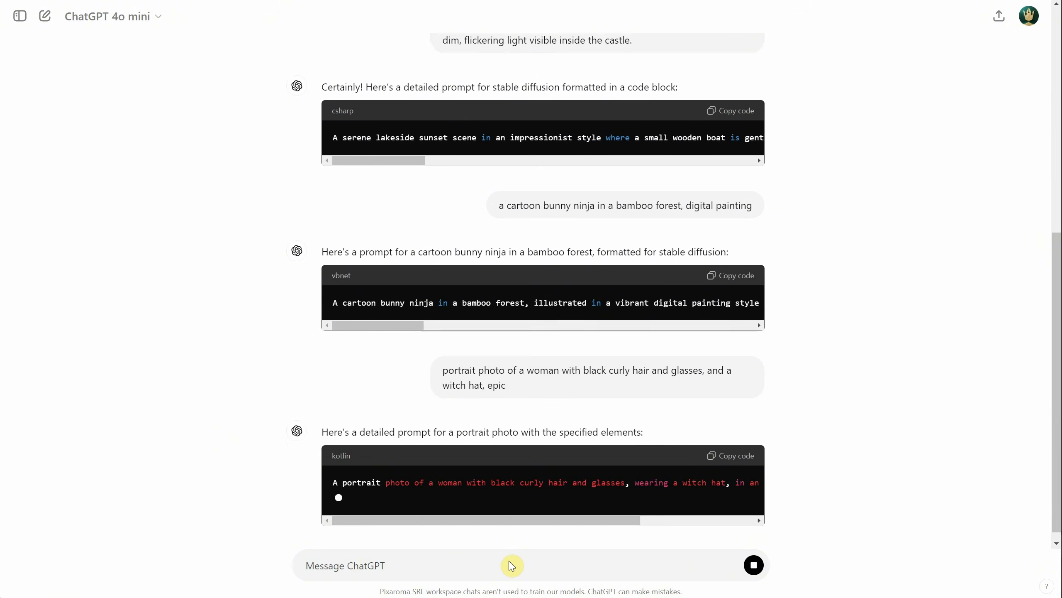
pyautogui.click(746, 431)
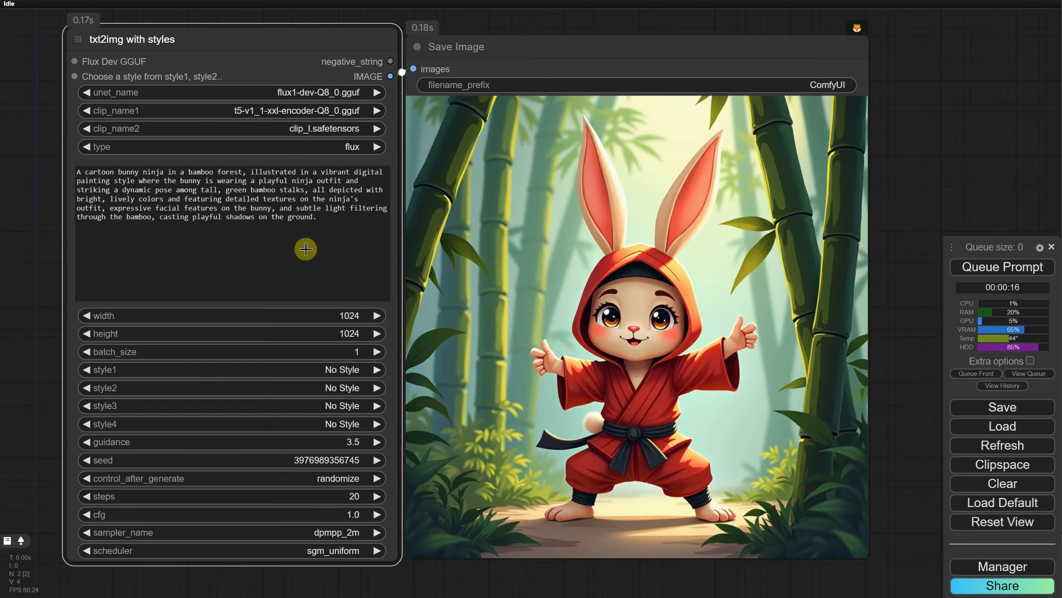
pyautogui.hotkey('ctrl', 'a')
pyautogui.hotkey('ctrl', 'v')
pyautogui.click(1002, 266)
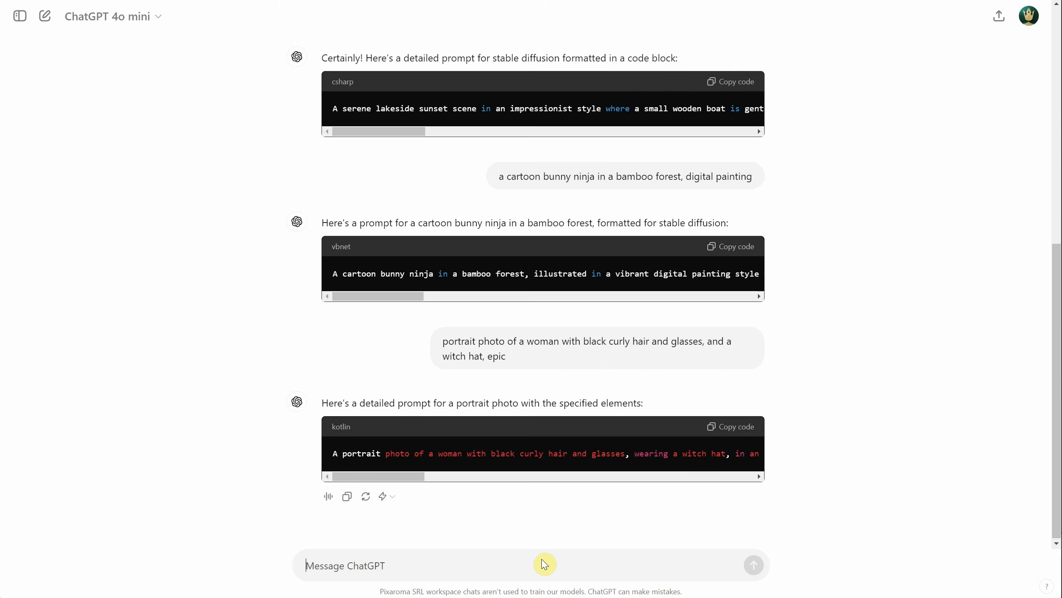
# Step: Ask ChatGPT for "oil painting of an alien, inside a spaceship, royal, warrior, scifi" and generate two images from its prompt in ComfyUI
pyautogui.write('oil painting')
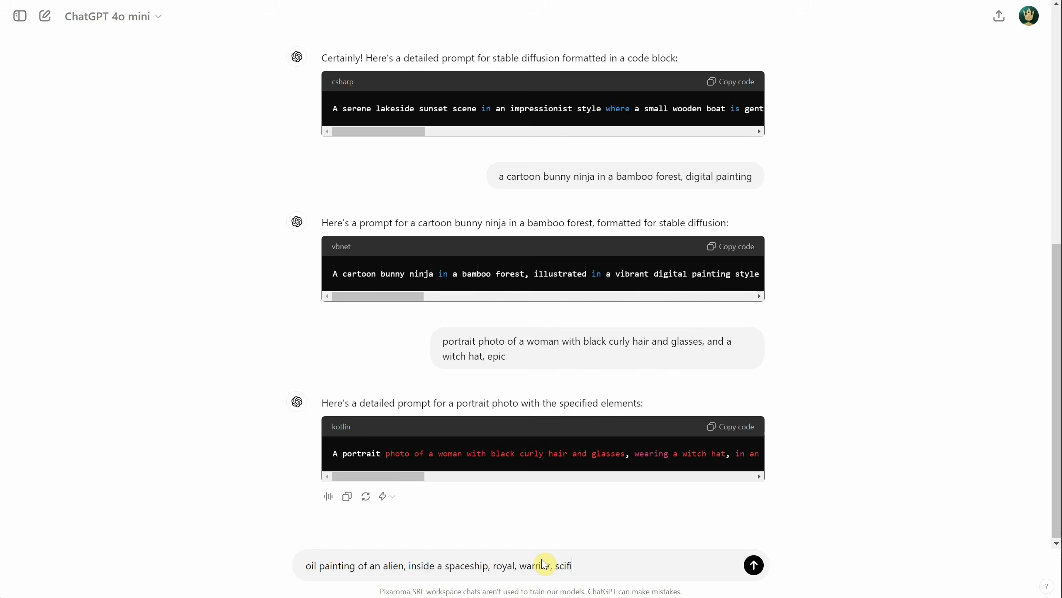
pyautogui.write(' of an alien, inside a spaceship, royal, warrior, scifi')
pyautogui.press('Return')
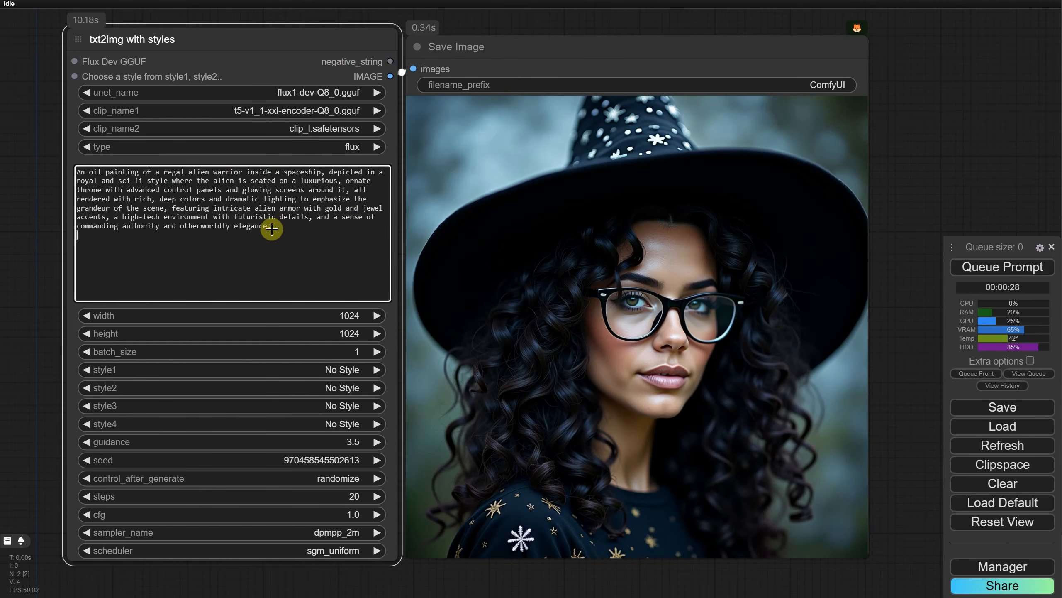
pyautogui.click(1006, 267)
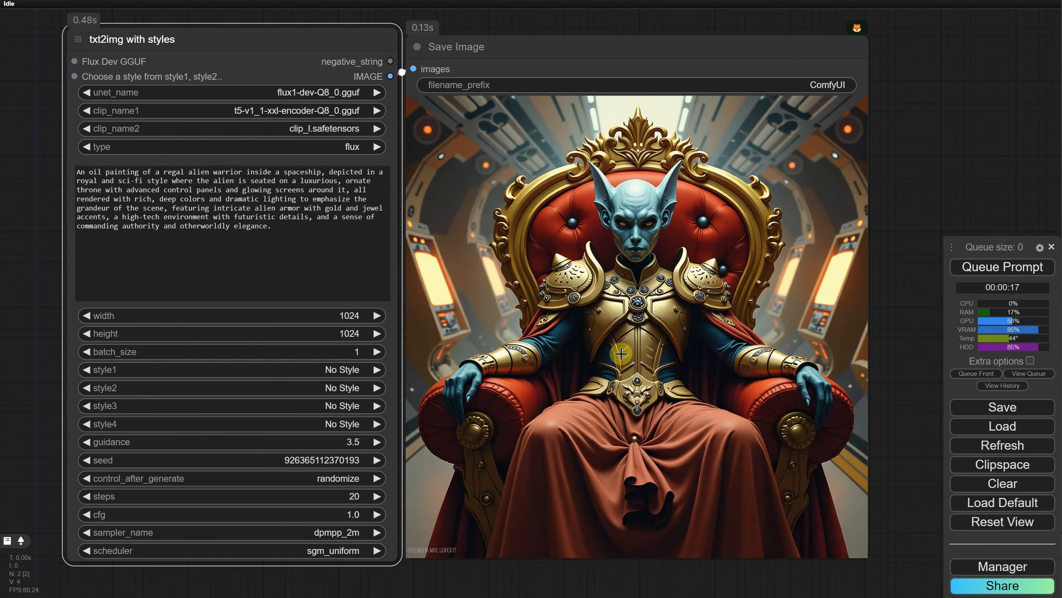
pyautogui.click(1003, 267)
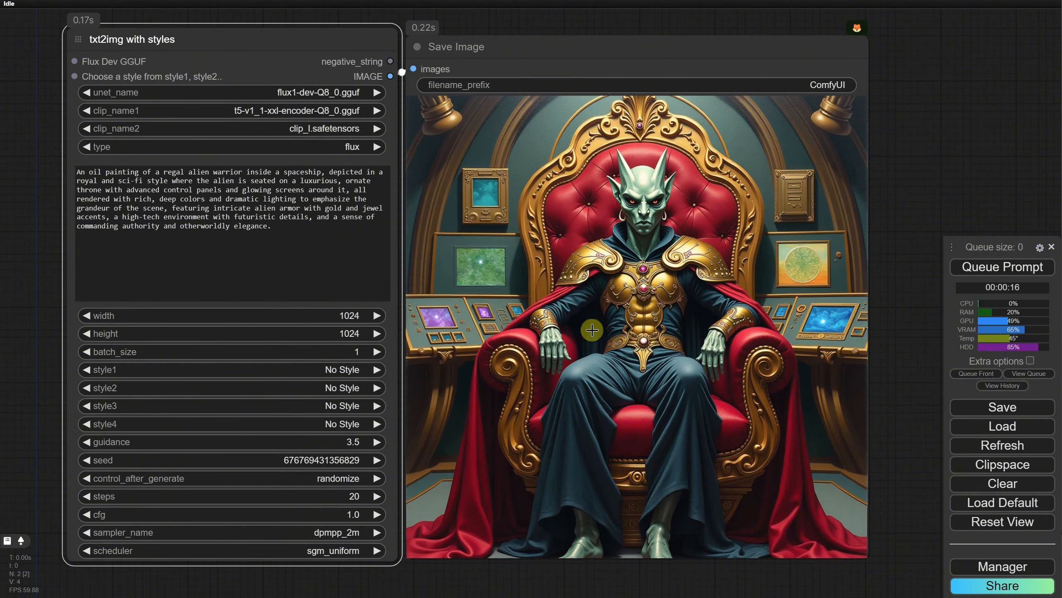
# Step: Set the txt2img node's guidance to 1.7 and queue the alien warrior prompt again
pyautogui.click(355, 442)
pyautogui.press('Return')
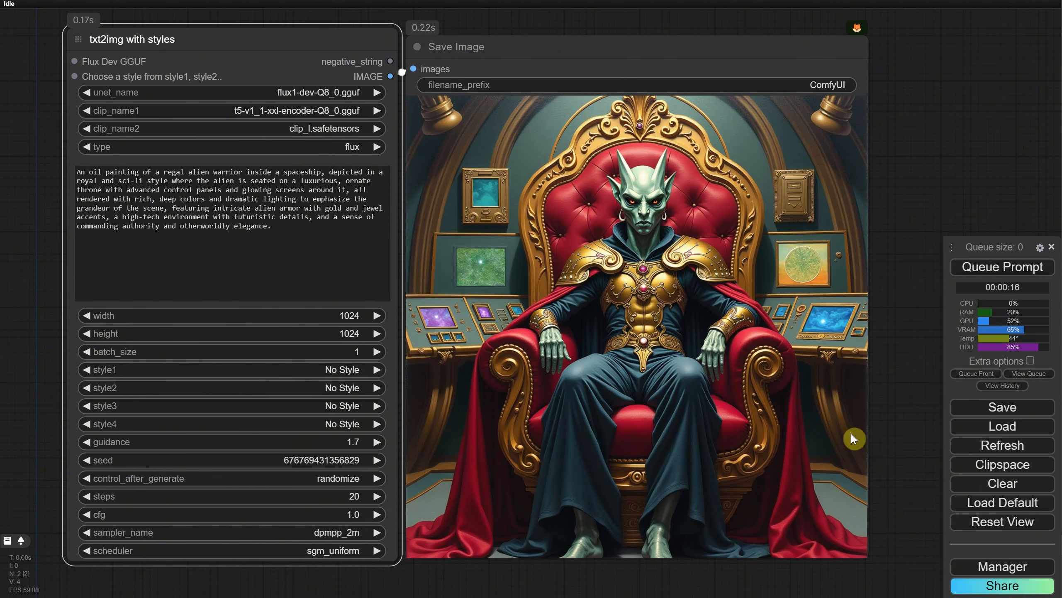
pyautogui.click(970, 268)
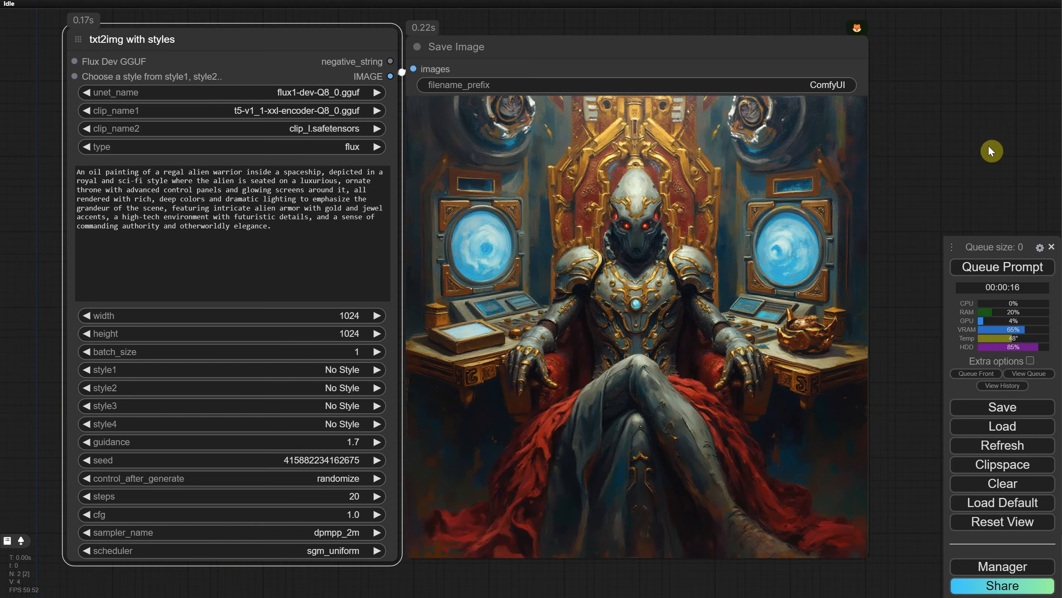
# Step: Set the txt2img node's guidance to 2 and queue another alien warrior image
pyautogui.click(351, 441)
pyautogui.write('2')
pyautogui.press('Return')
pyautogui.click(996, 267)
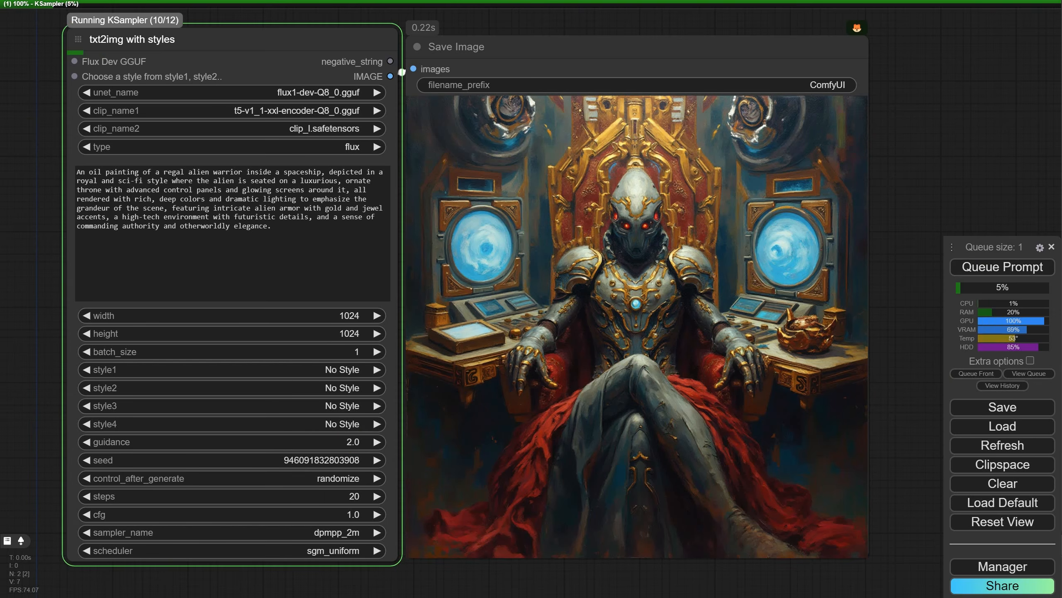